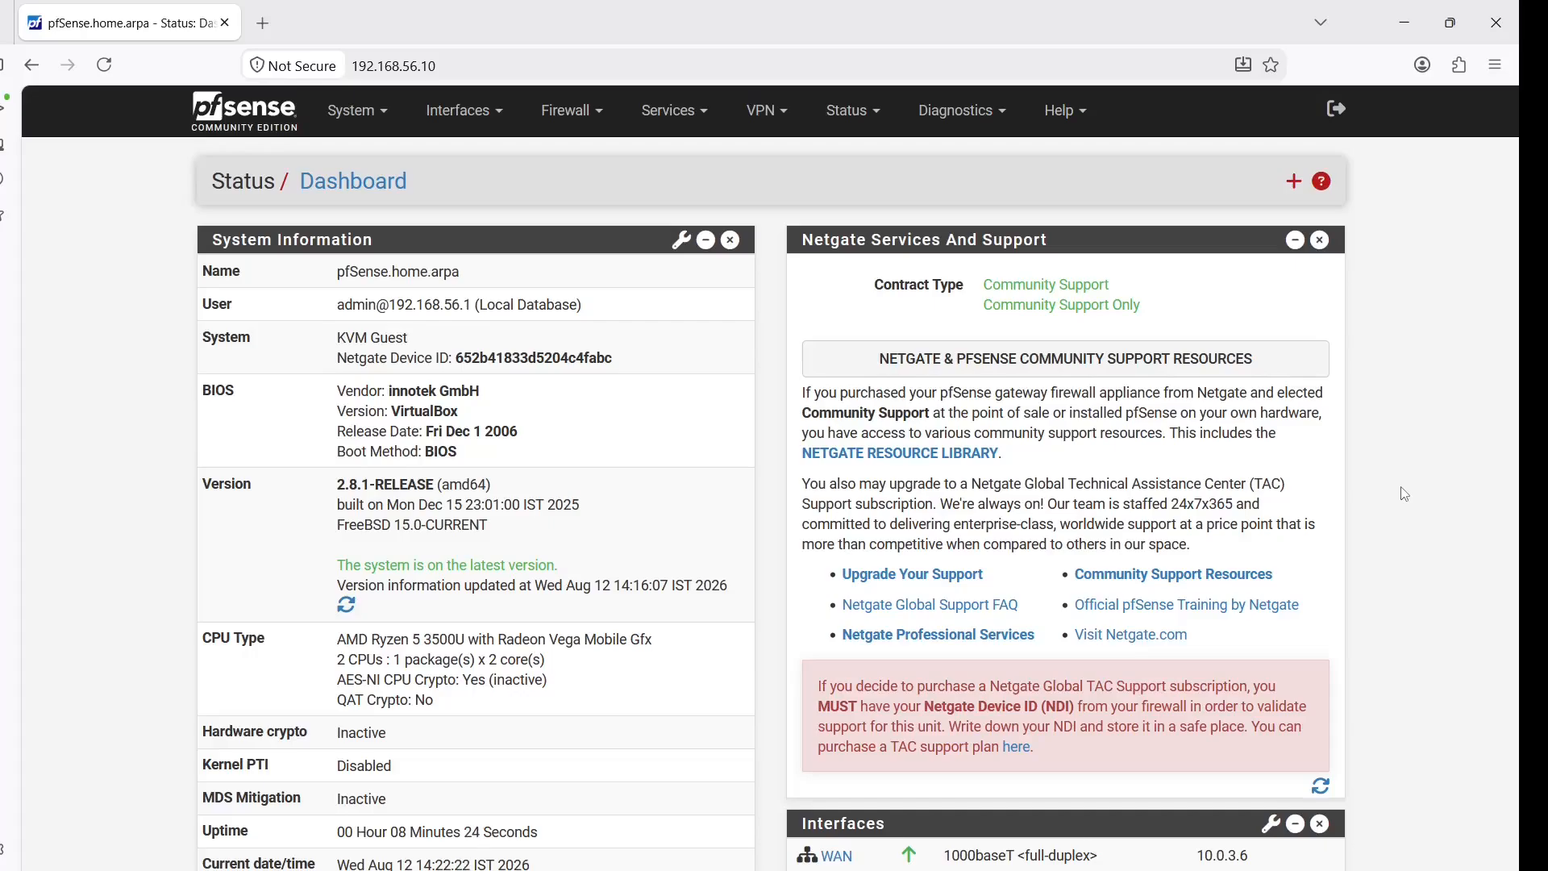
Open the Squid Proxy Server's Authentication > Users page listing sales1 and accounts1
left_click(684, 125)
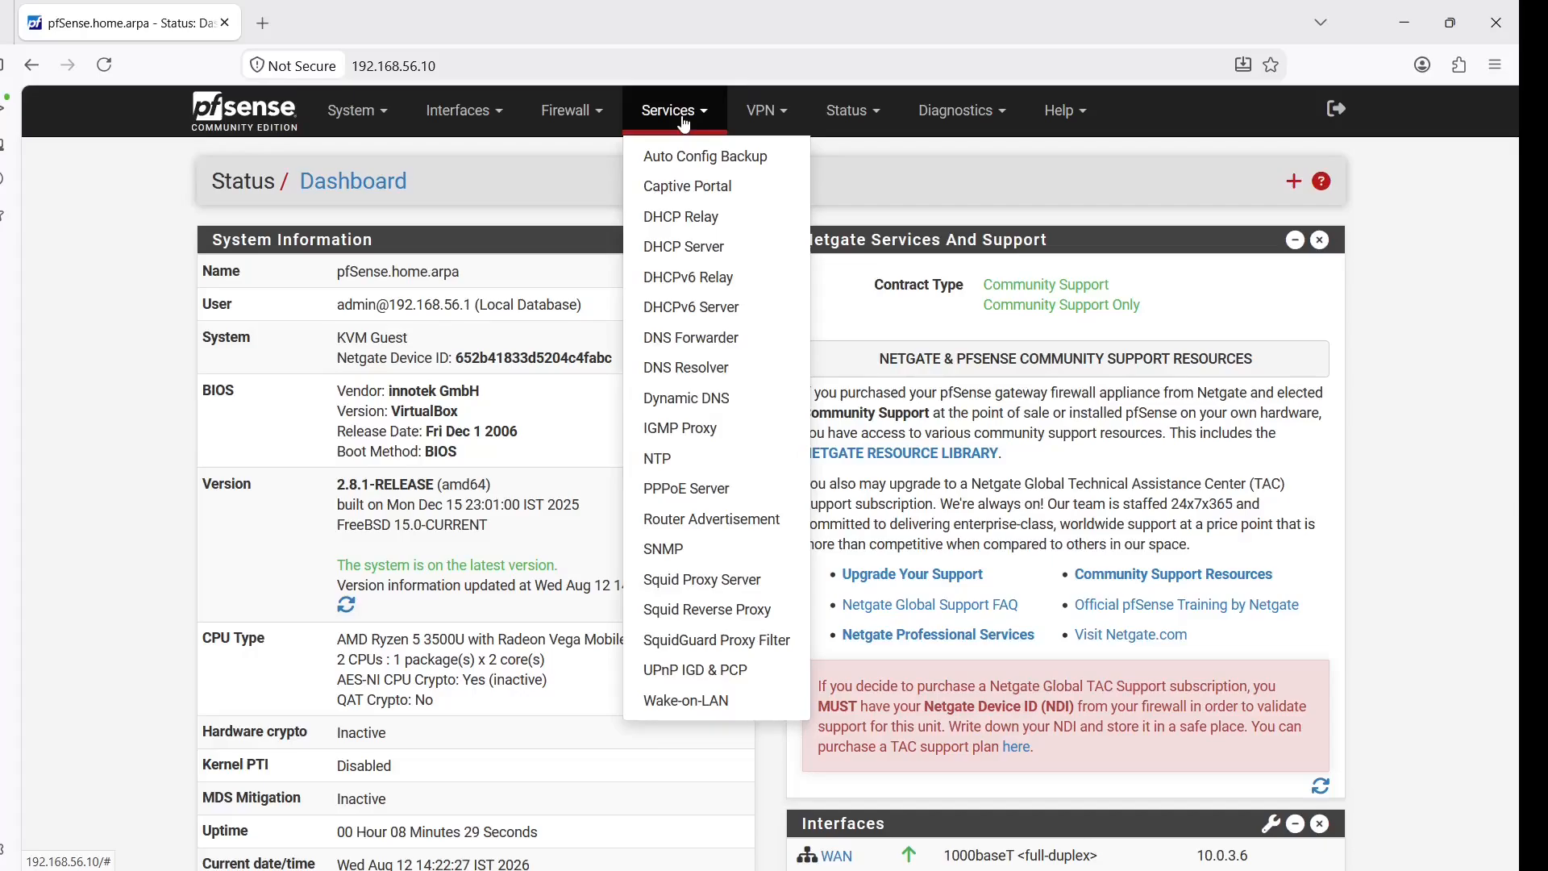
left_click(716, 580)
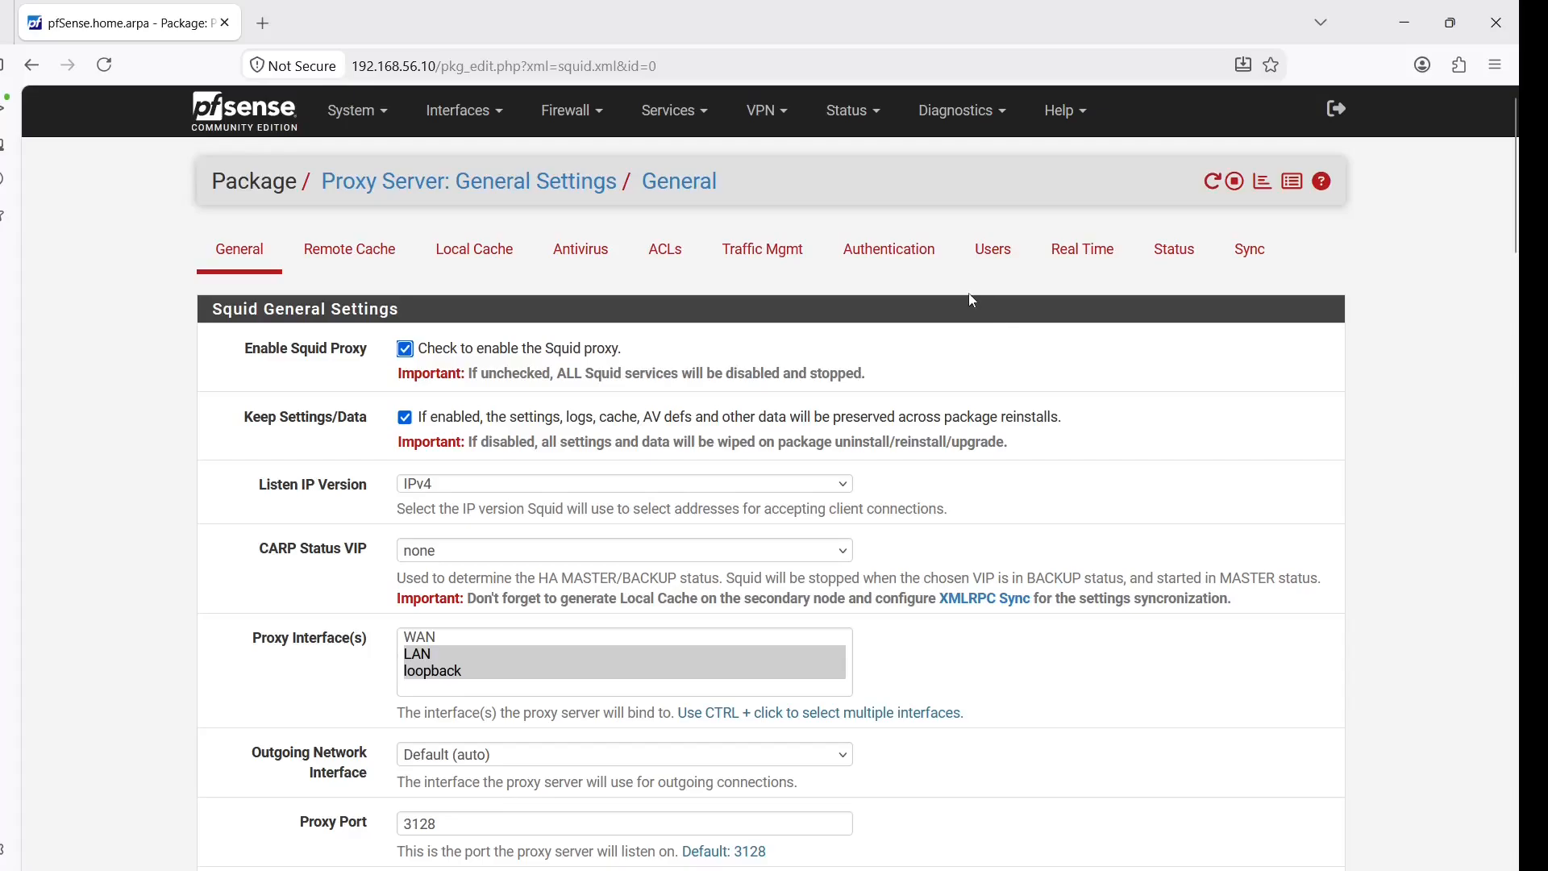
left_click(911, 263)
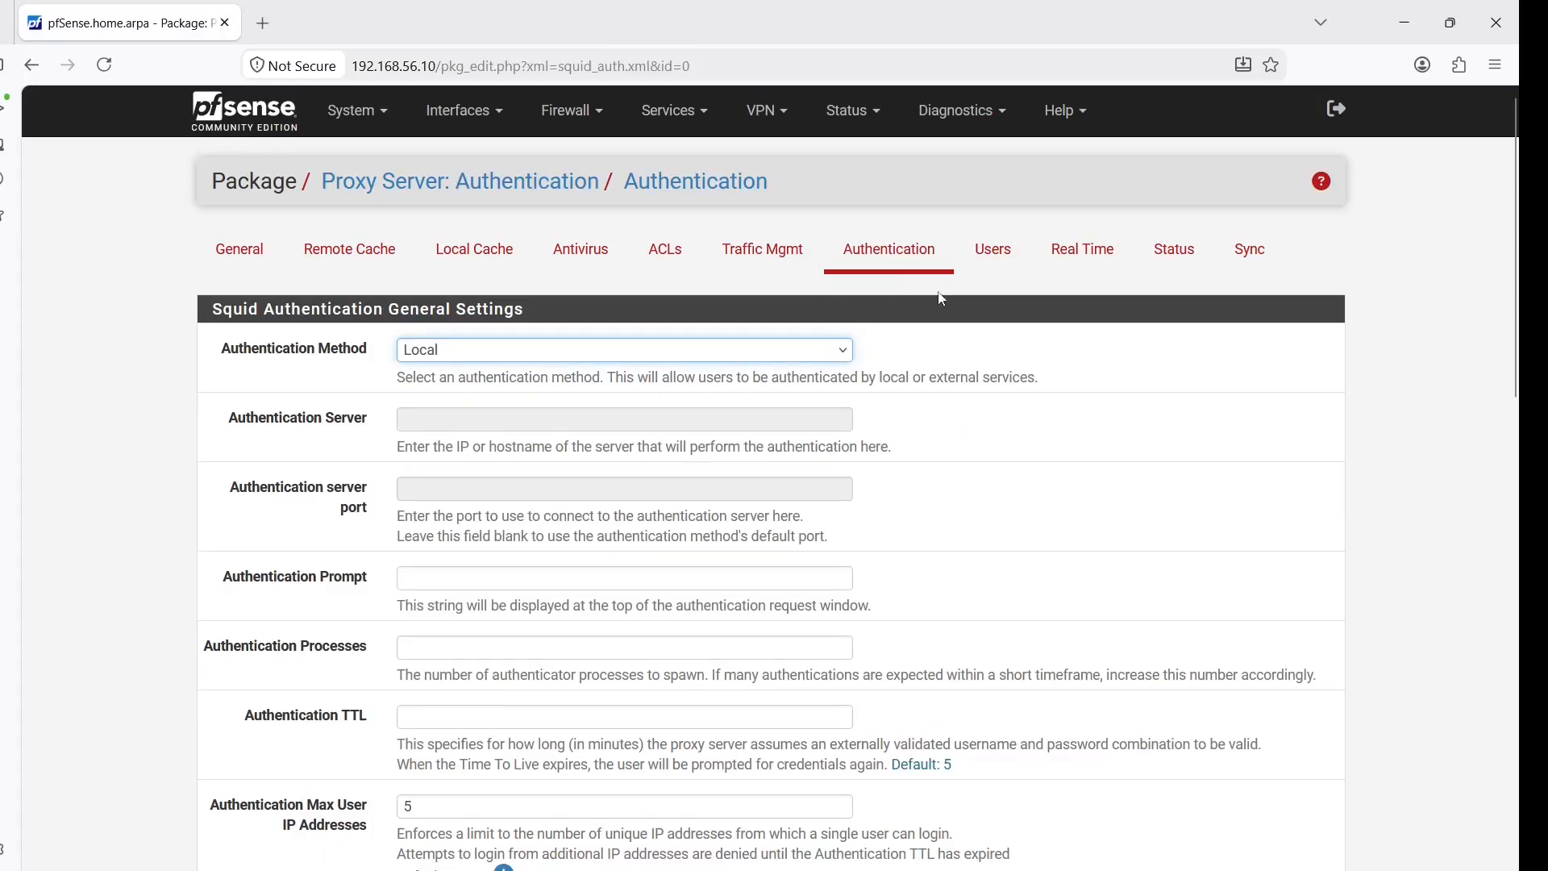
left_click(1001, 274)
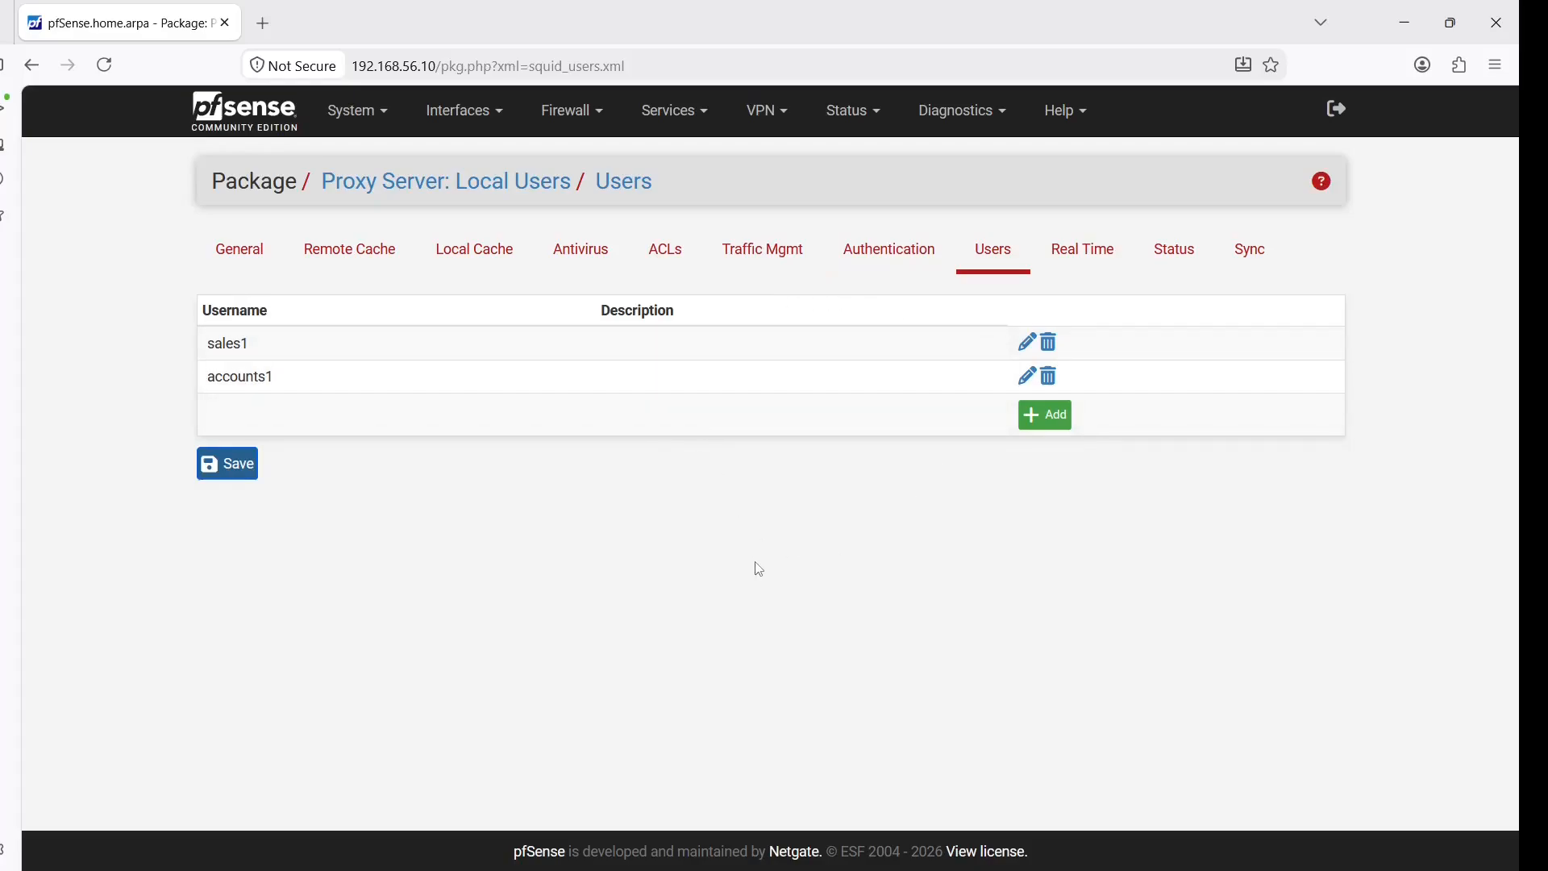
Sign in to the Server2 VM as Other user sales1 with its domain password
mouse_move(1039, 856)
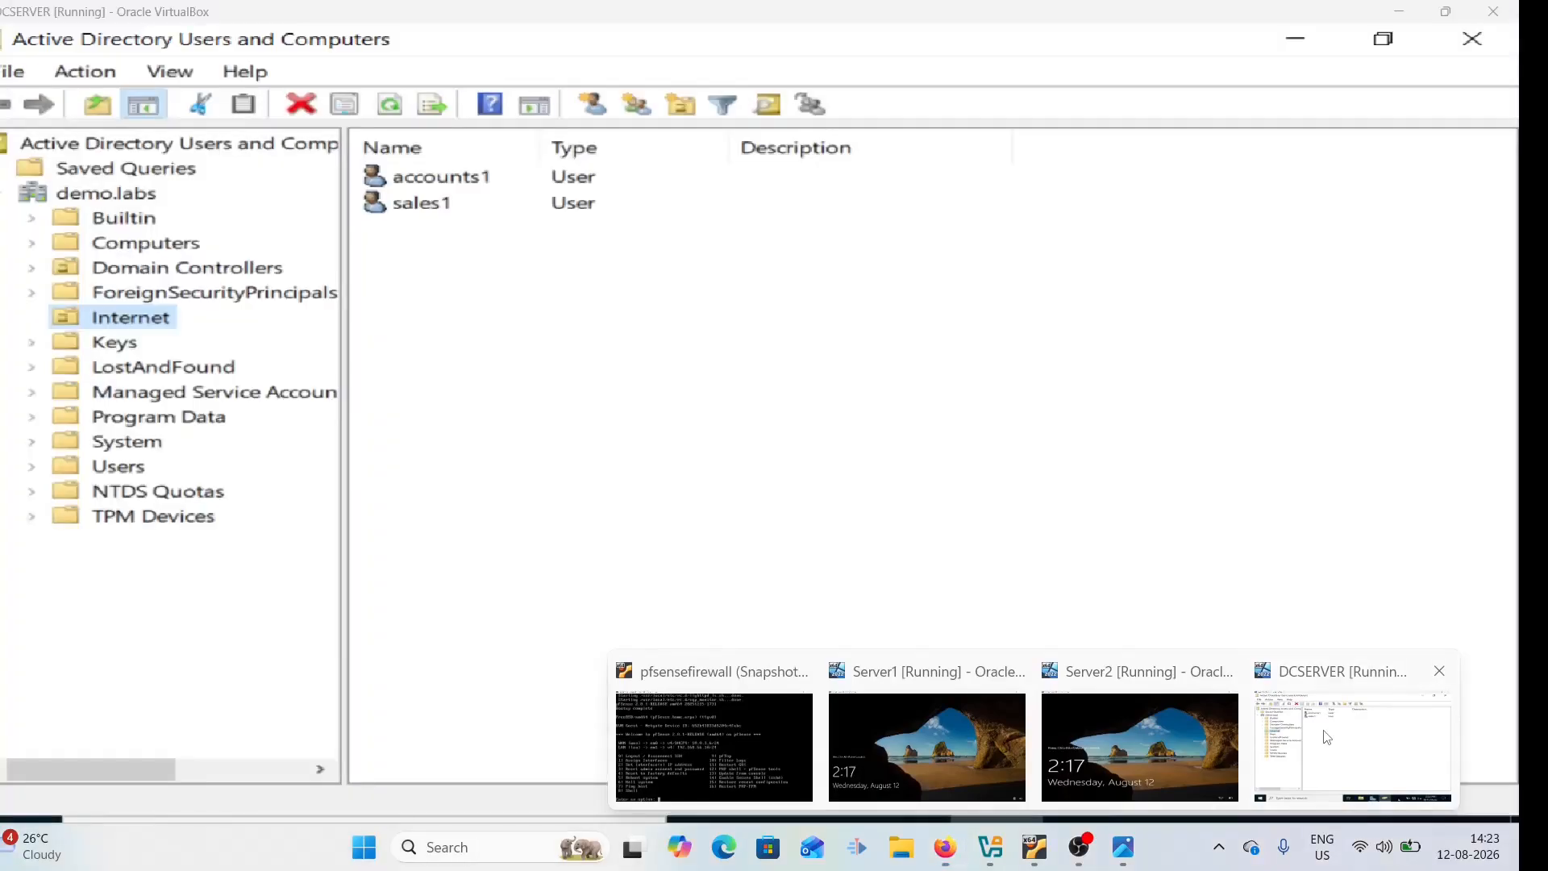
left_click(1353, 754)
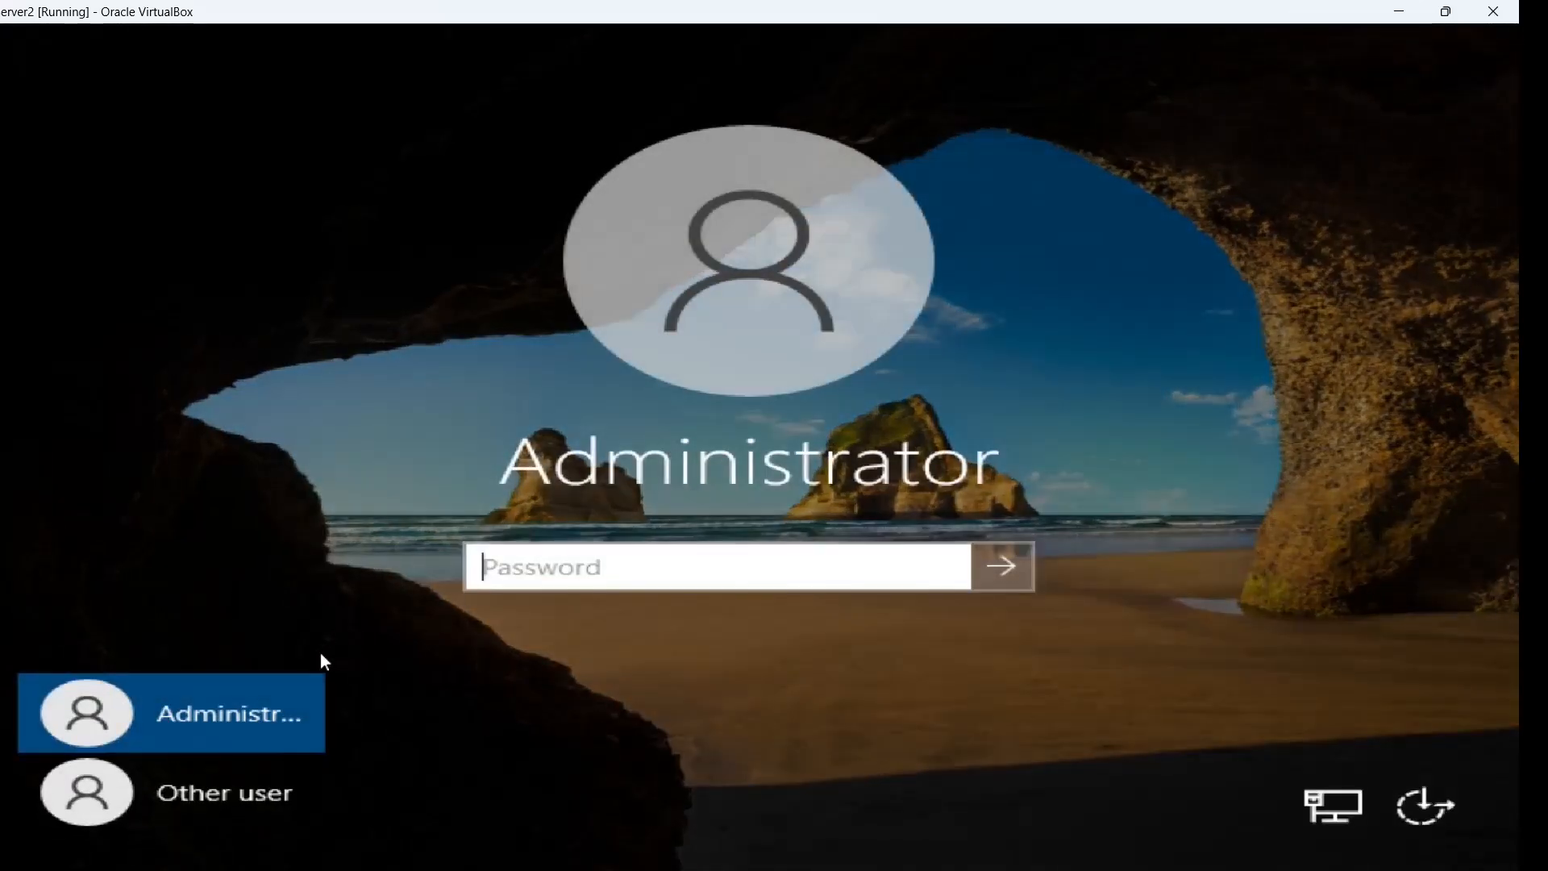
left_click(297, 800)
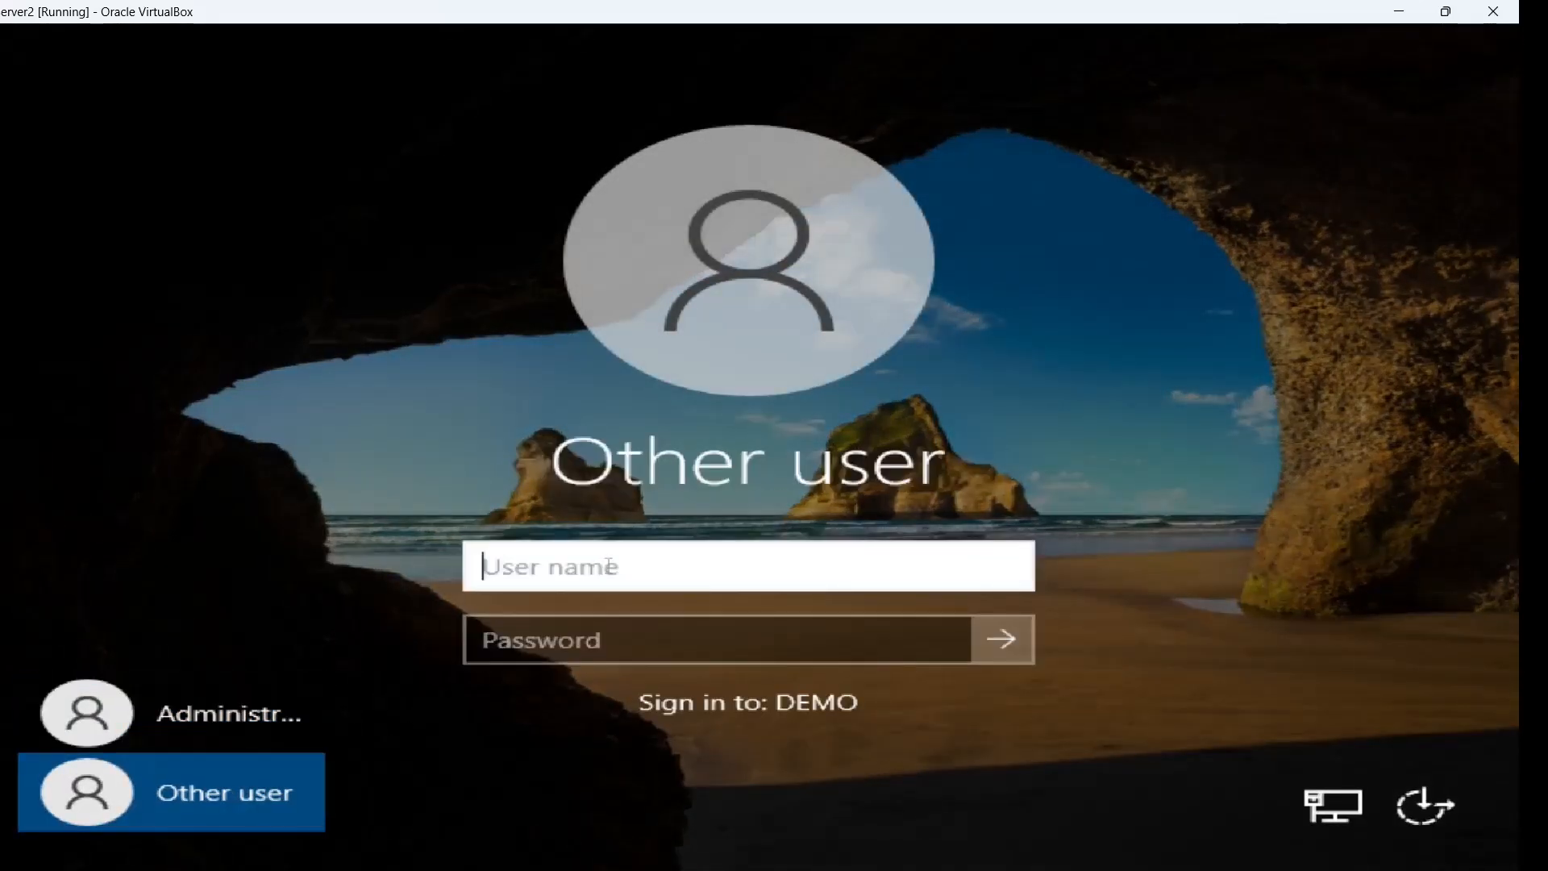
type("sales1")
key("Tab")
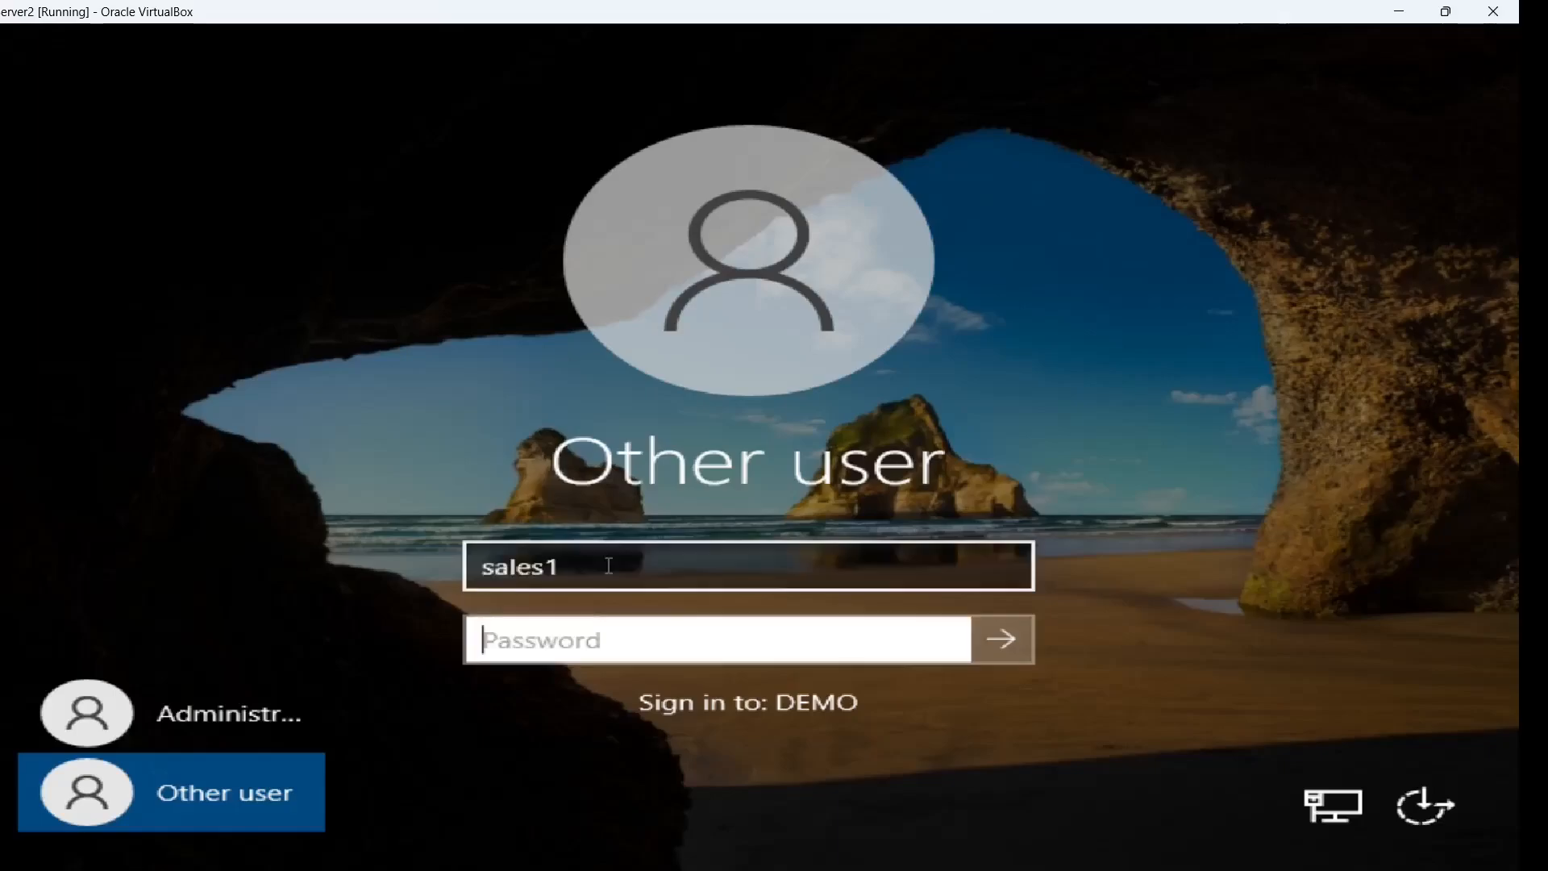
type("•••••••")
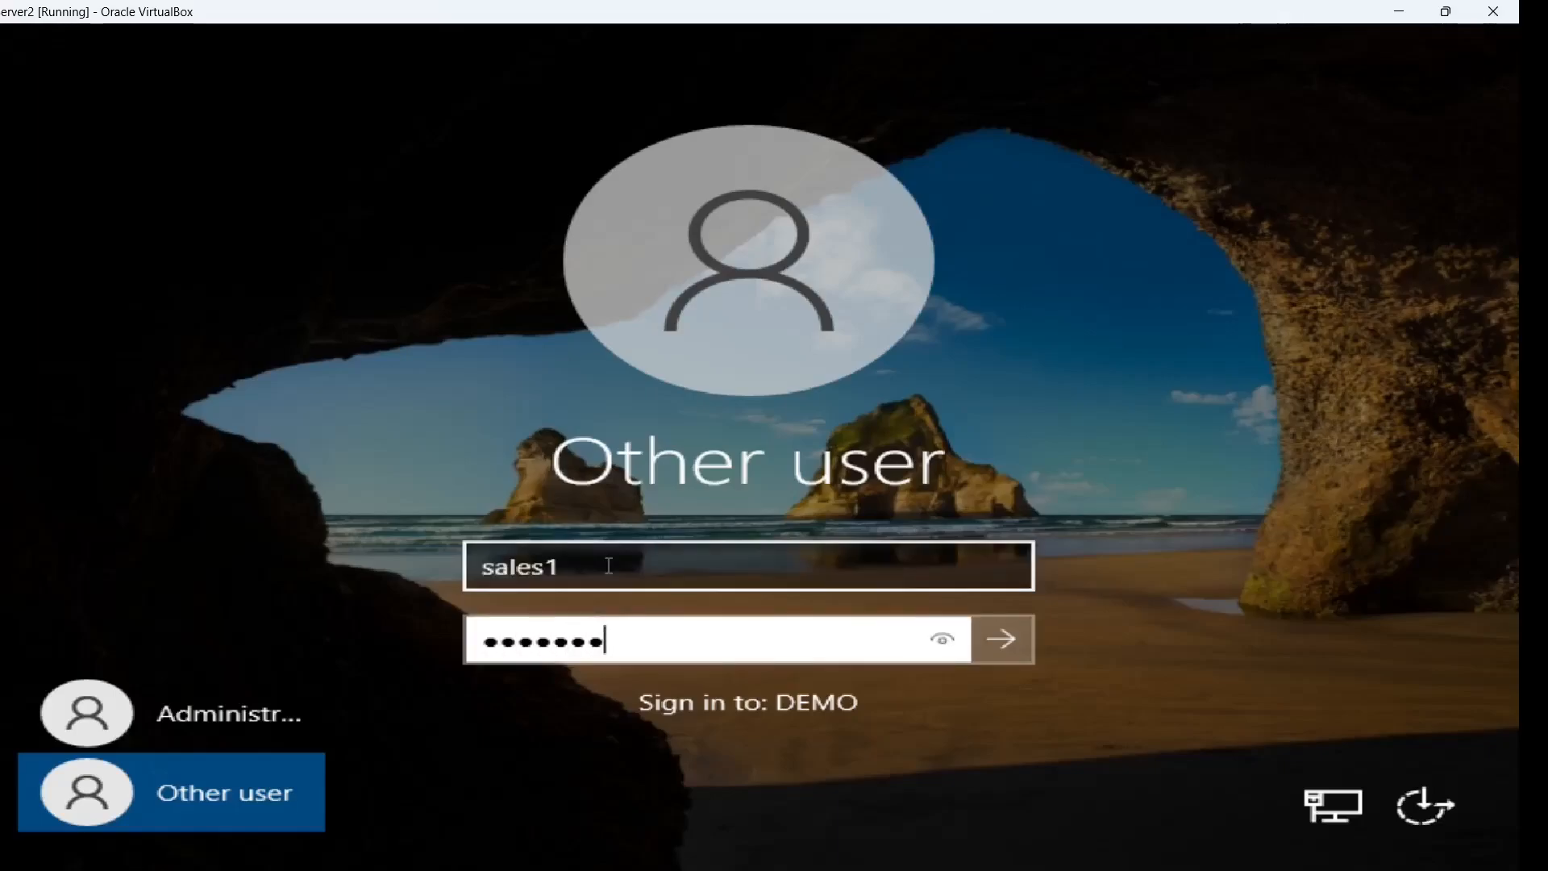
type("•")
key("Return")
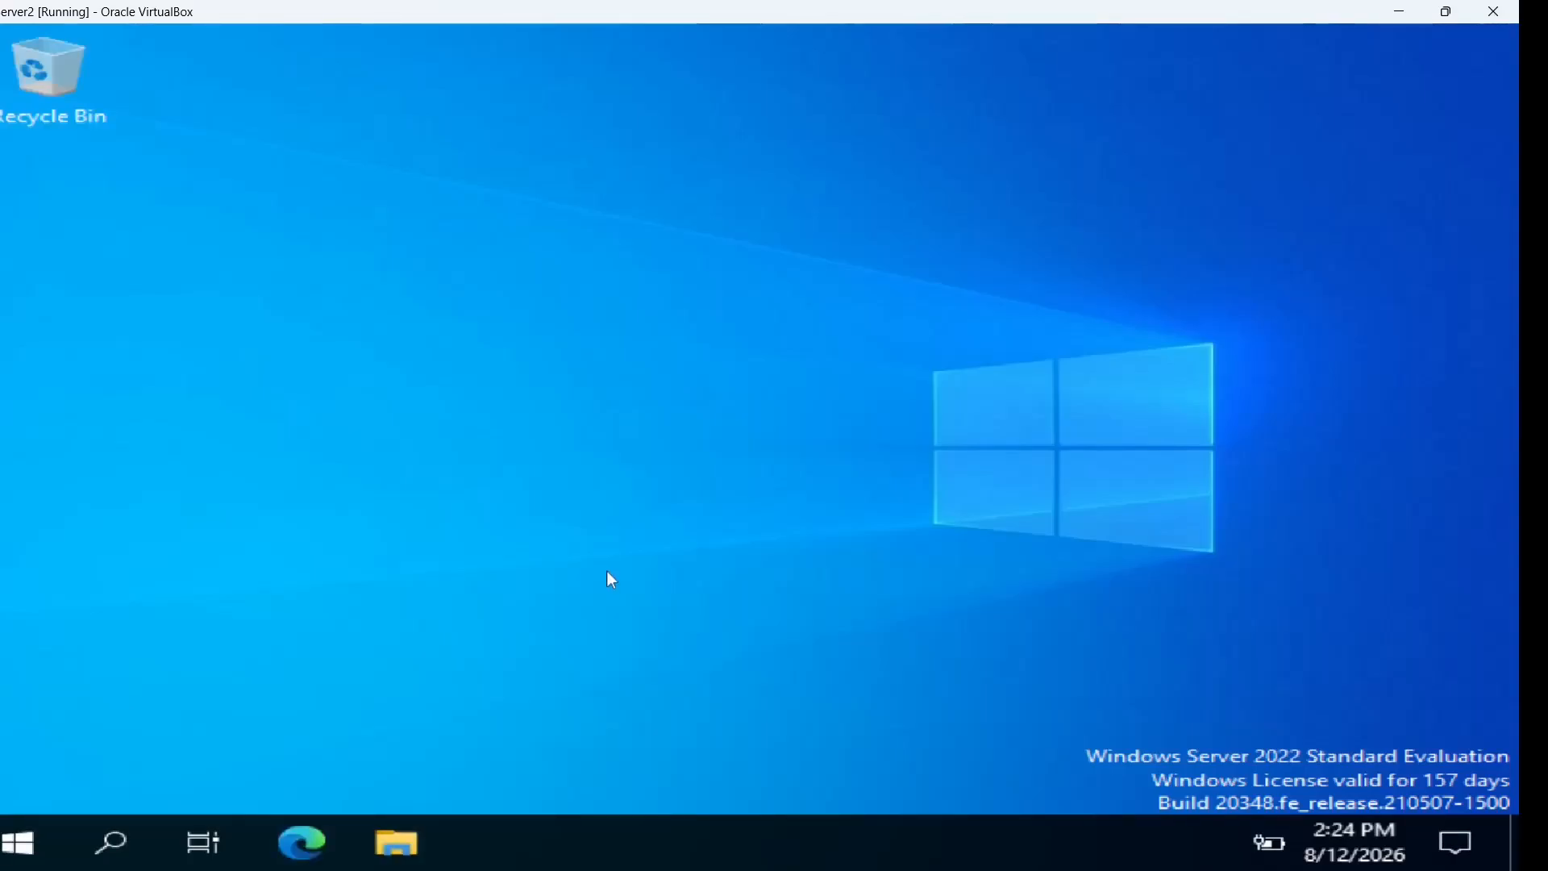
Launch Edge and authenticate to the 192.168.56.10:3128 proxy as sales1 with its password
left_click(306, 836)
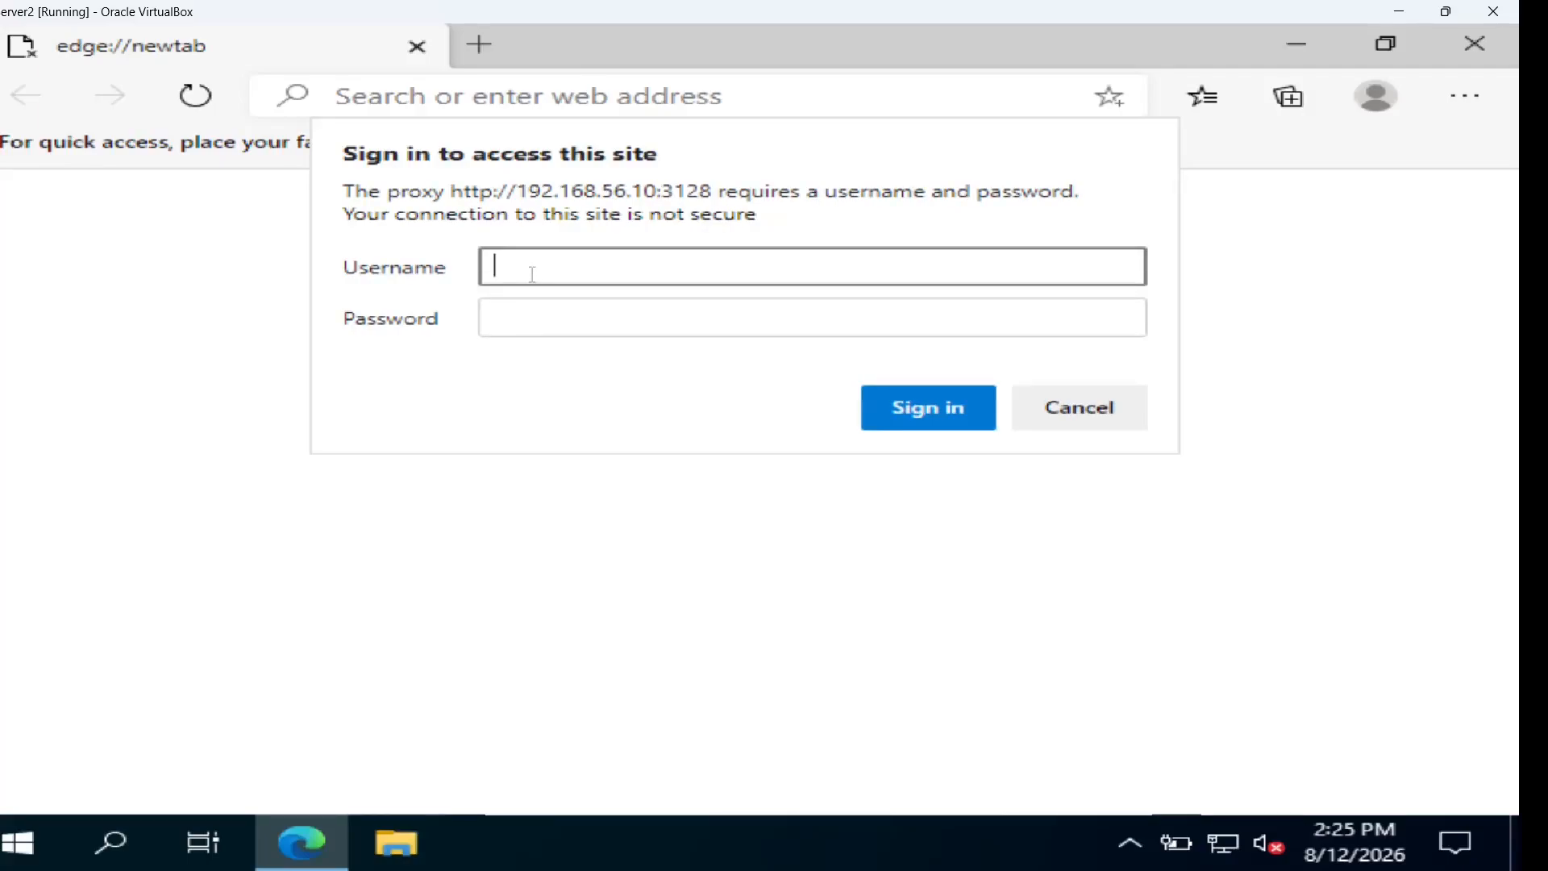
type("sales1")
key("Tab")
type("••••••••")
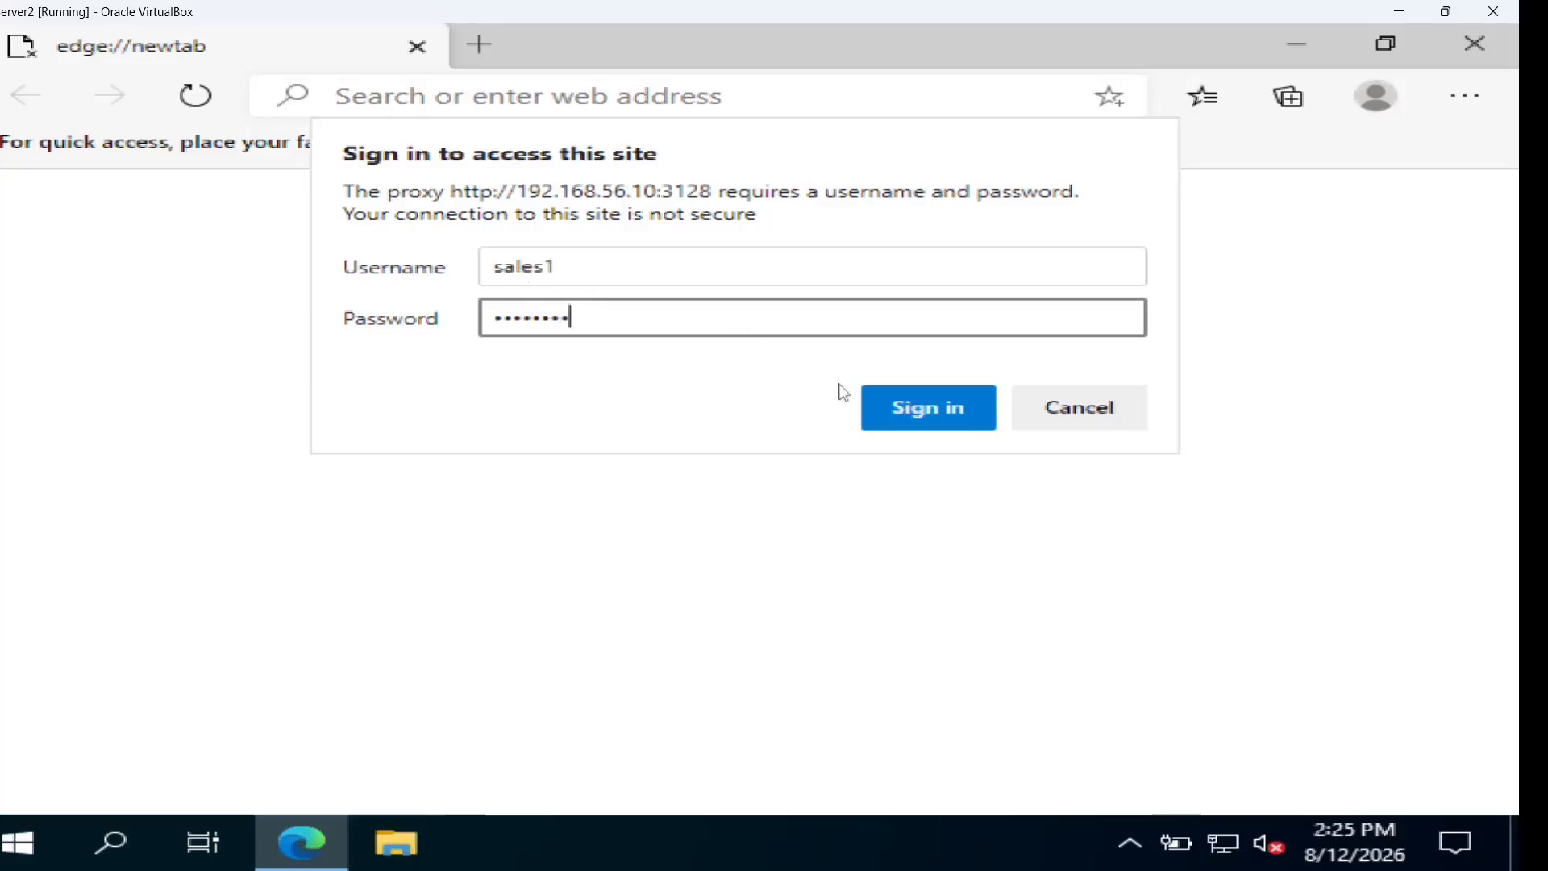
left_click(900, 416)
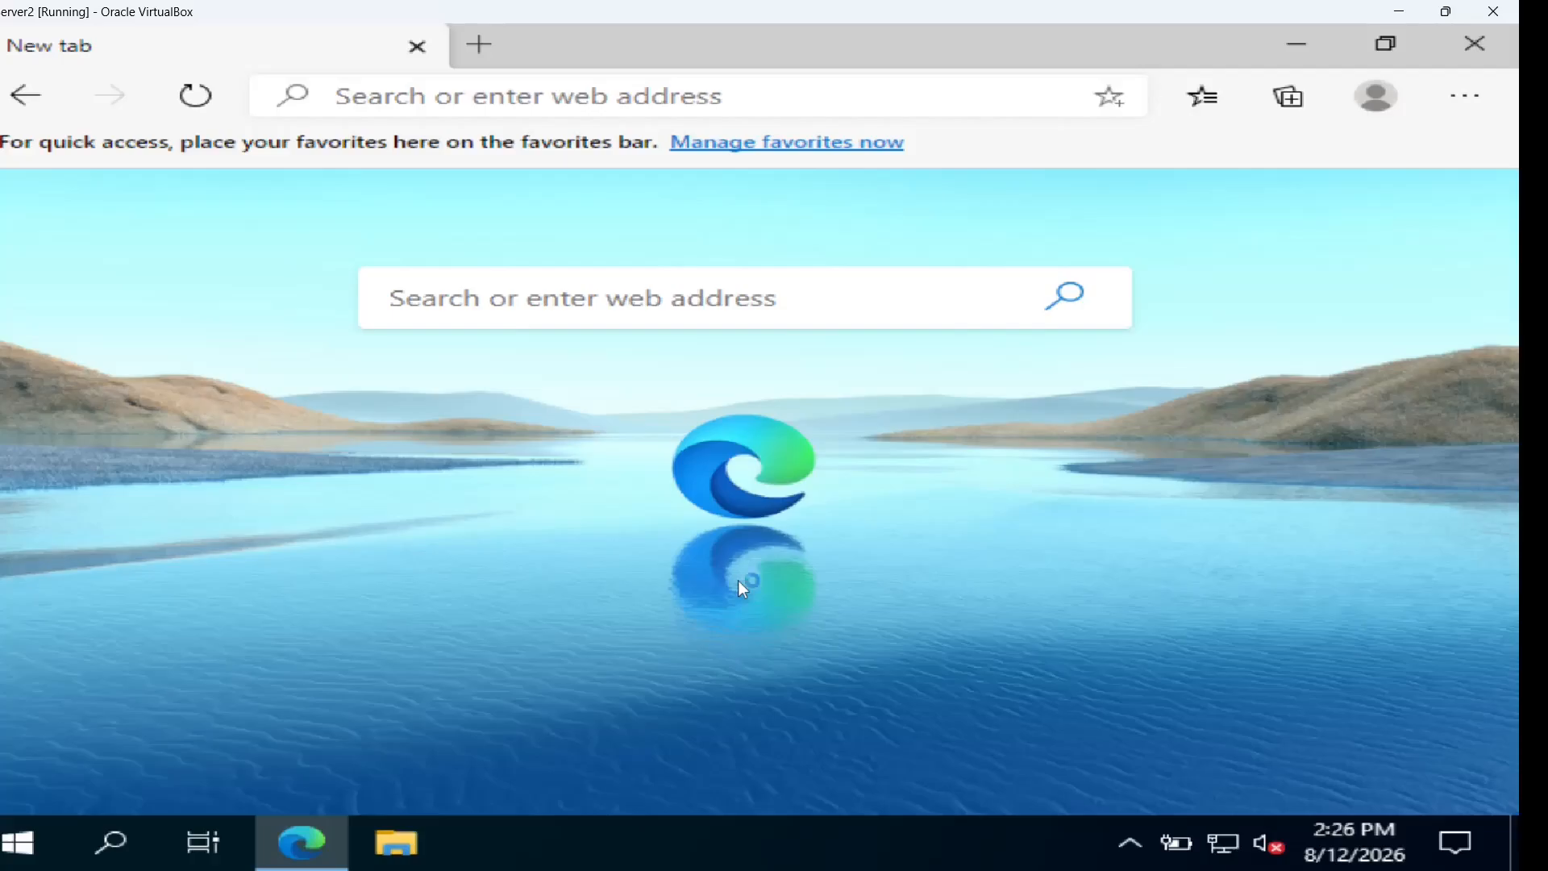
Change sales1's Windows password via Ctrl+Alt+Del, entering the old password and the new one twice
key("ctrl+alt+Delete")
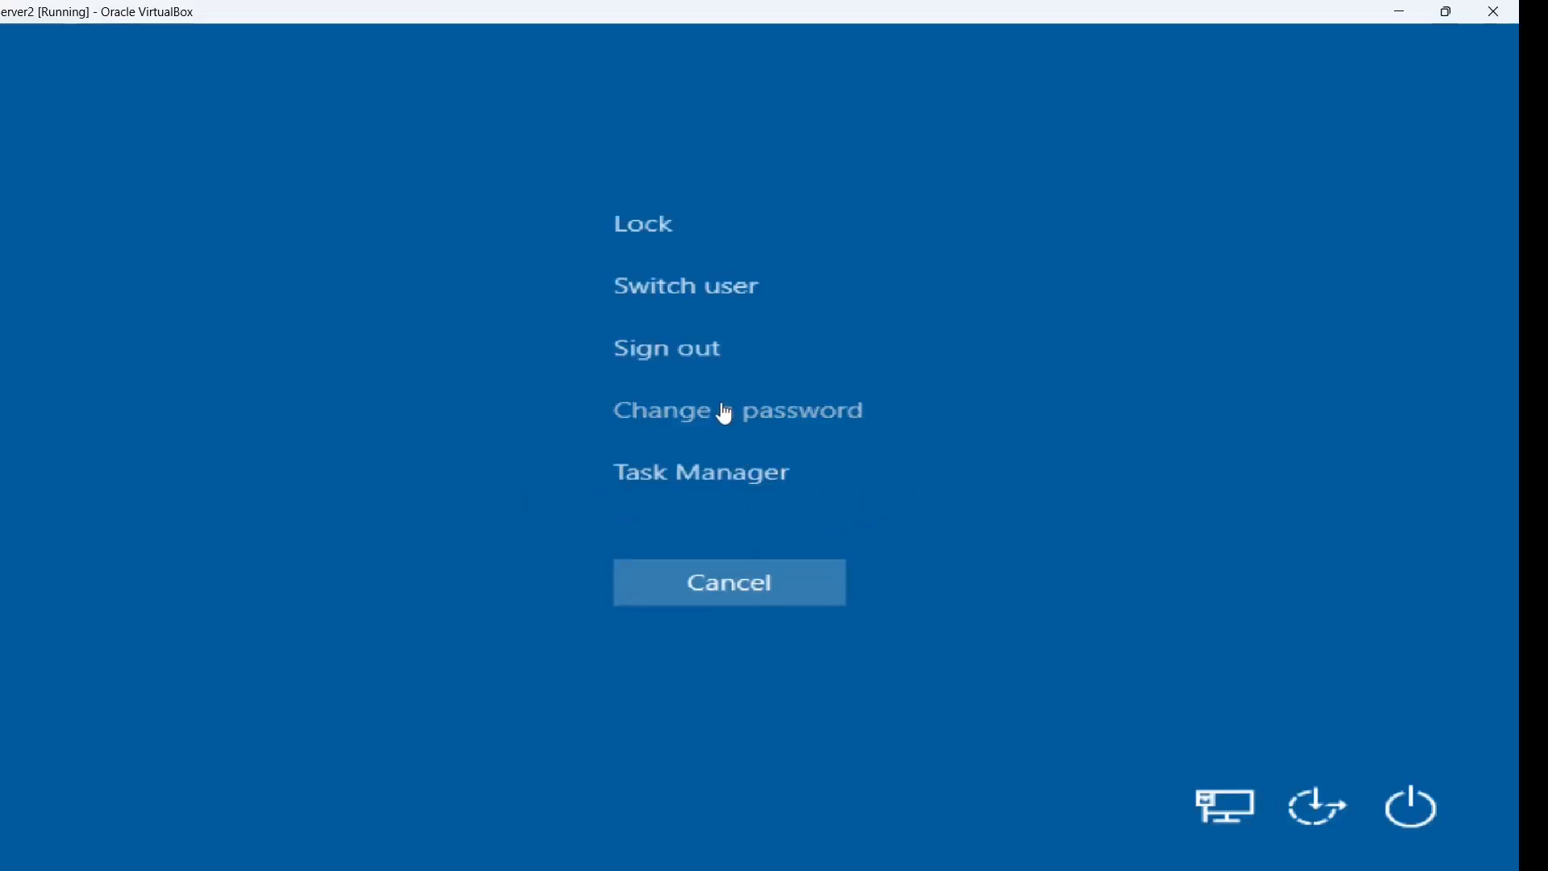
left_click(726, 415)
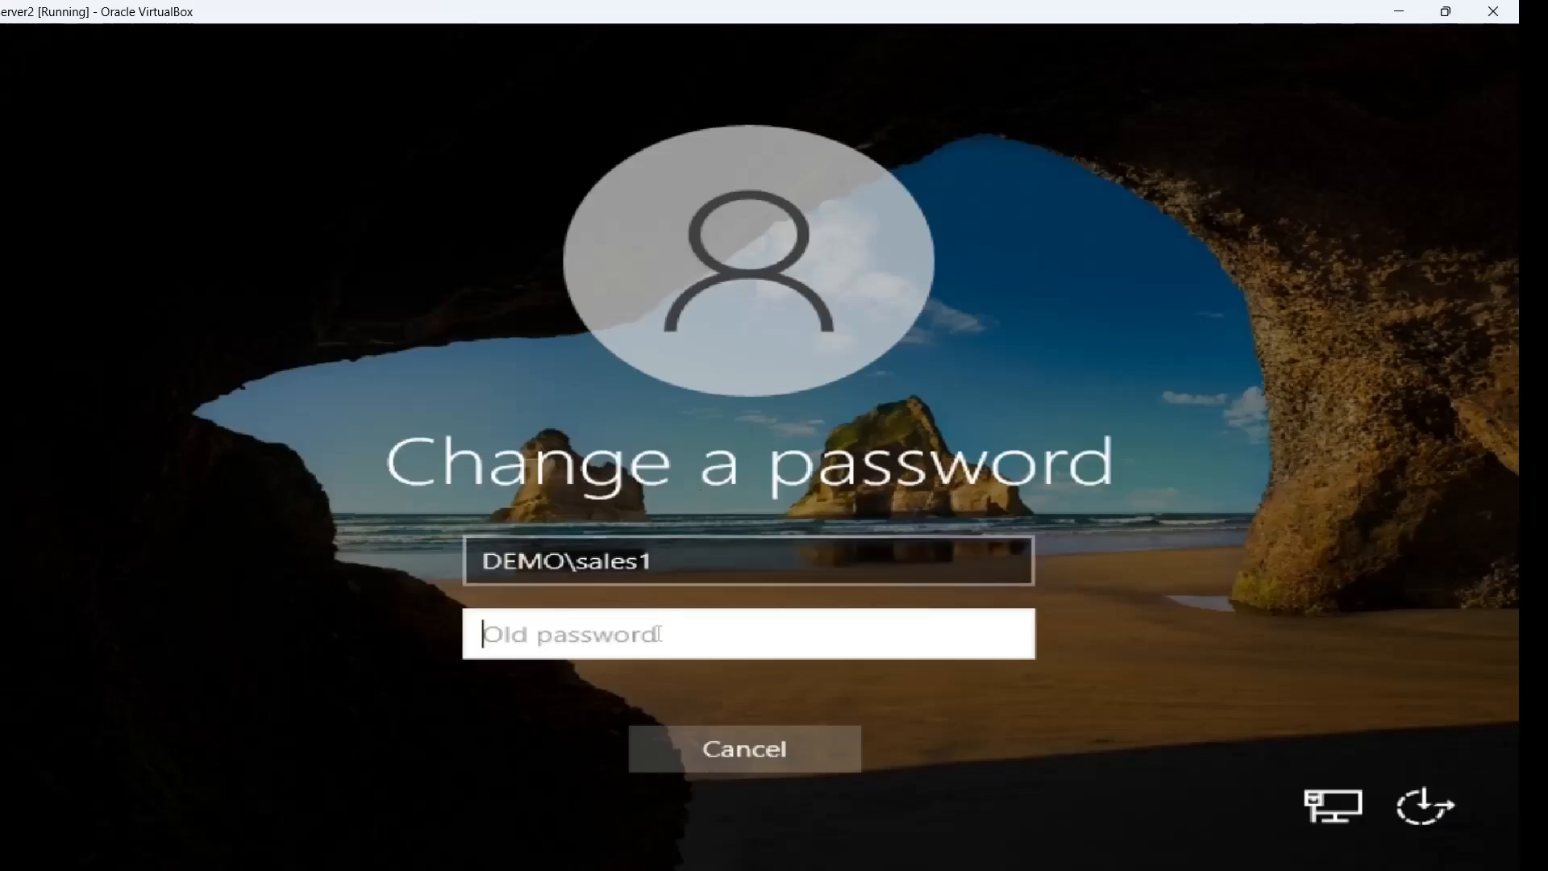
type("********")
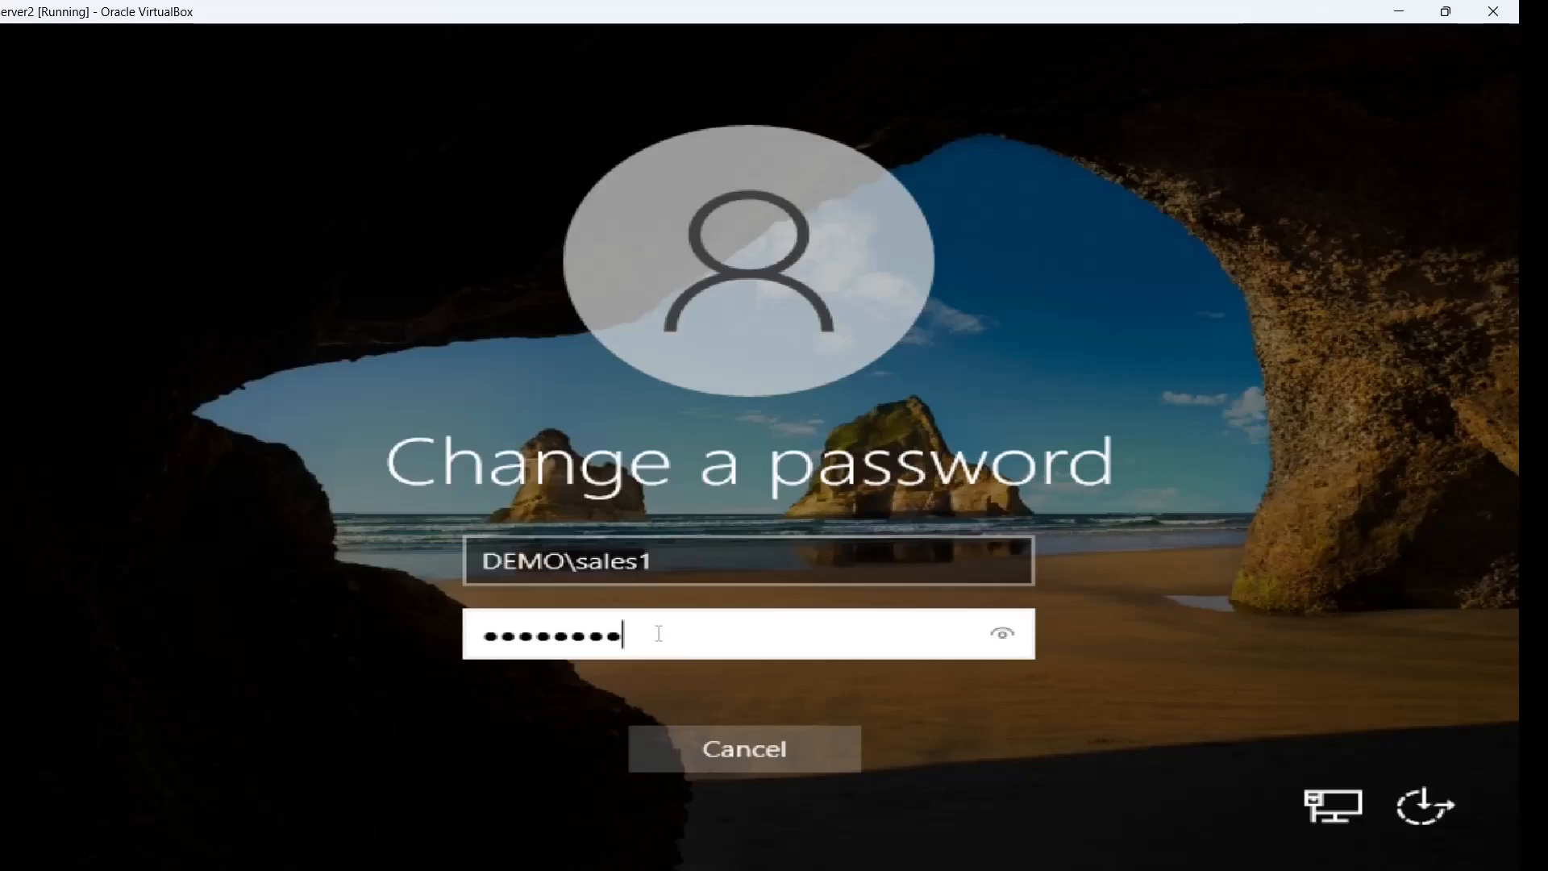
key("Tab")
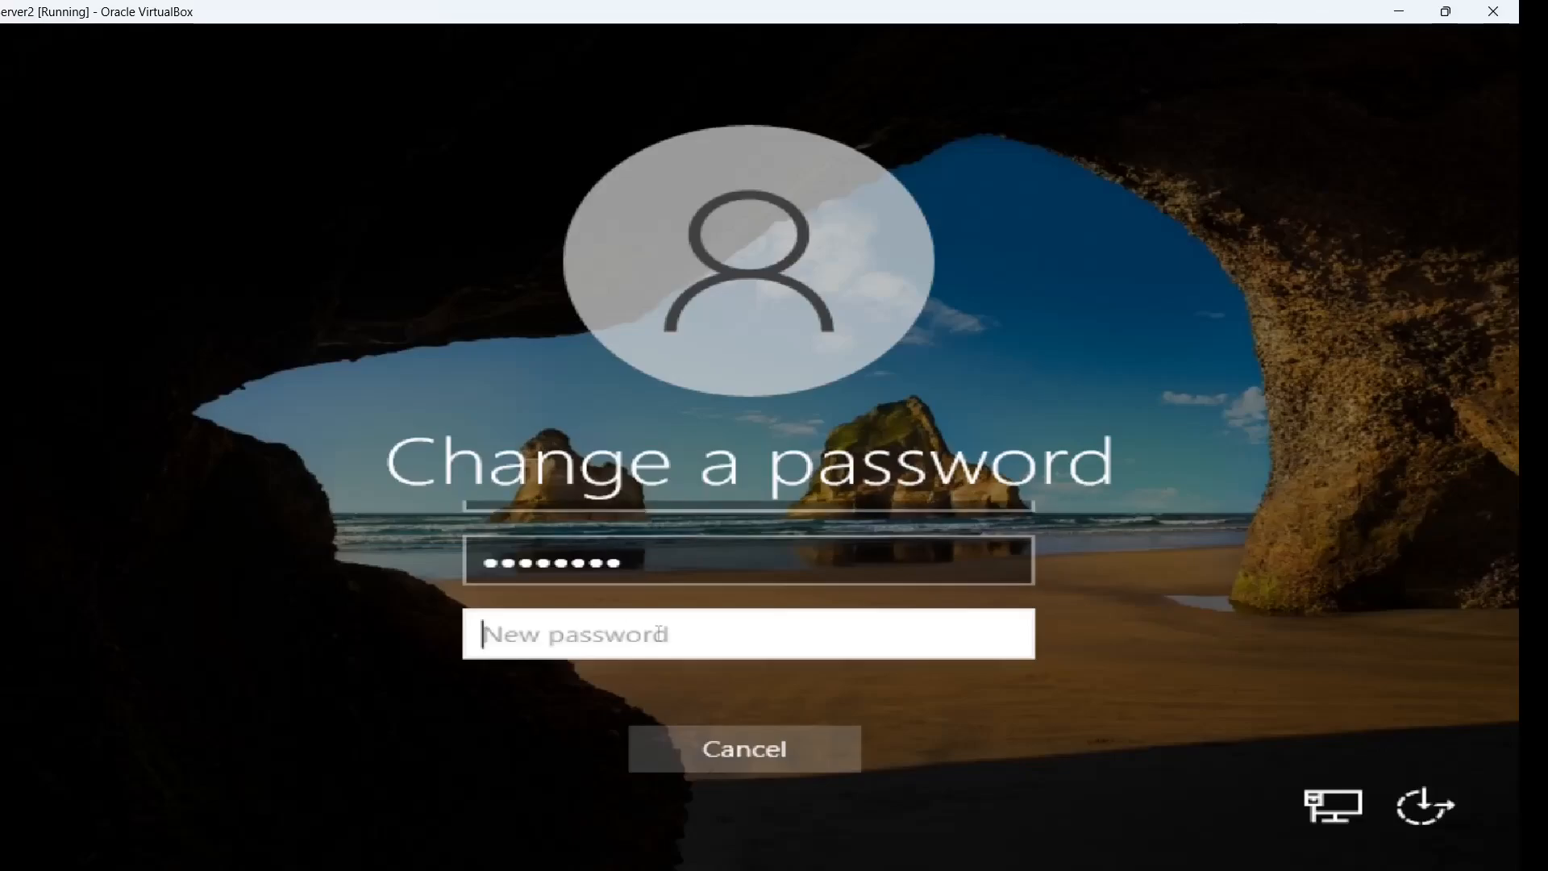
type("P@ssw0rd")
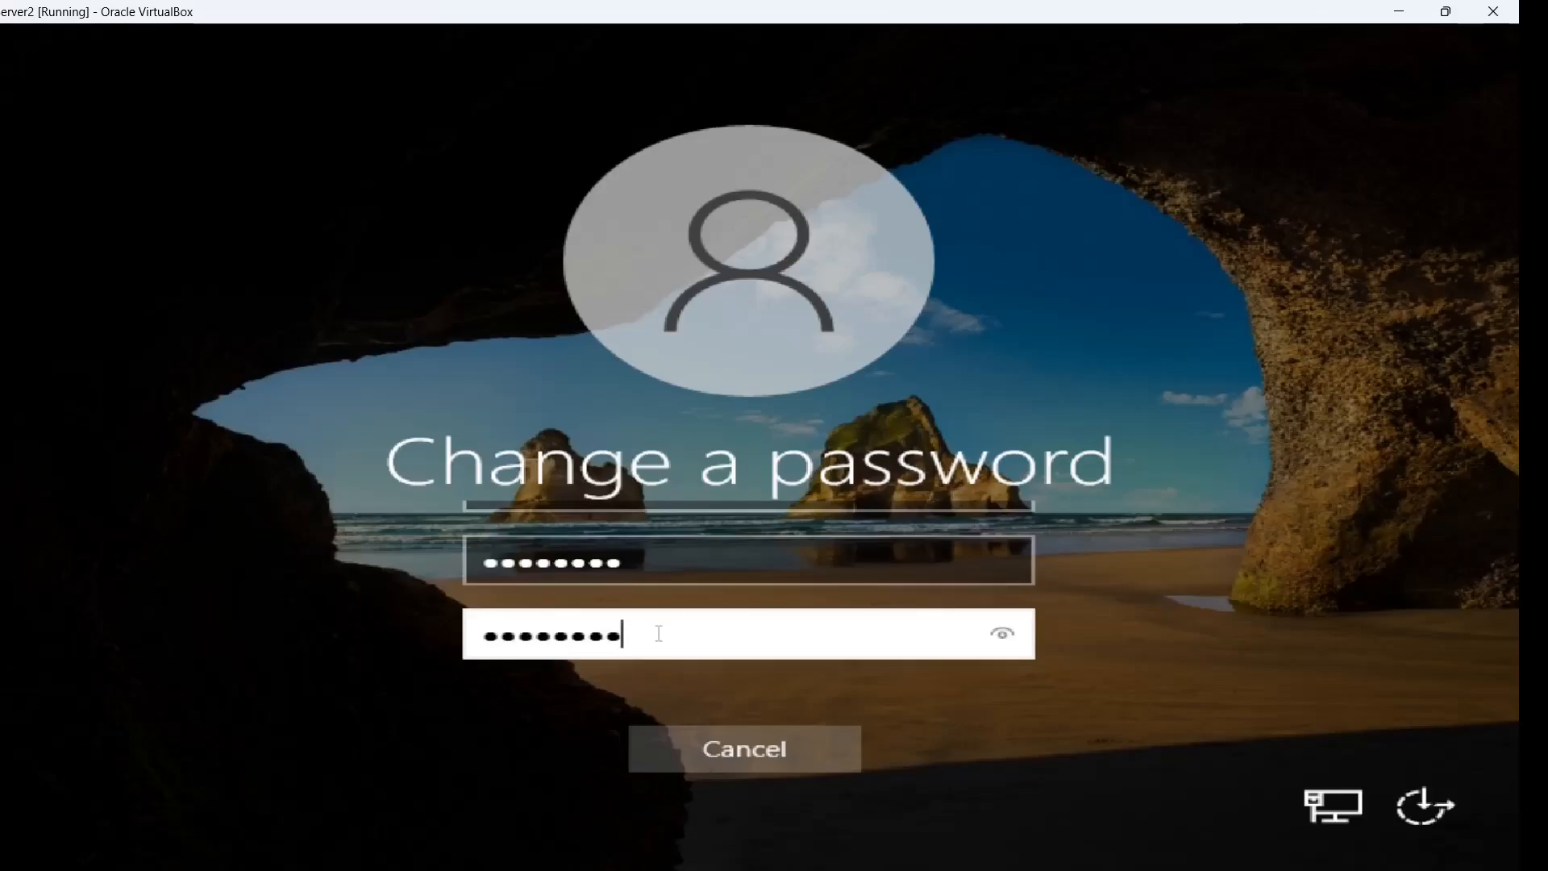
key("Tab")
type("P")
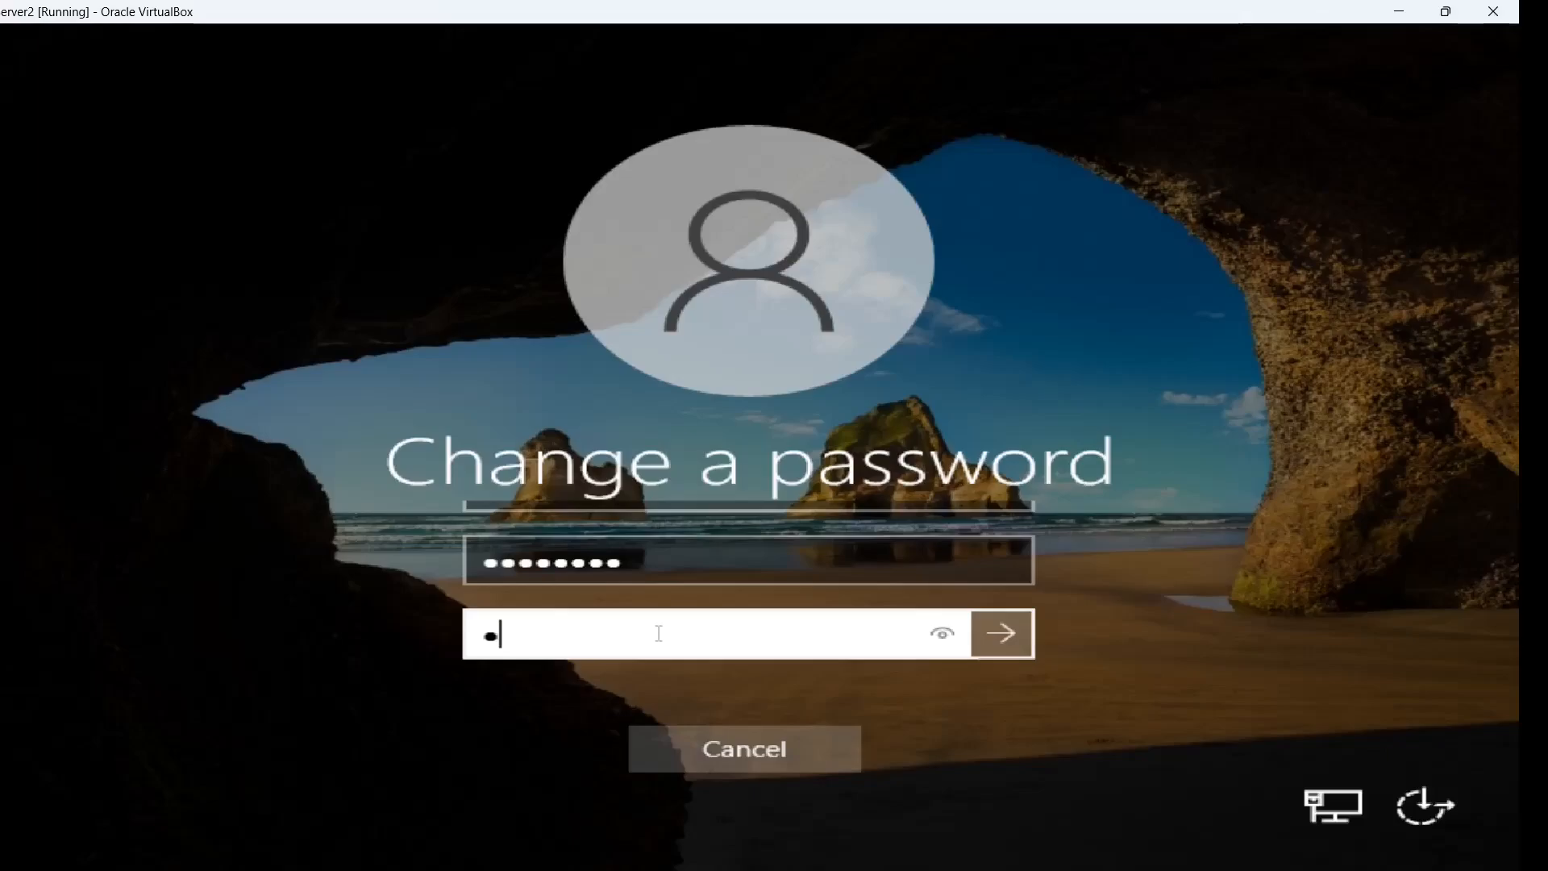
type("@ssw0rd")
left_click(1002, 645)
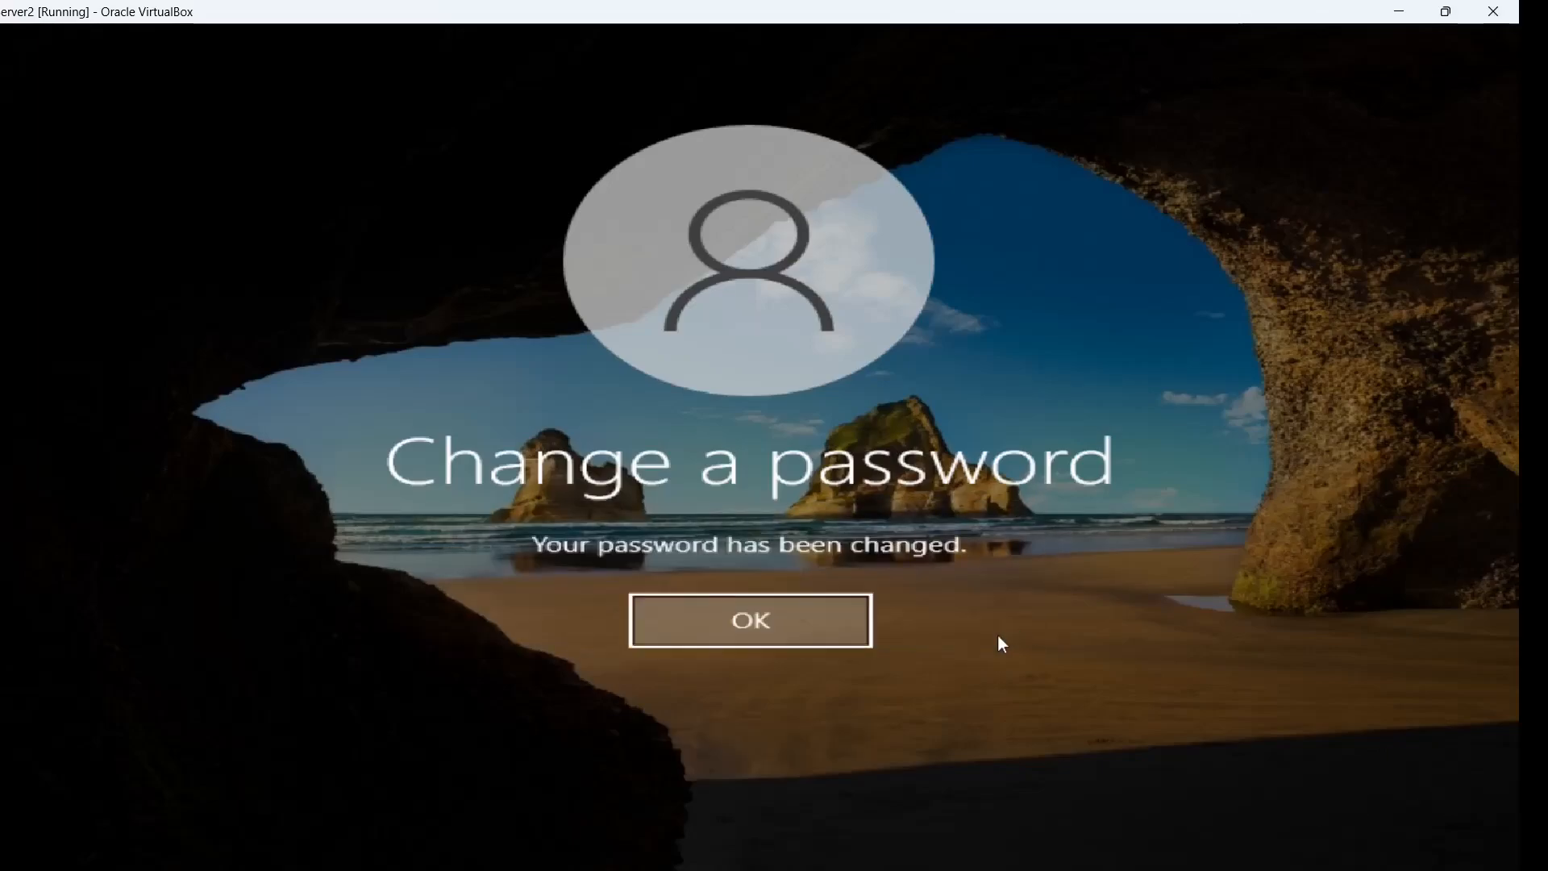
left_click(755, 629)
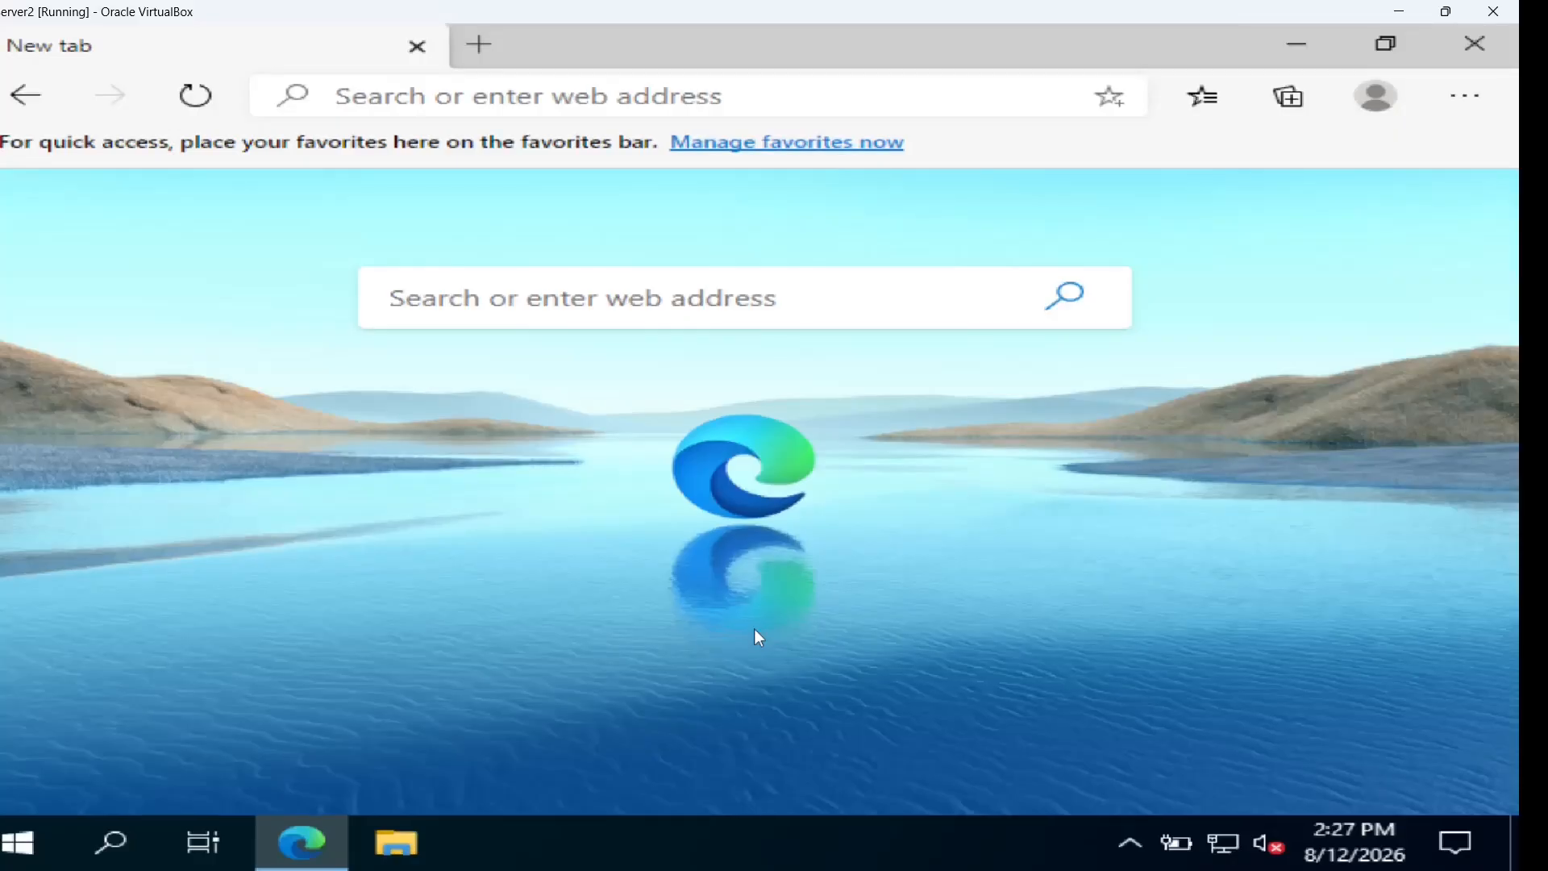
Review the Internet OU's two users on DCSERVER, then go back to pfSense's proxy users page
mouse_move(980, 868)
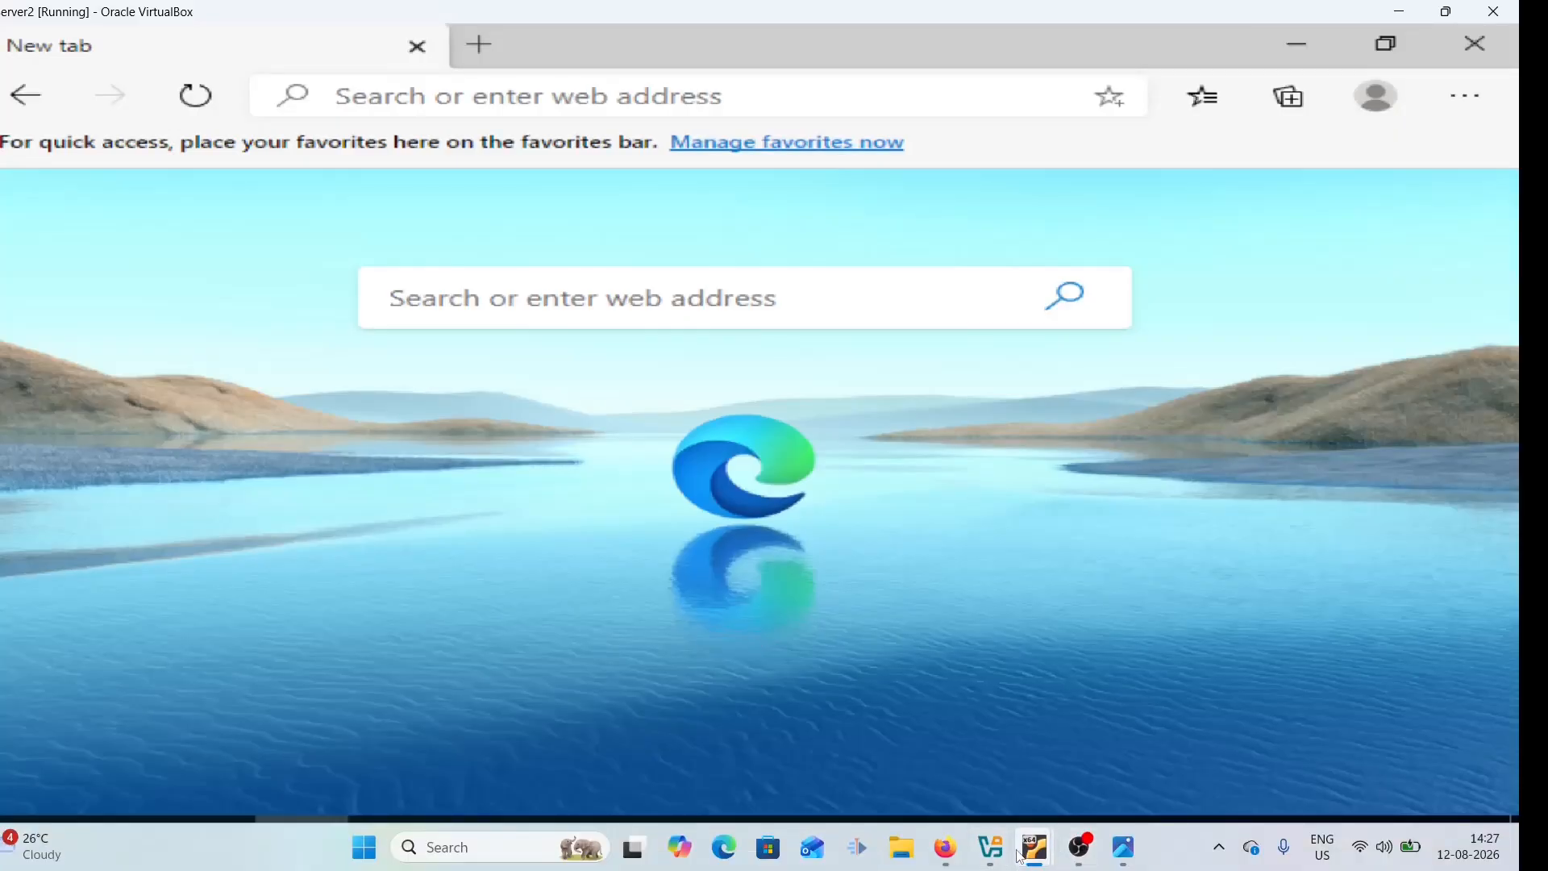
mouse_move(1022, 855)
left_click(1351, 731)
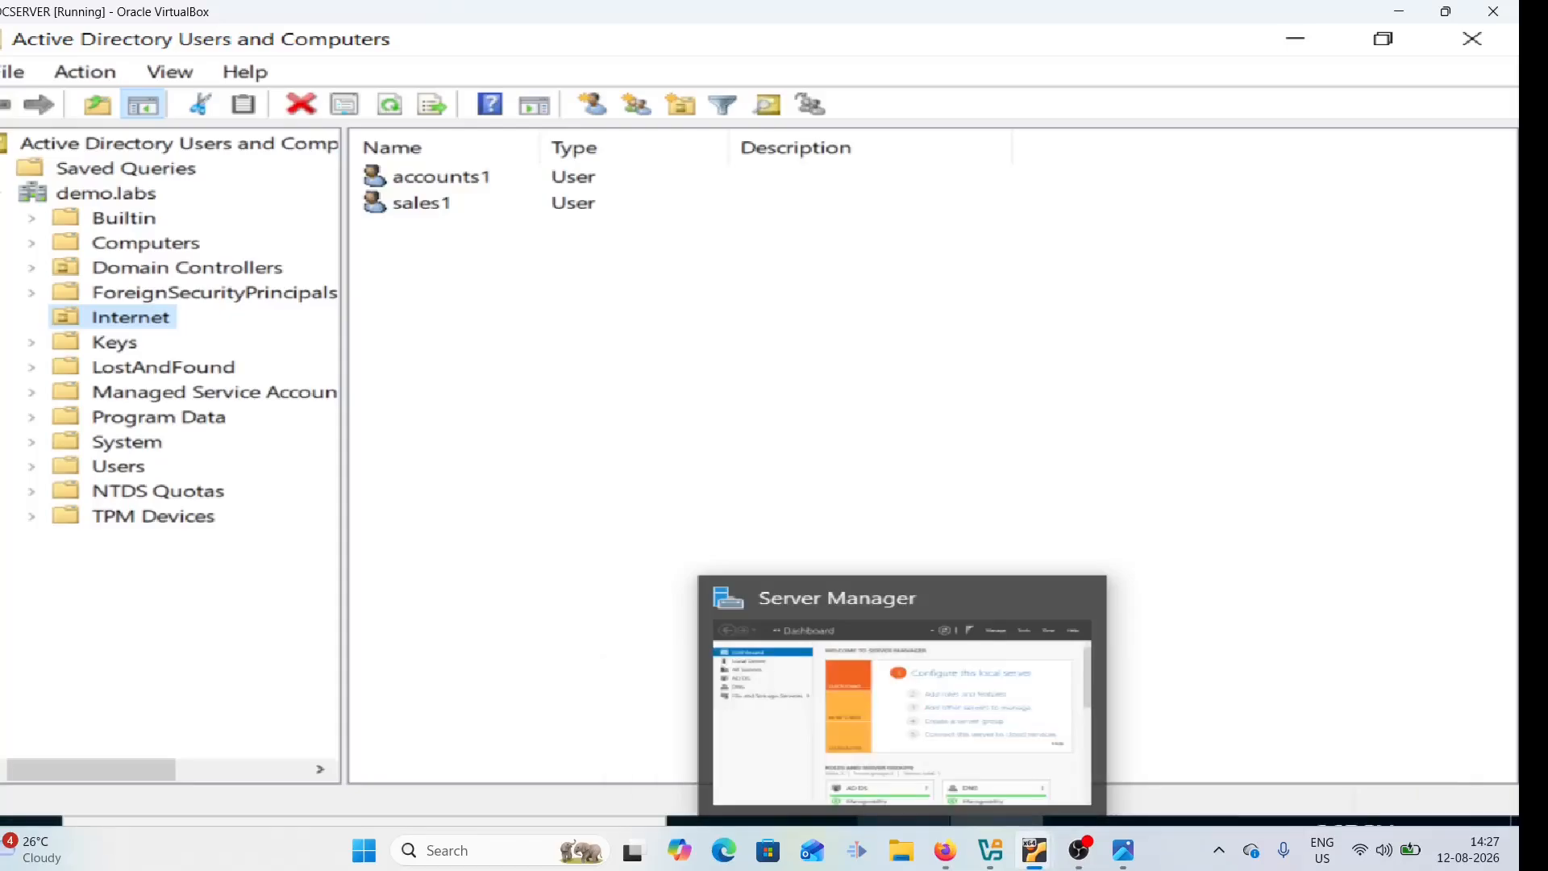
left_click(875, 404)
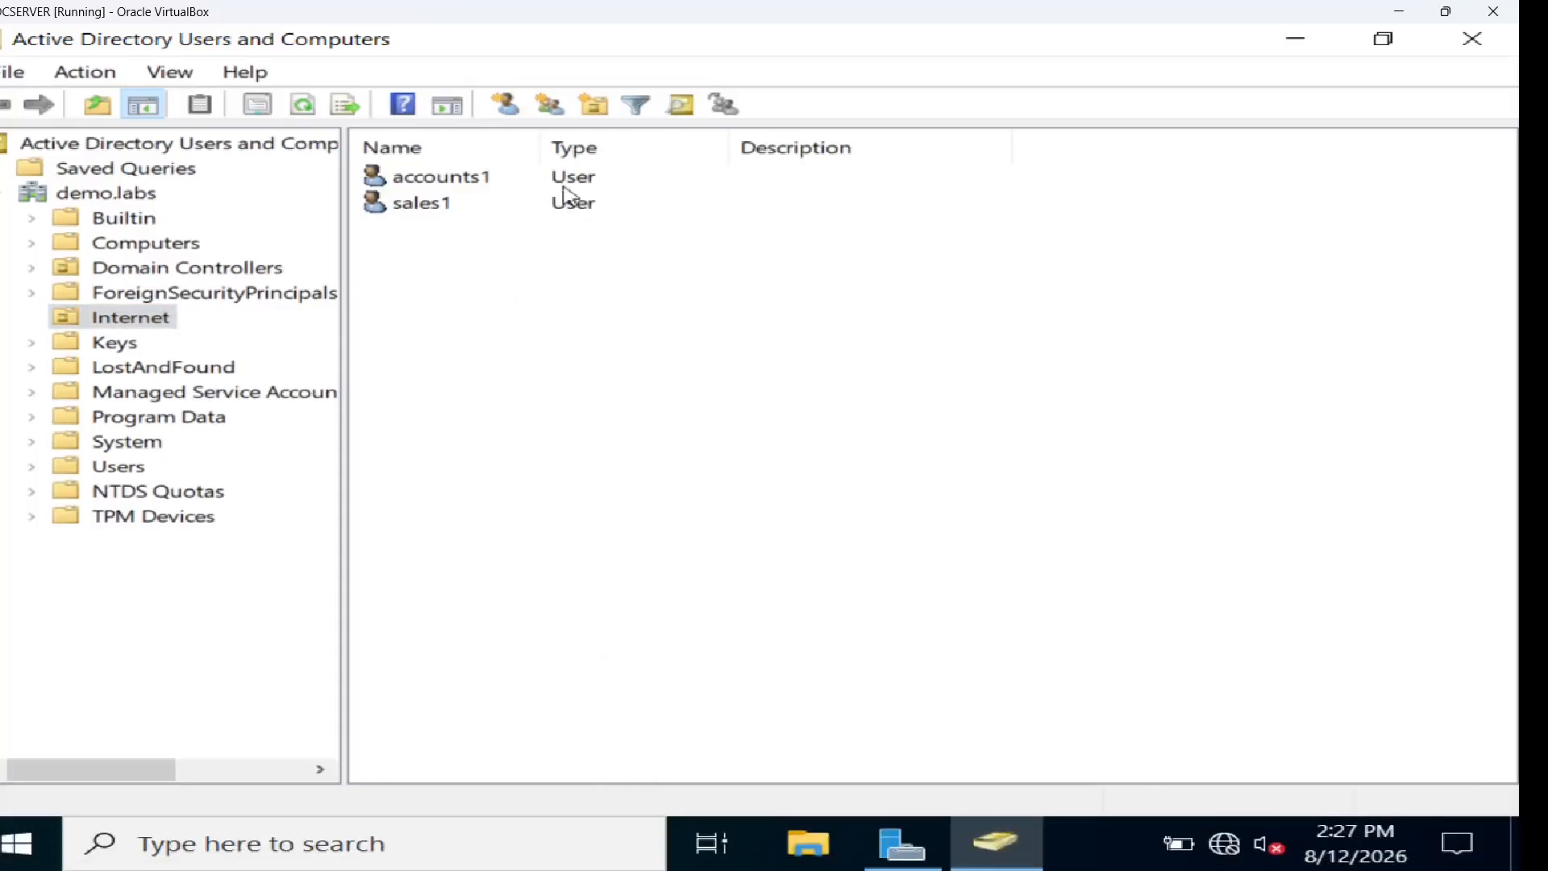
mouse_move(1036, 867)
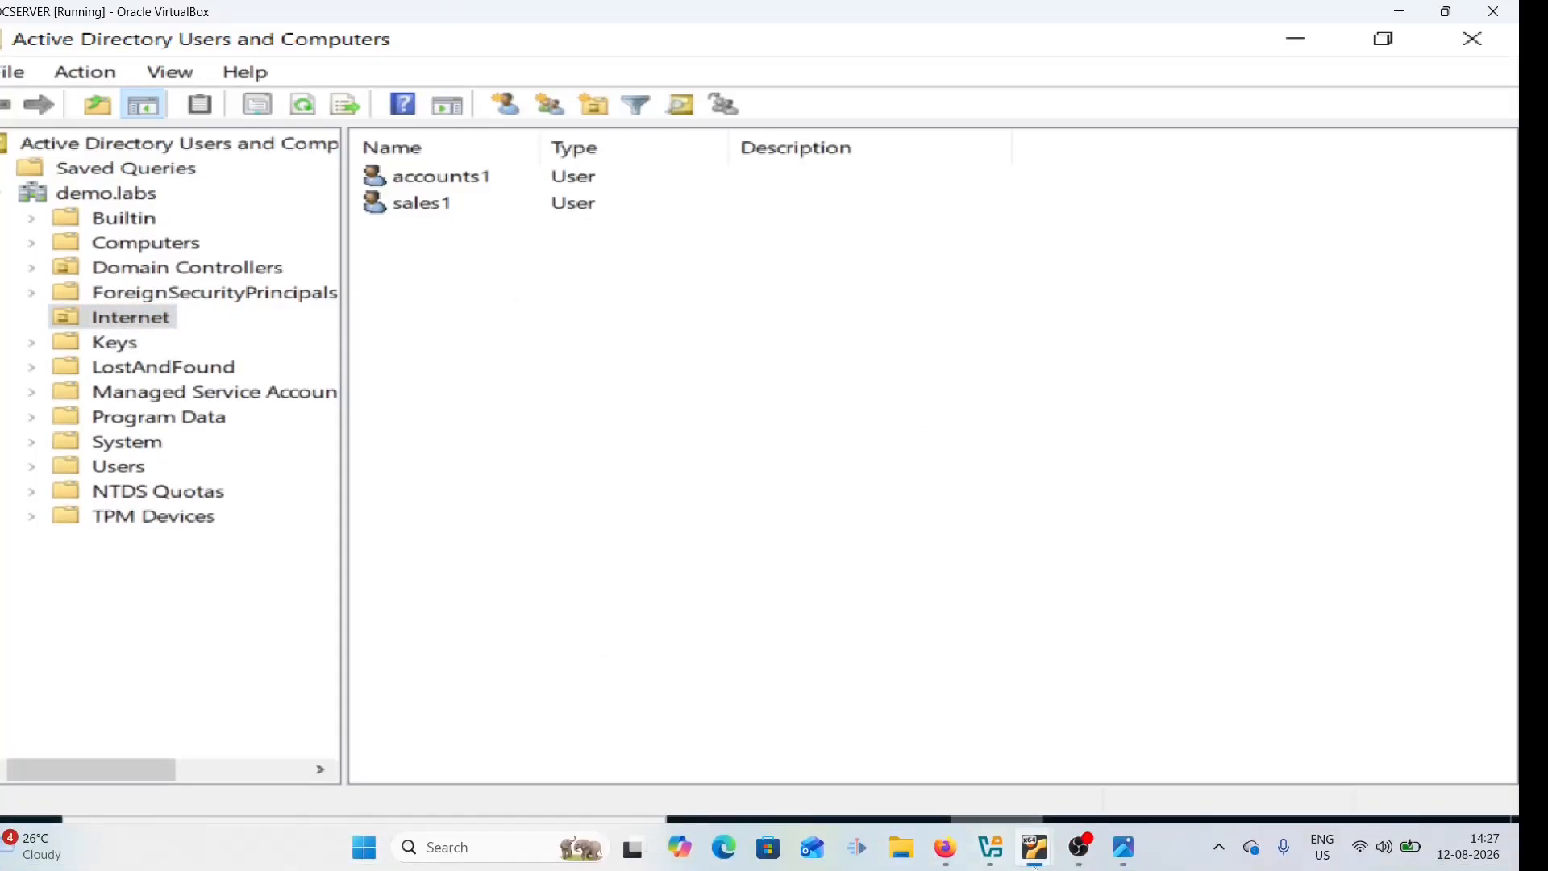
mouse_move(946, 856)
left_click(924, 762)
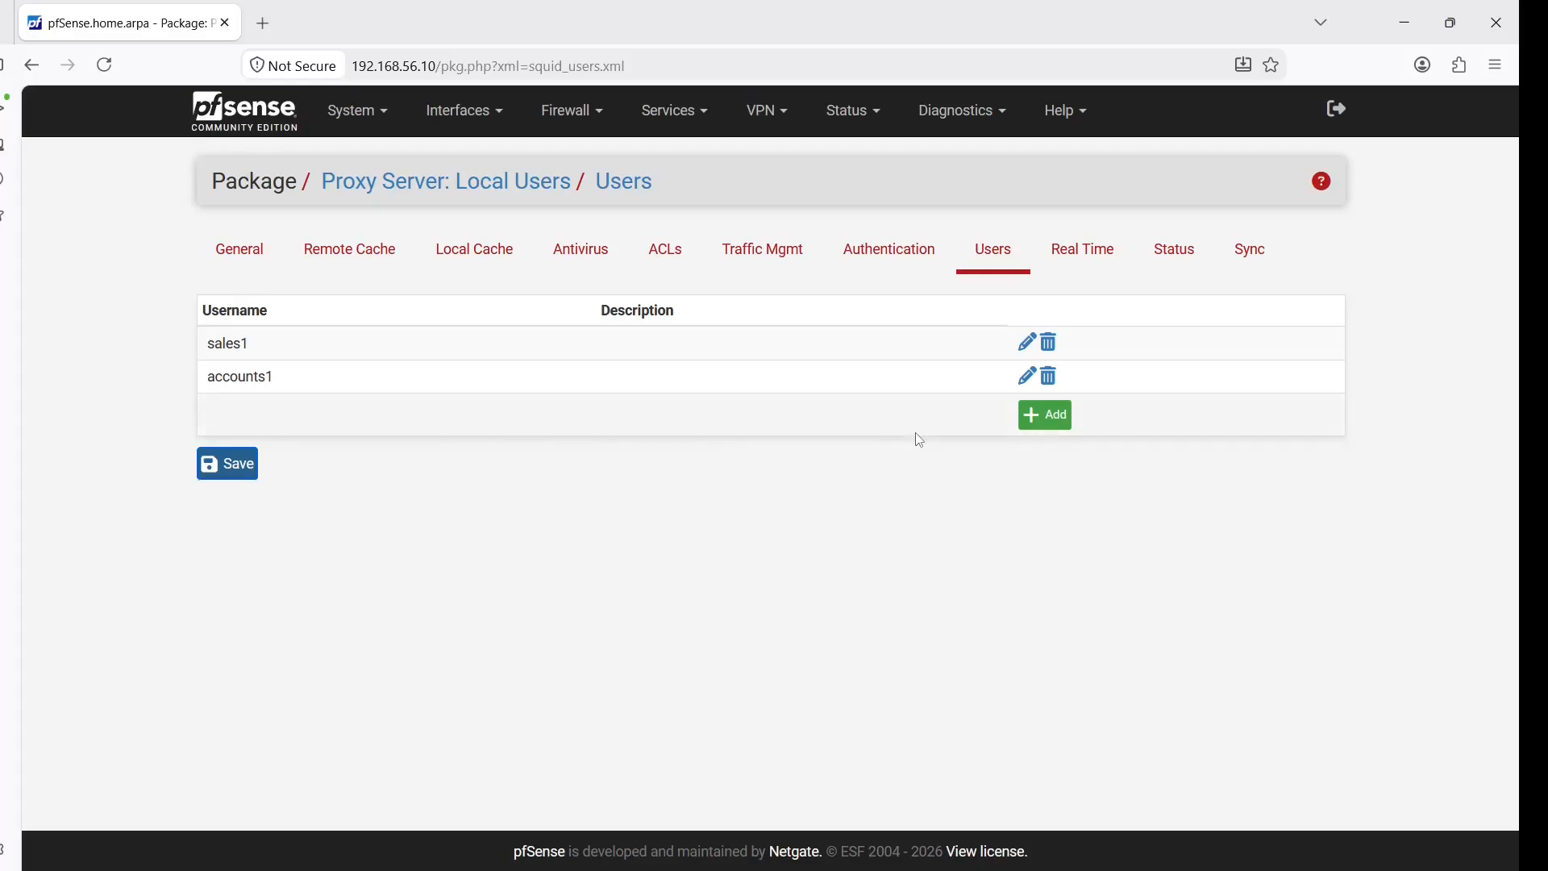
Delete both local proxy users, including sales1, confirming each deletion
left_click(1050, 384)
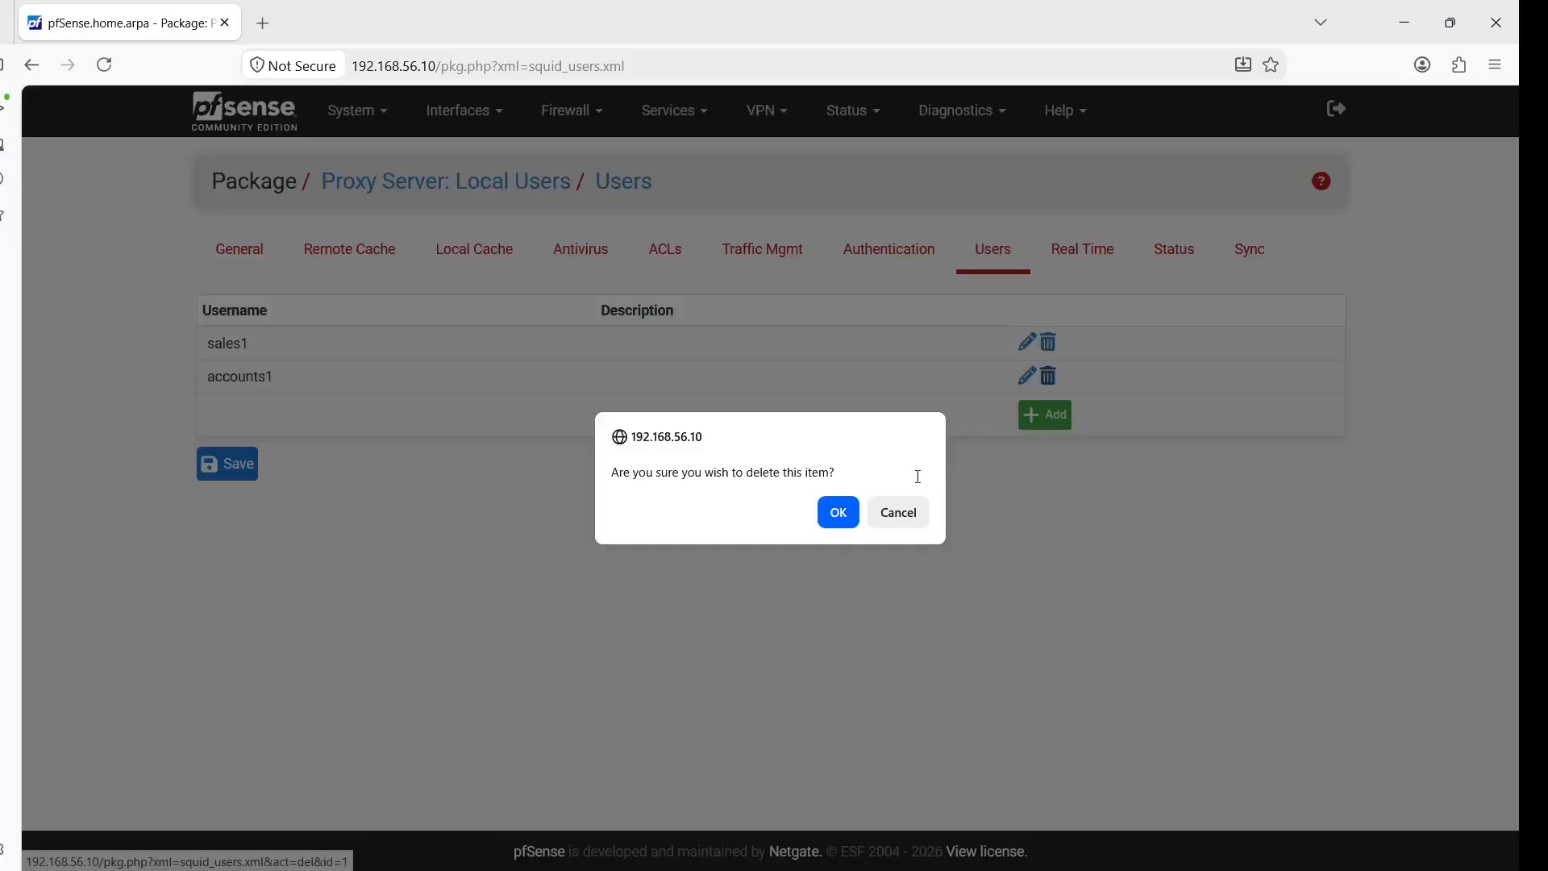
left_click(840, 512)
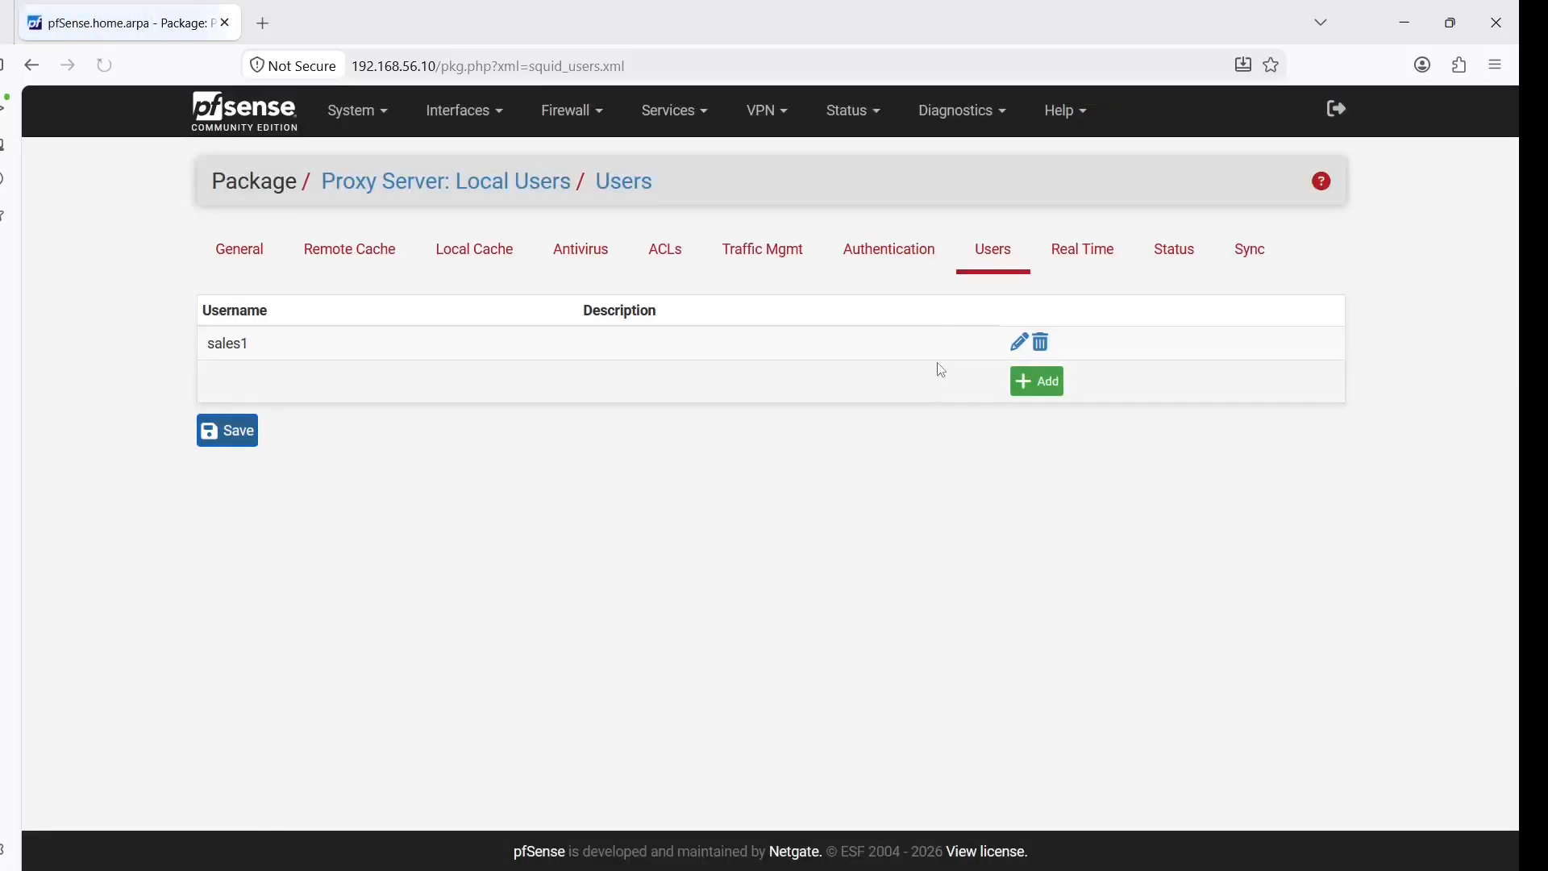
left_click(1045, 344)
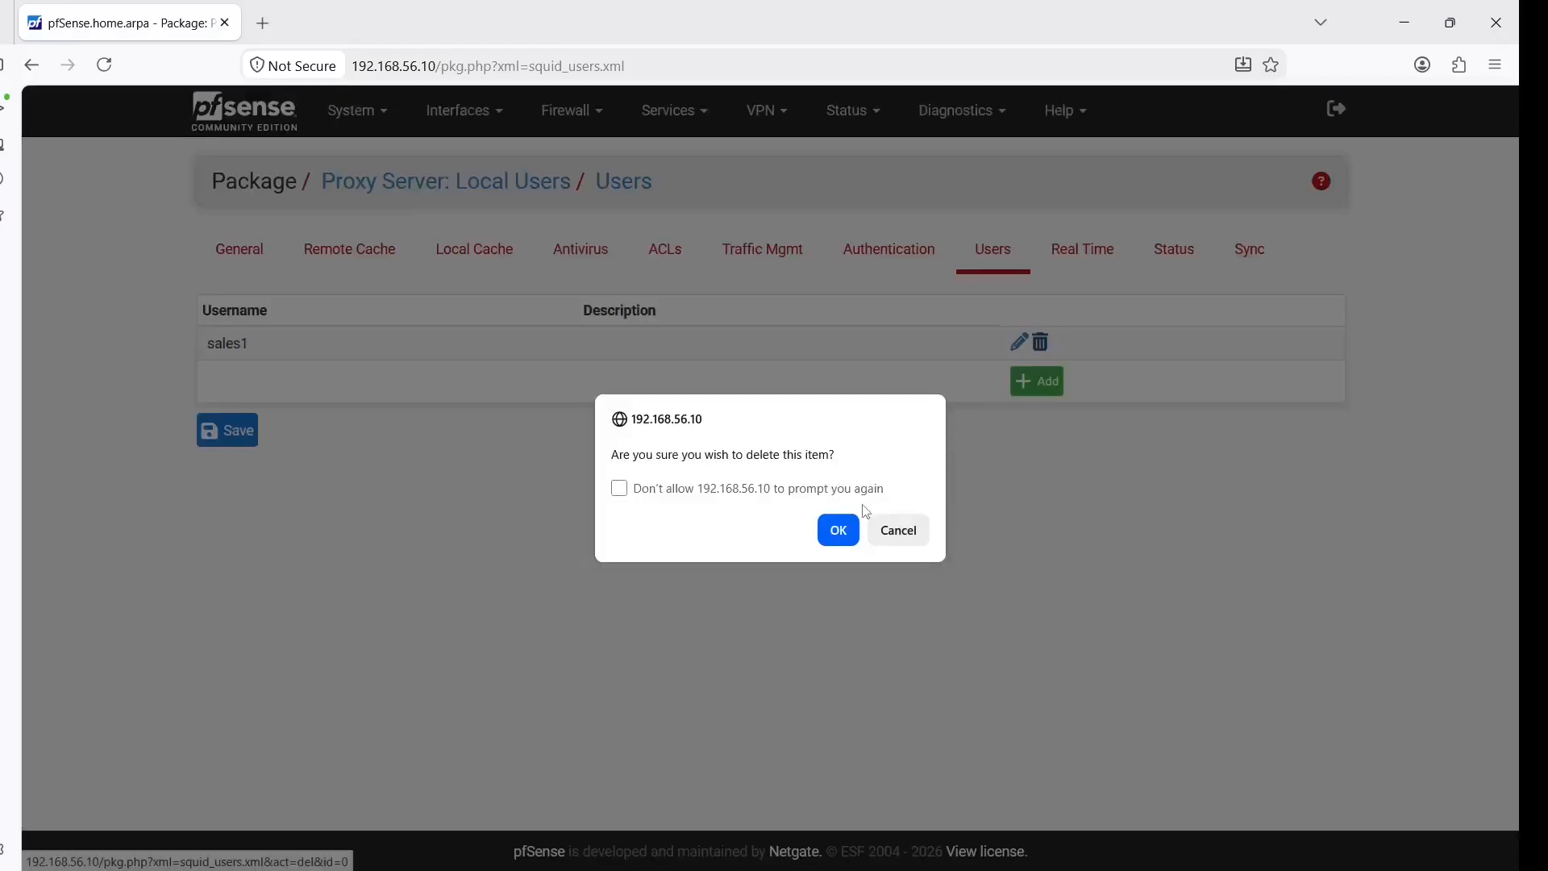
left_click(839, 529)
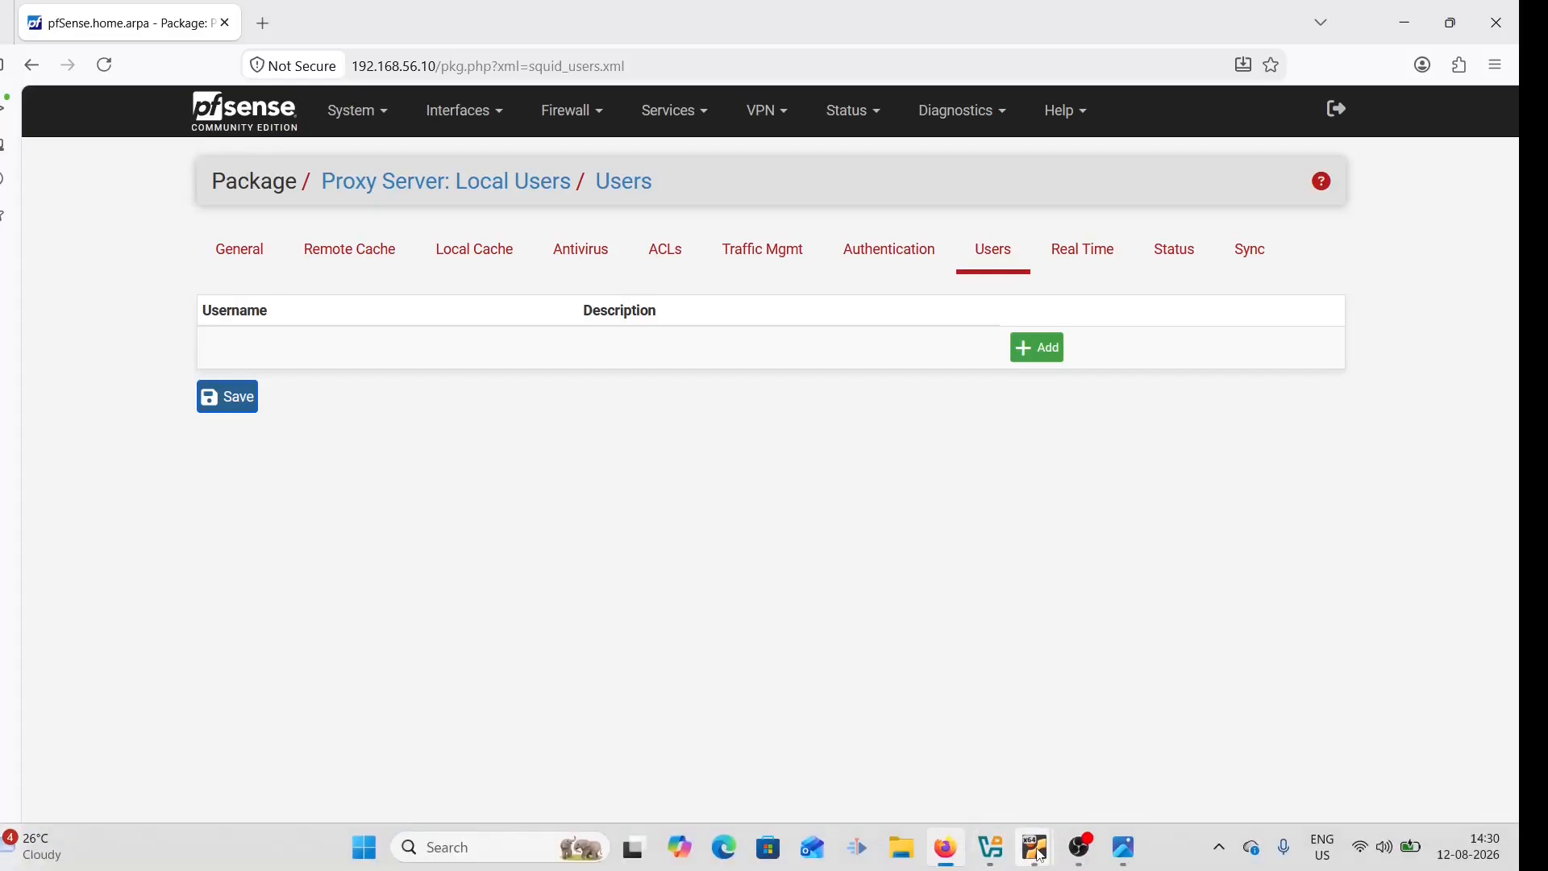
Create the devices organizational unit at the demo.labs root (name typed as 'devides')
mouse_move(1040, 855)
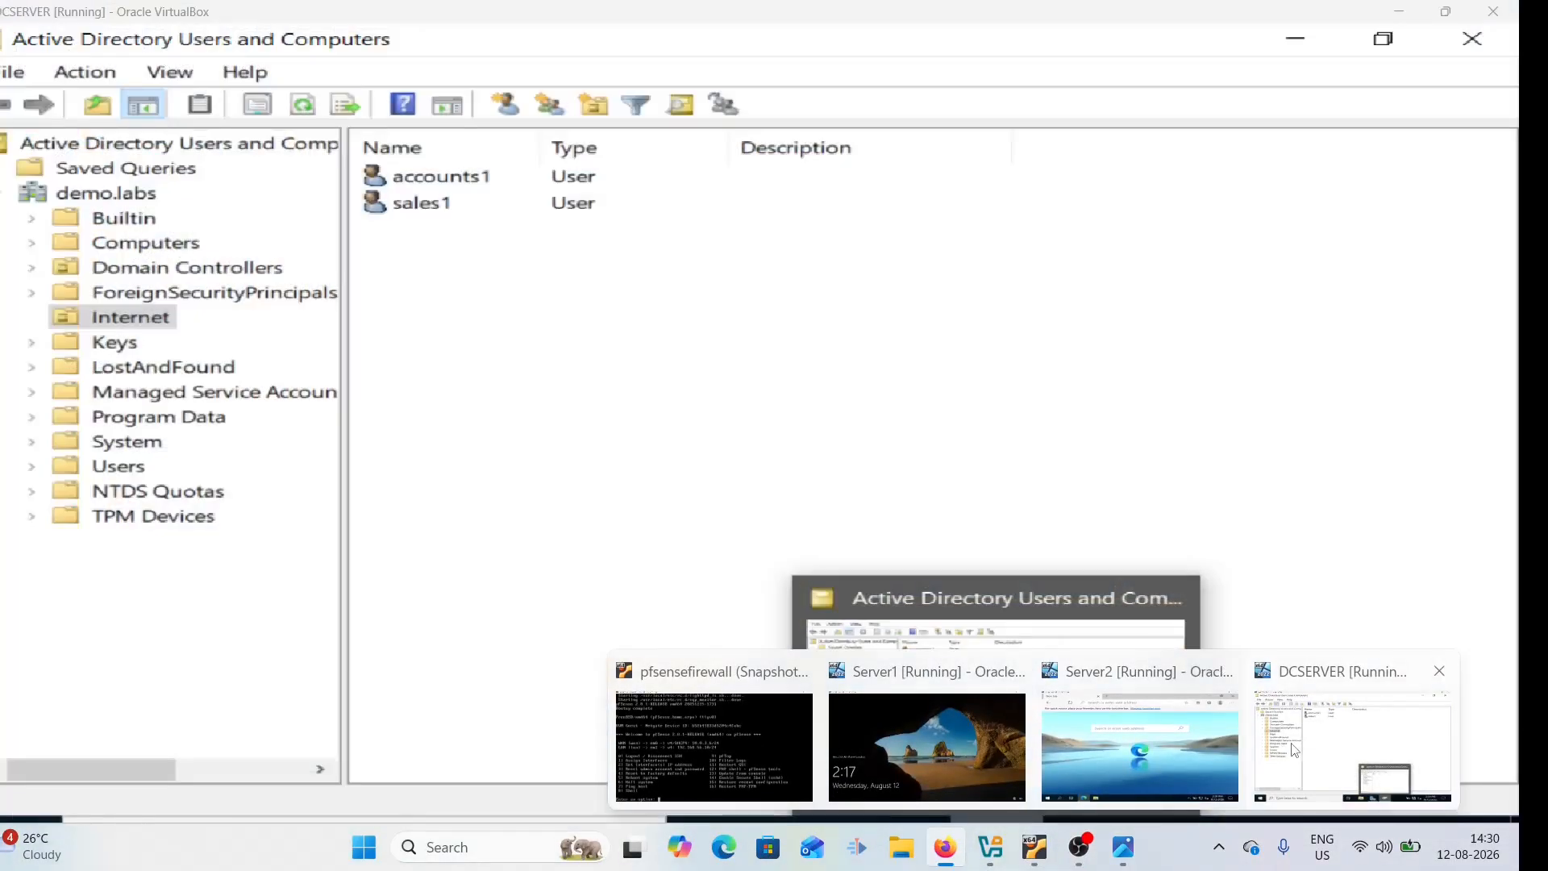
left_click(1355, 746)
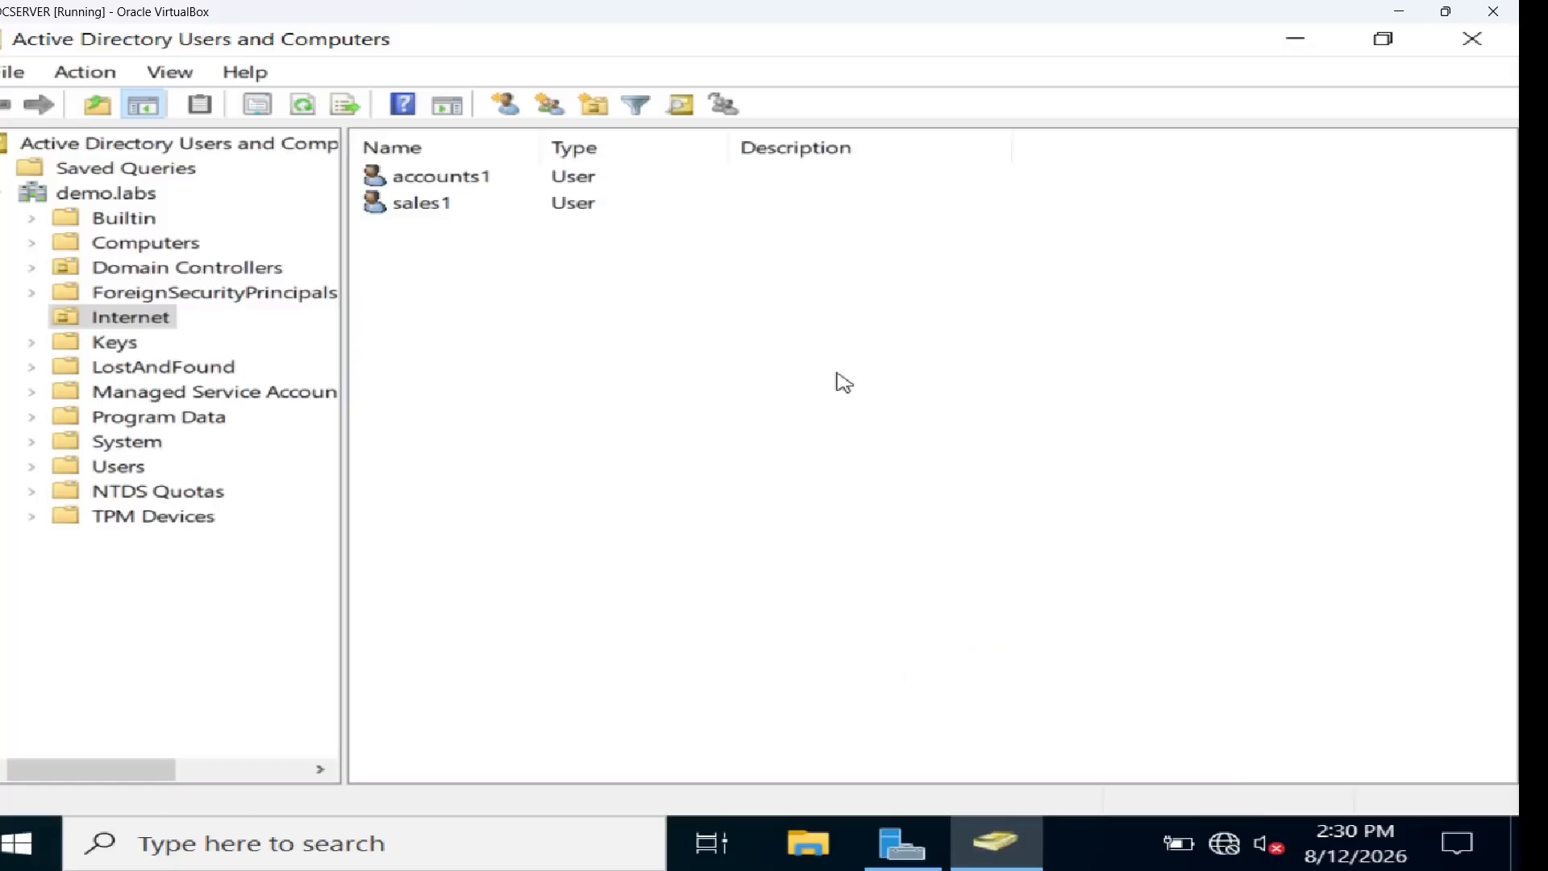
left_click(143, 193)
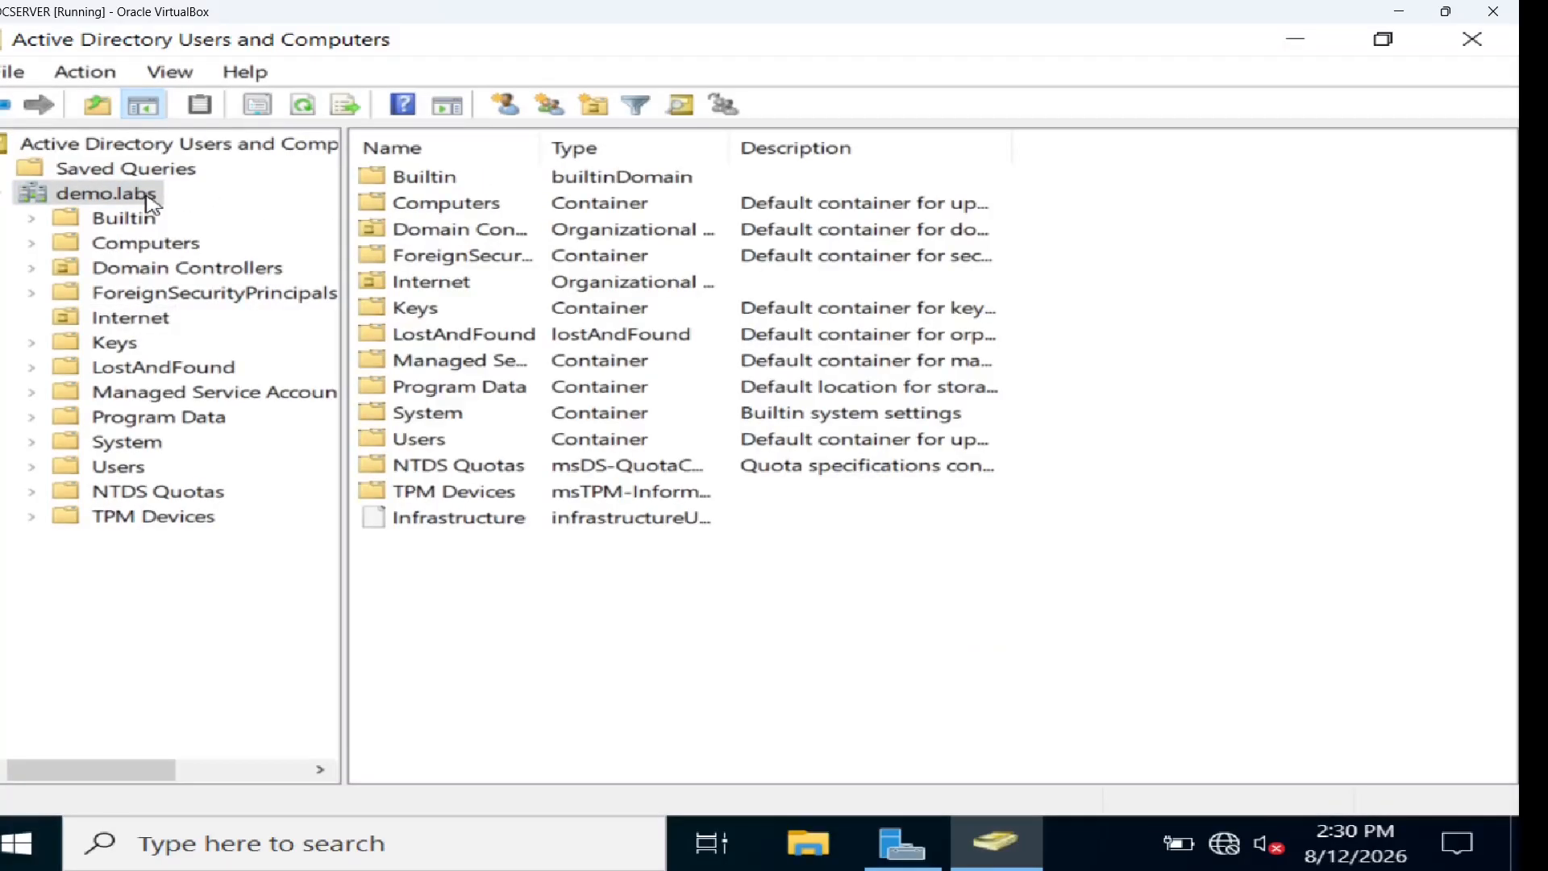
right_click(150, 202)
mouse_move(443, 448)
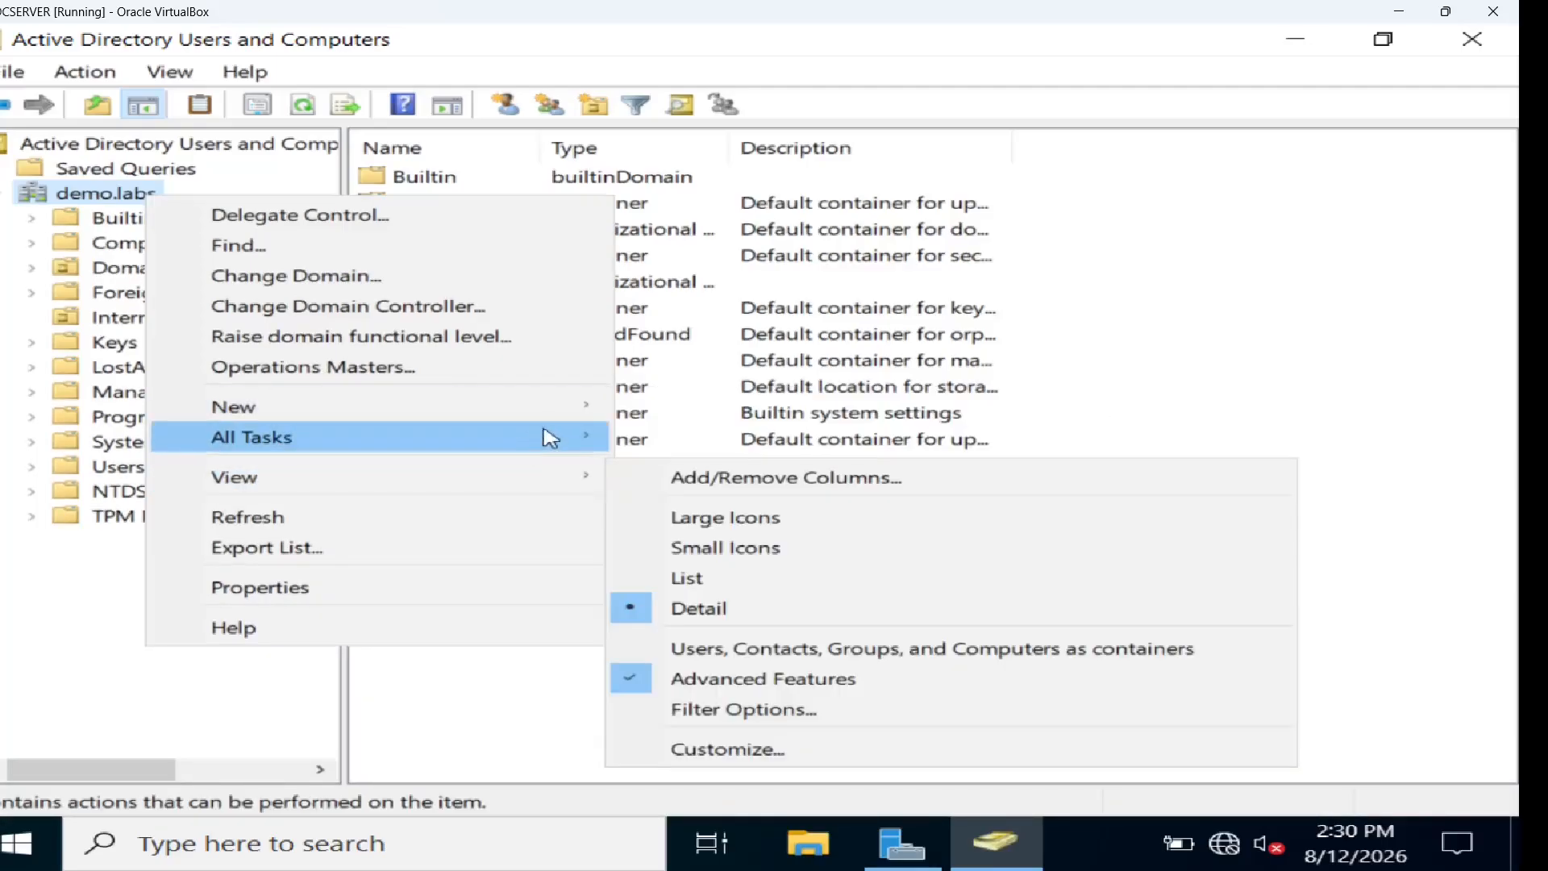
mouse_move(567, 419)
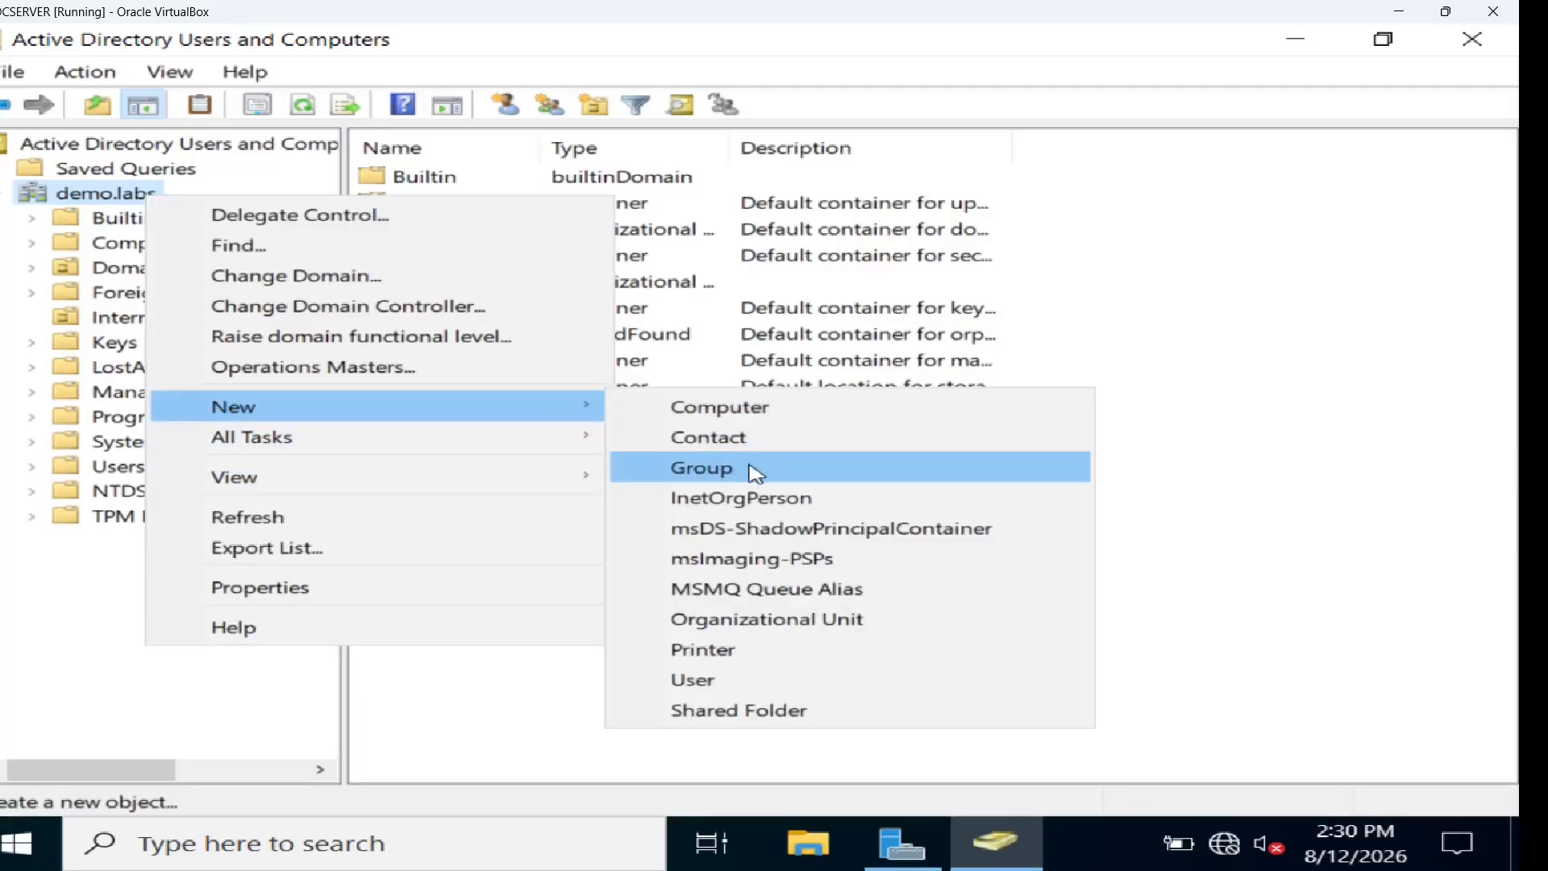
left_click(728, 626)
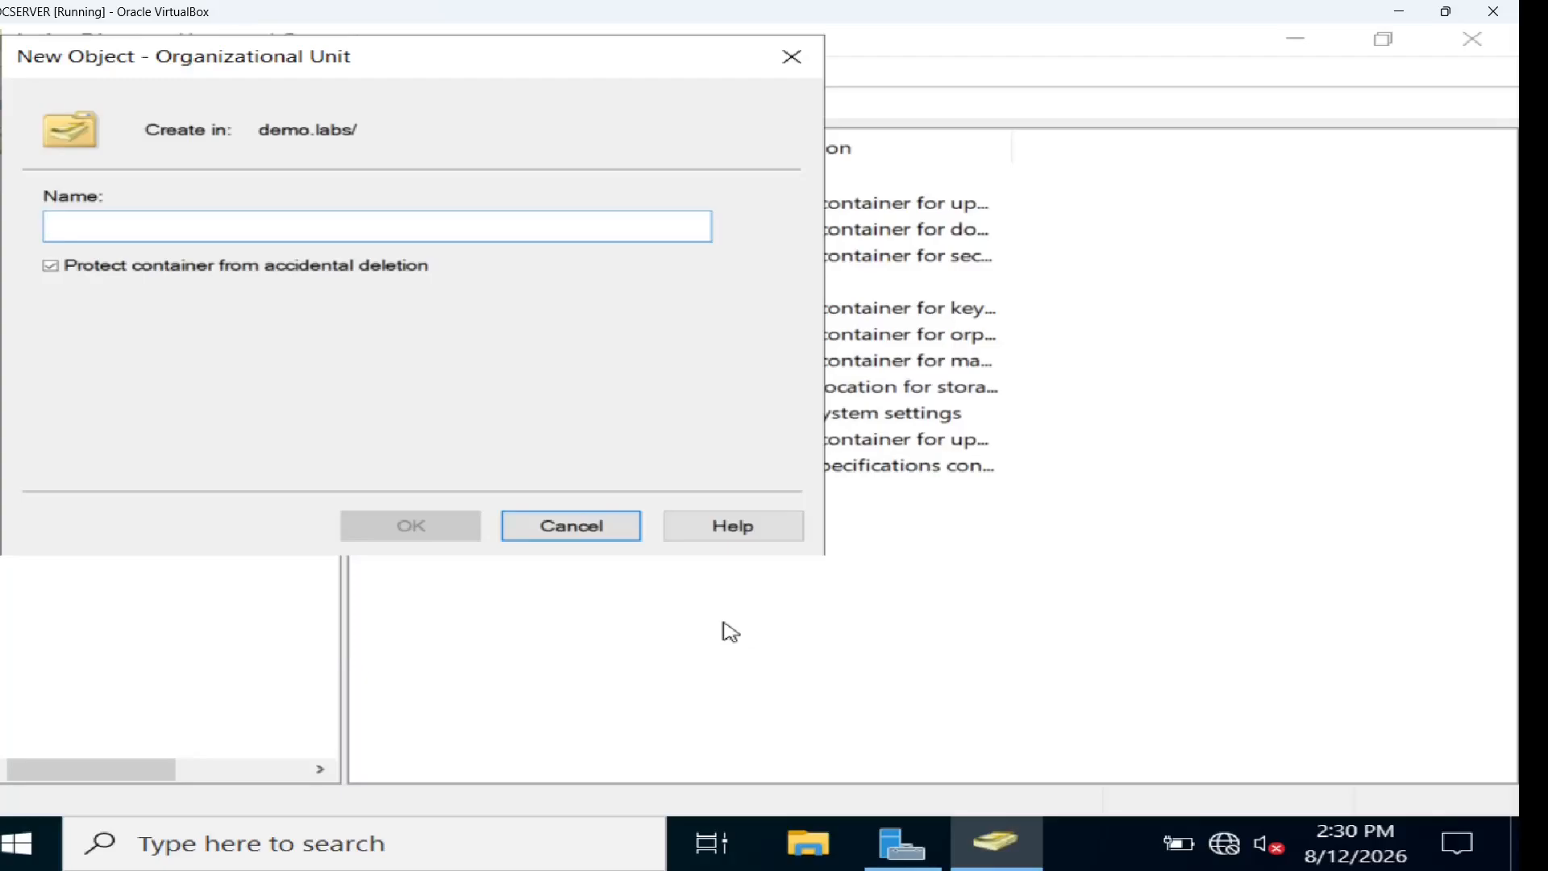
type("devid")
type("es")
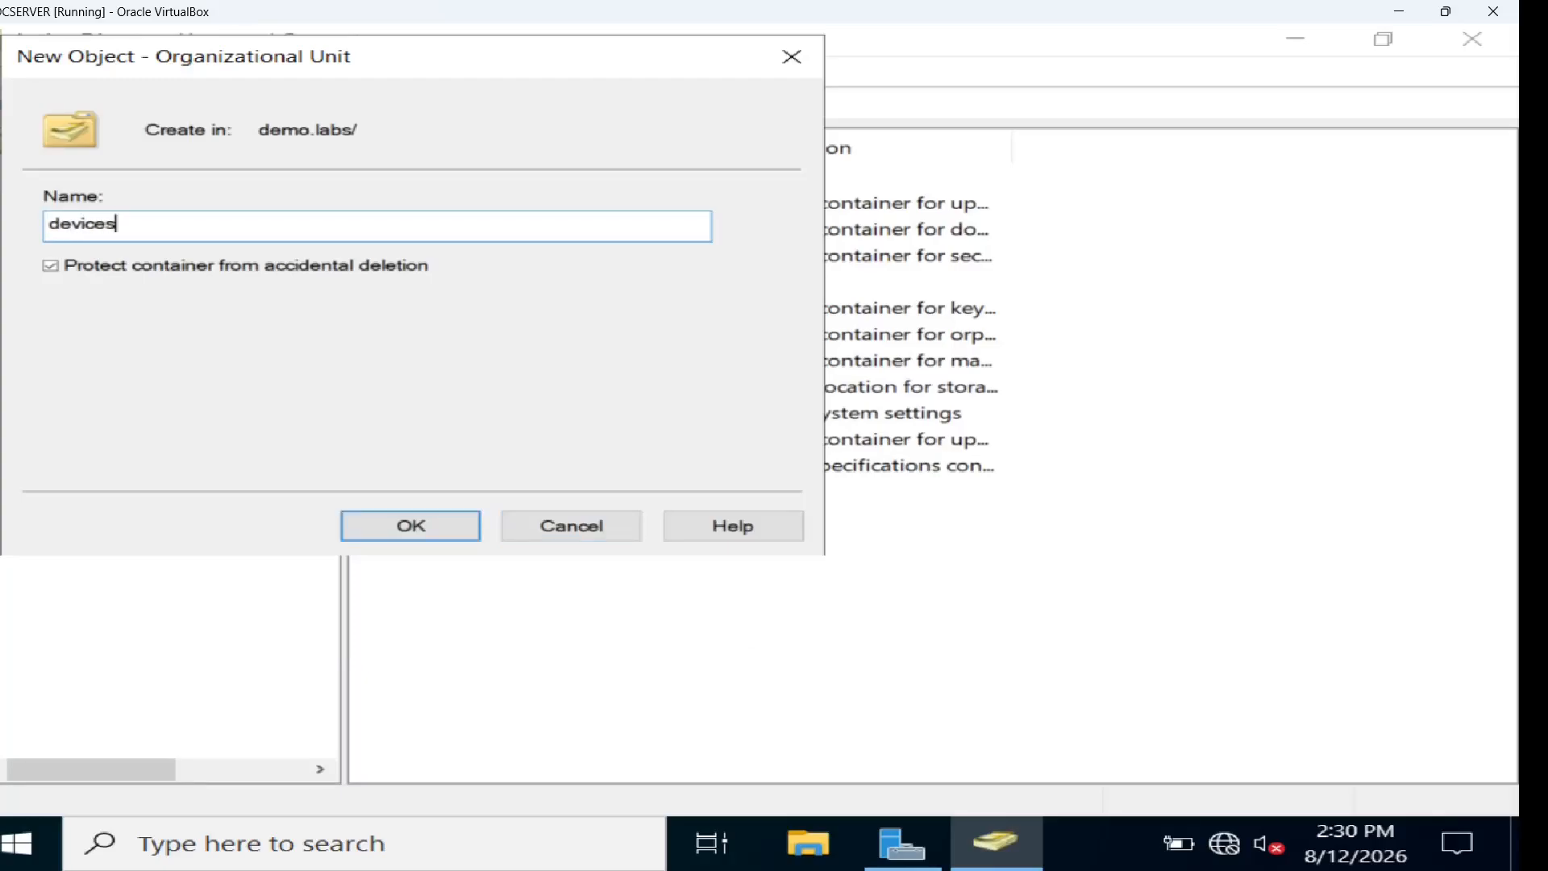
left_click(462, 538)
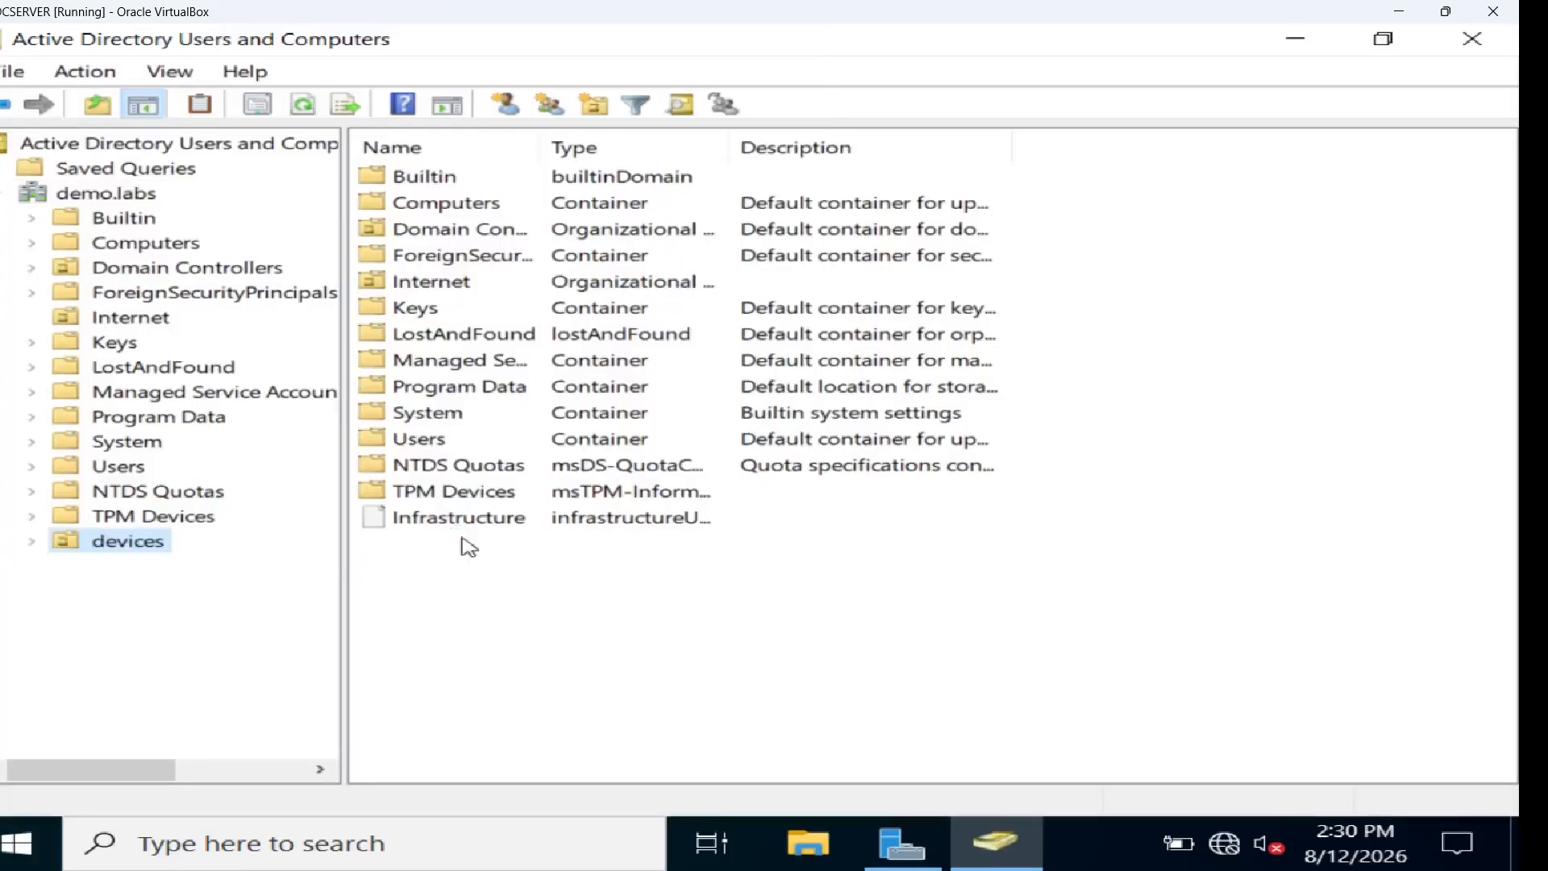
Start a new user named pfsense in the devices OU
right_click(153, 556)
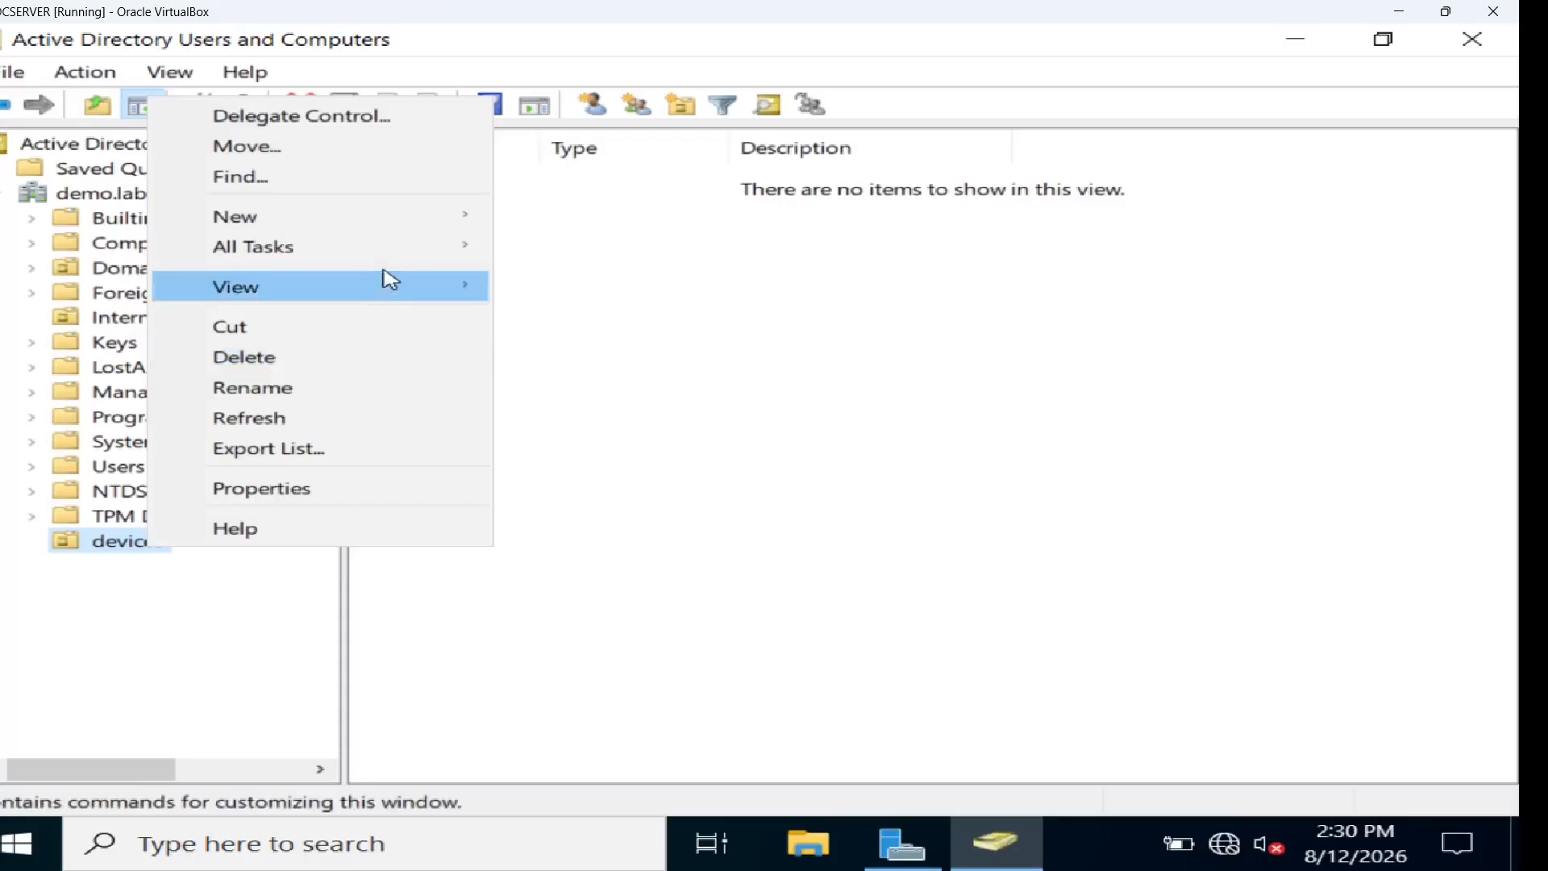
mouse_move(444, 224)
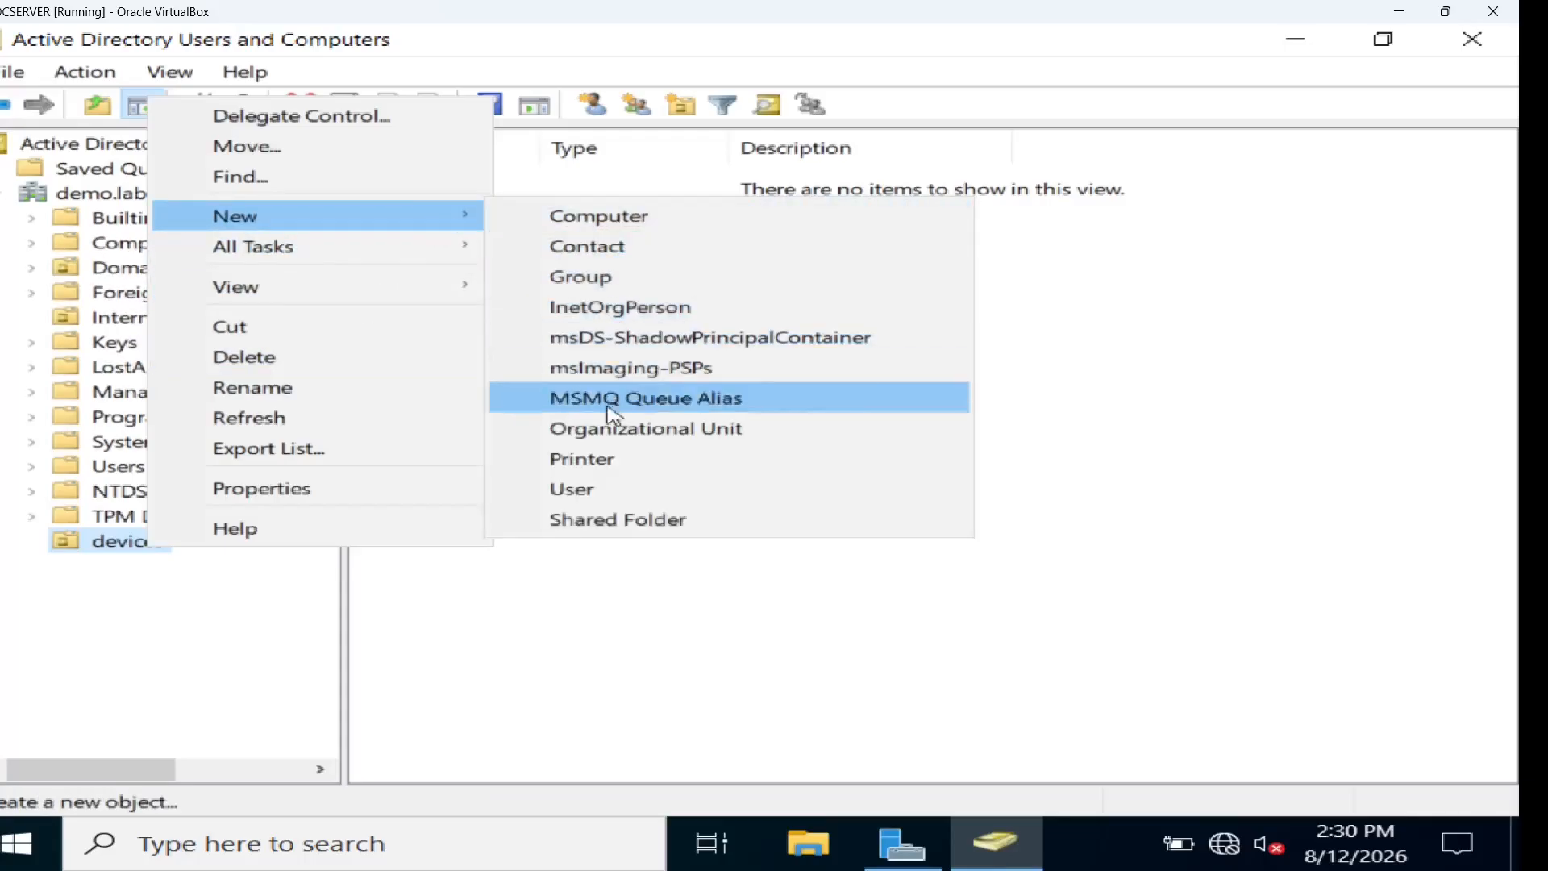
left_click(605, 495)
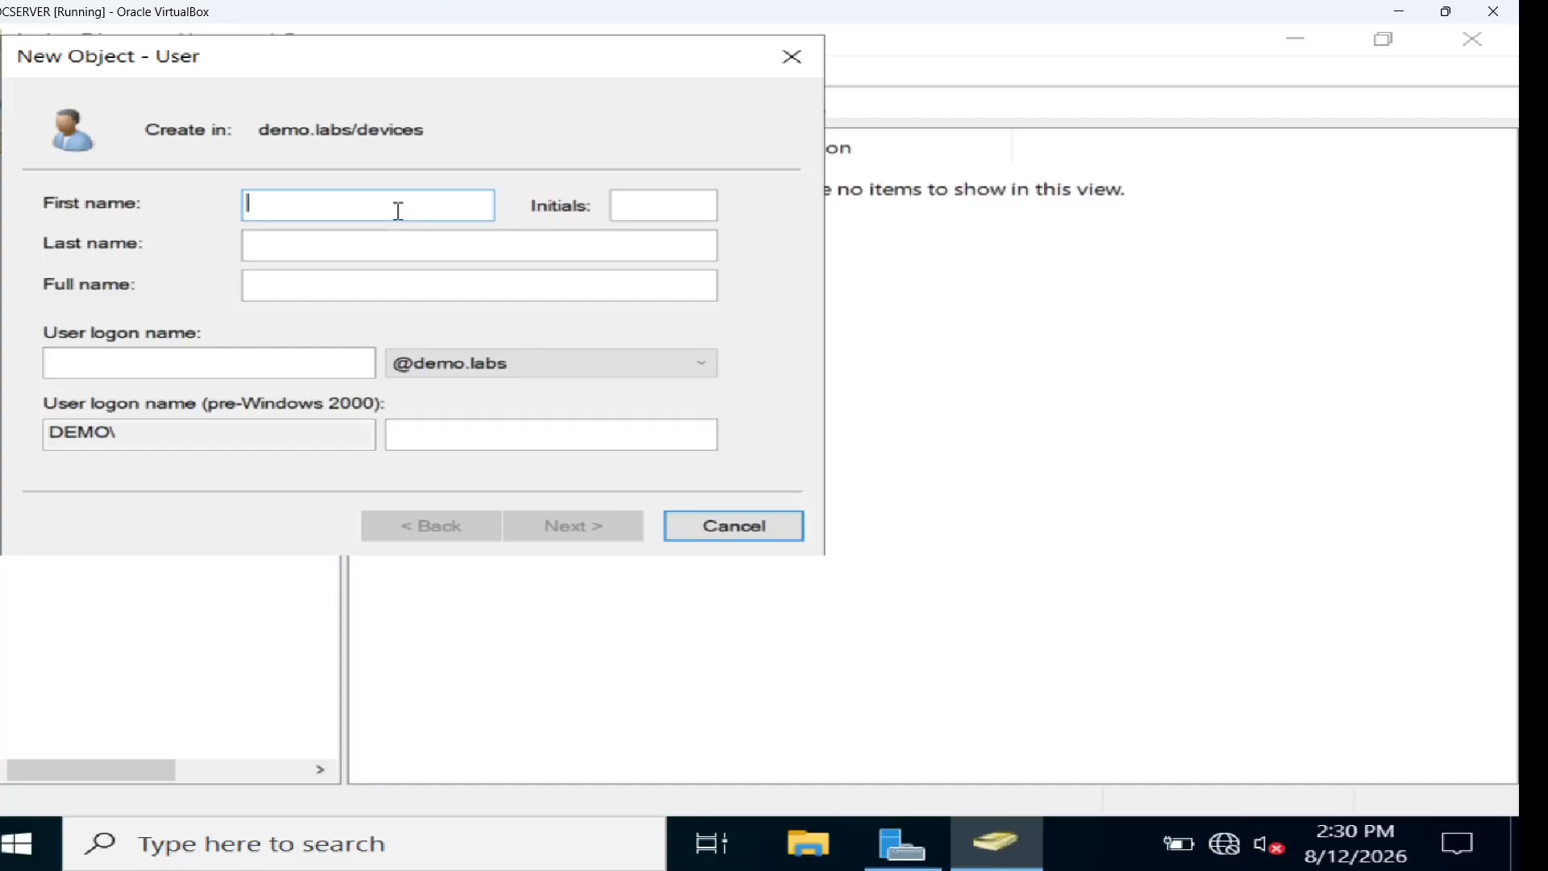
type("pfsense")
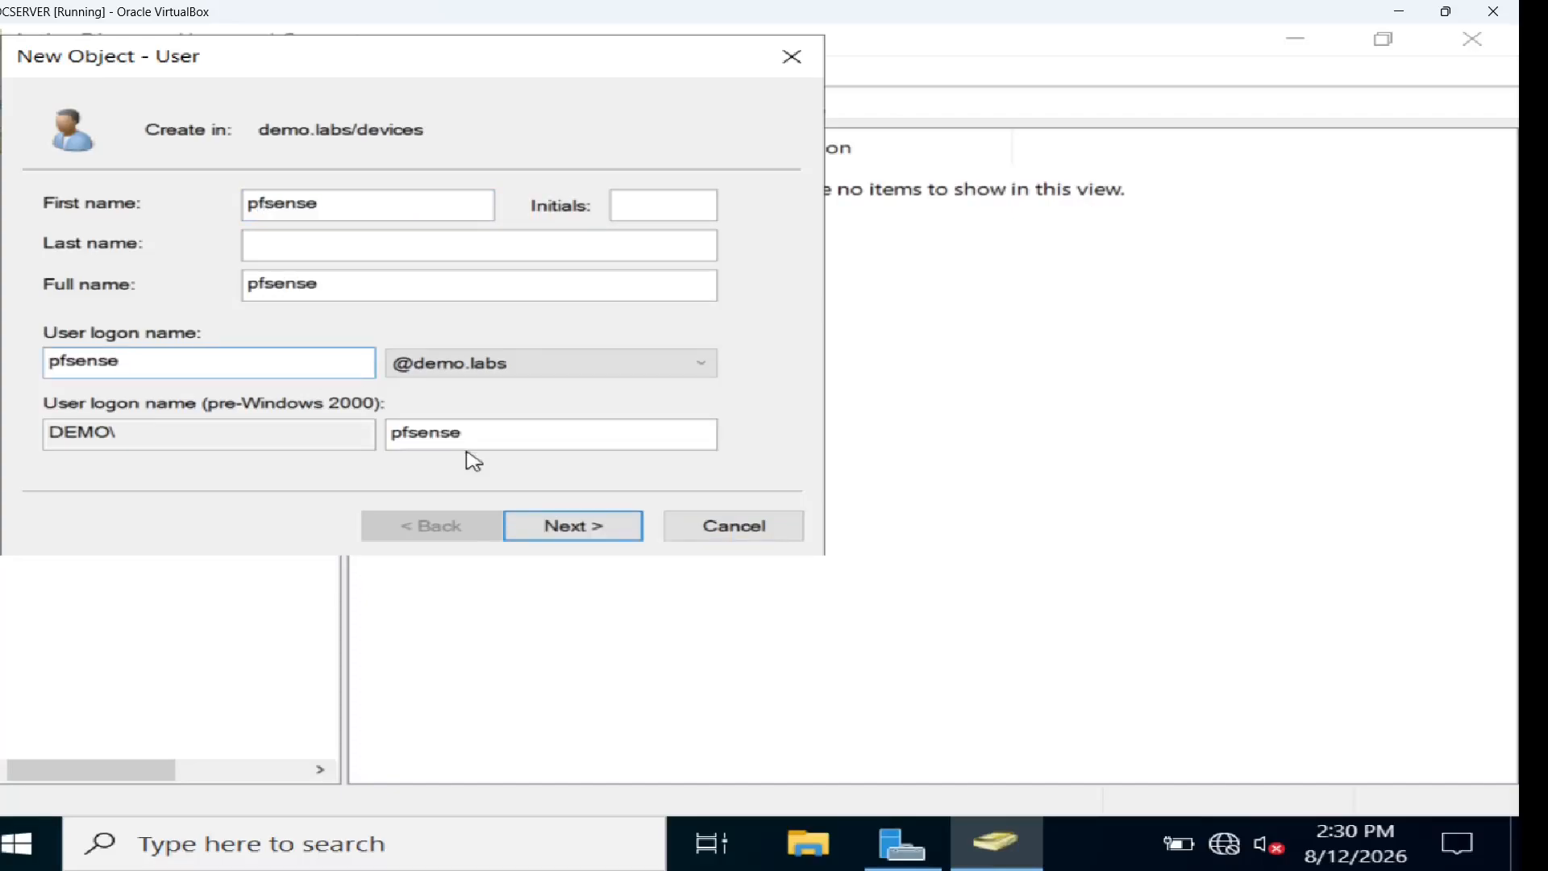
left_click(597, 535)
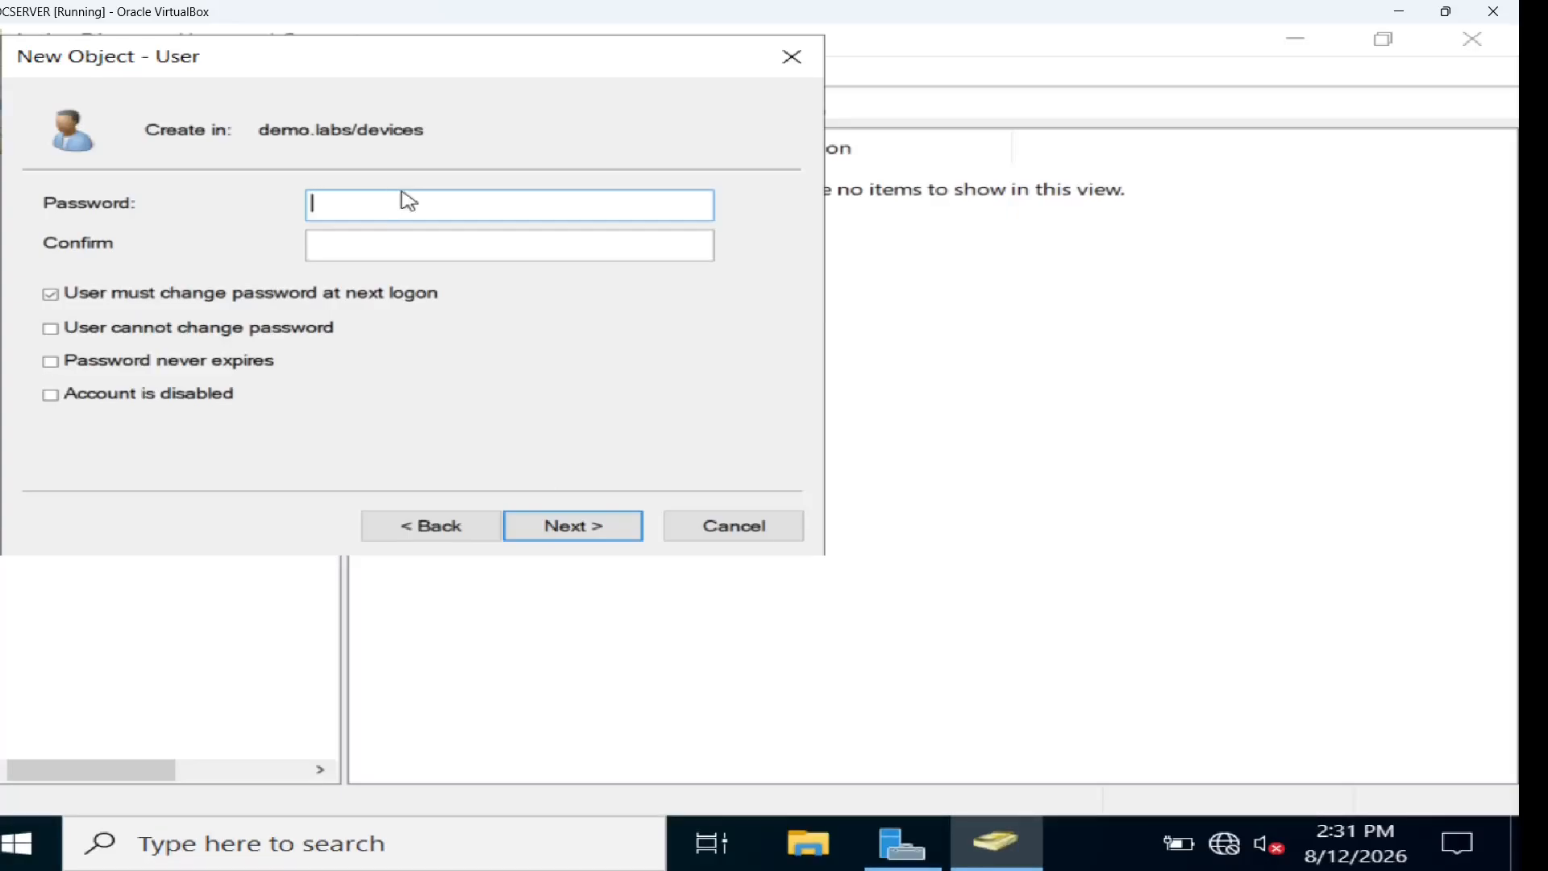
Enter the user's password twice, clear must-change-at-logon, and tick Password never expires
type("••••••••")
key("Tab")
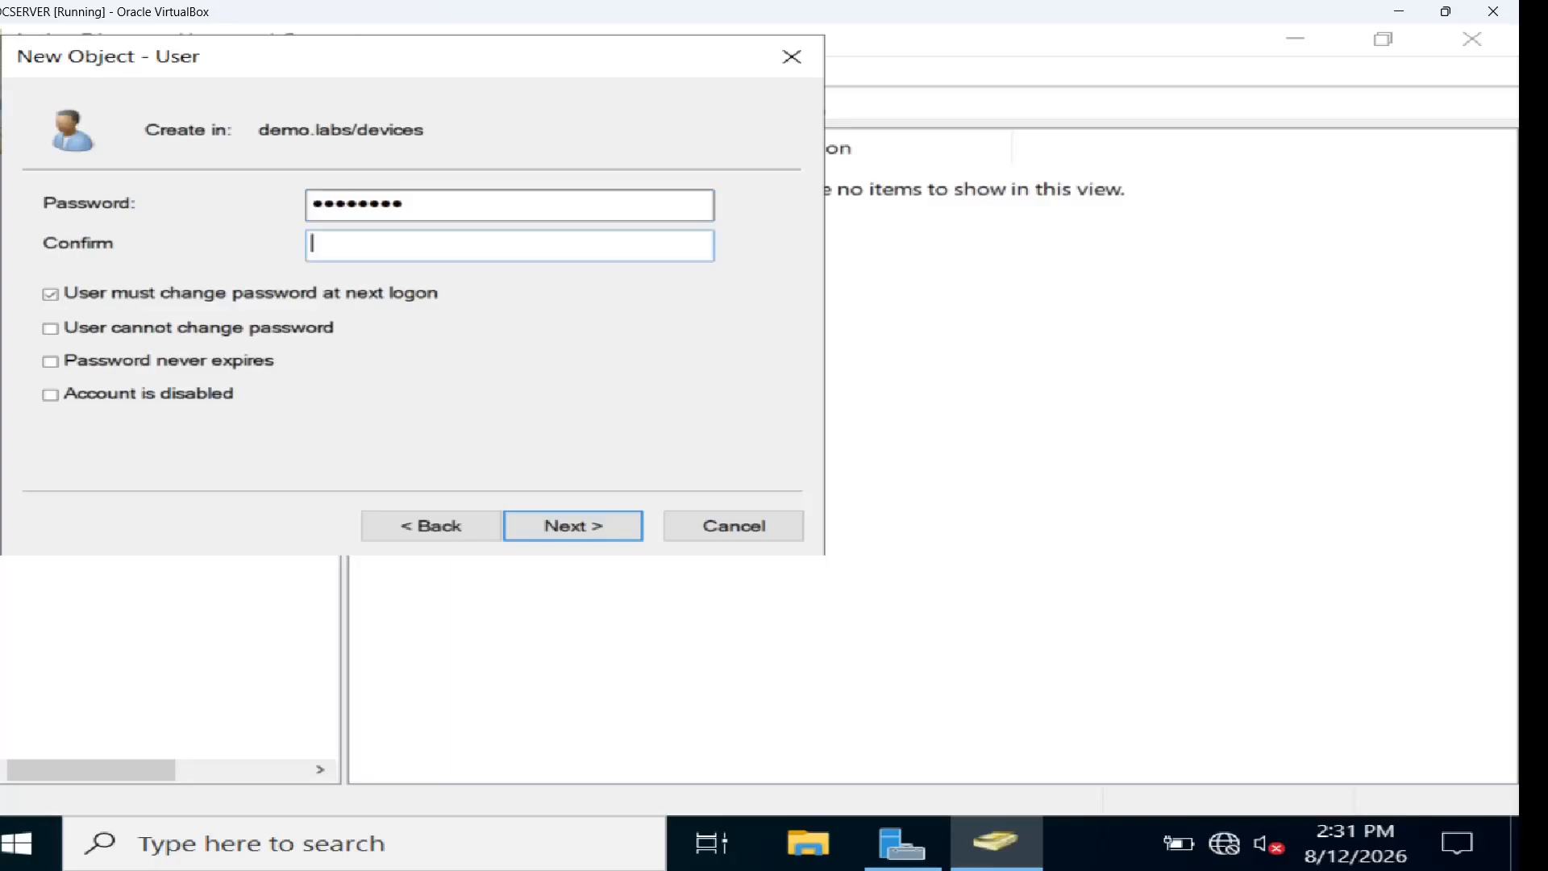
type("•••••••••")
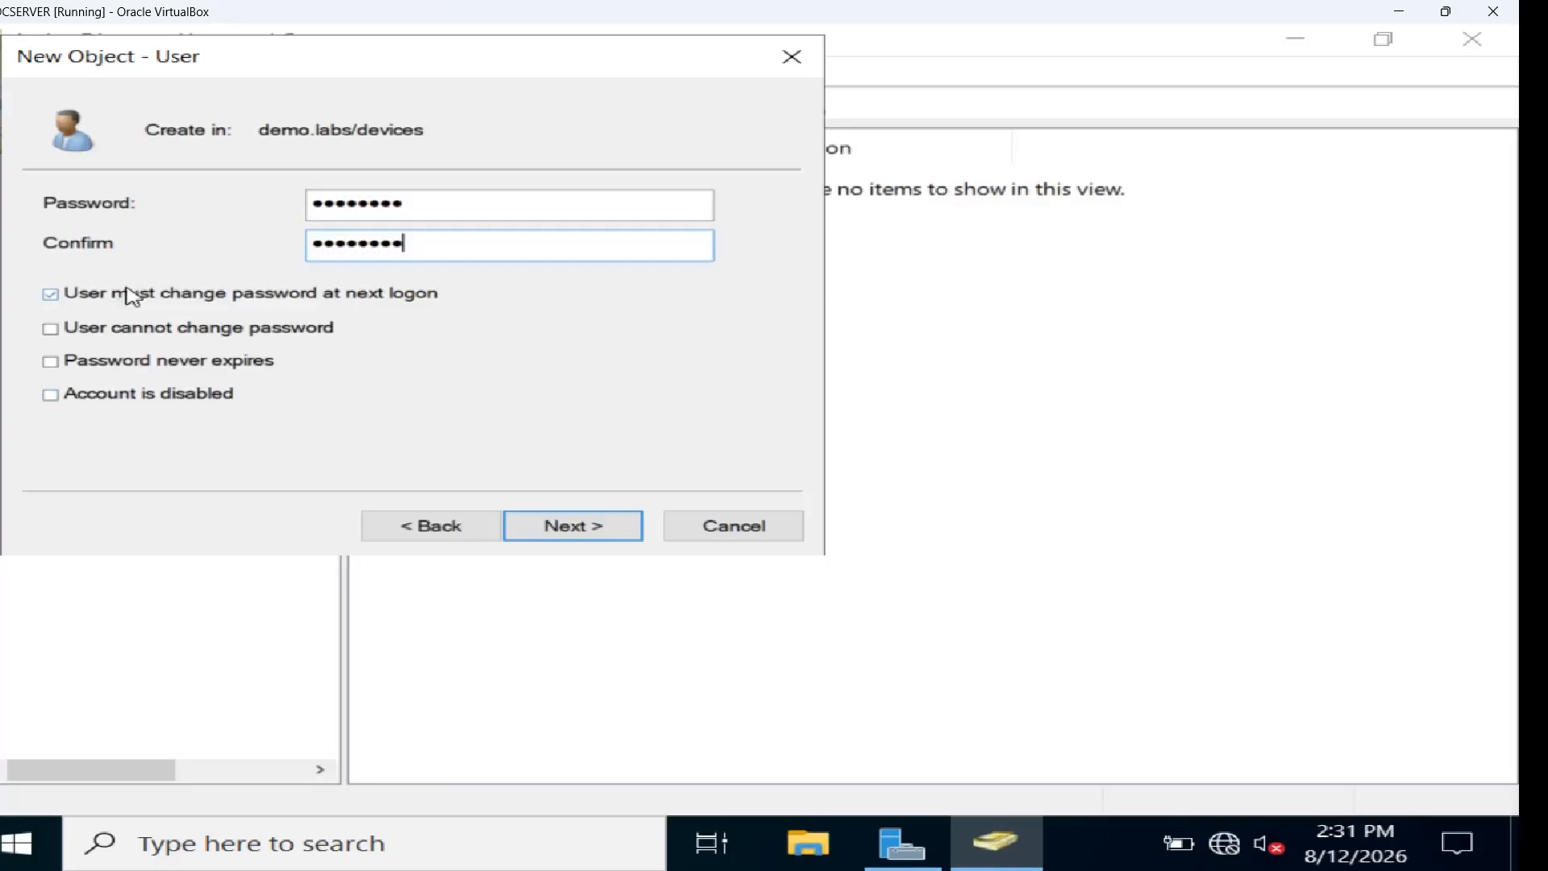
left_click(56, 297)
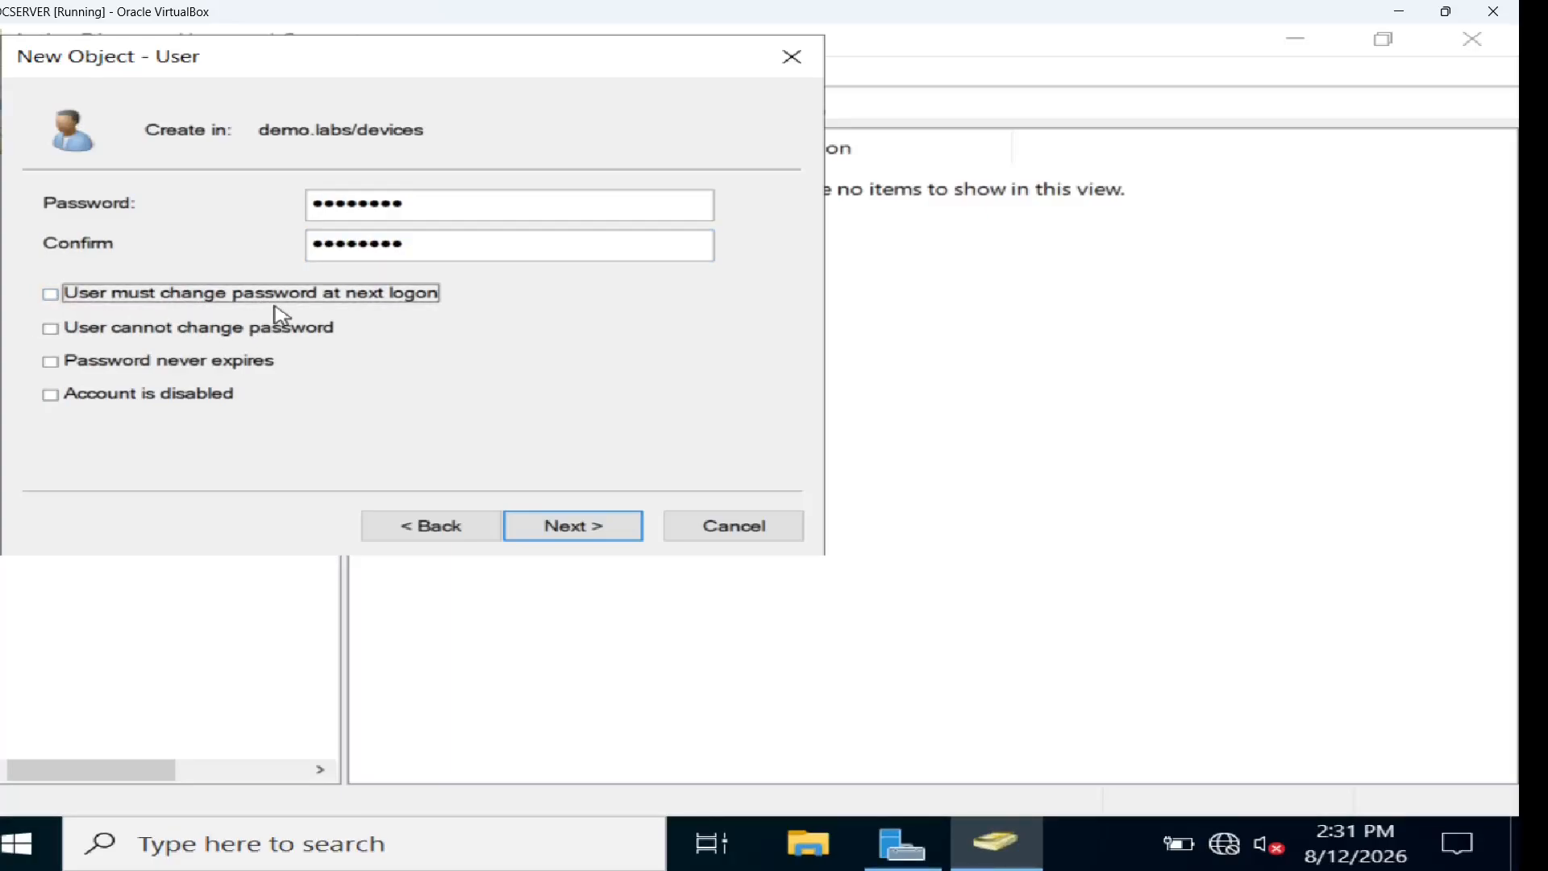
left_click(51, 365)
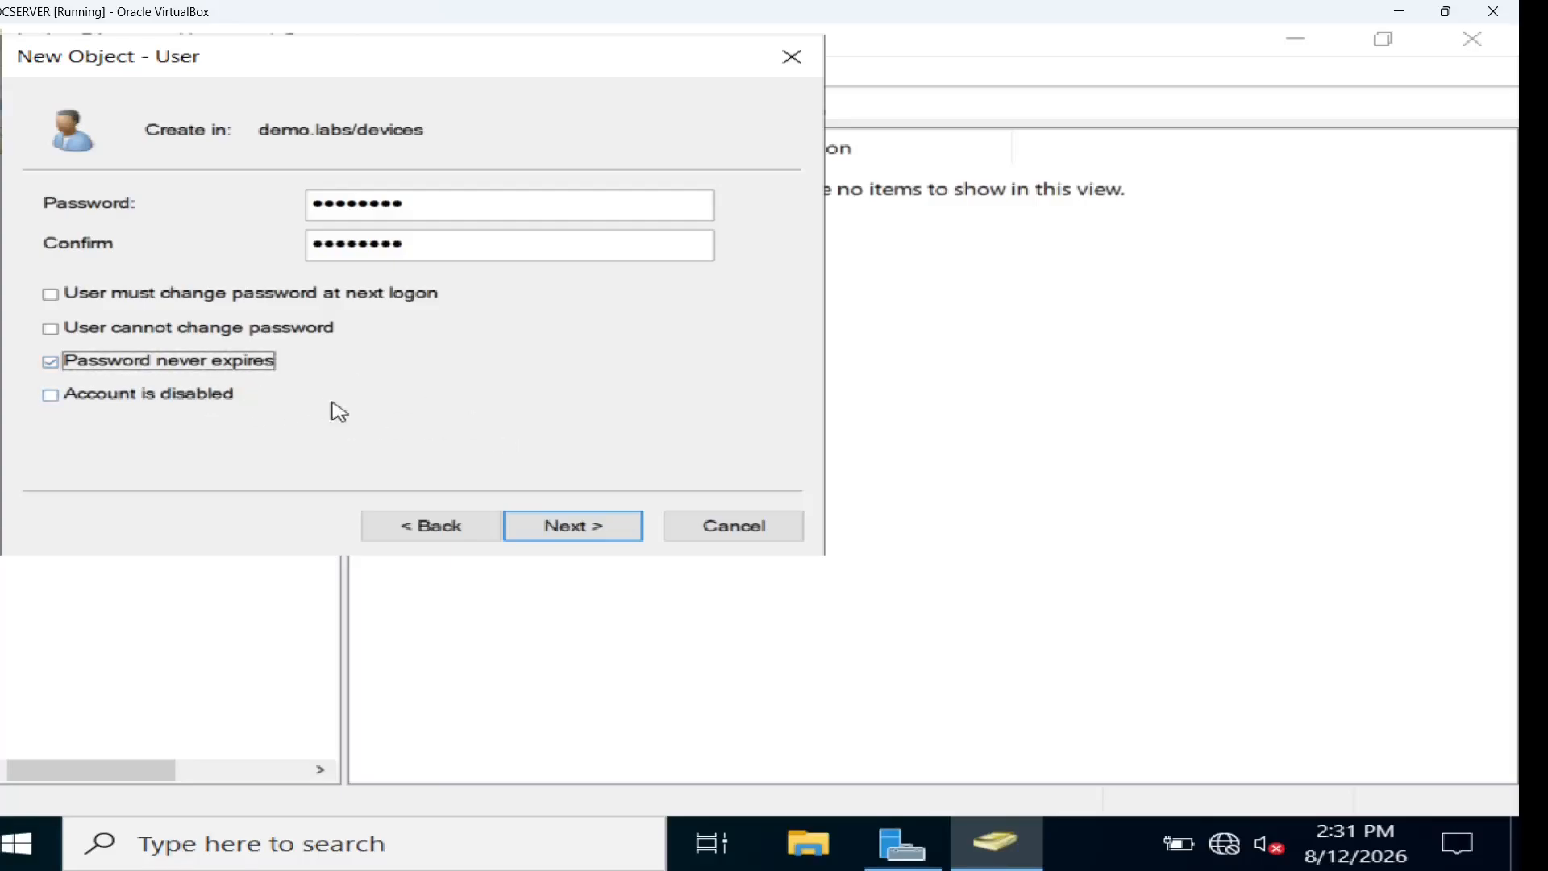
left_click(576, 532)
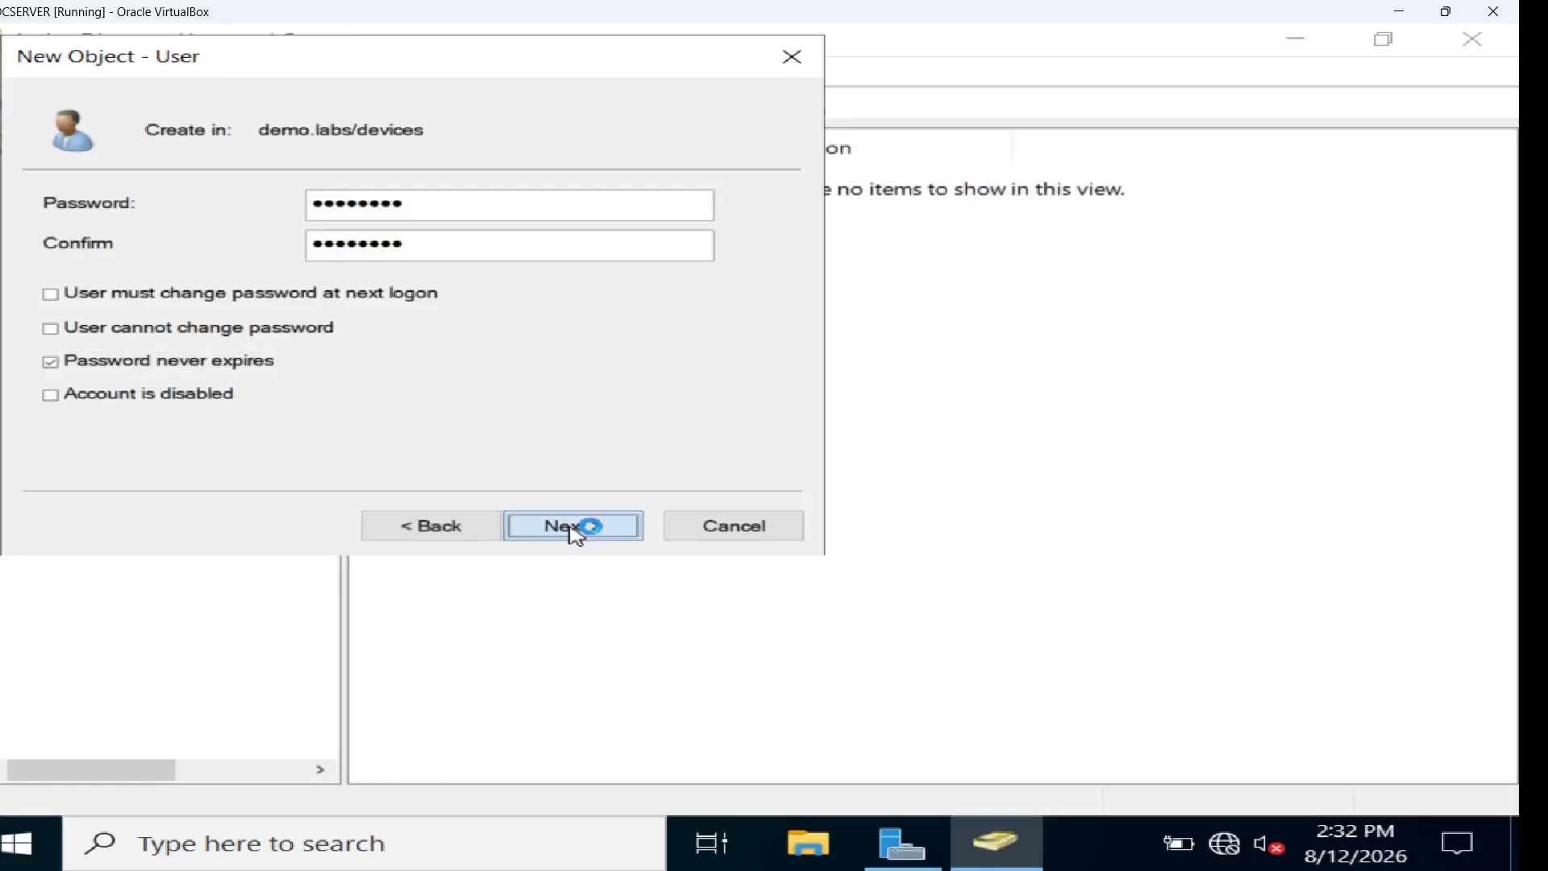
Finish creating the pfsense user and switch back to the pfSense browser window
left_click(571, 526)
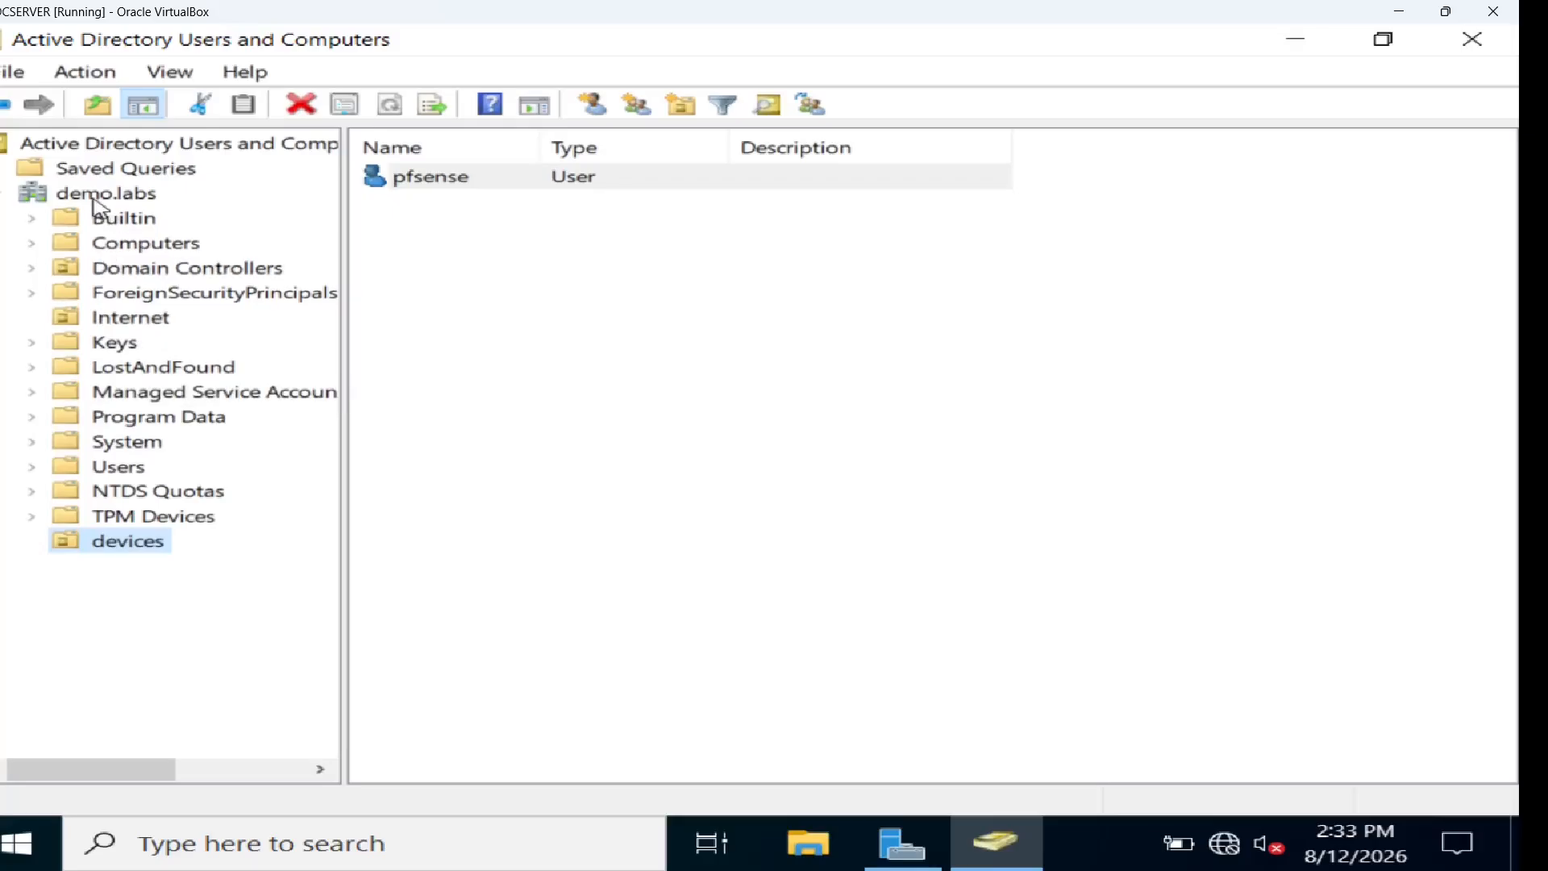
key("alt+Tab")
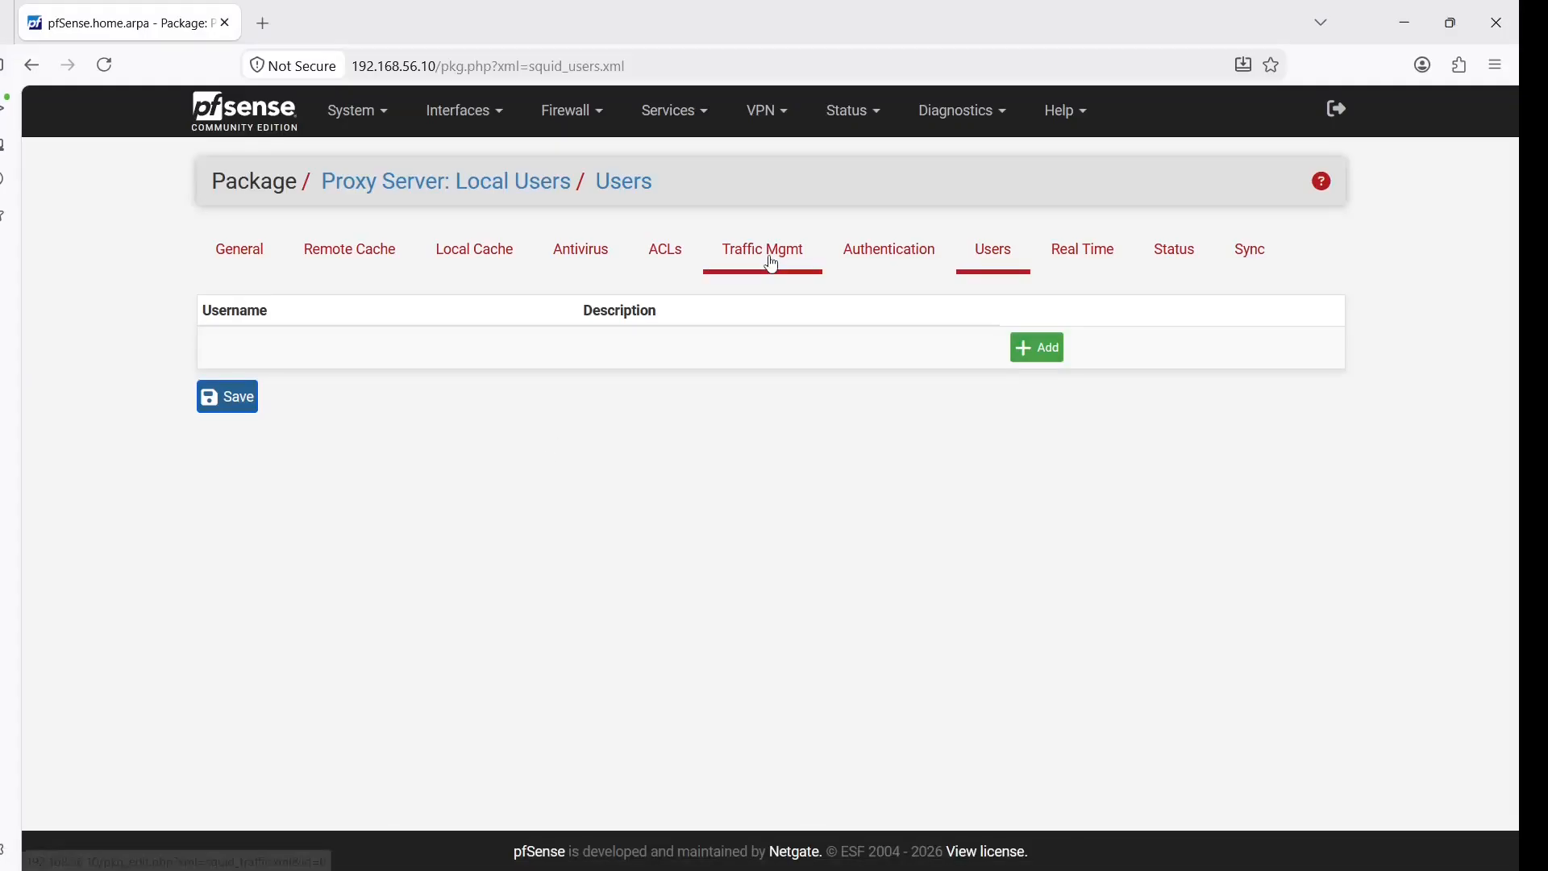
Go to Squid Proxy Server's Authentication tab, where the method is still Local
left_click(690, 118)
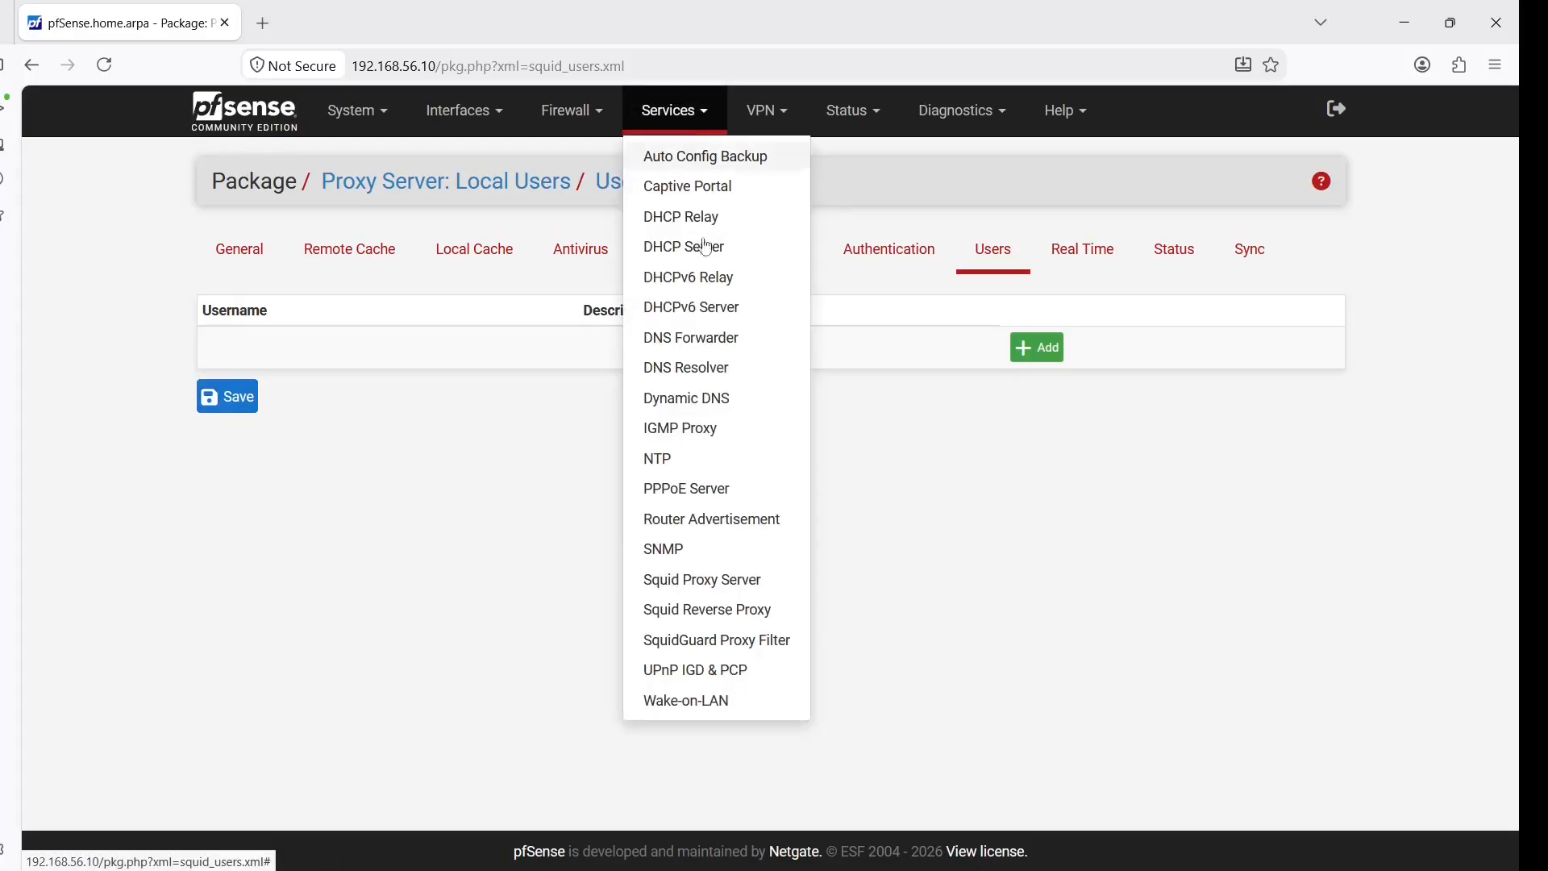
left_click(735, 580)
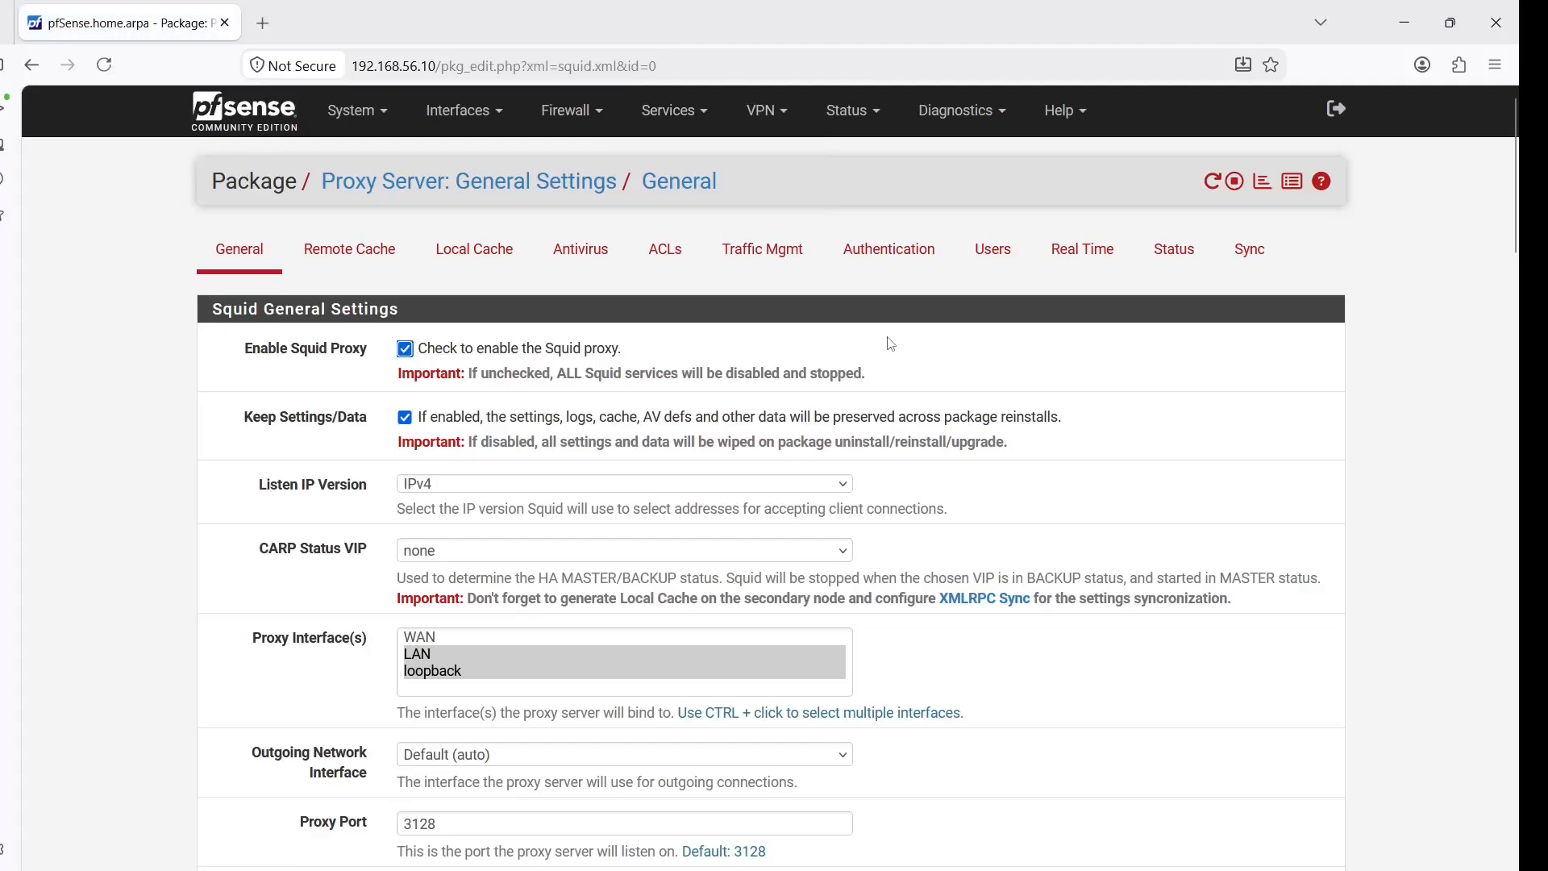
left_click(998, 260)
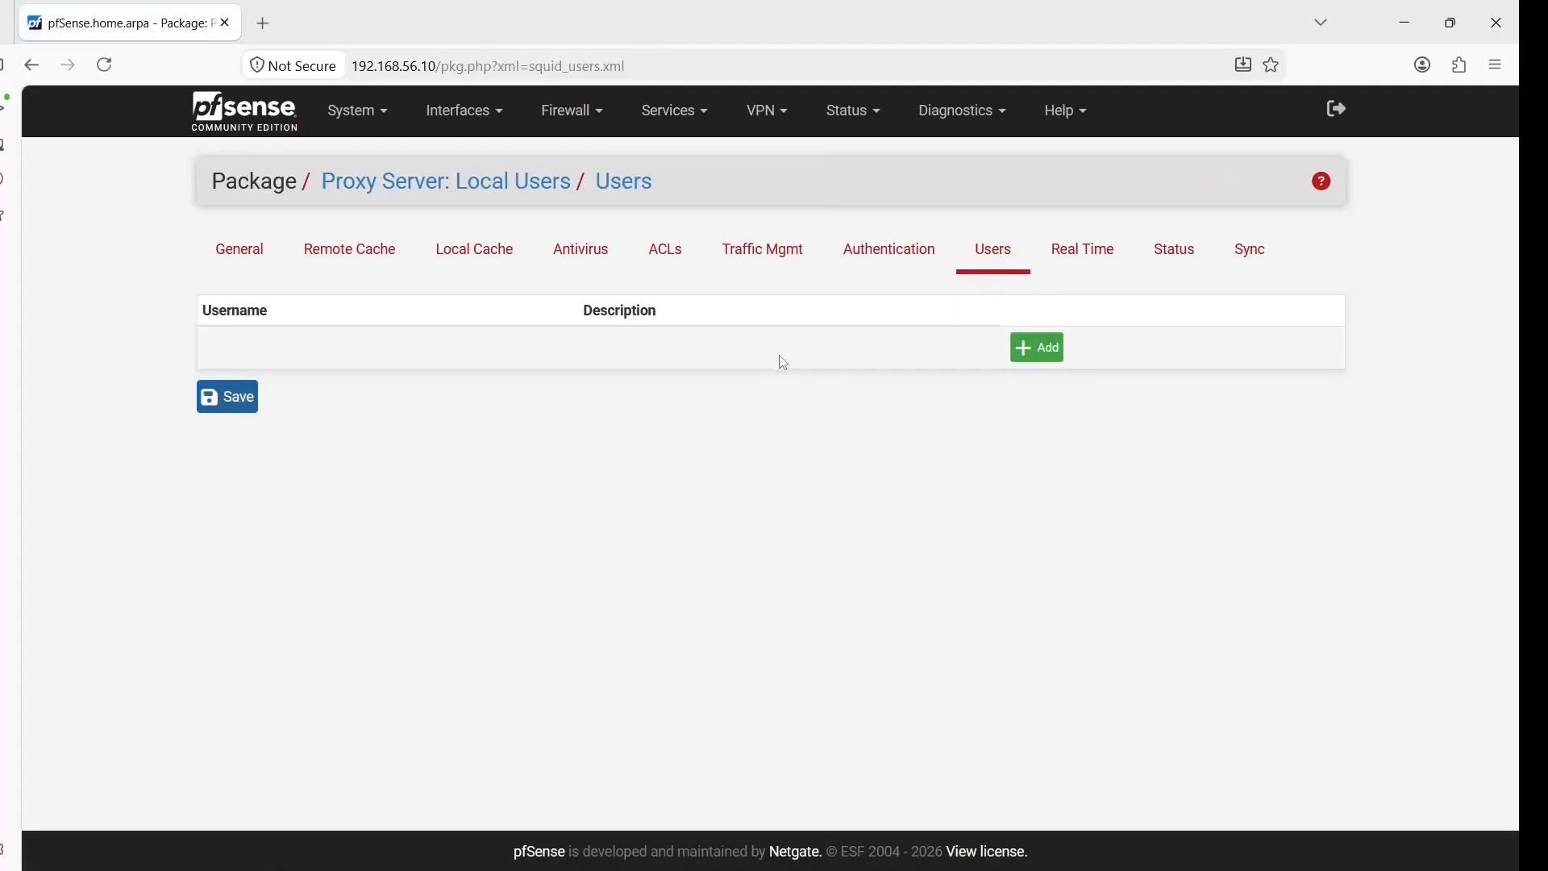
left_click(857, 264)
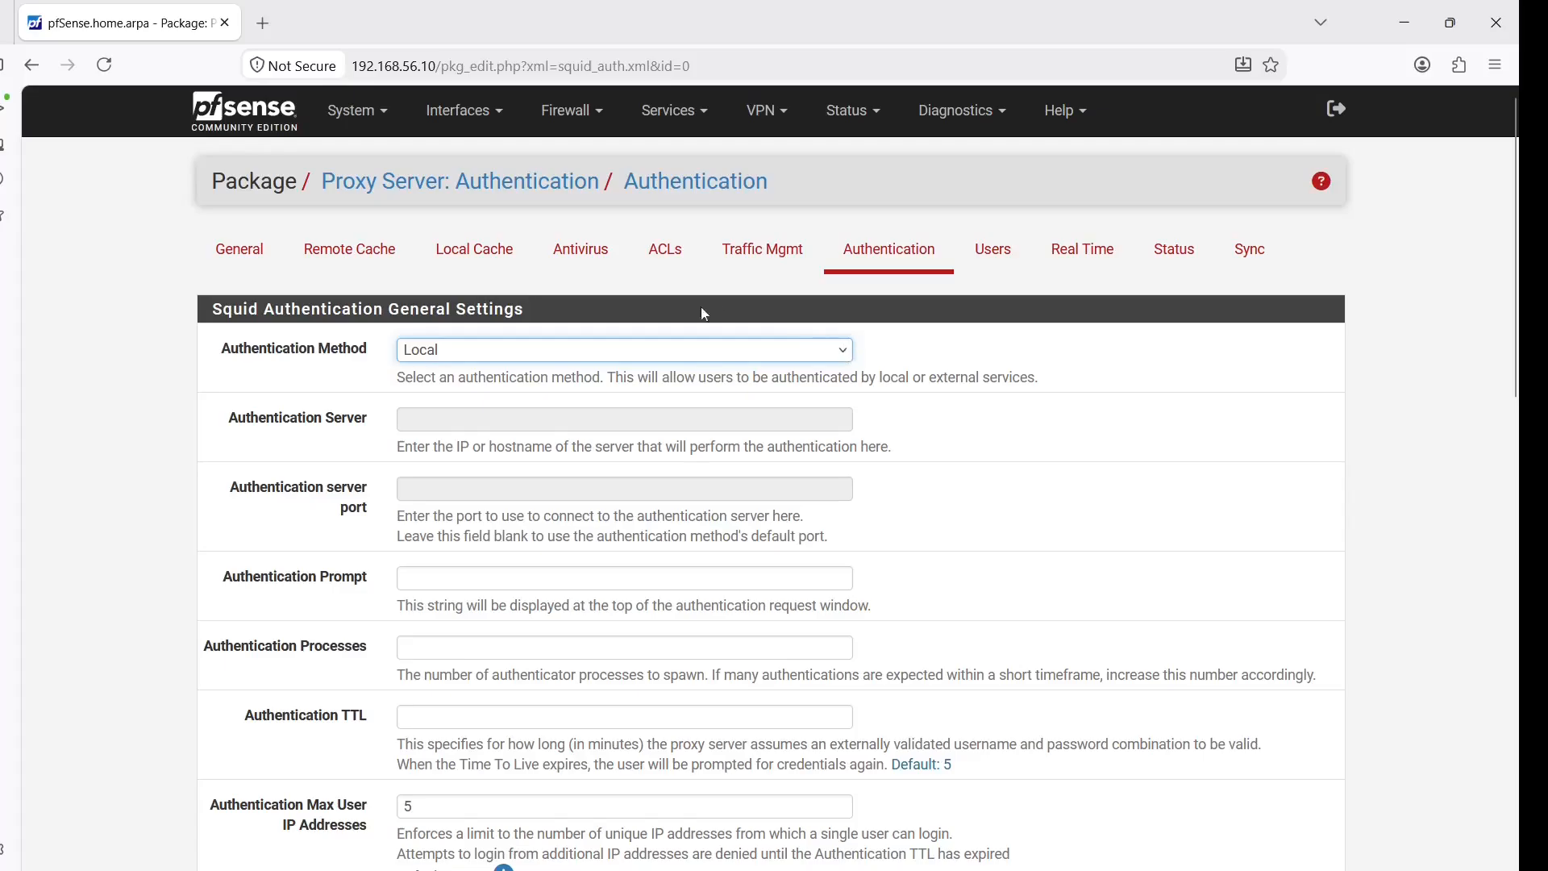
Choose LDAP authentication and enter 192.168.56.15 as the authentication server
left_click(844, 352)
left_click(544, 435)
left_click(514, 421)
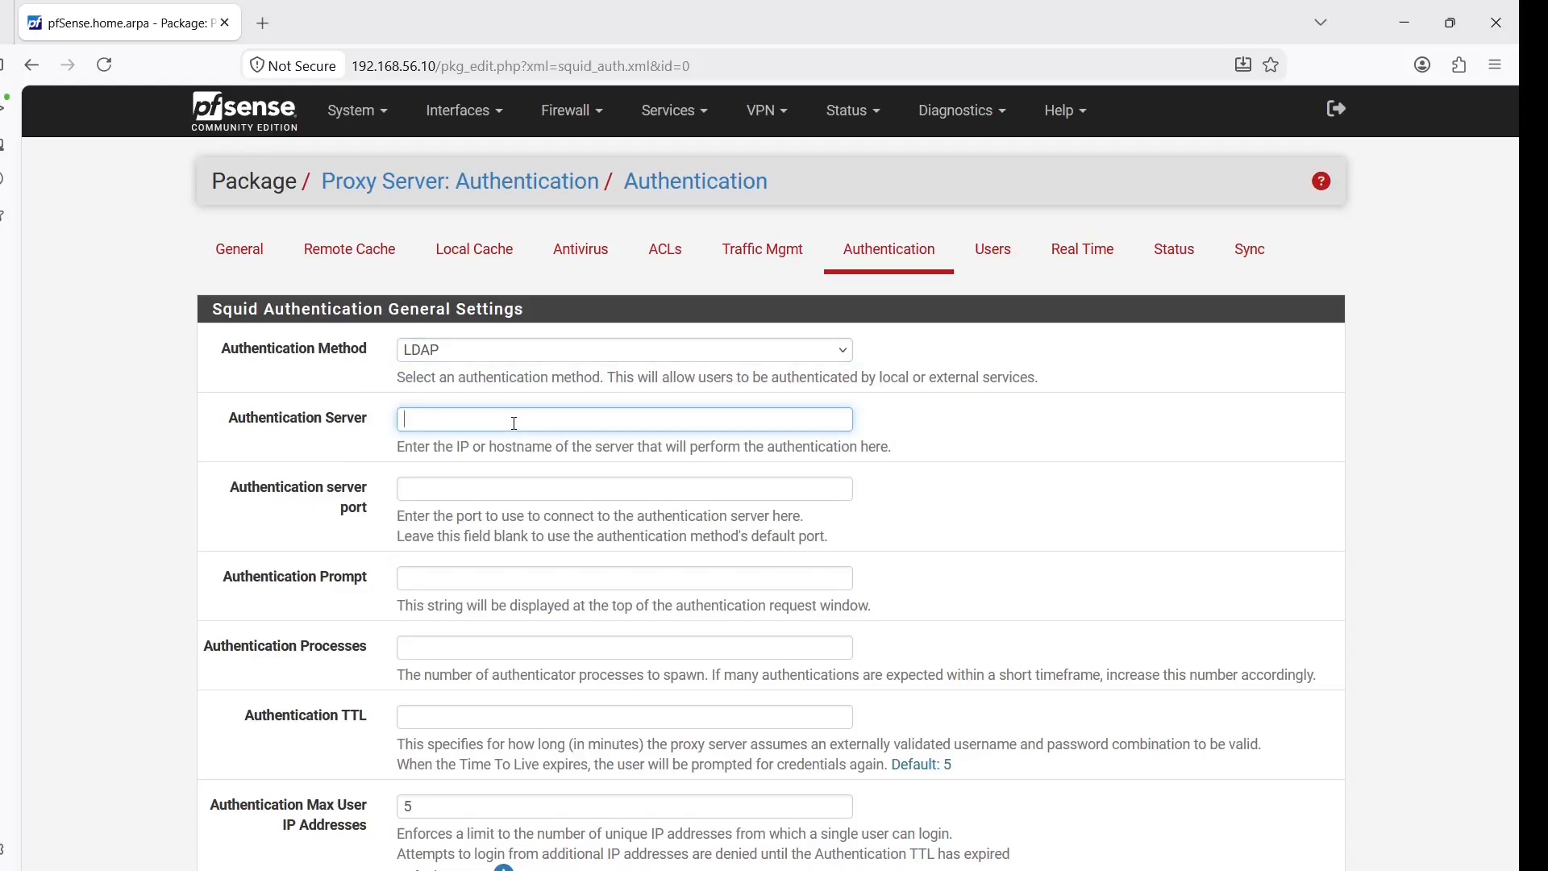
type("192.168.56")
key("alt+Tab")
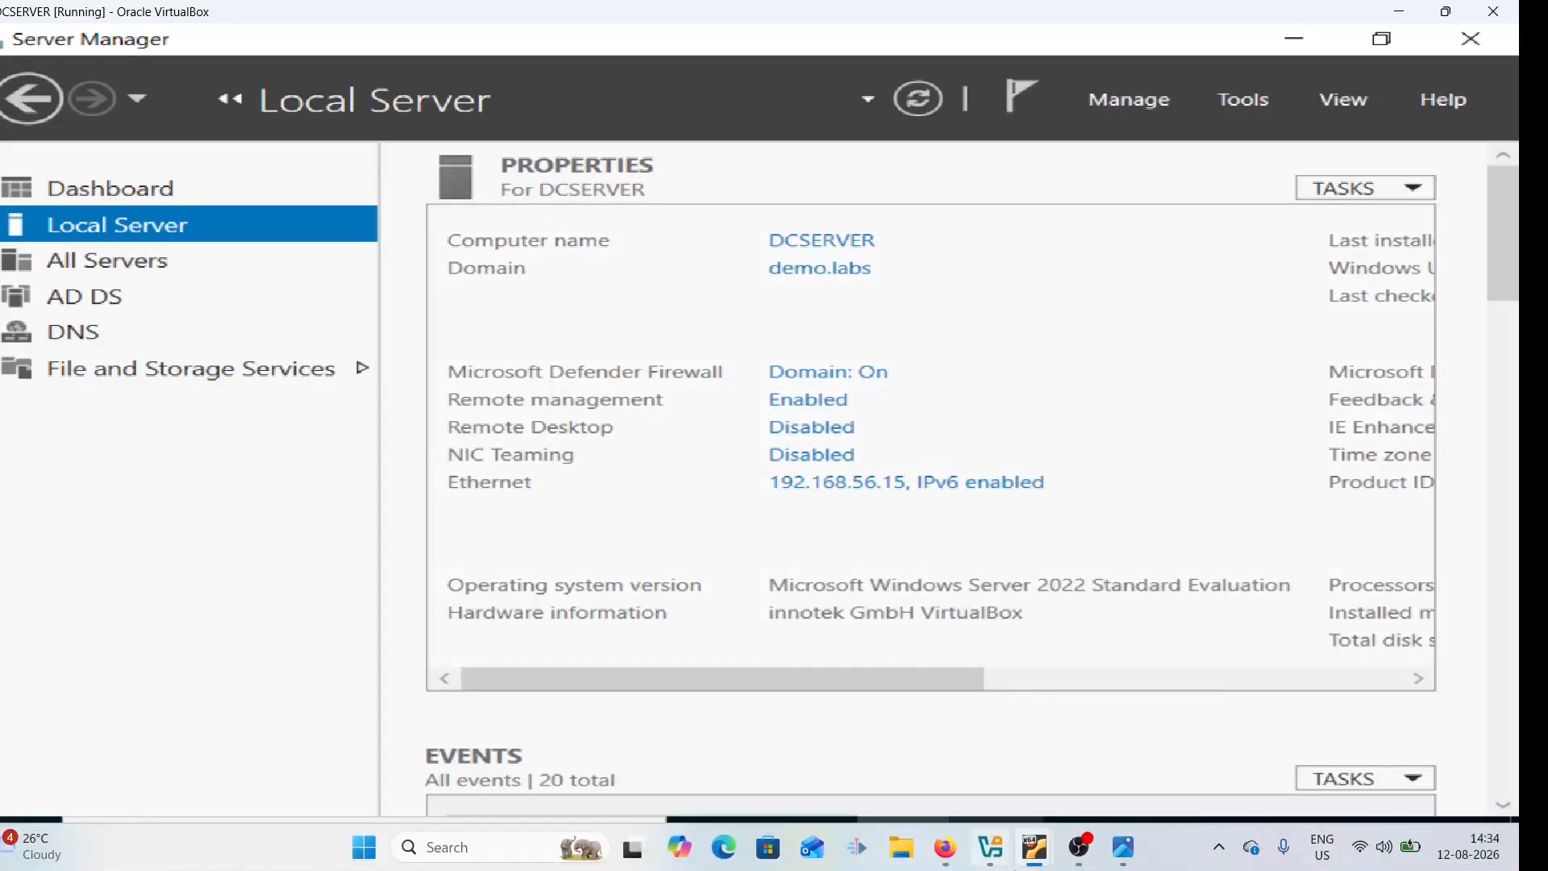
left_click(954, 846)
left_click(475, 416)
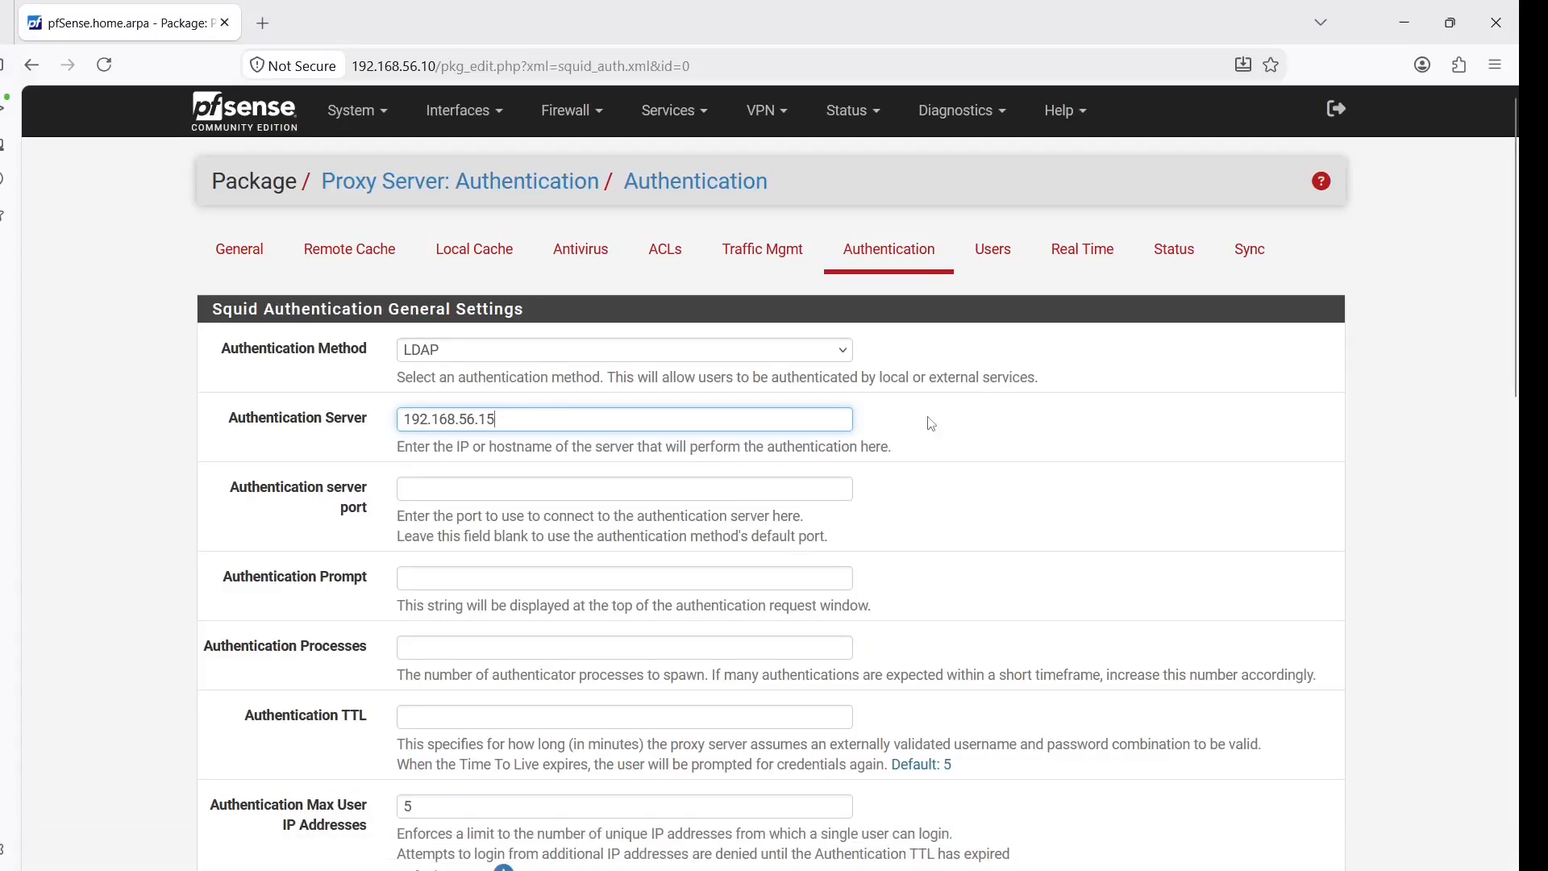
Set the authentication server port to 389 and move down to the LDAP settings
left_click(639, 489)
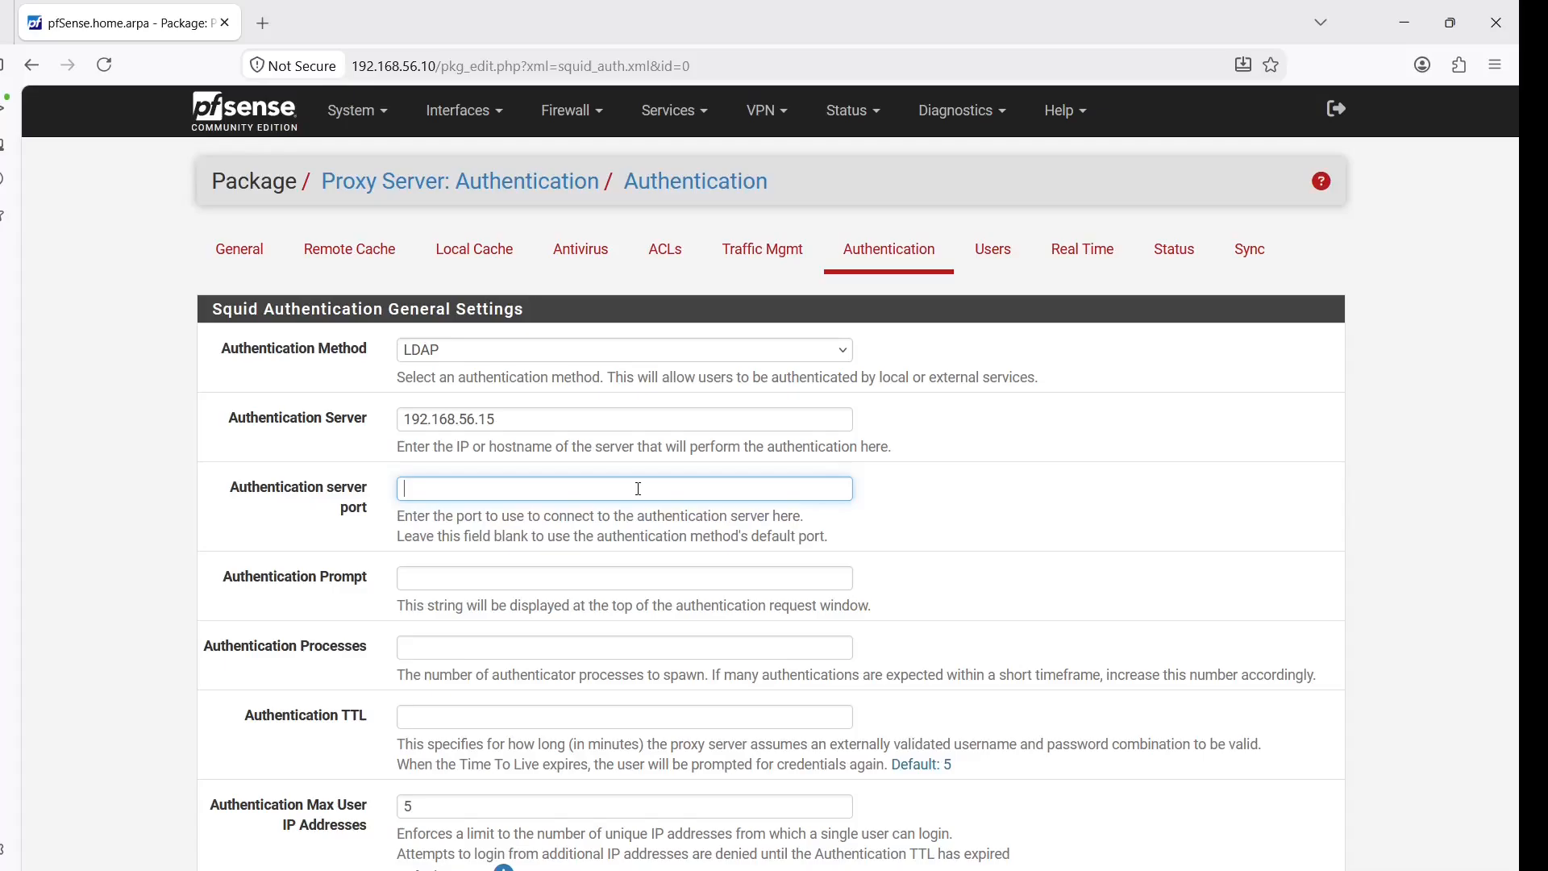
type("389")
scroll(943, 341, "down", 4)
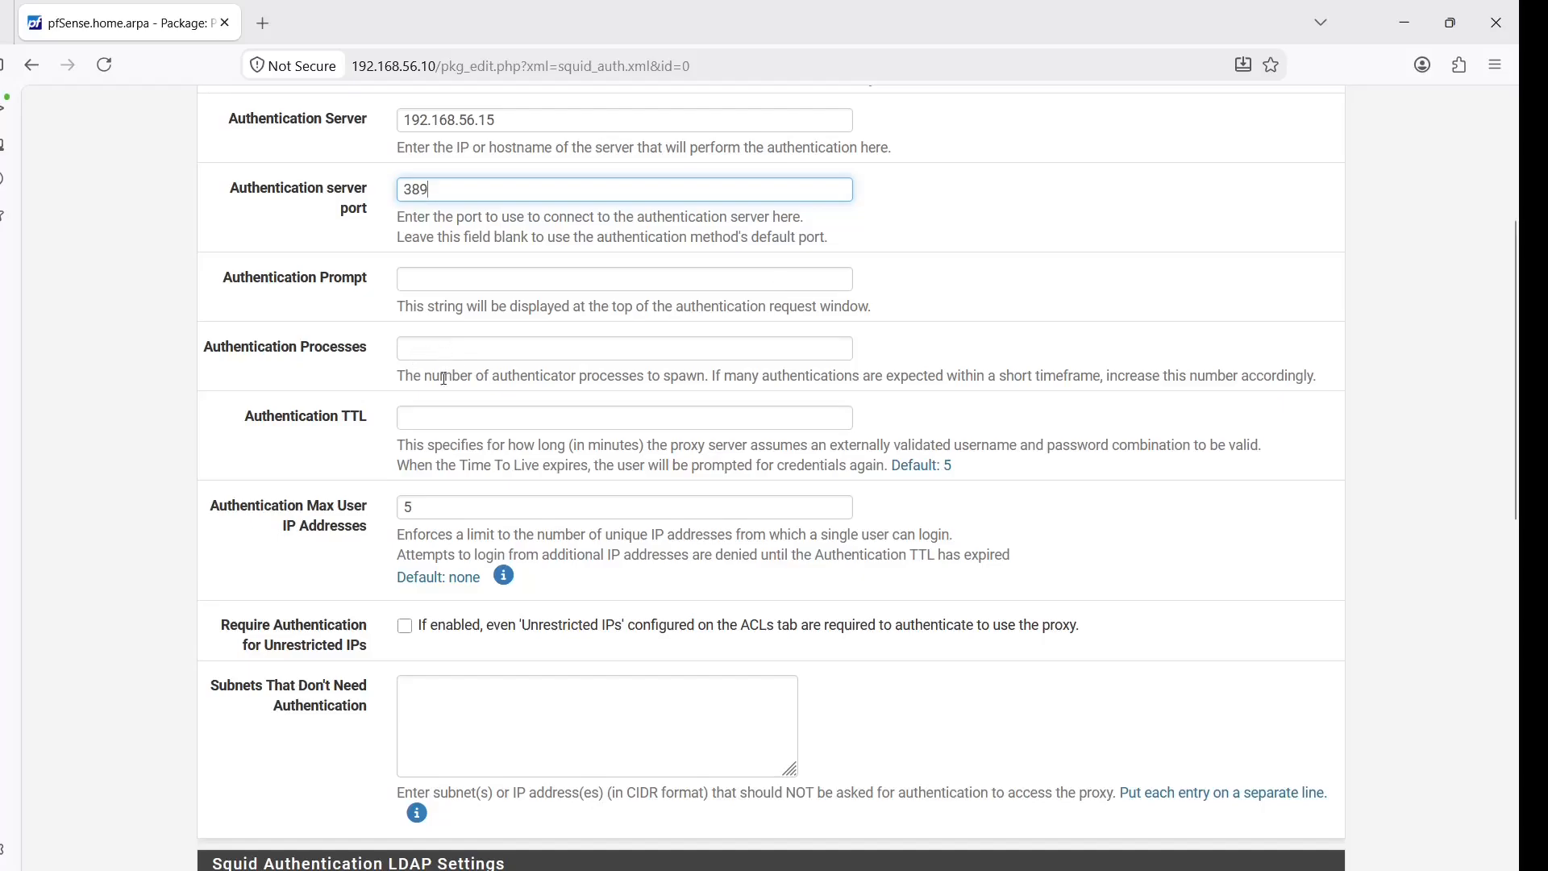
left_click(434, 422)
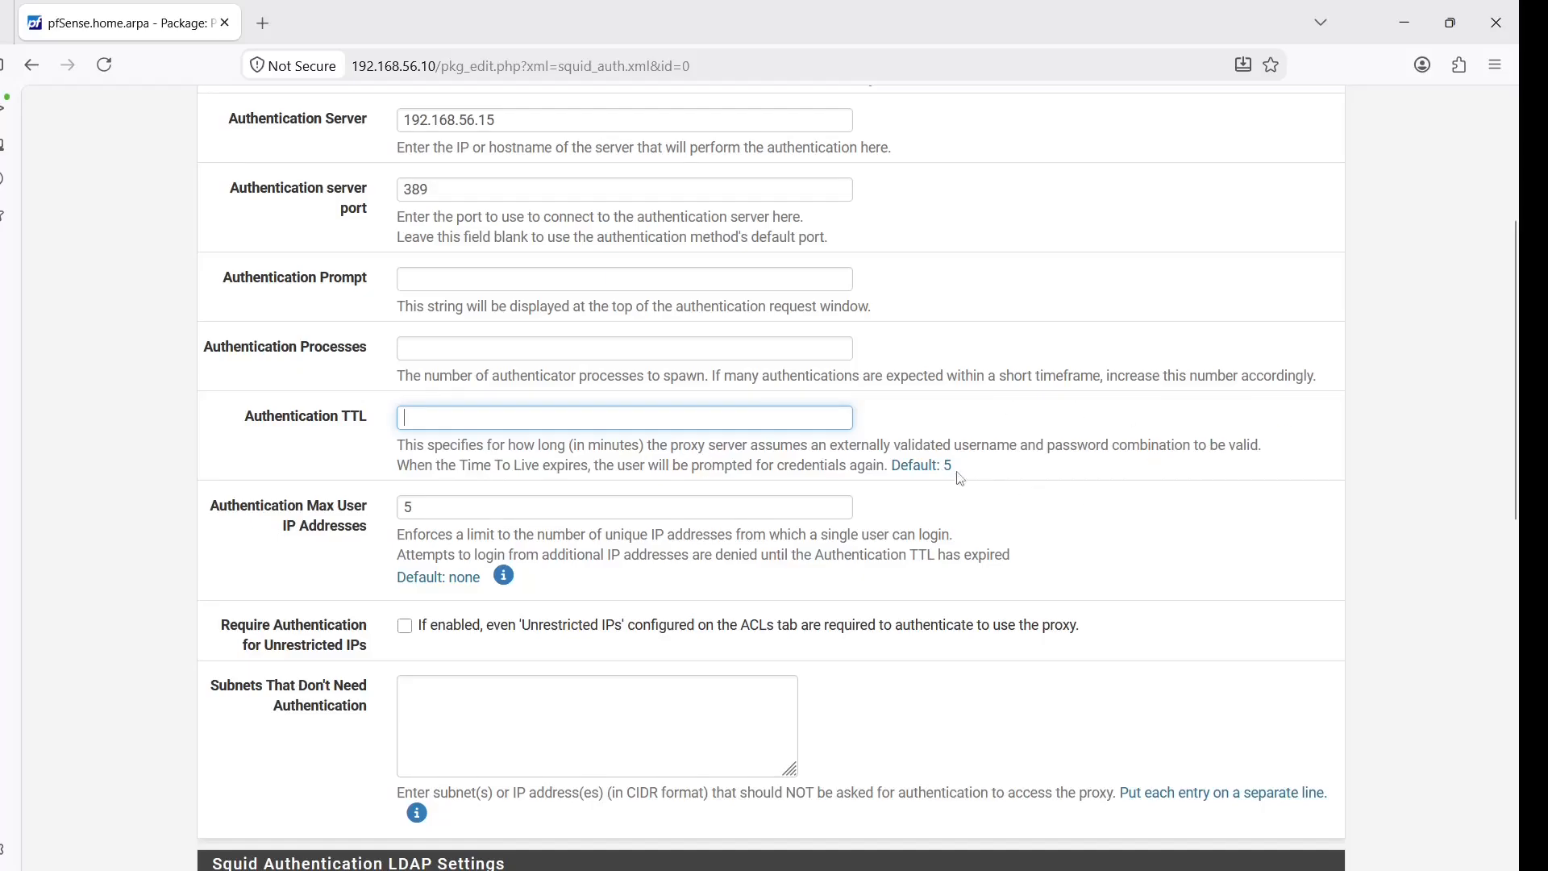
left_click_drag(1515, 411, 1521, 687)
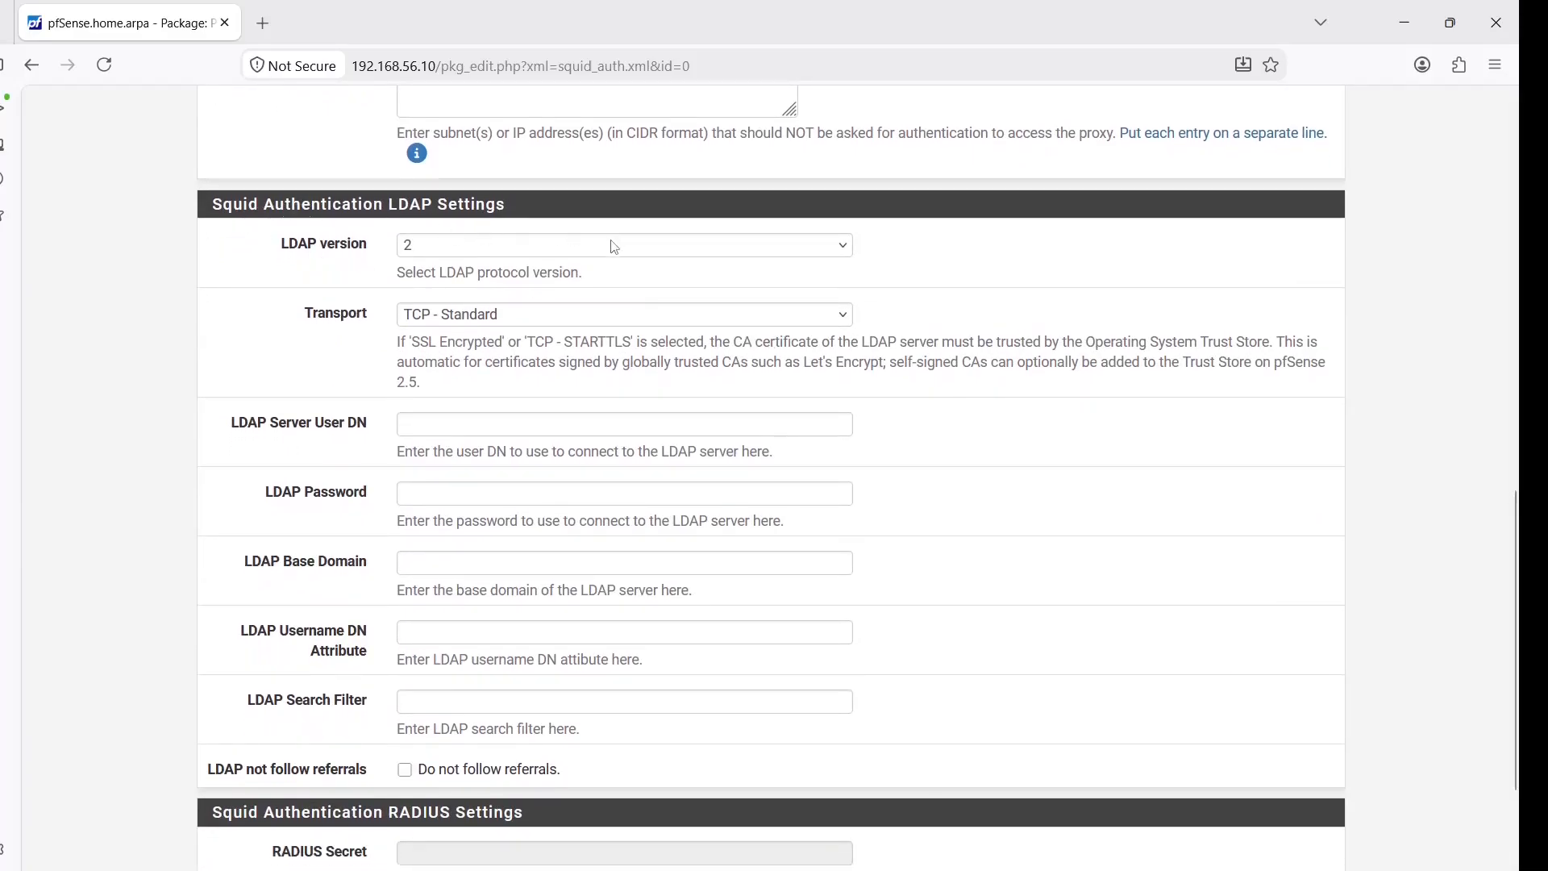
Select LDAP version 3, set bind DN CN=pfsense,OU=devices,DC=demo,DC=labs, and enter its password
left_click(829, 253)
left_click(575, 299)
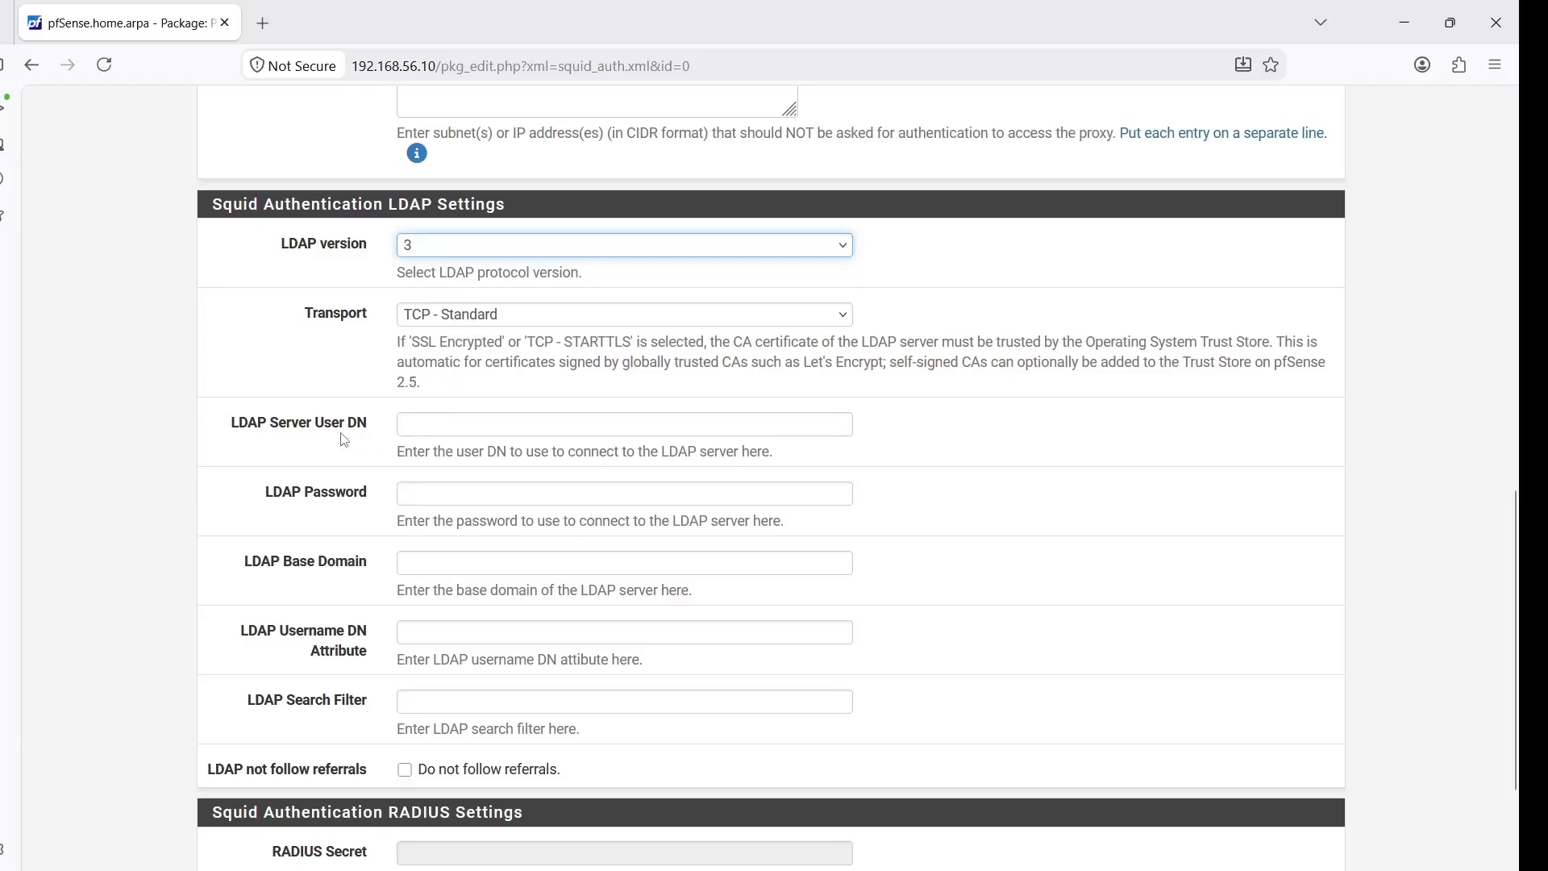
left_click(419, 424)
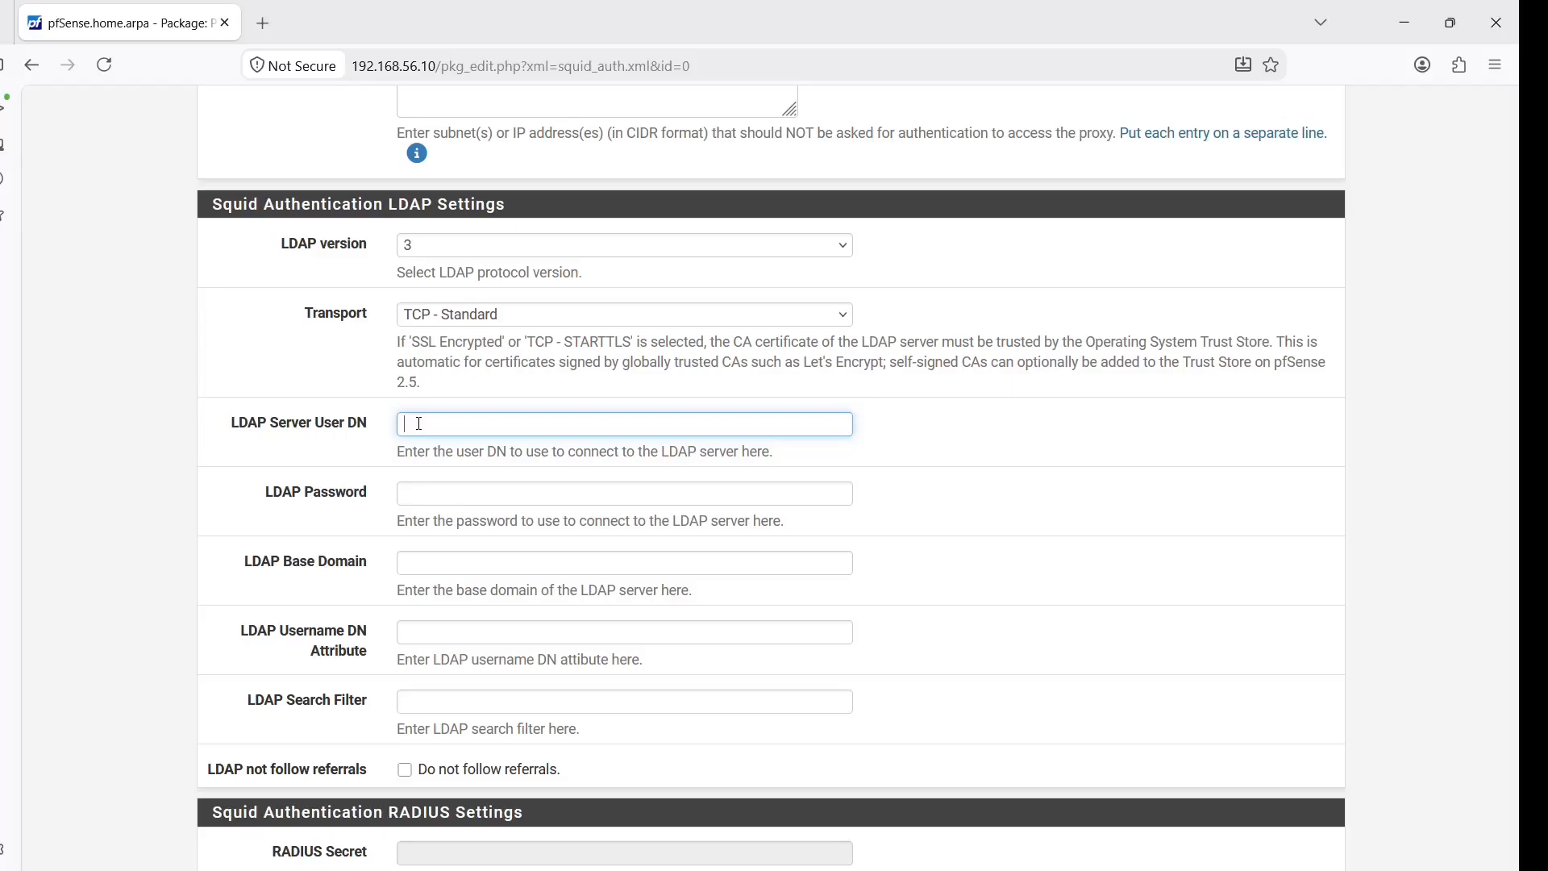
type("CN=pfsense,OU=devices,DC=demo,DC=lab")
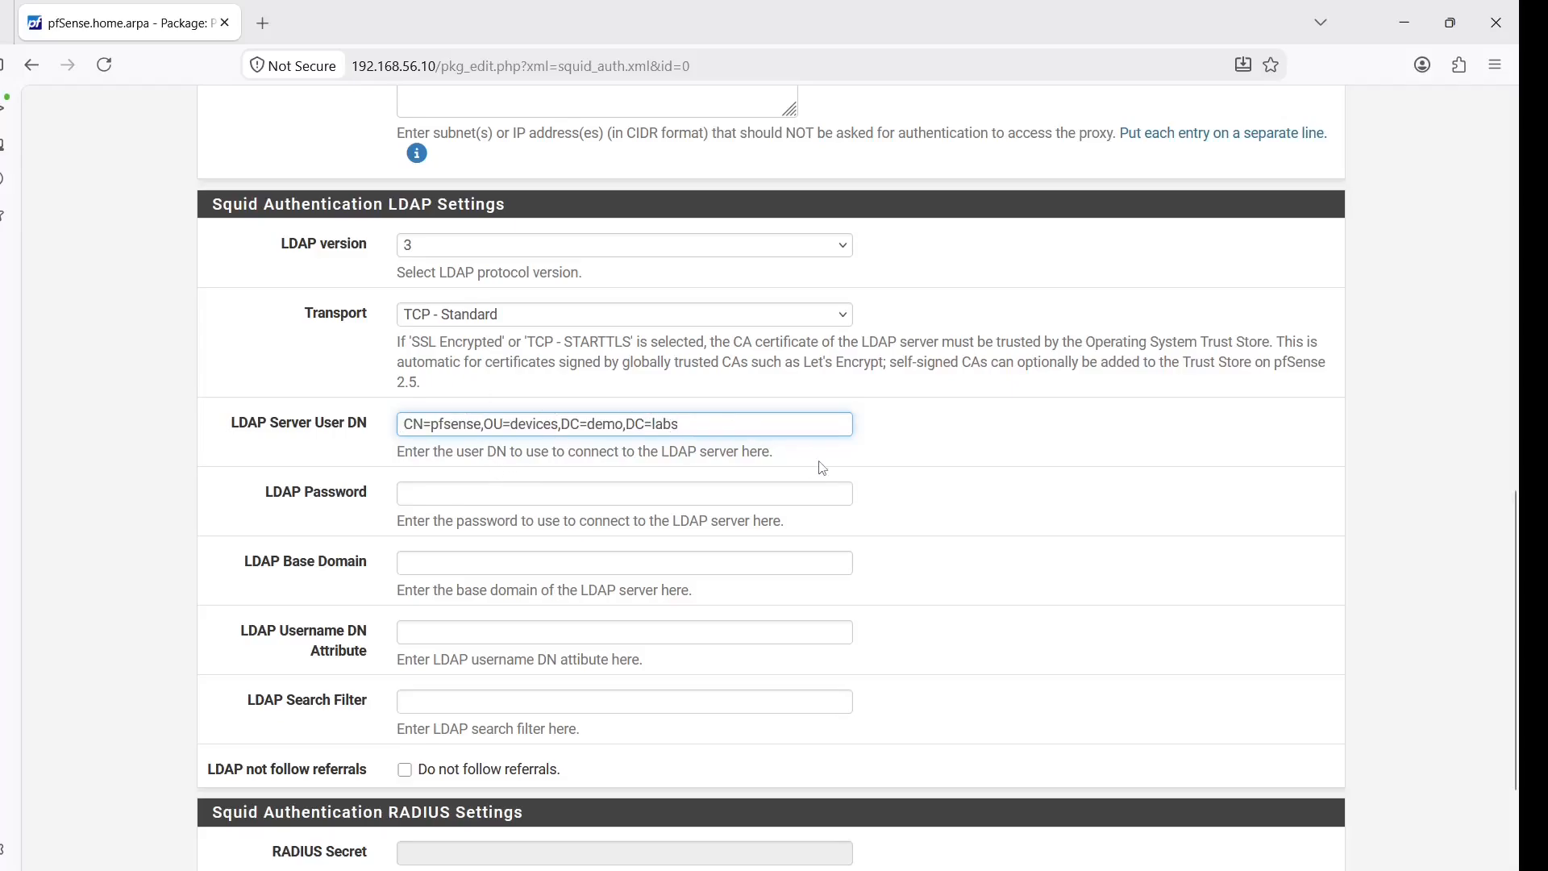
key("alt+Tab")
left_click(626, 493)
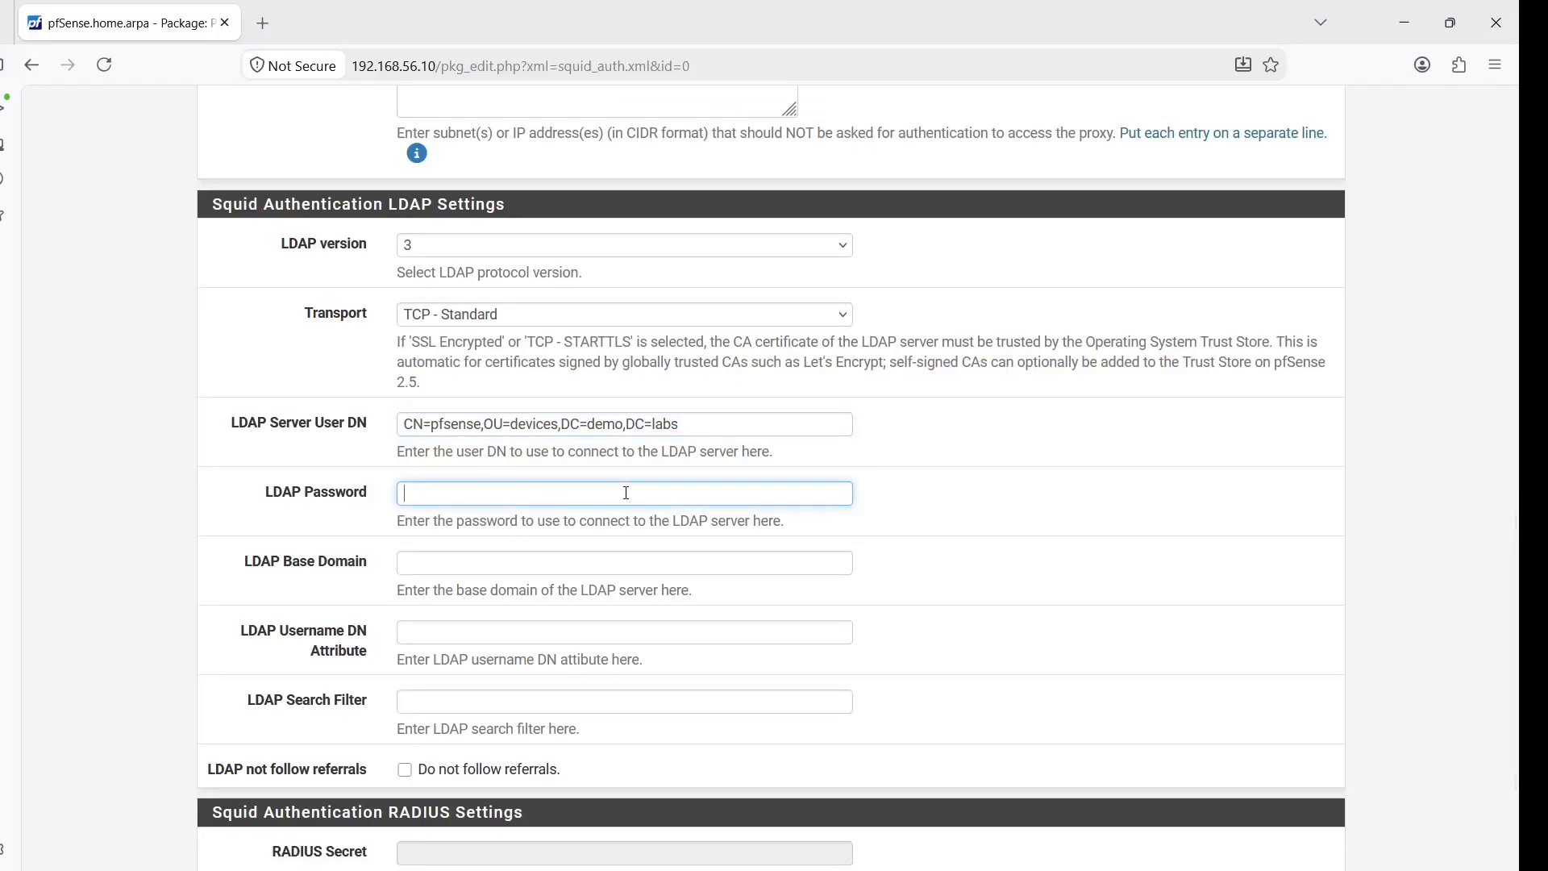
type("Password")
Fill base domain DC=demo,DC=labs, username attribute sAMAccountName, and filter (sAMAccountName=%s)
left_click(616, 560)
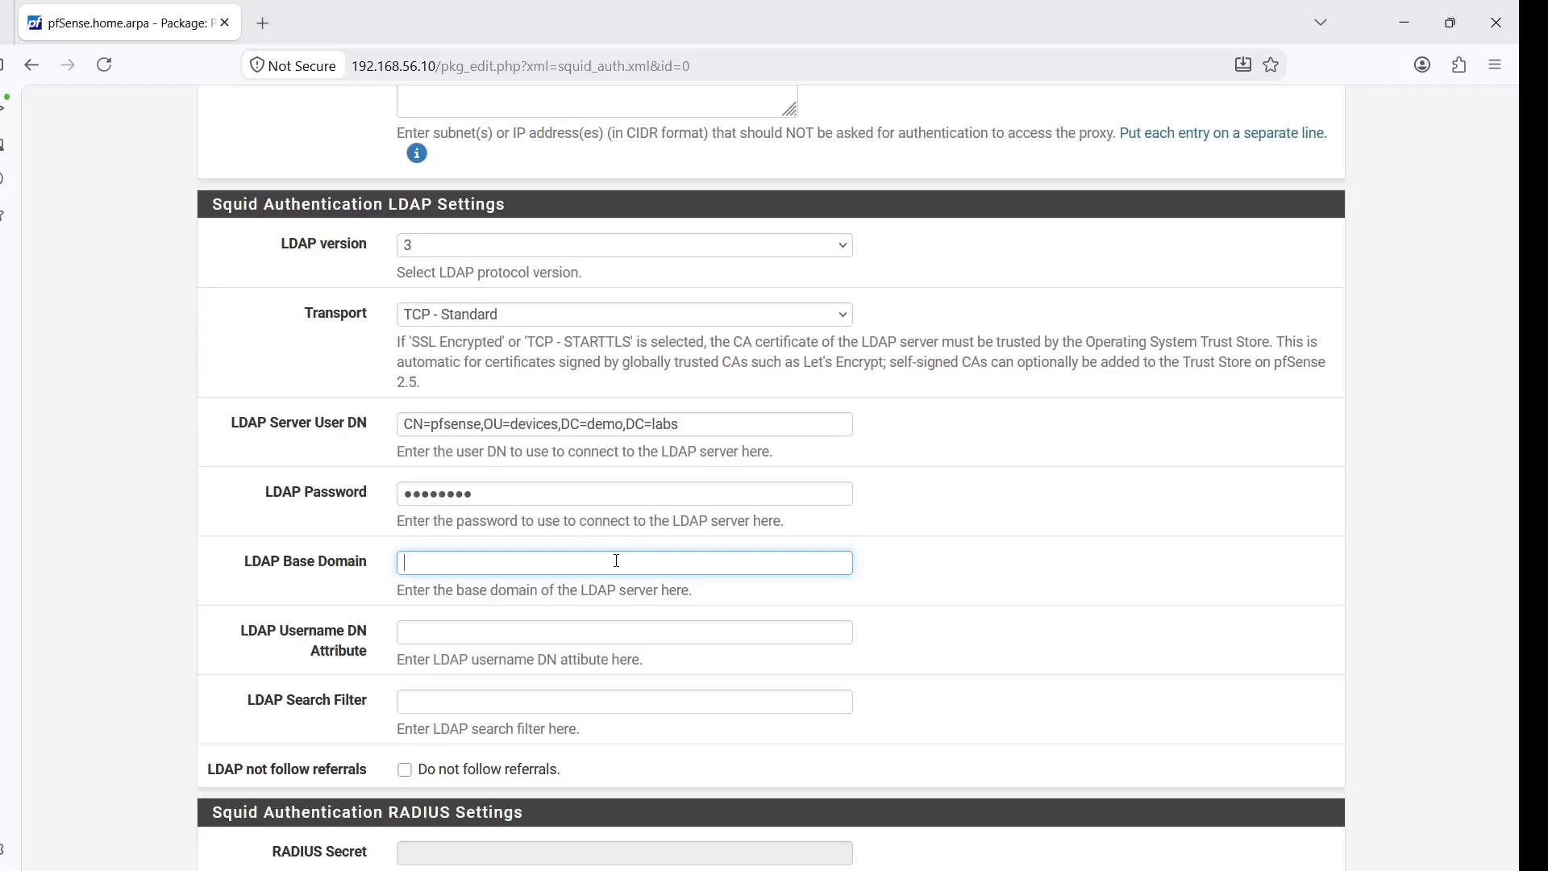
type("DC=demo,DC=labs")
left_click(561, 634)
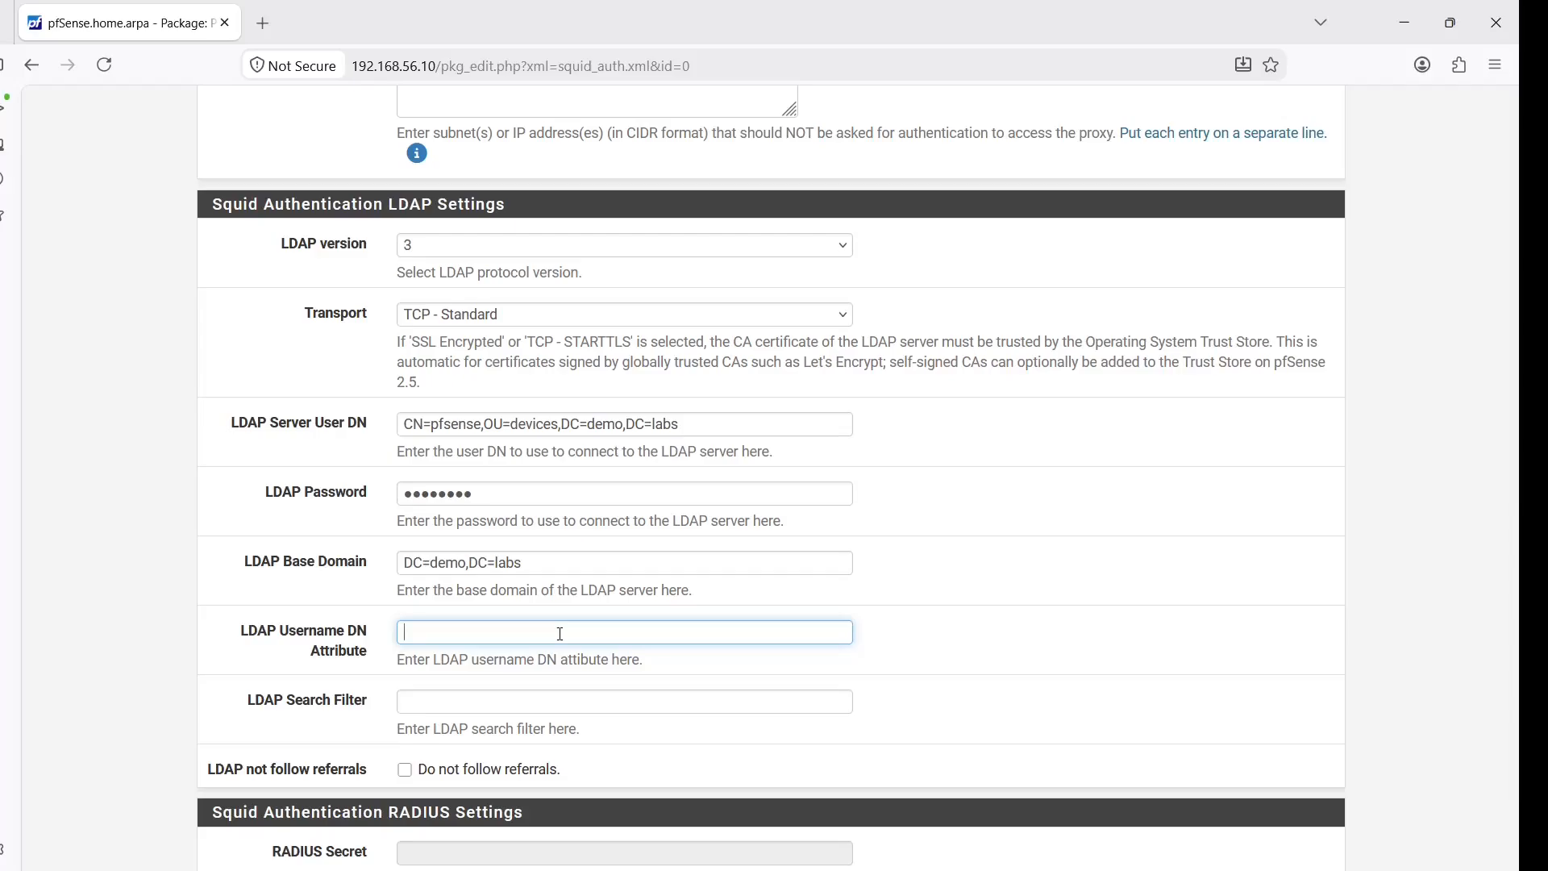
type("sAMAccountName")
left_click(546, 704)
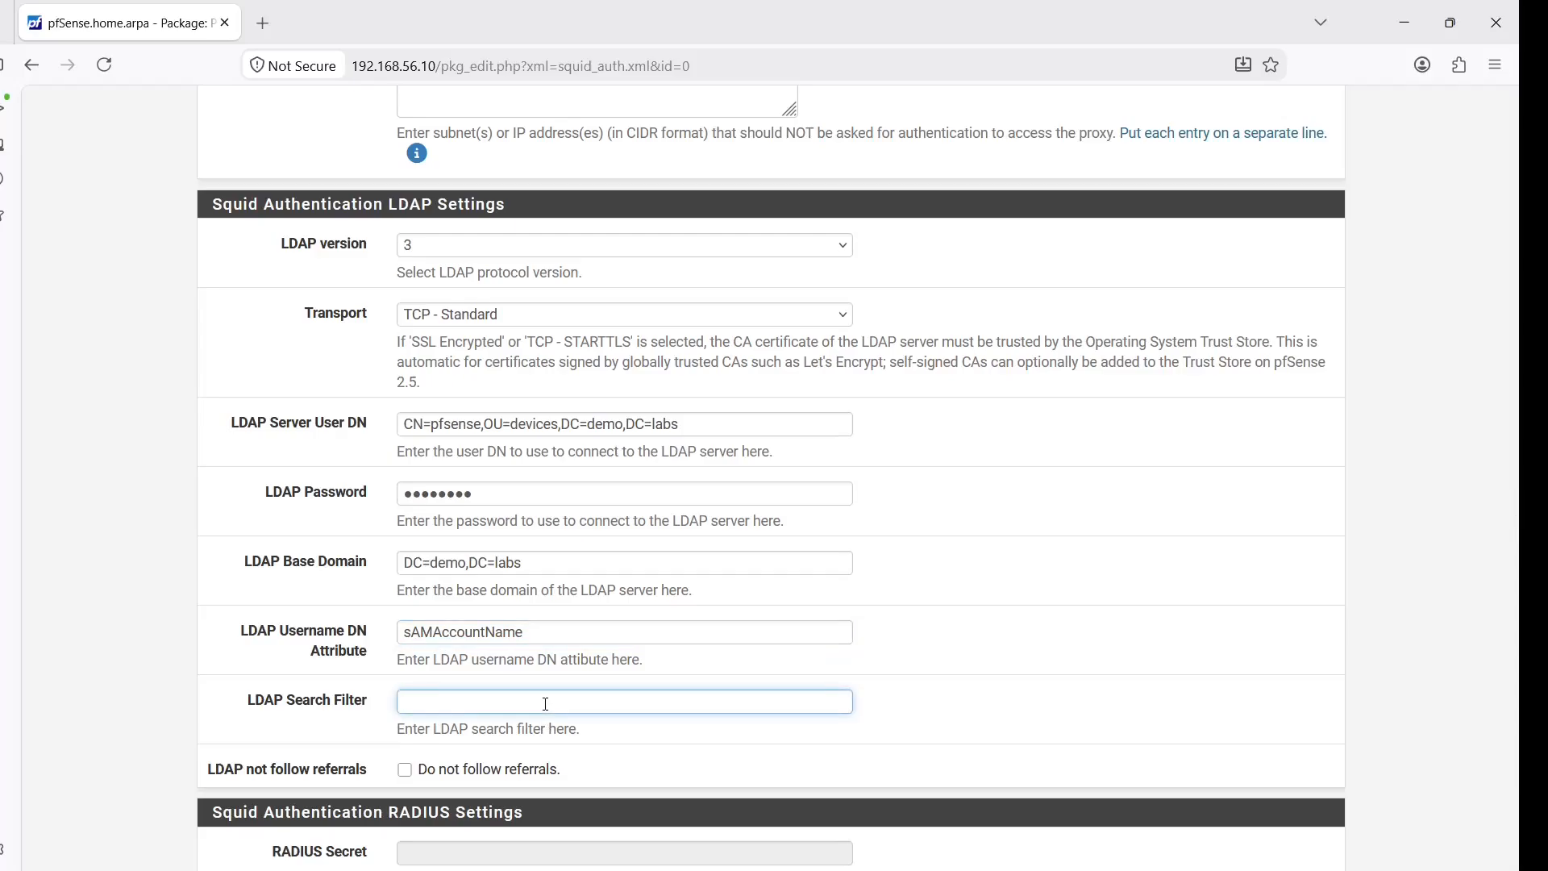
type("(sAMAccountName=%s)")
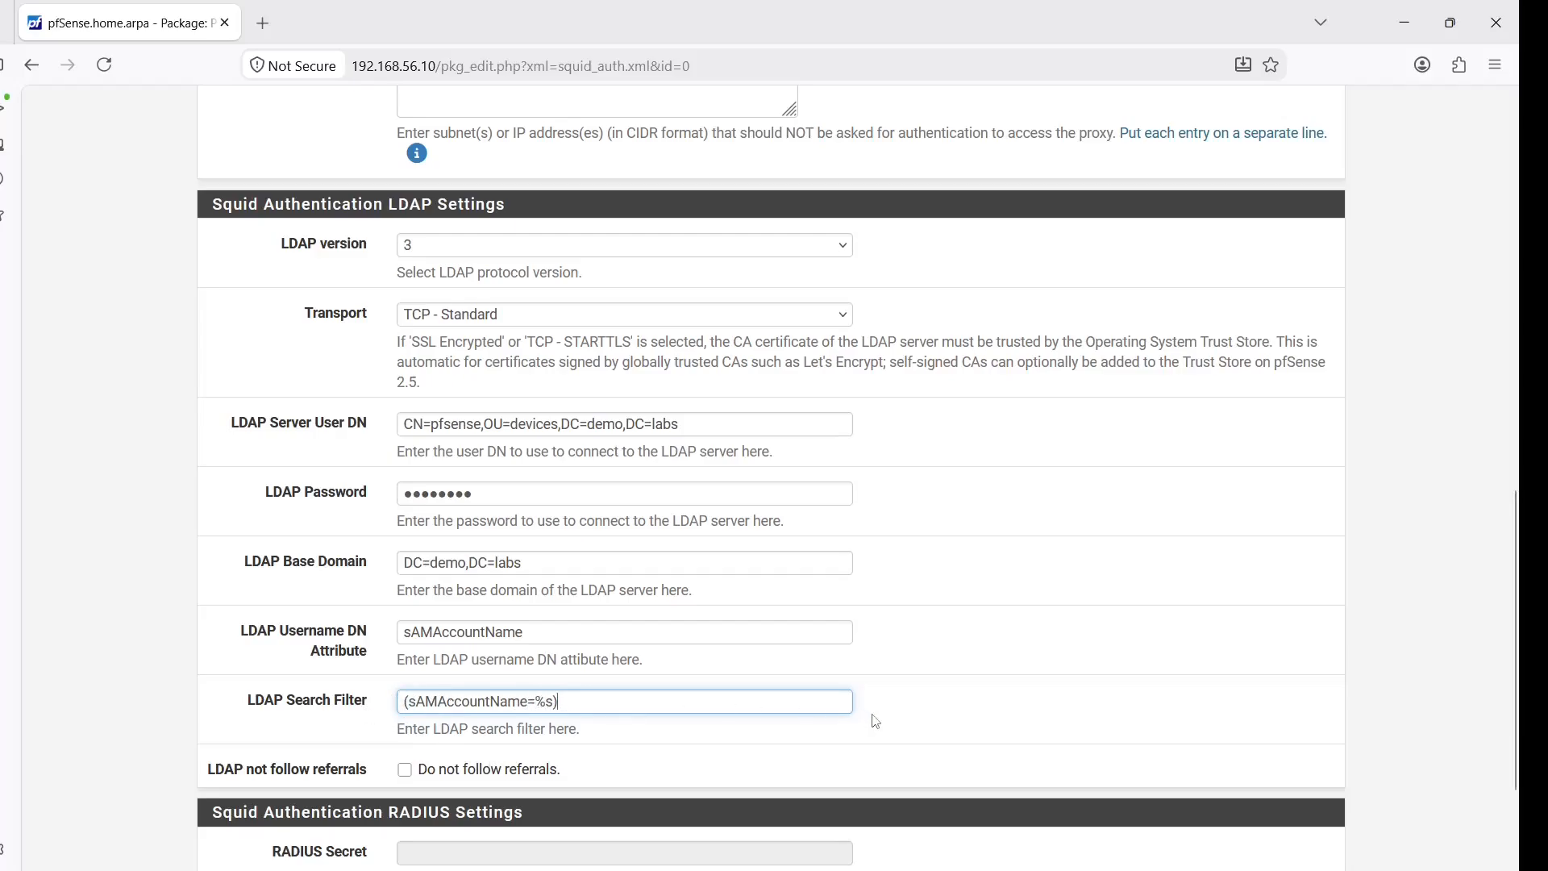
Enable 'Do not follow referrals' and save the LDAP authentication settings
left_click(919, 714)
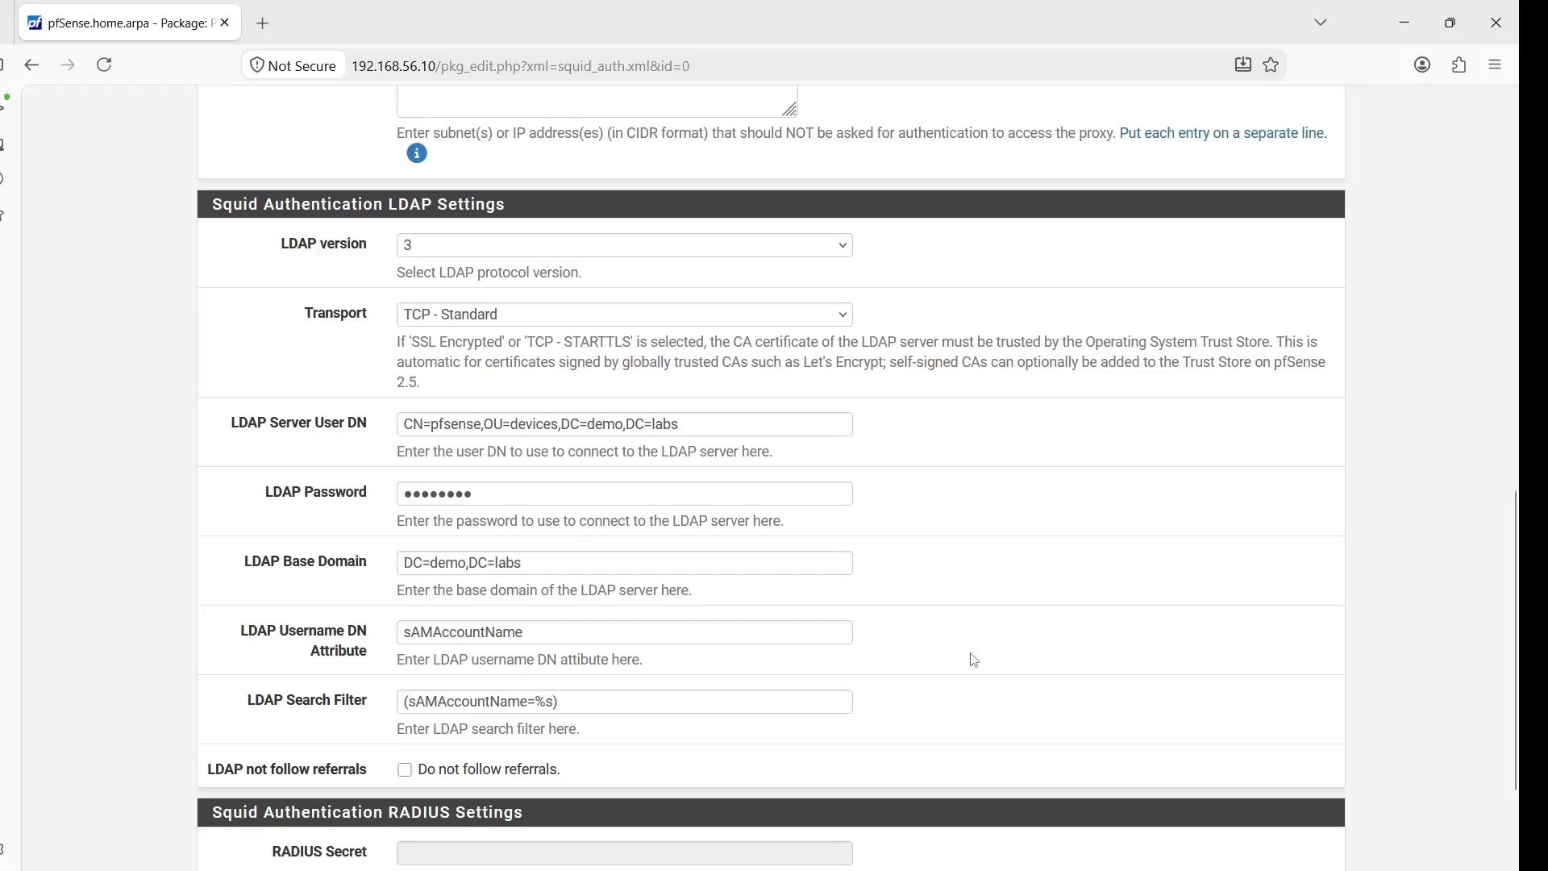
left_click(405, 770)
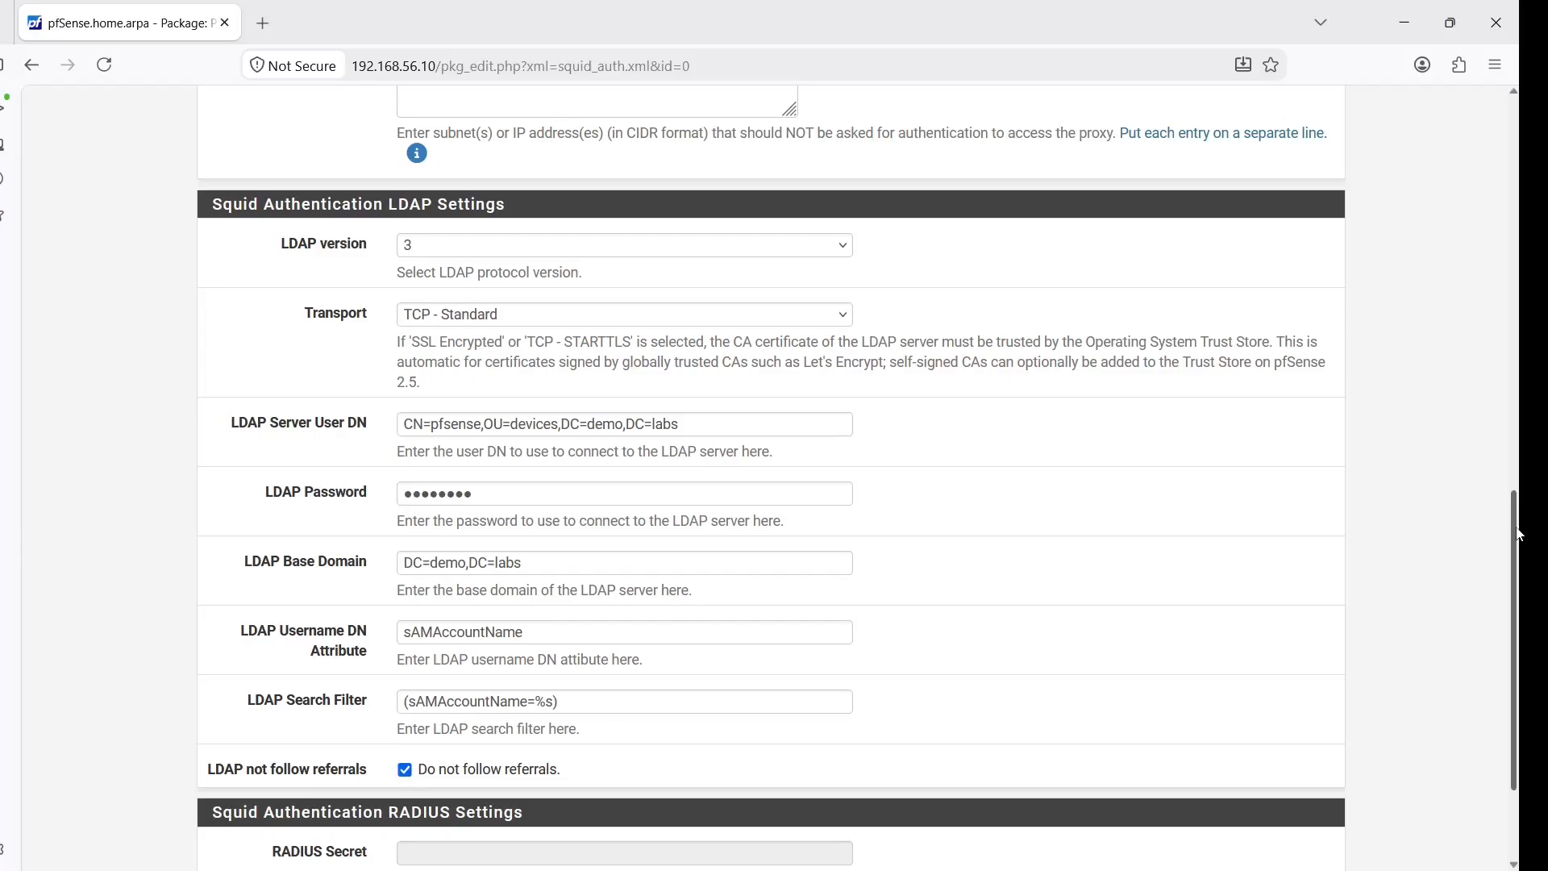
left_click_drag(1520, 530, 1522, 625)
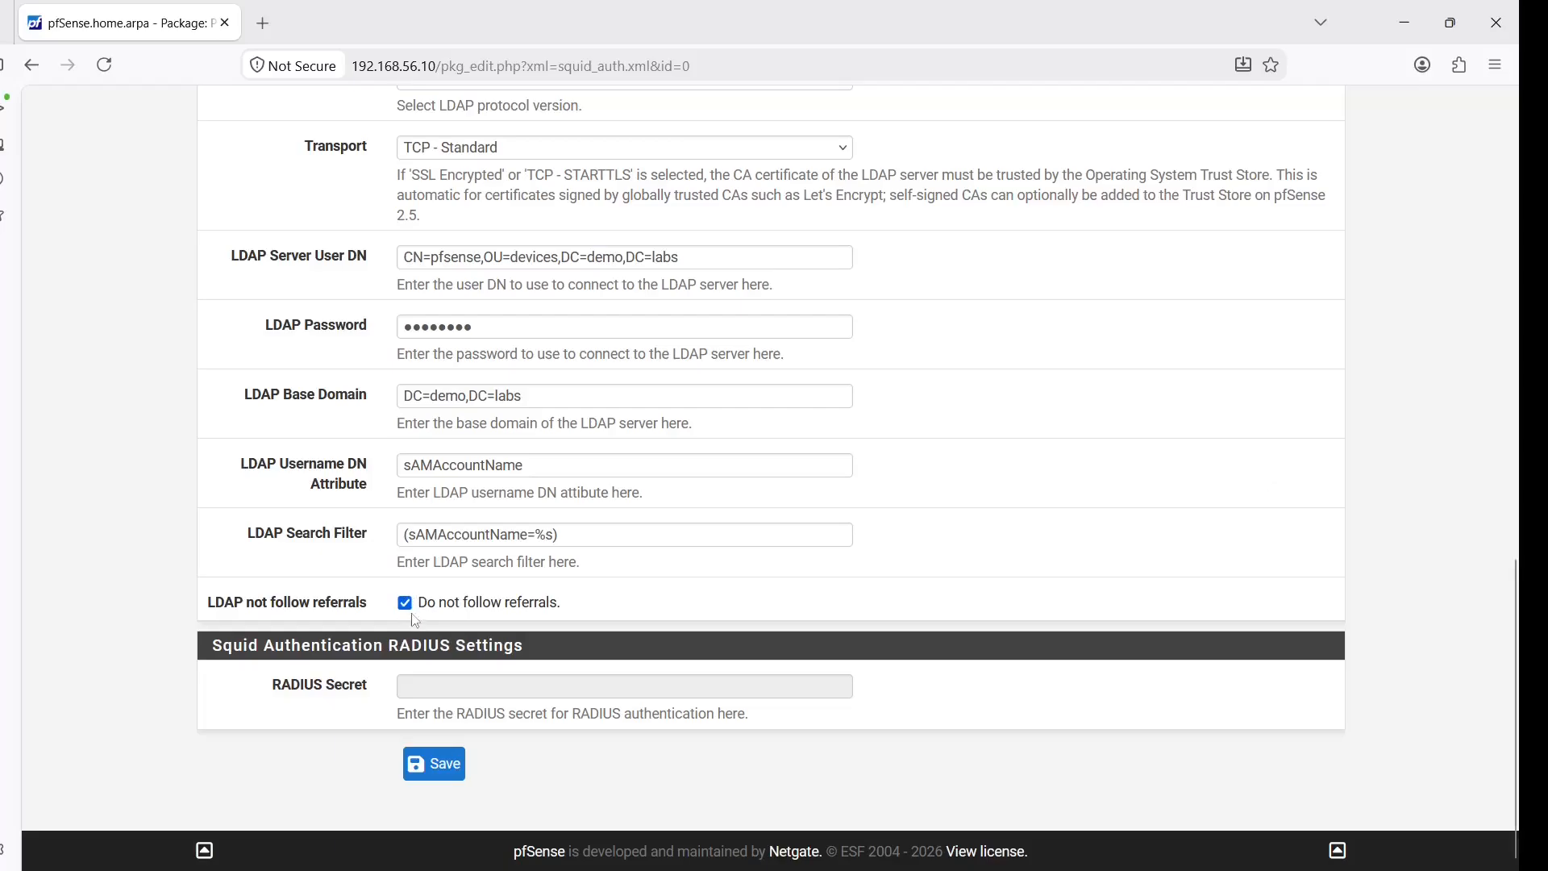
left_click(452, 778)
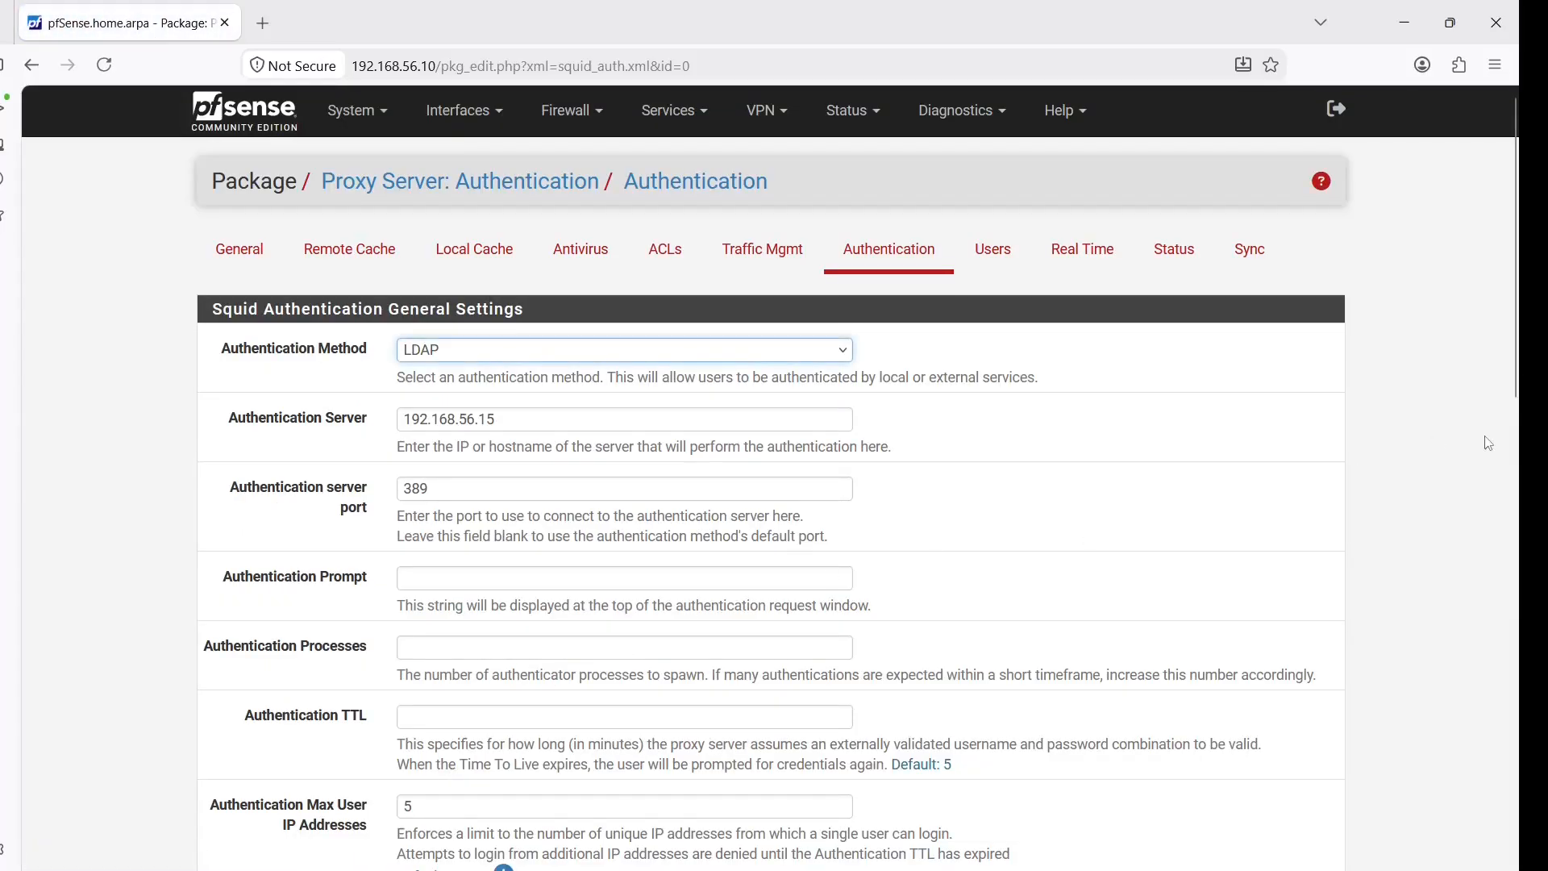
Return to the Squid proxy's General settings page
left_click_drag(1519, 393, 1521, 776)
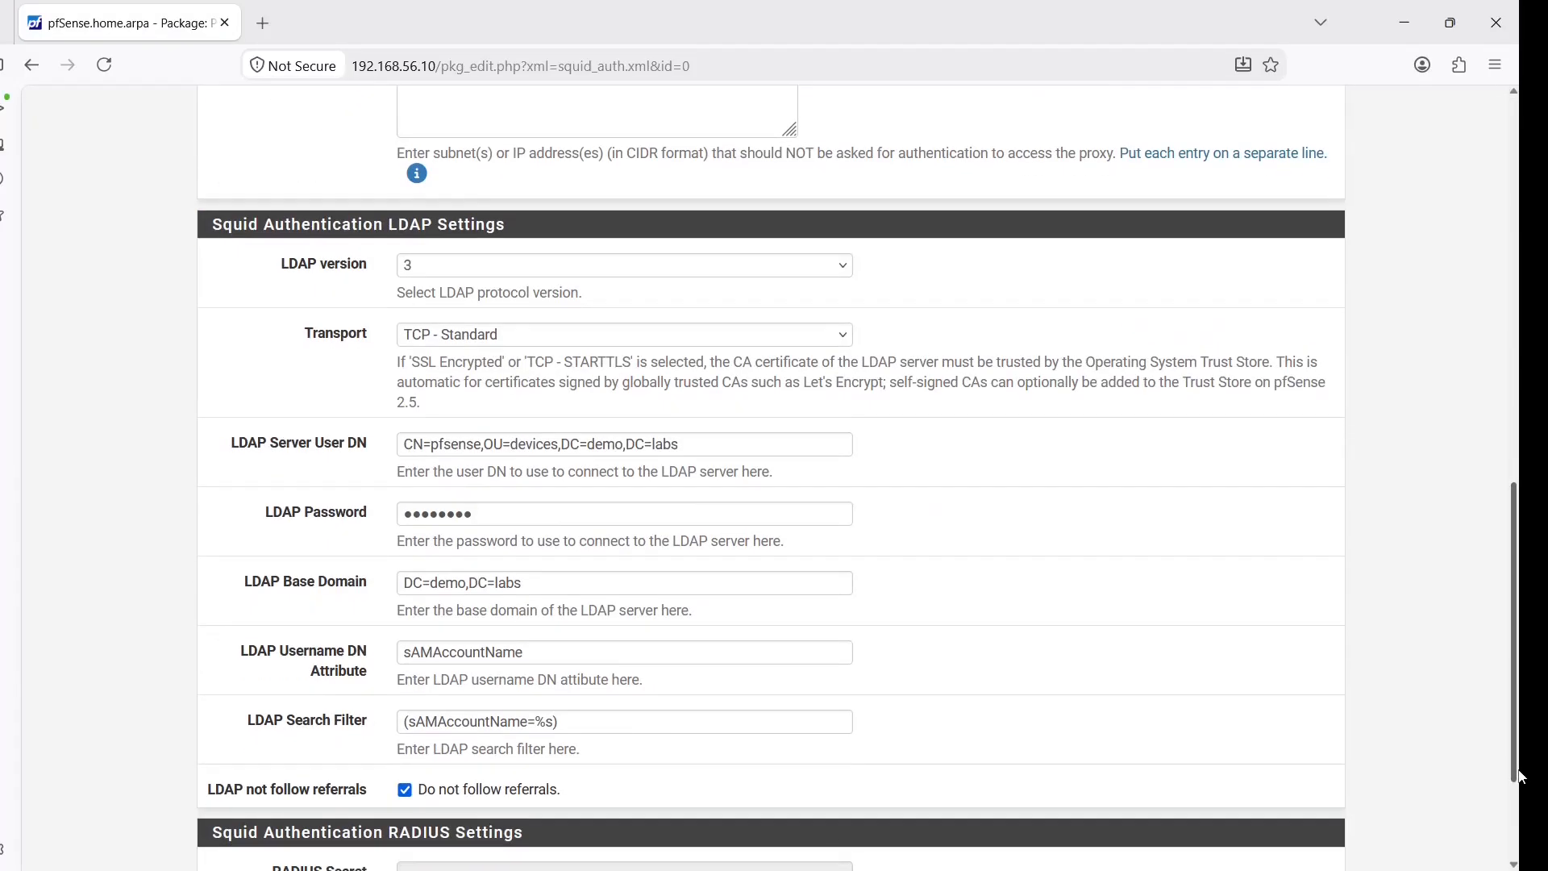
scroll(1485, 773, "up", 10)
left_click(246, 251)
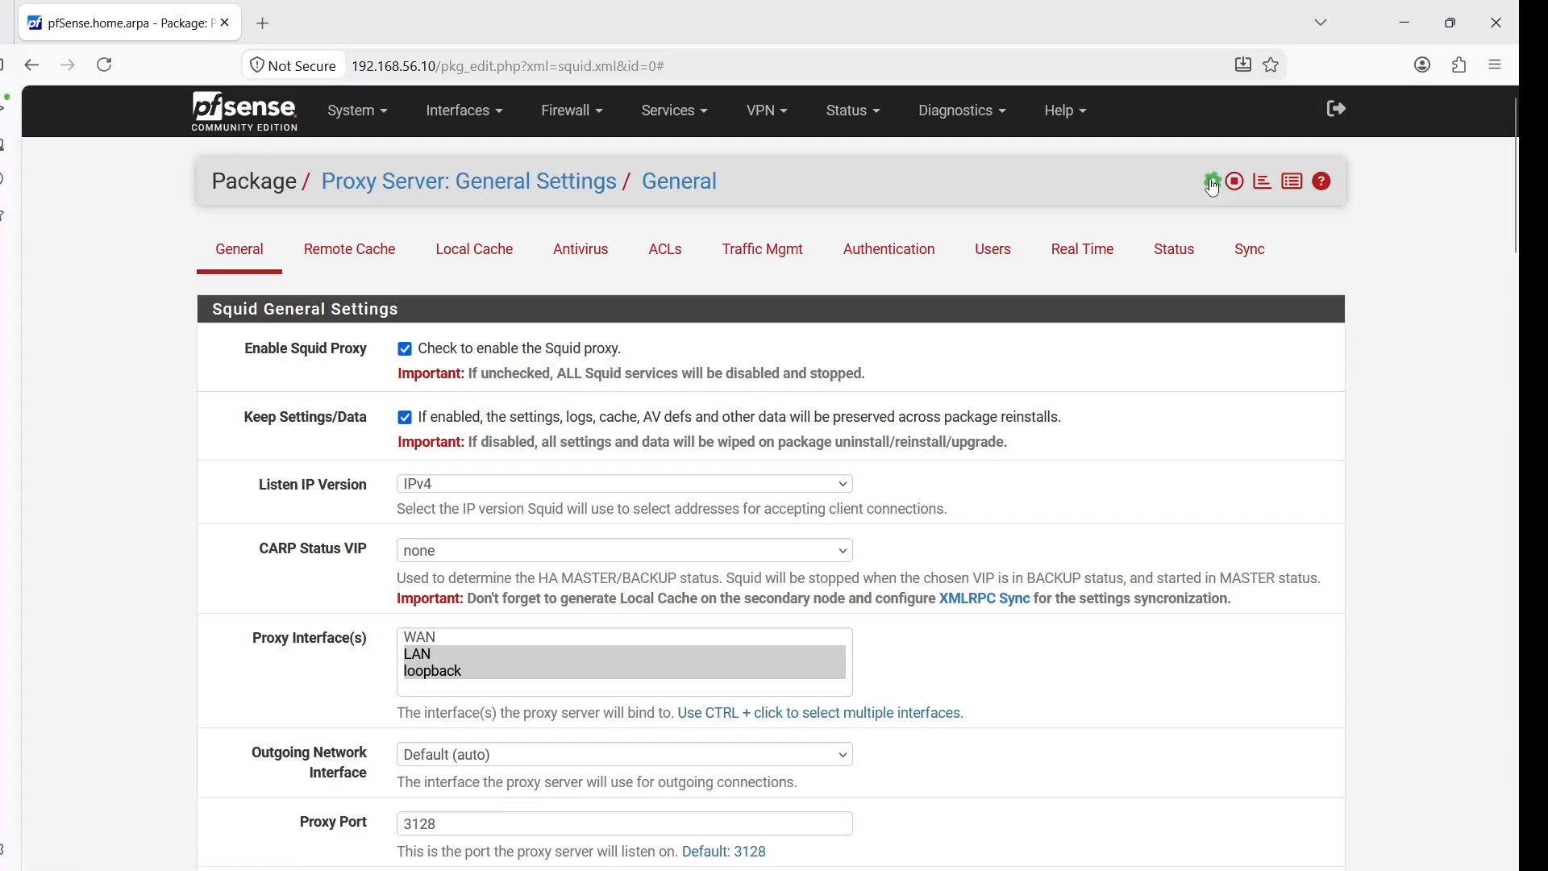
Open the SquidGuard Proxy Filter's Groups ACL list
left_click(682, 118)
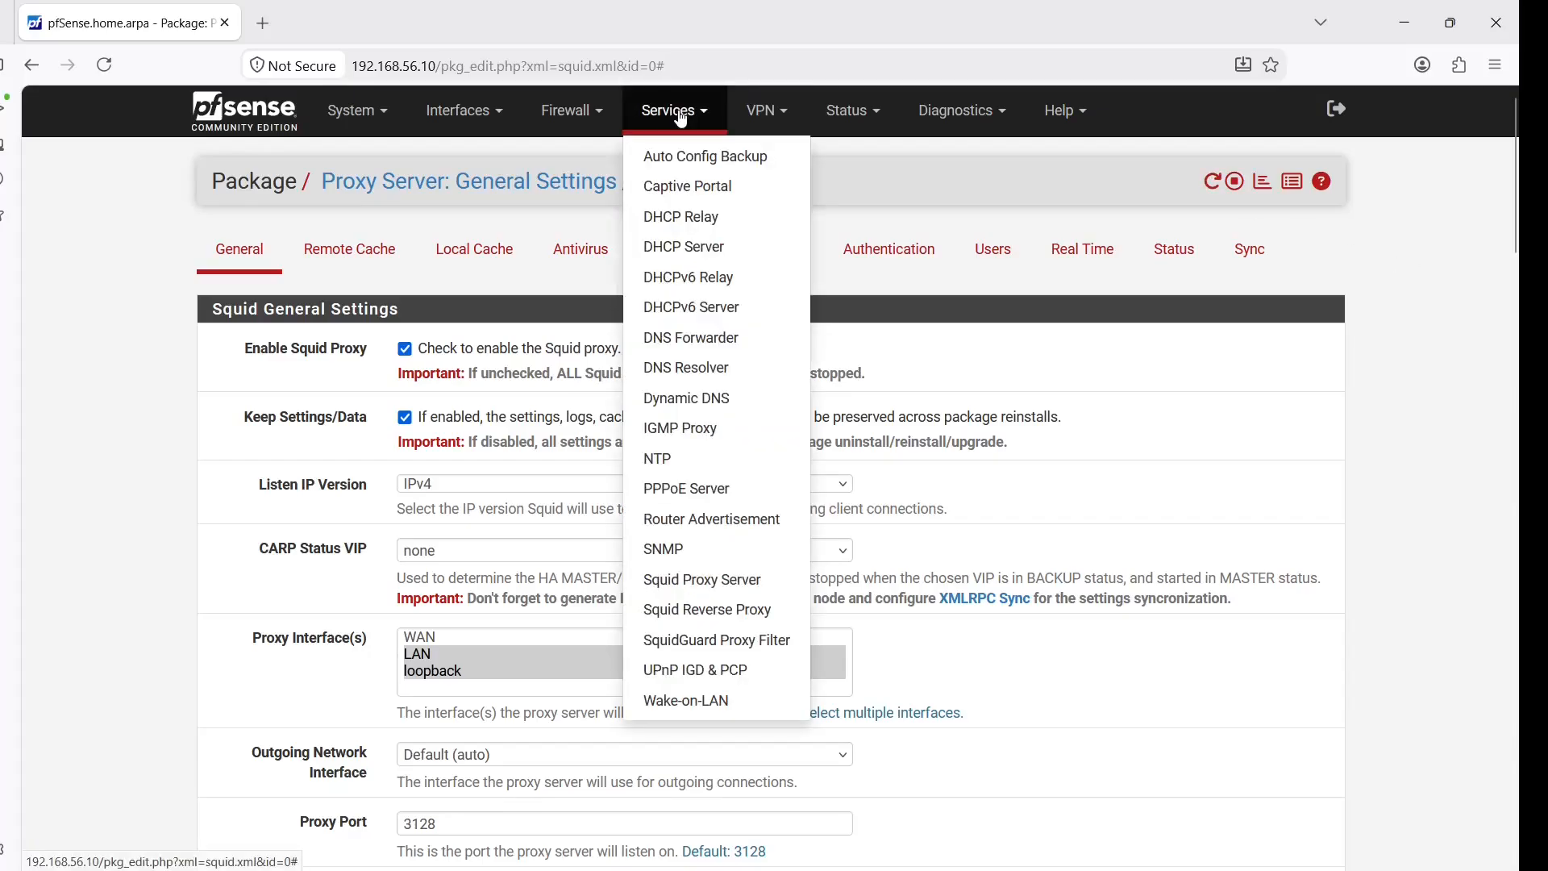
left_click(740, 648)
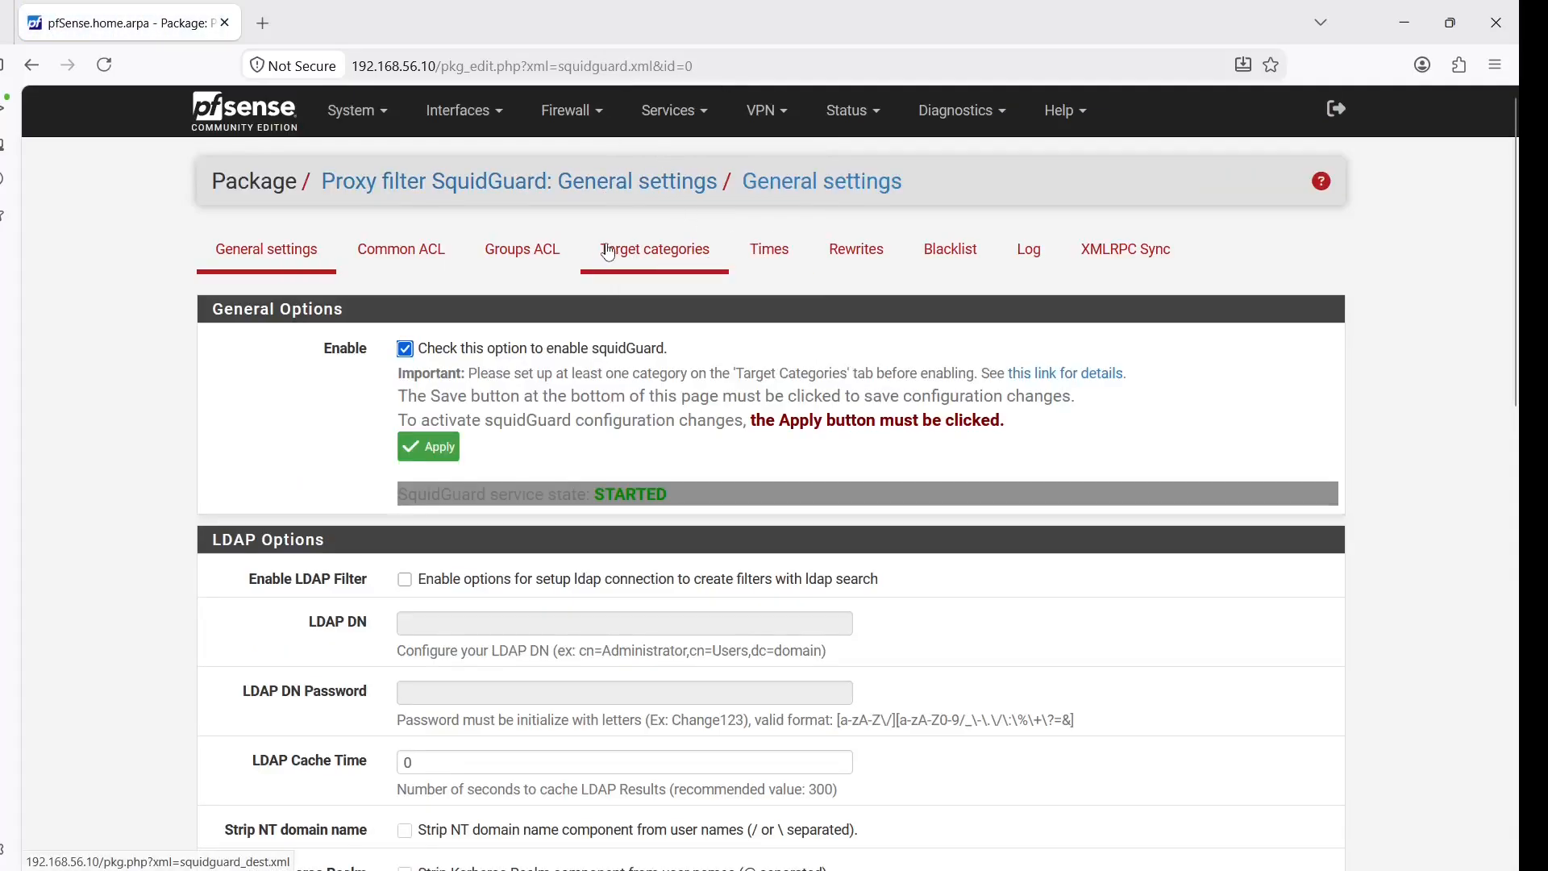
left_click(543, 263)
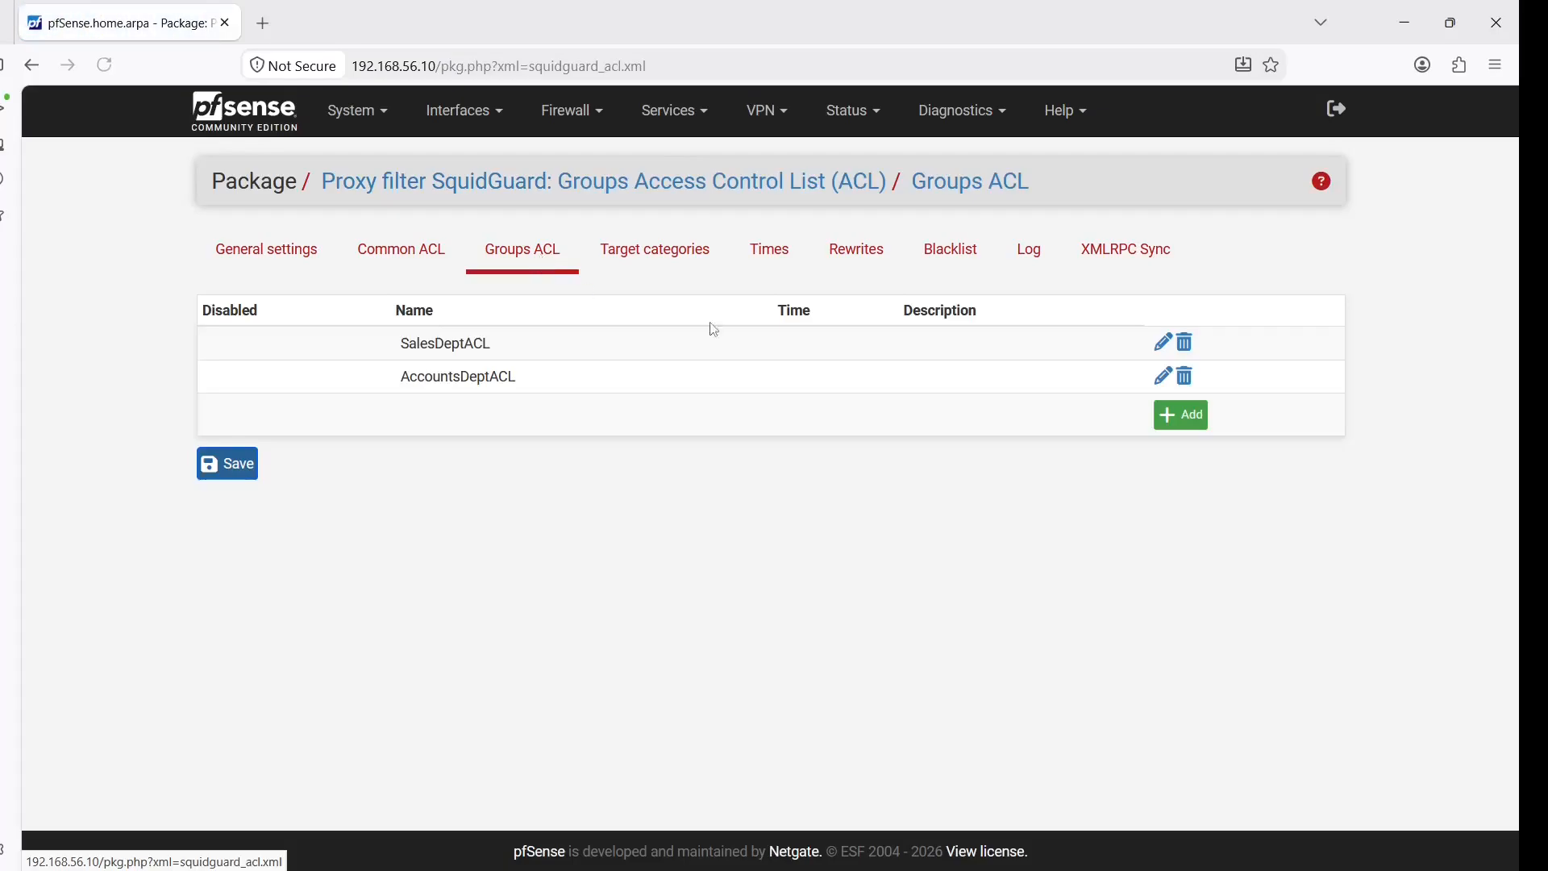
Verify SalesDeptACL's client is sales1 and AccountsDeptACL's client is accounts1
left_click(1162, 347)
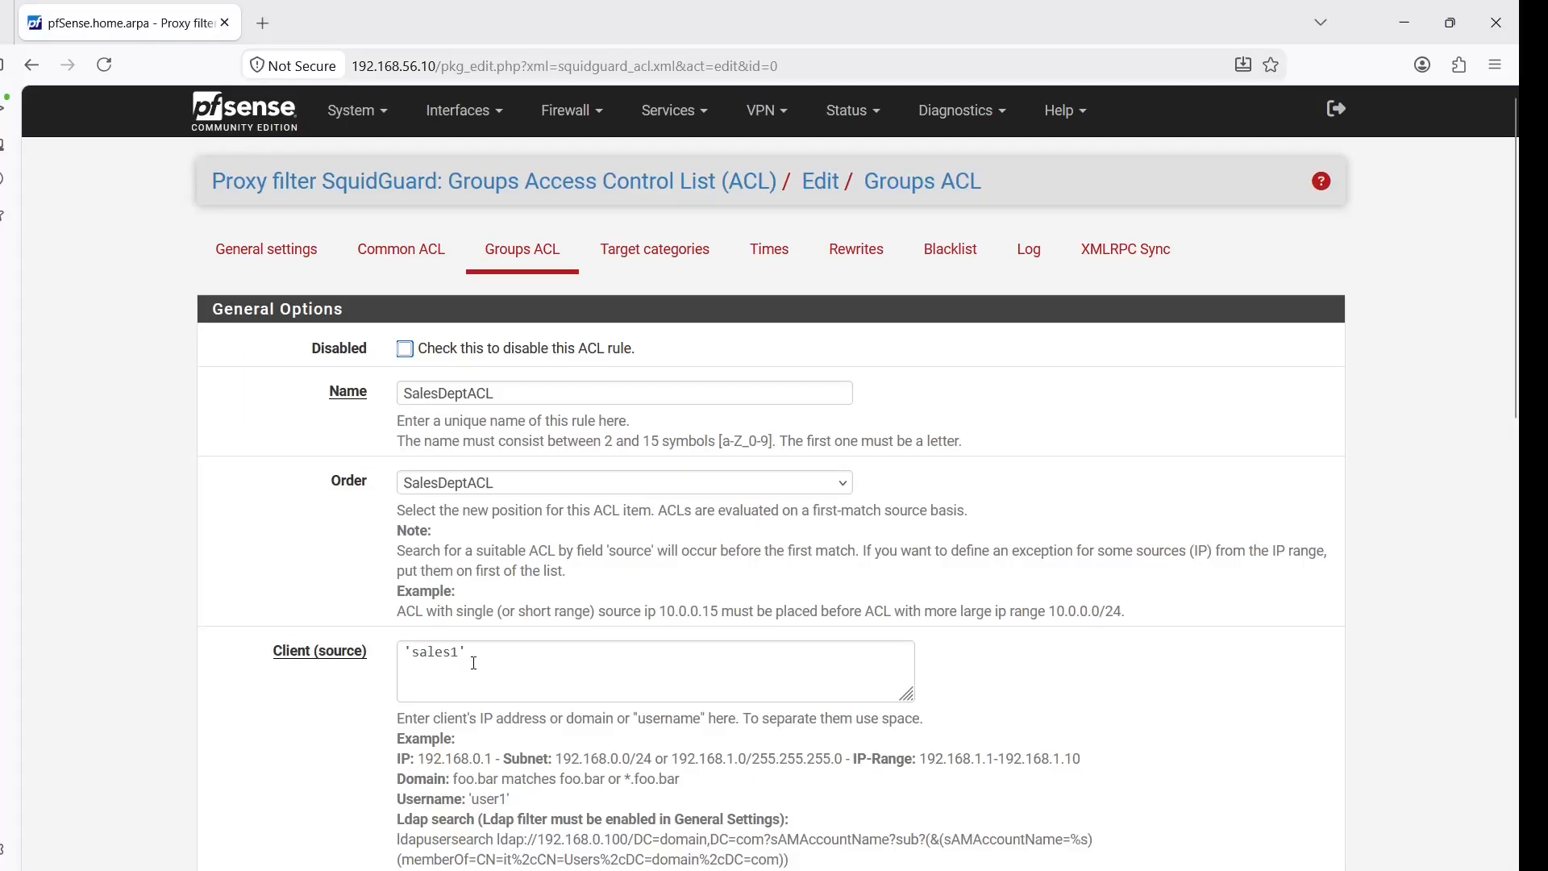
left_click(515, 266)
double_click(530, 357)
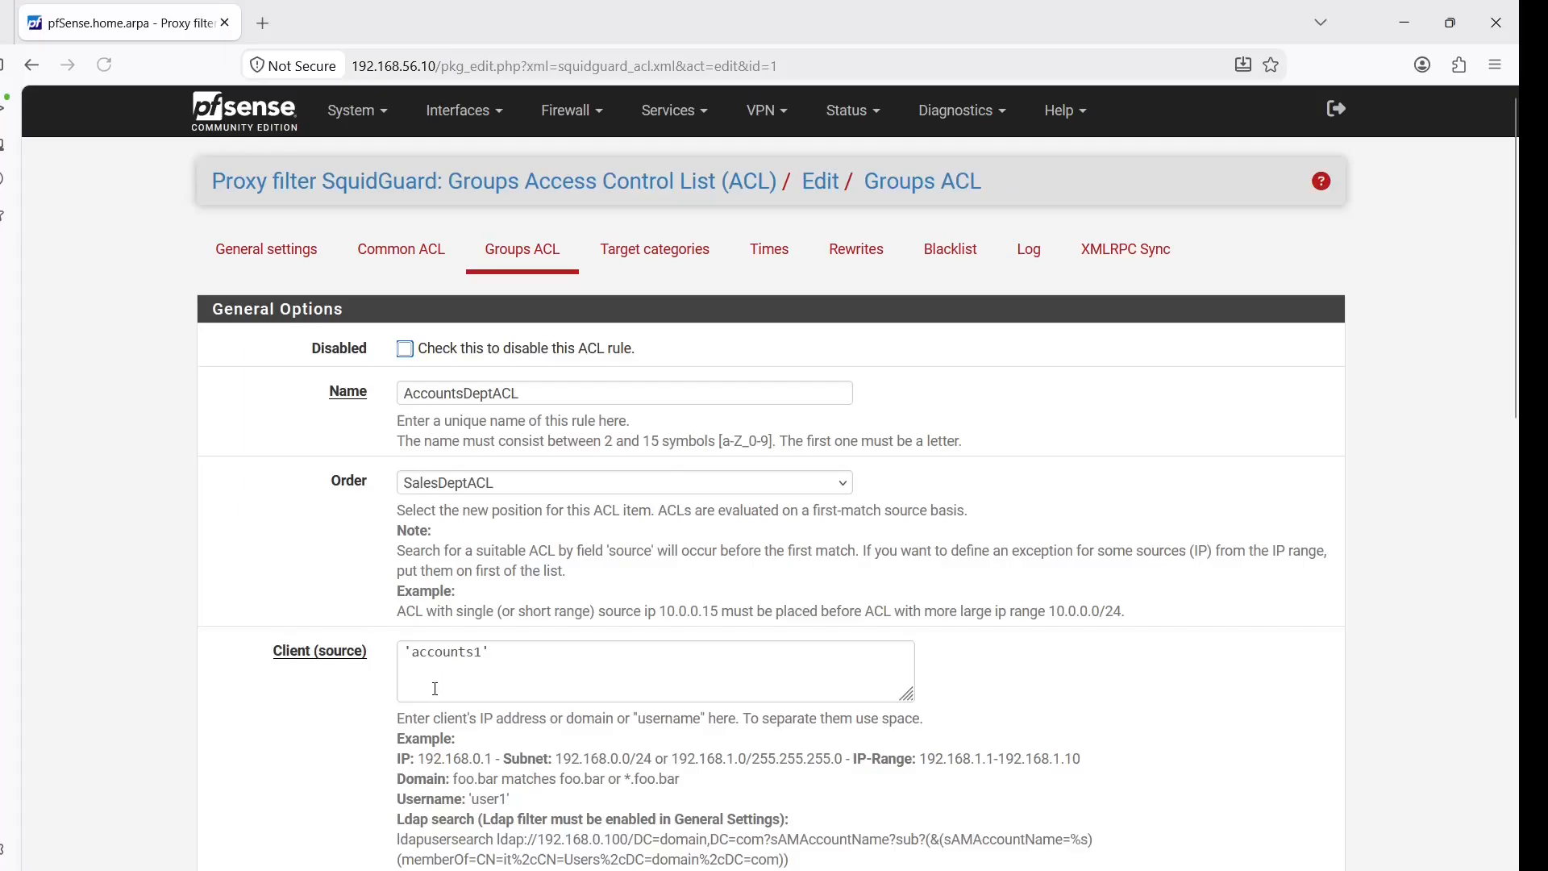
left_click(508, 264)
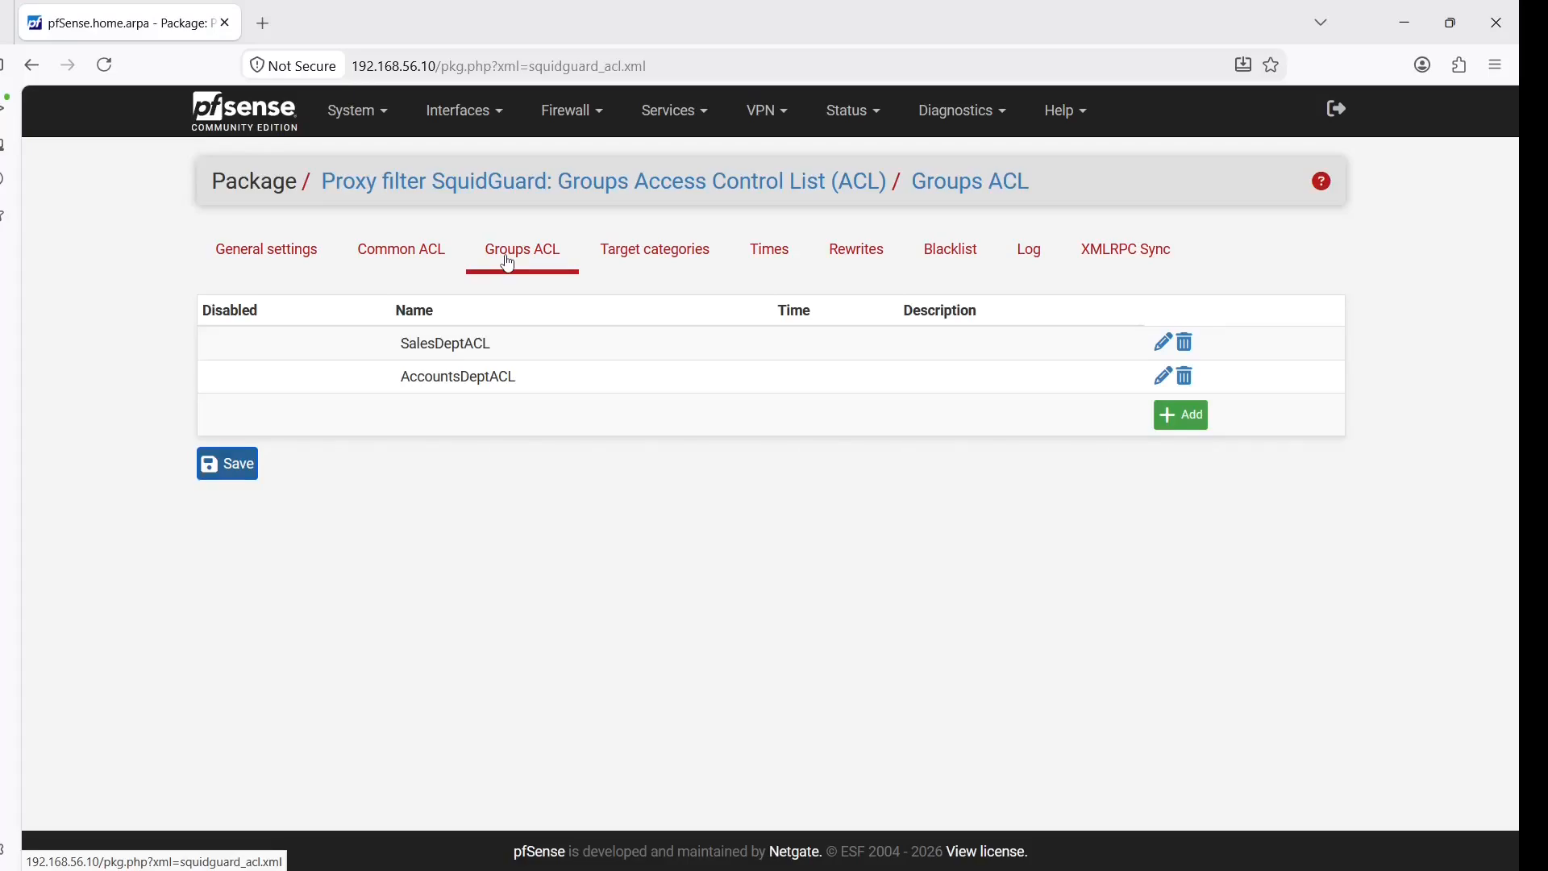
left_click(663, 121)
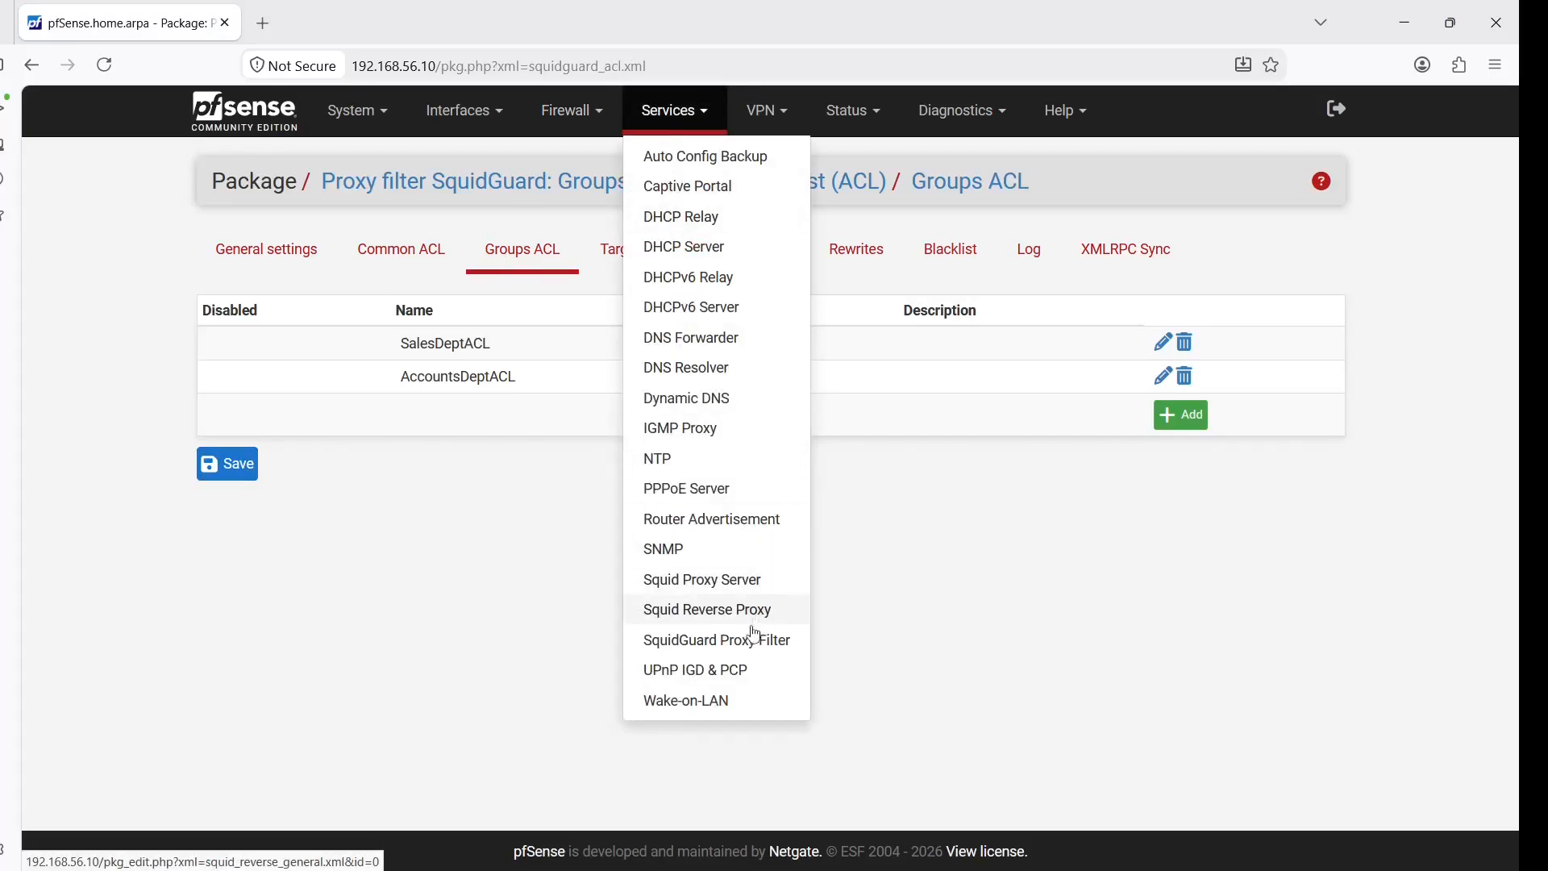
Show the Squid Proxy Server's Users tab, which lists no local users
left_click(750, 590)
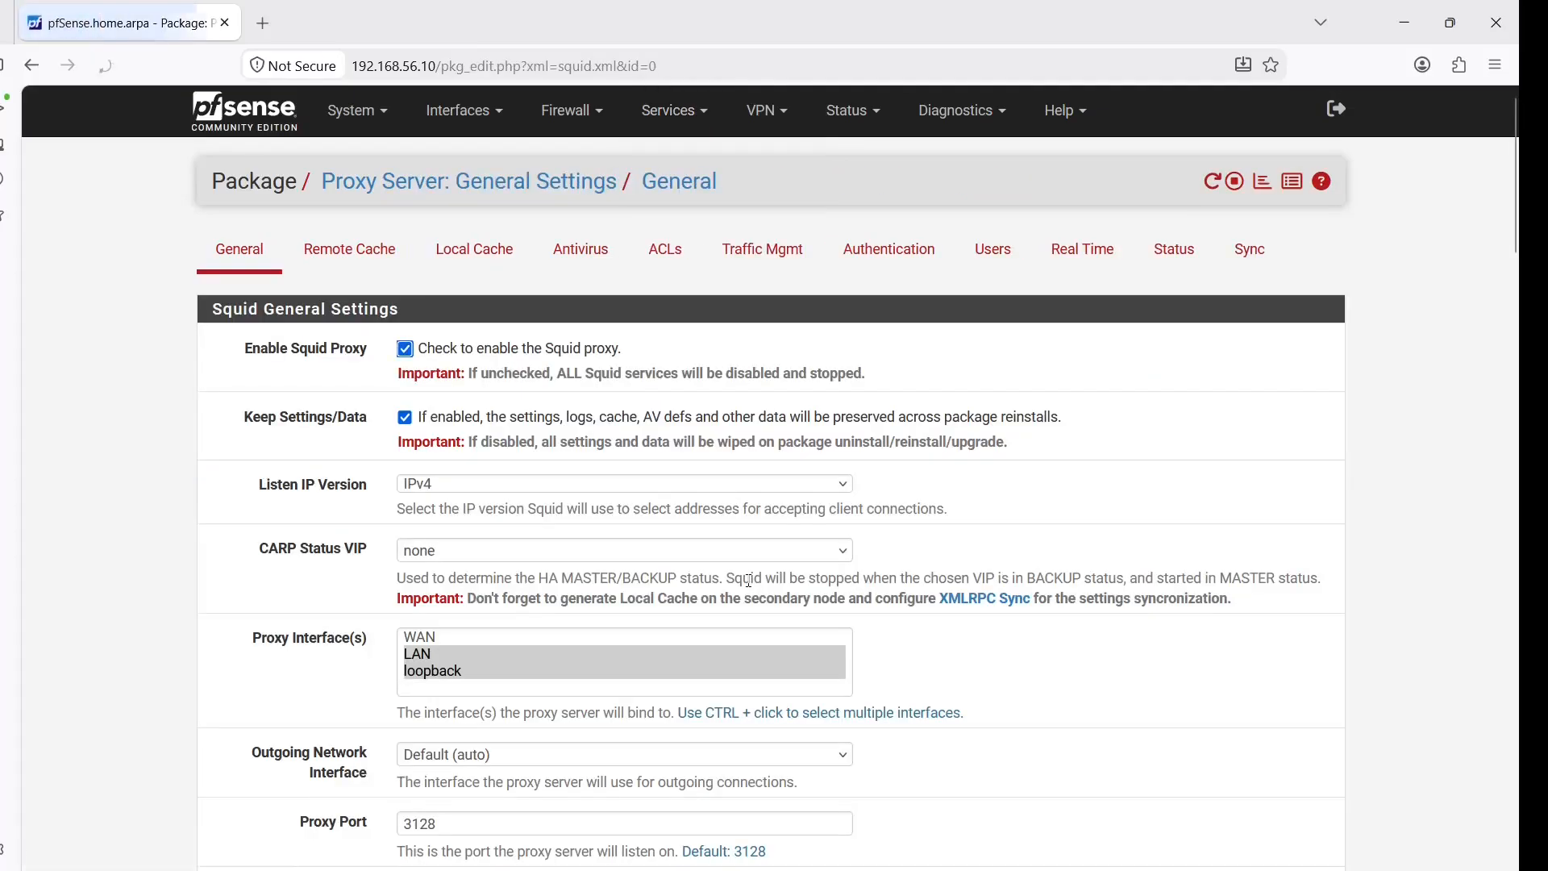
left_click(994, 256)
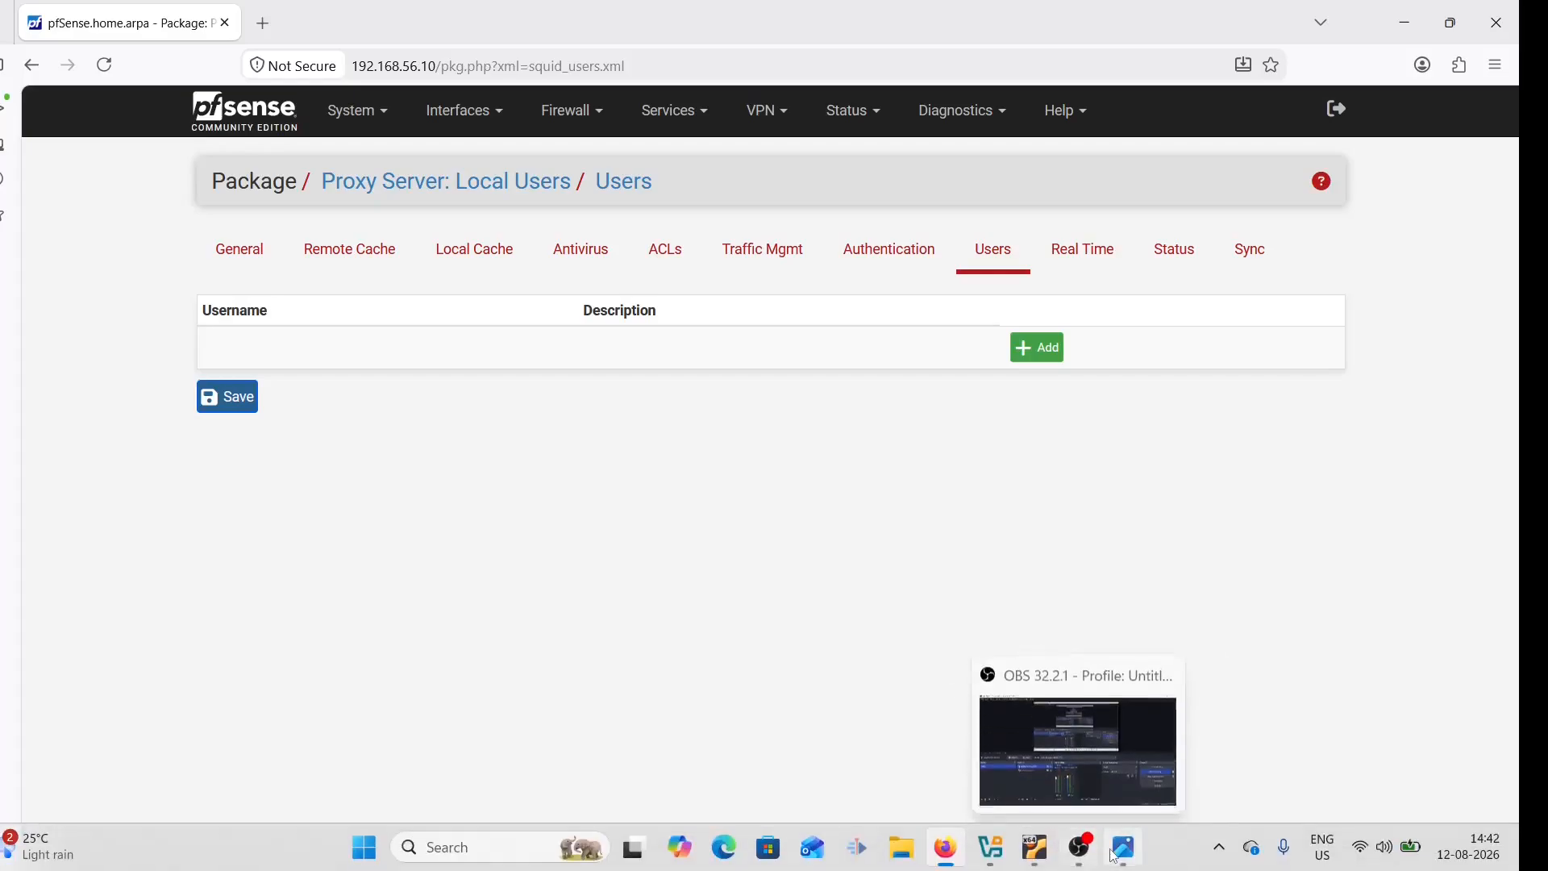
Check the two users in the Internet OU on the domain controller, then bring up Server1
mouse_move(1044, 859)
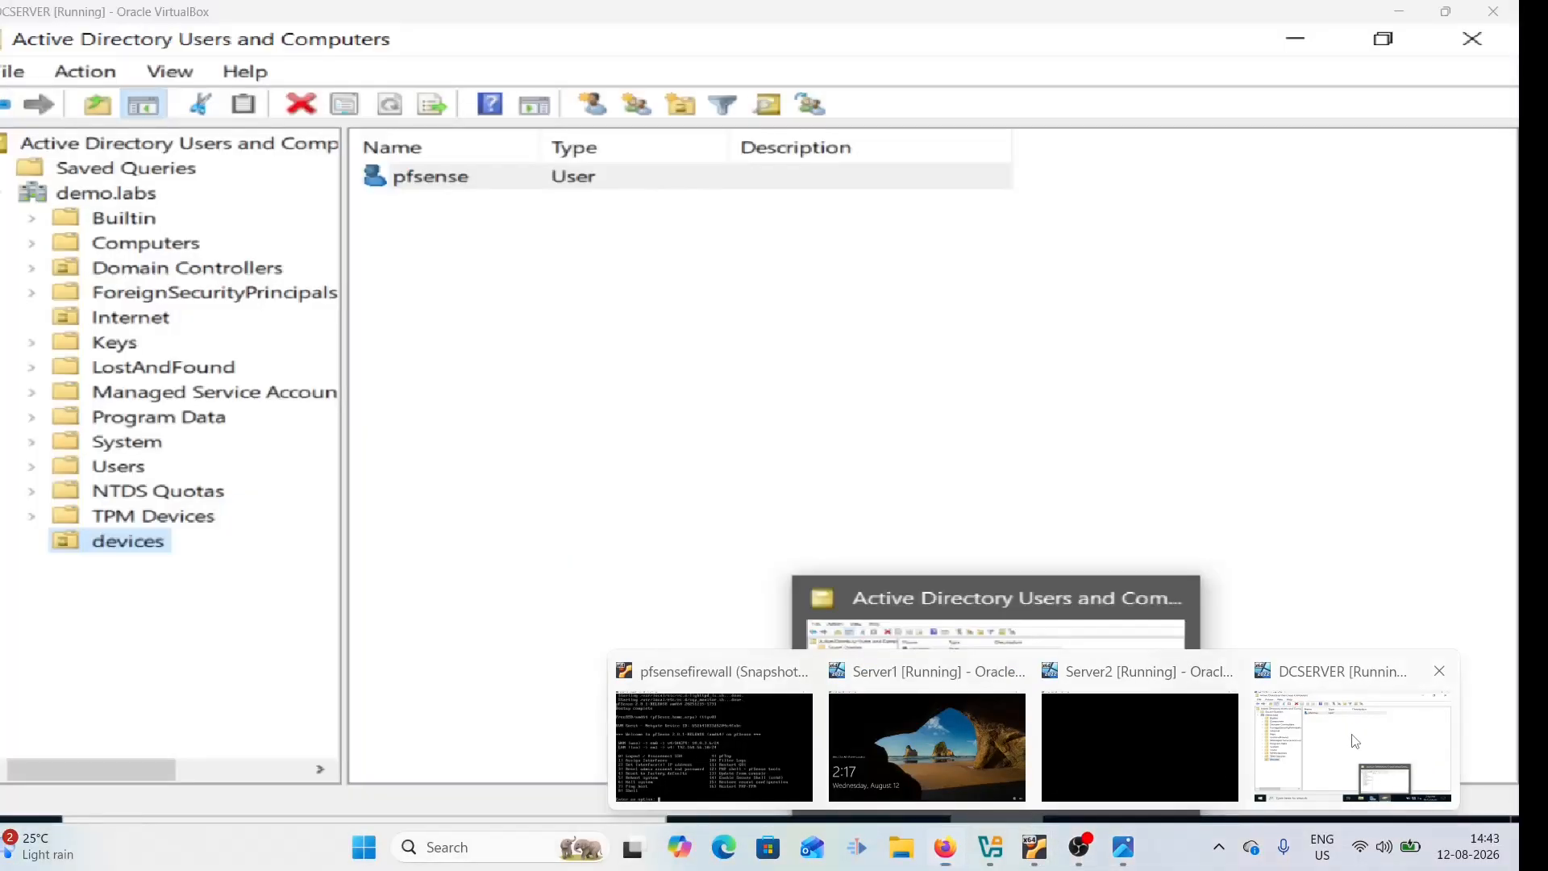
left_click(1355, 742)
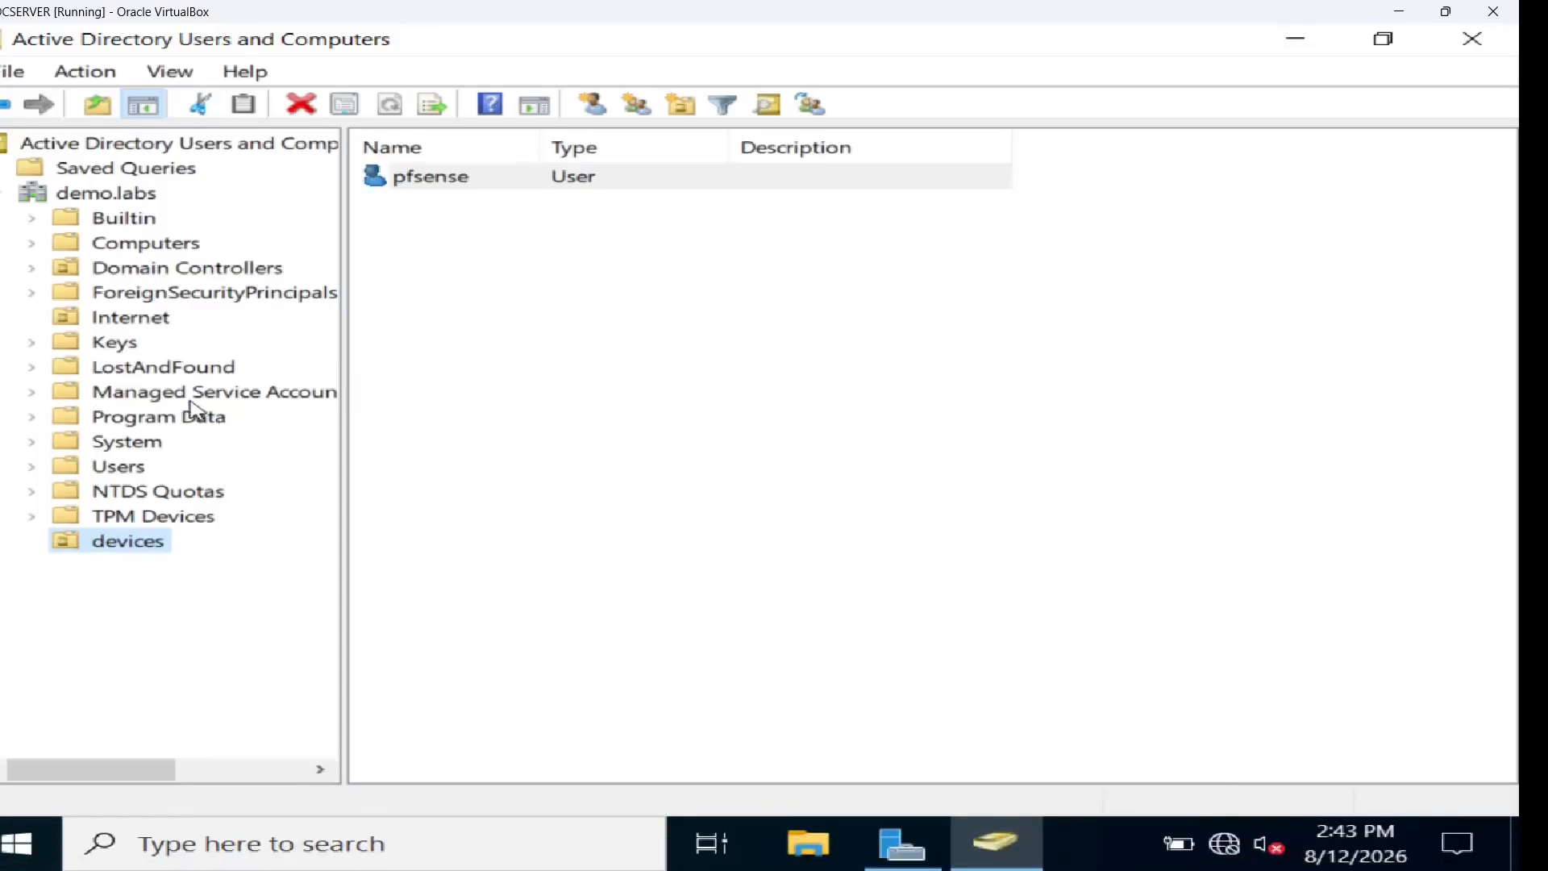
left_click(129, 318)
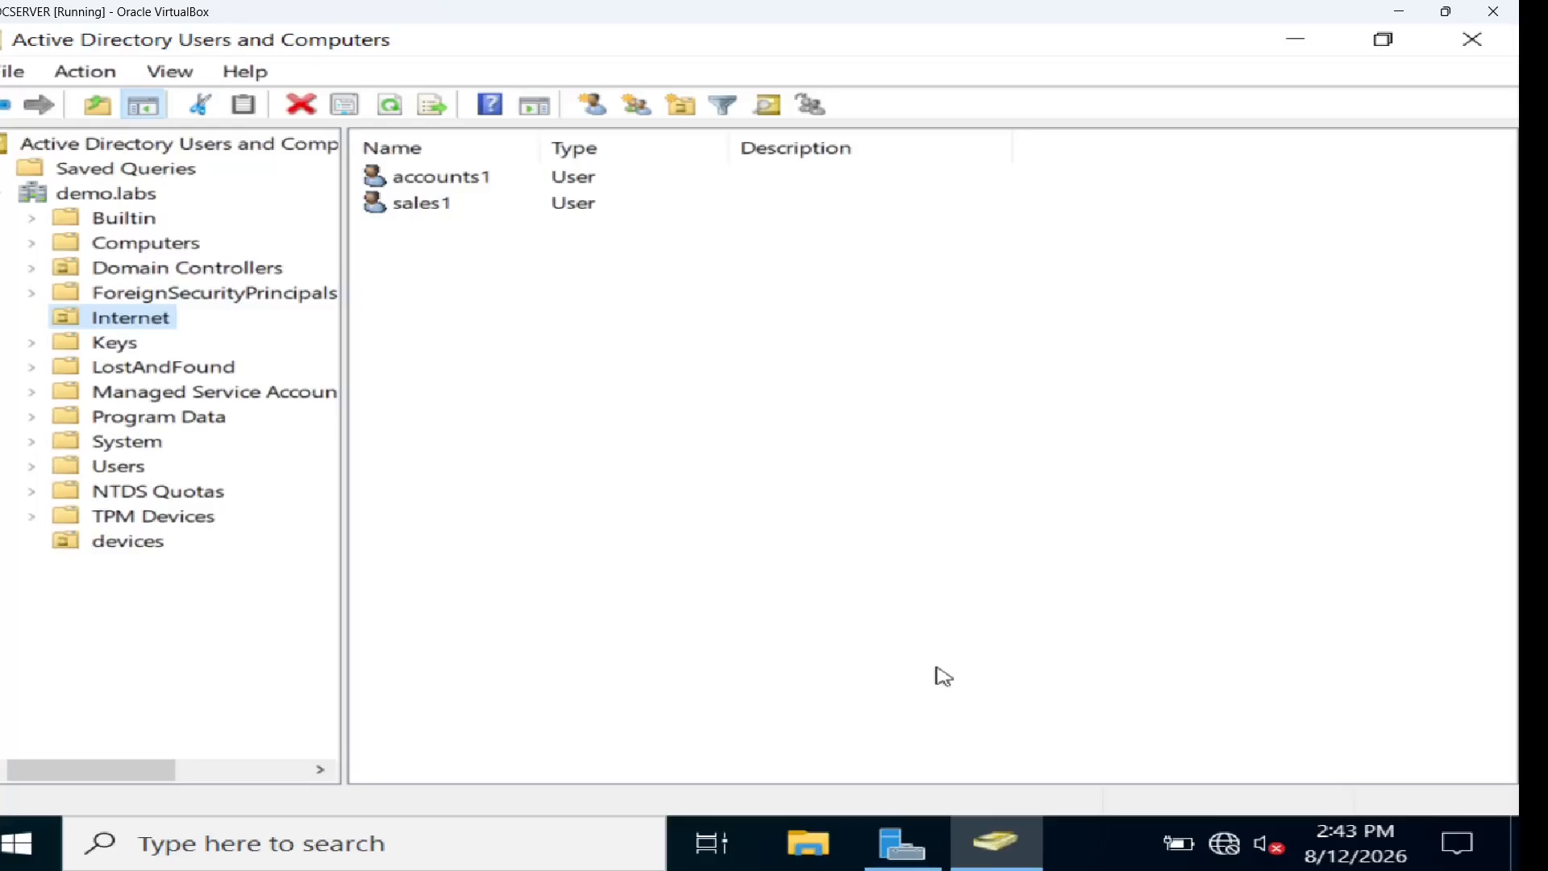
mouse_move(1033, 856)
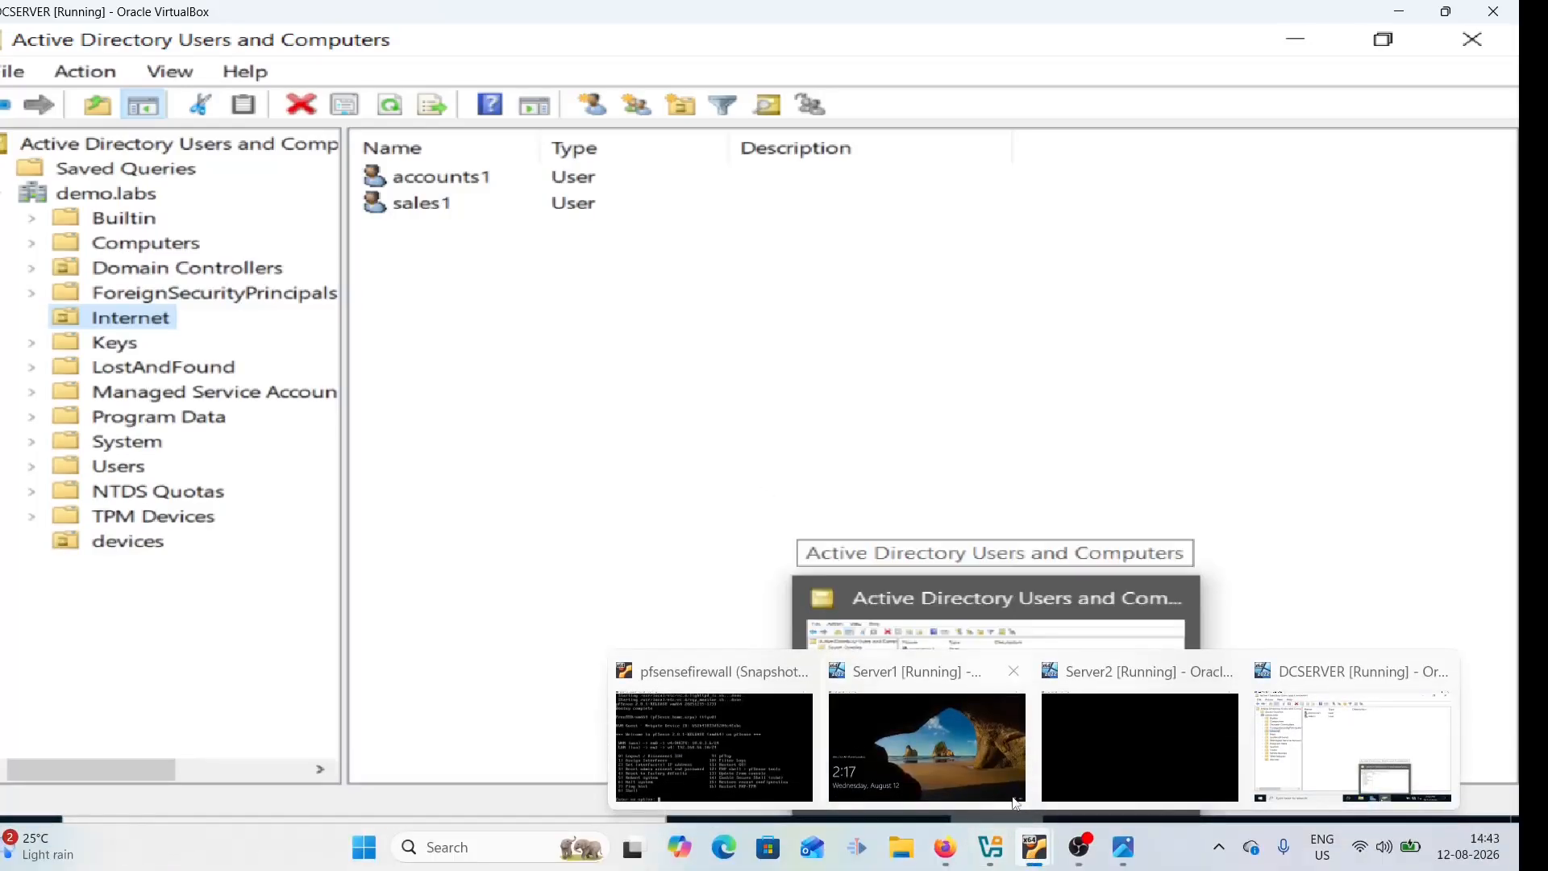
left_click(927, 750)
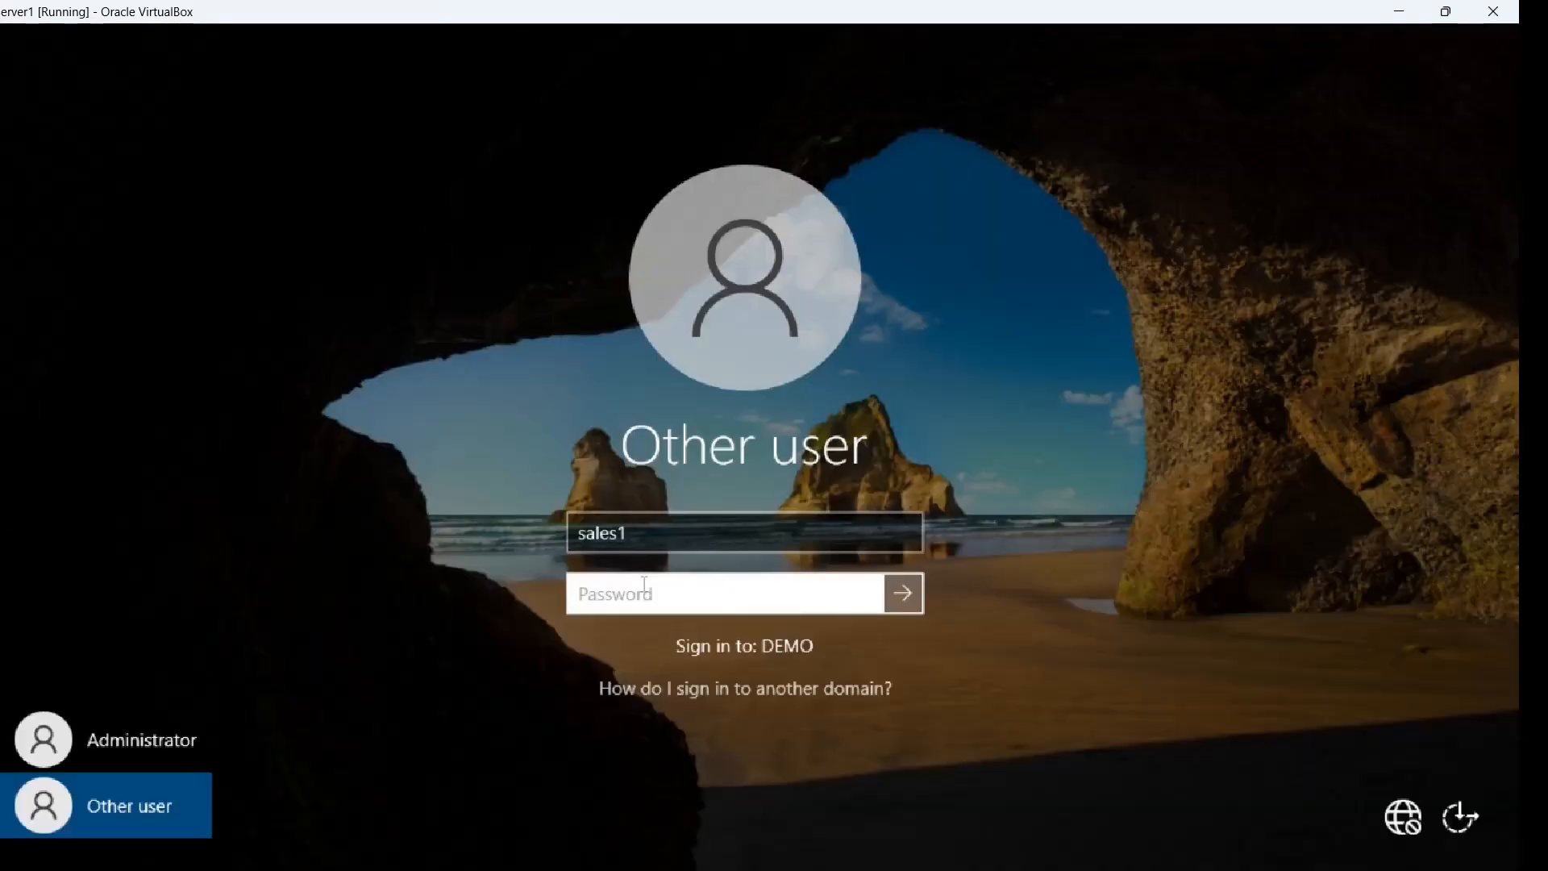
Sign in to Server1 with the sales user's password and launch Edge
type("Pa$$w0rd")
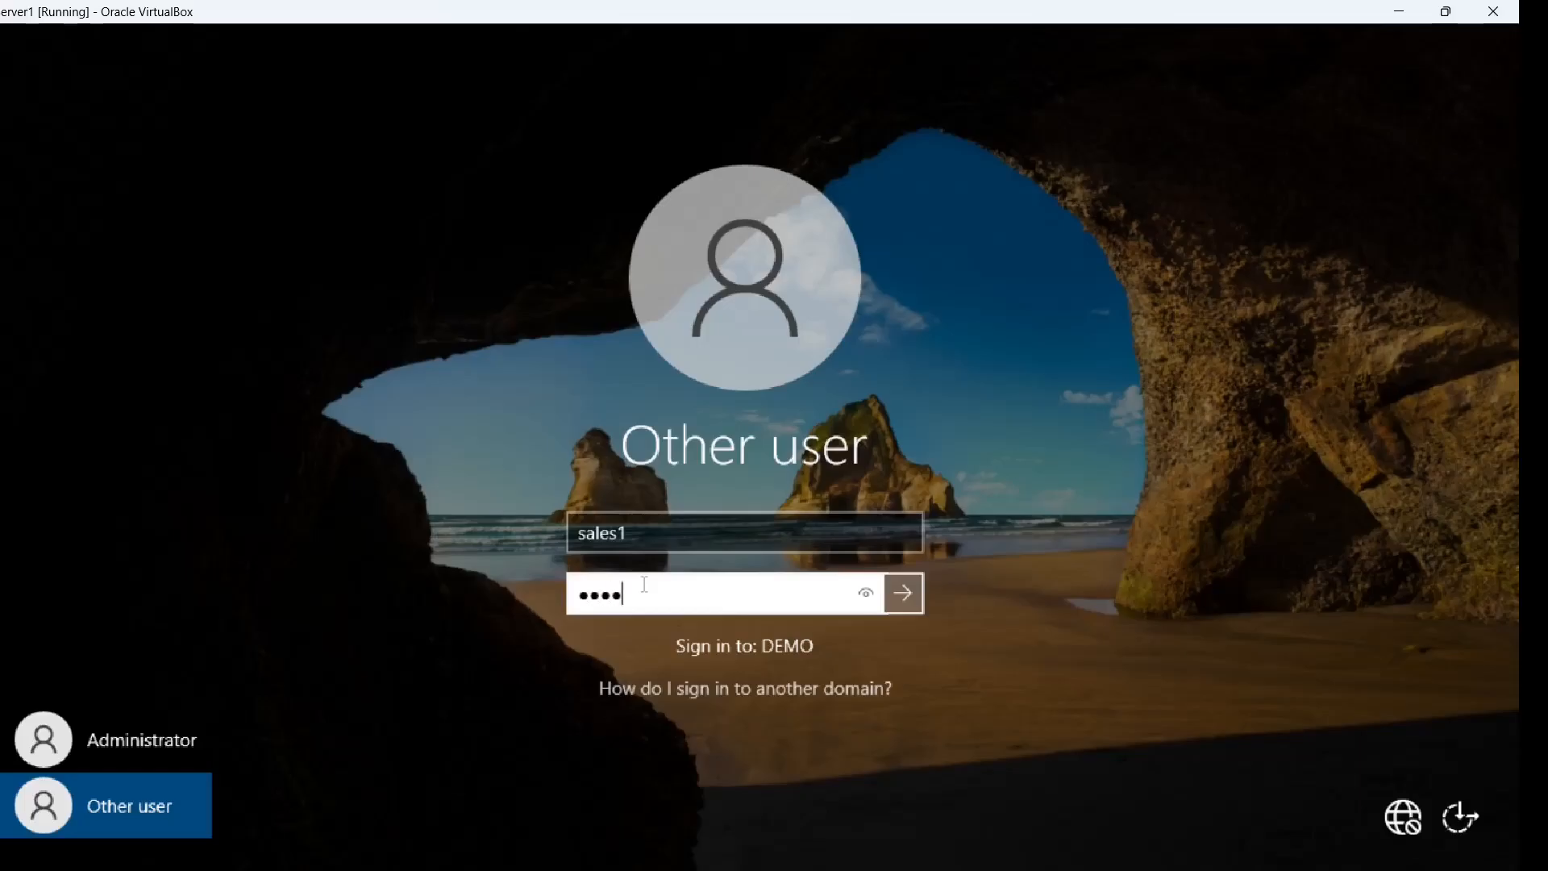
key("Return")
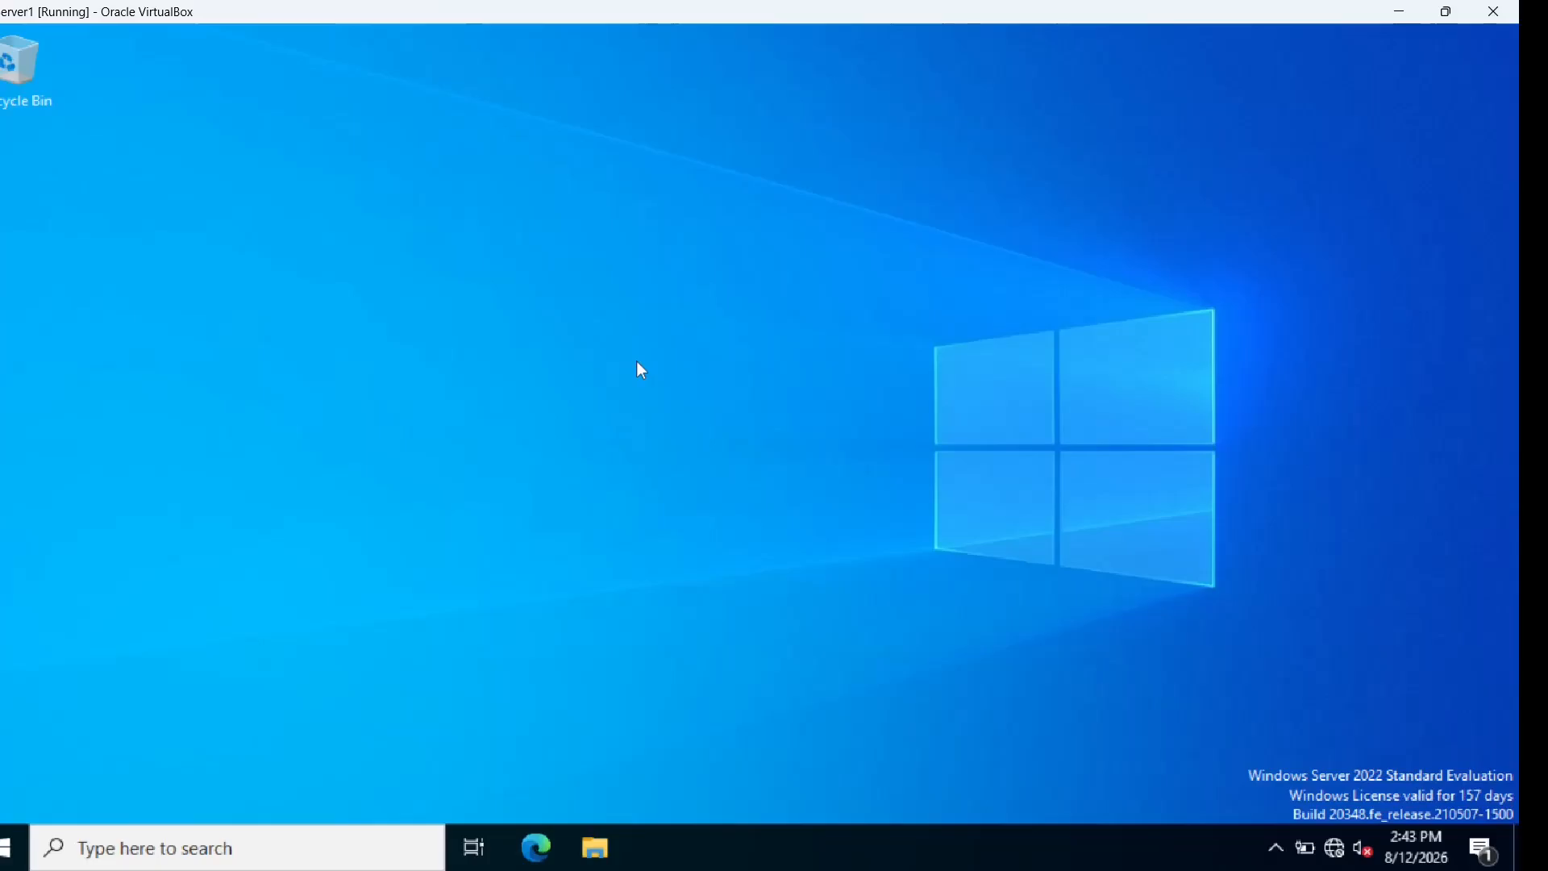
left_click(541, 844)
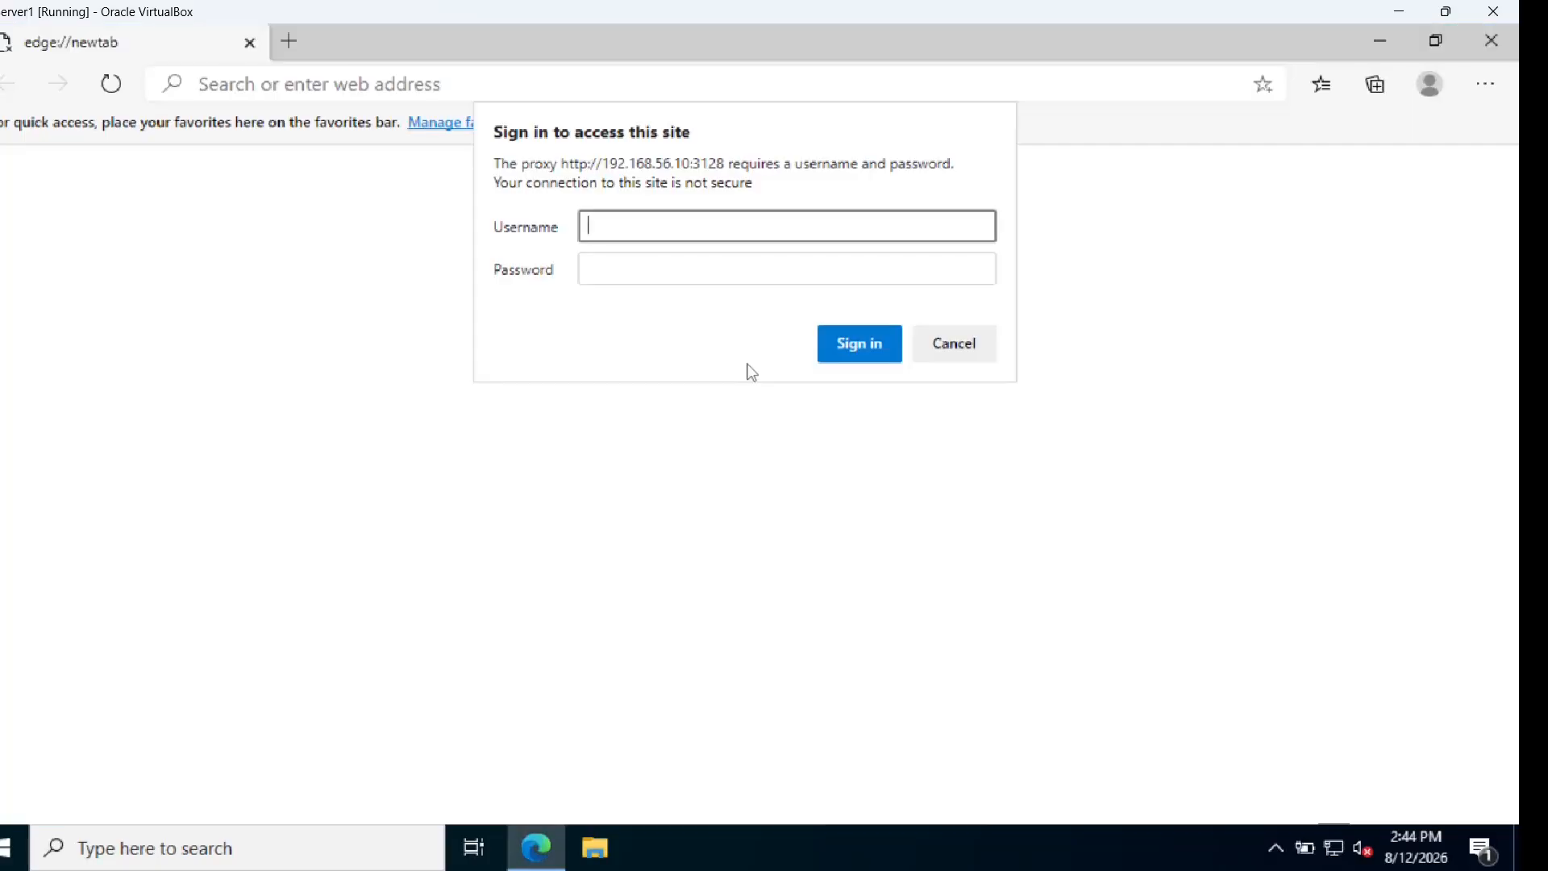
Authenticate to the proxy prompt as sales1 with the account password
left_click(696, 229)
type("sales1")
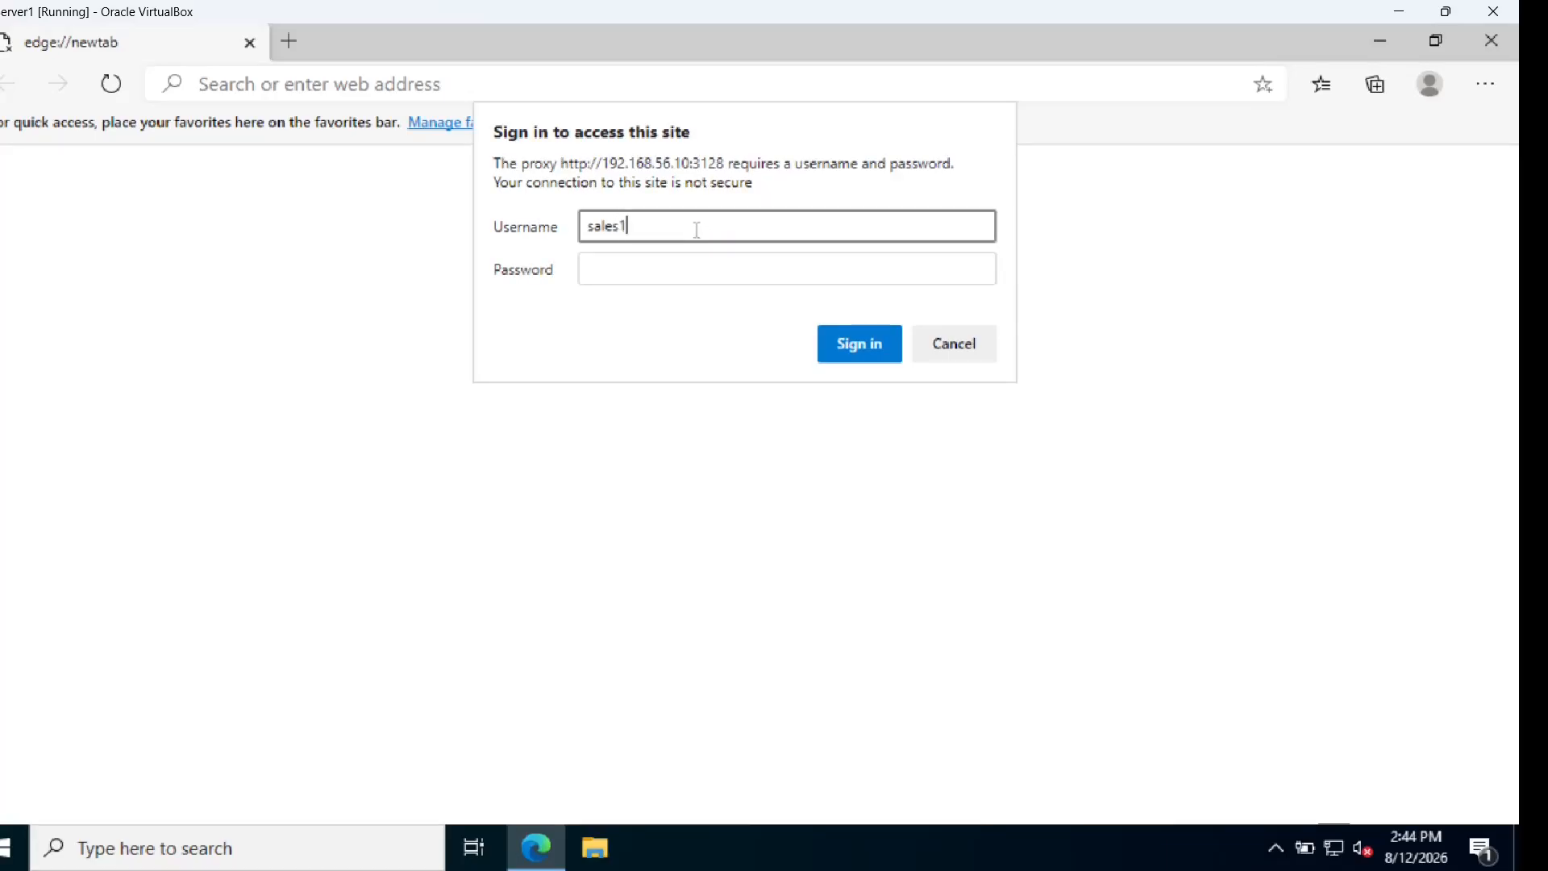
key("Tab")
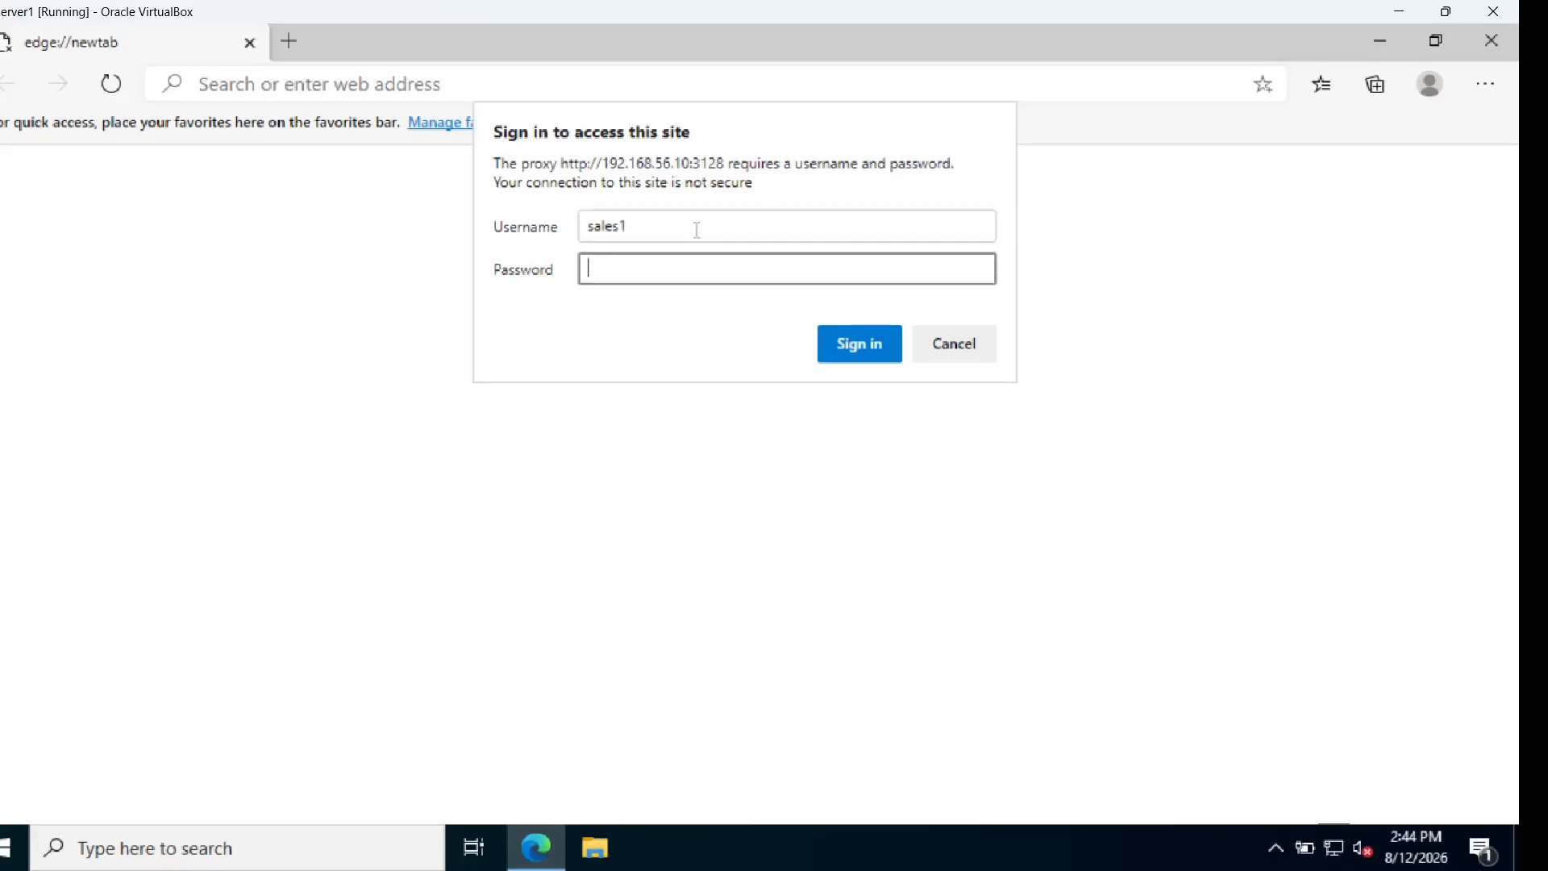
type("Pa$$w0rd")
left_click(825, 339)
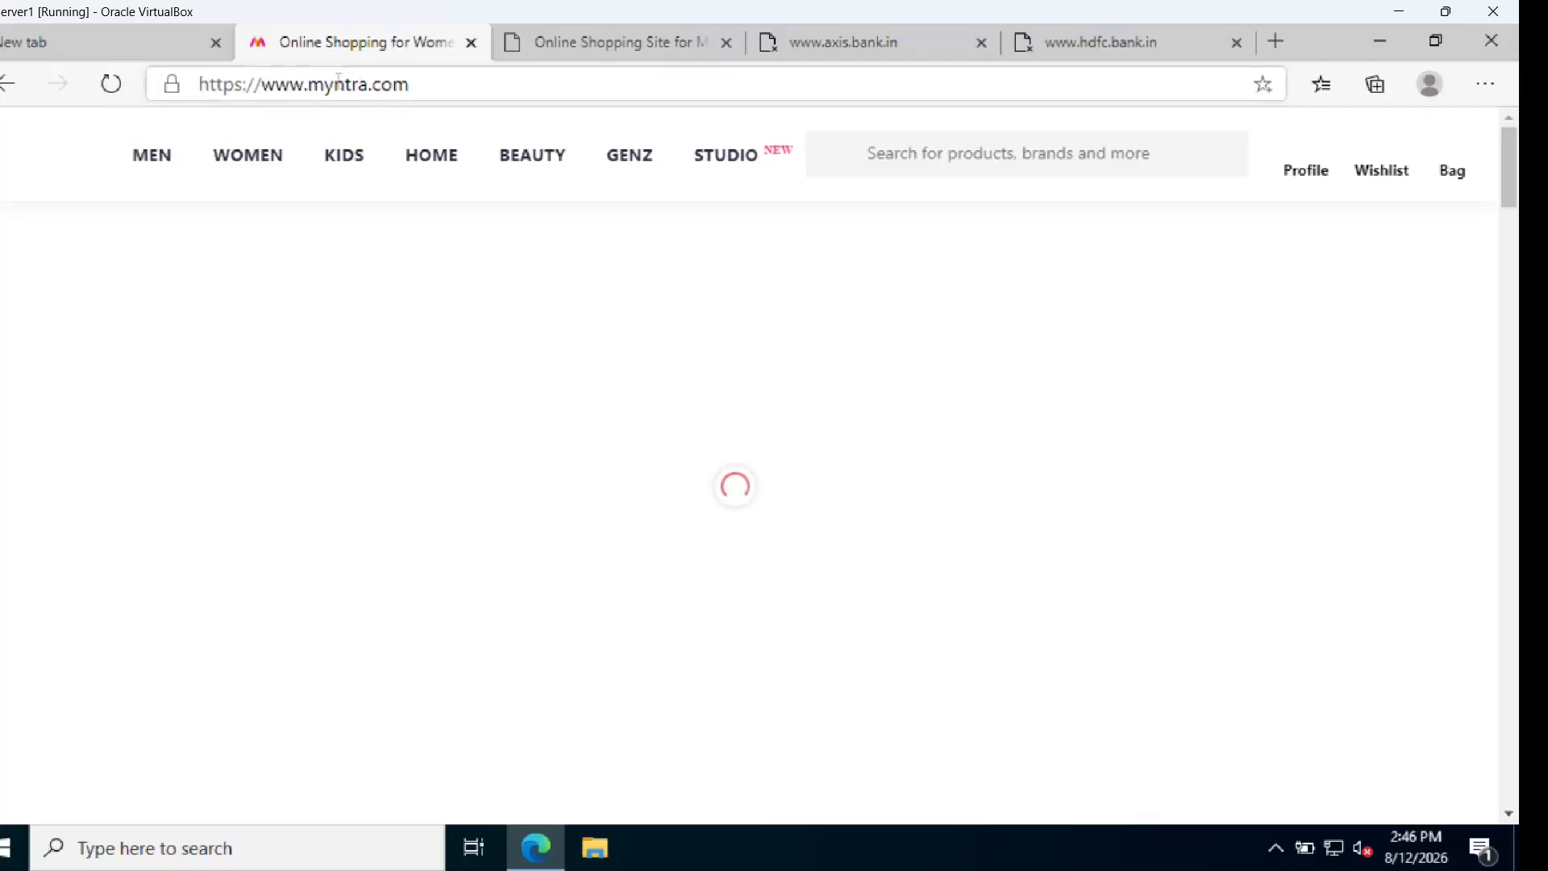
Check Flipkart, Axis, HDFC and Myntra tabs: shopping loads, banks fail; then close Edge
left_click(556, 54)
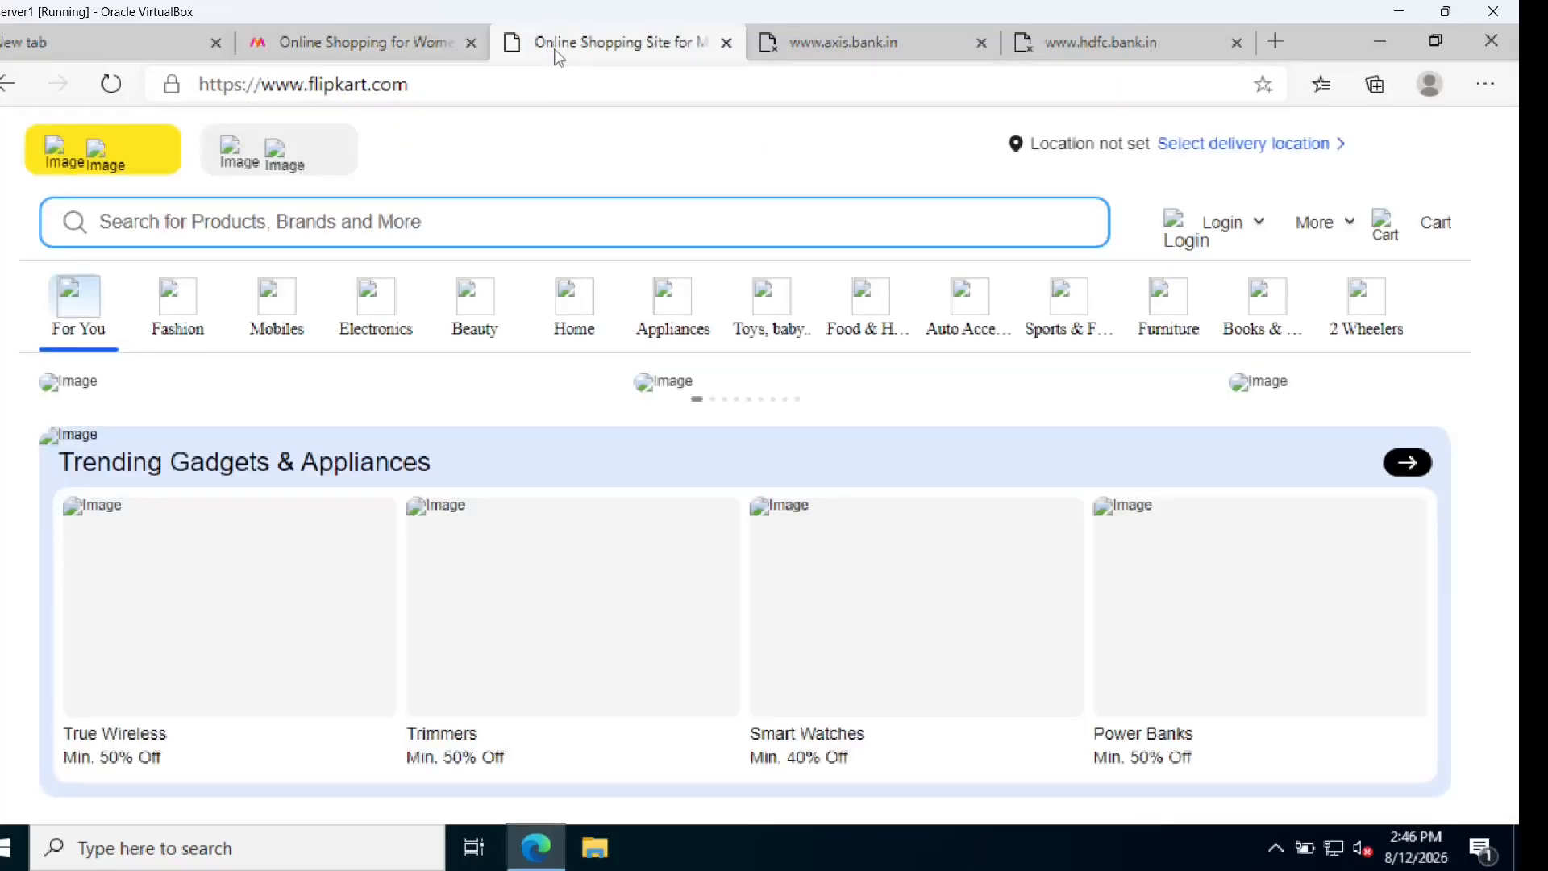
left_click(766, 49)
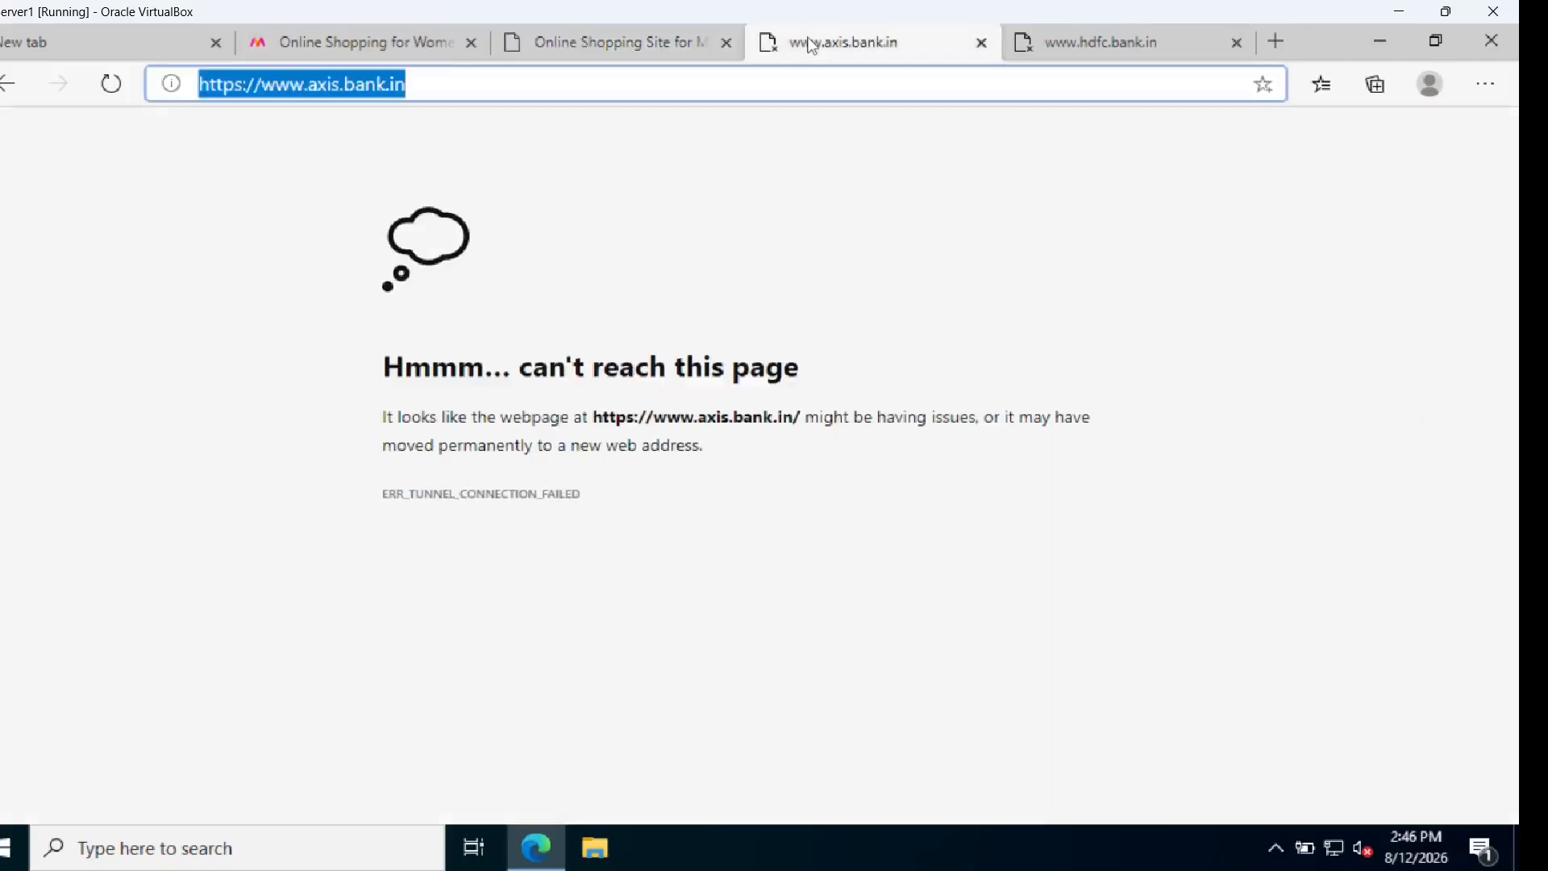
left_click(1128, 48)
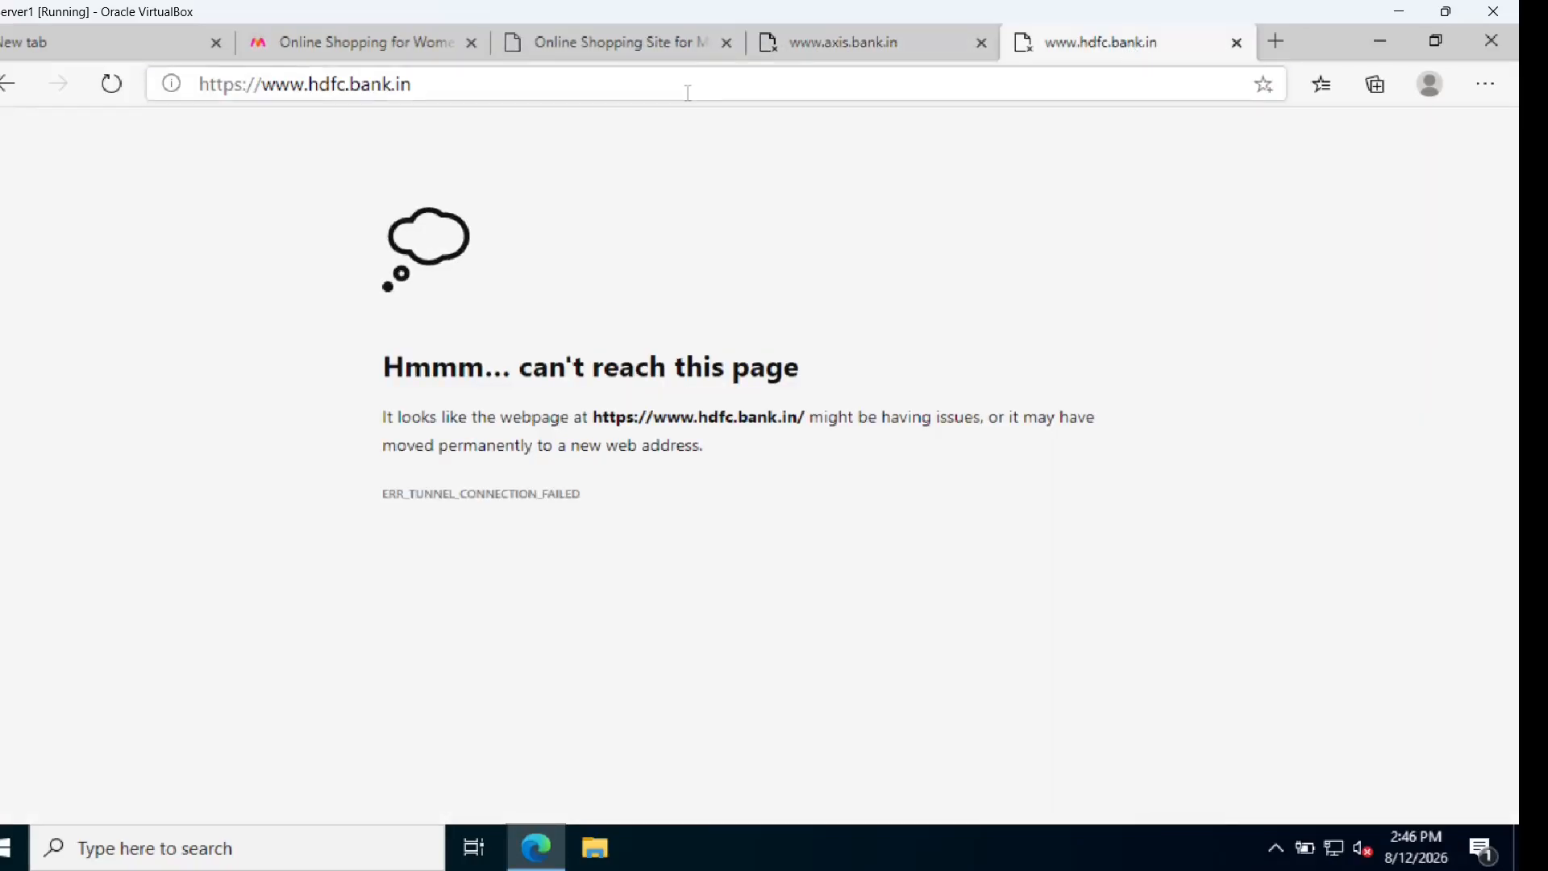
left_click(397, 45)
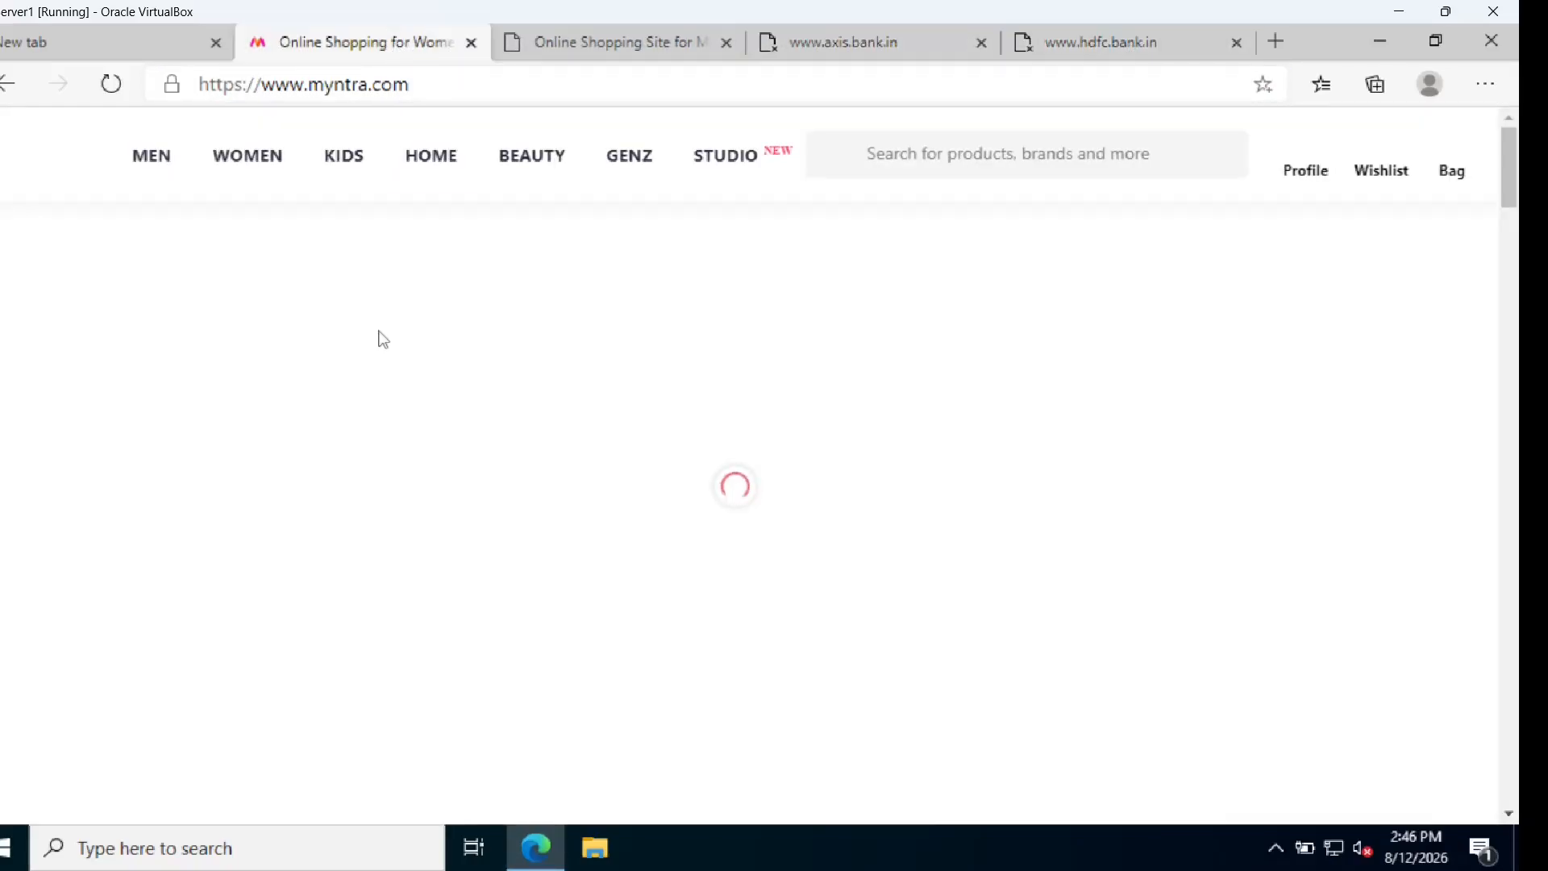
left_click(619, 44)
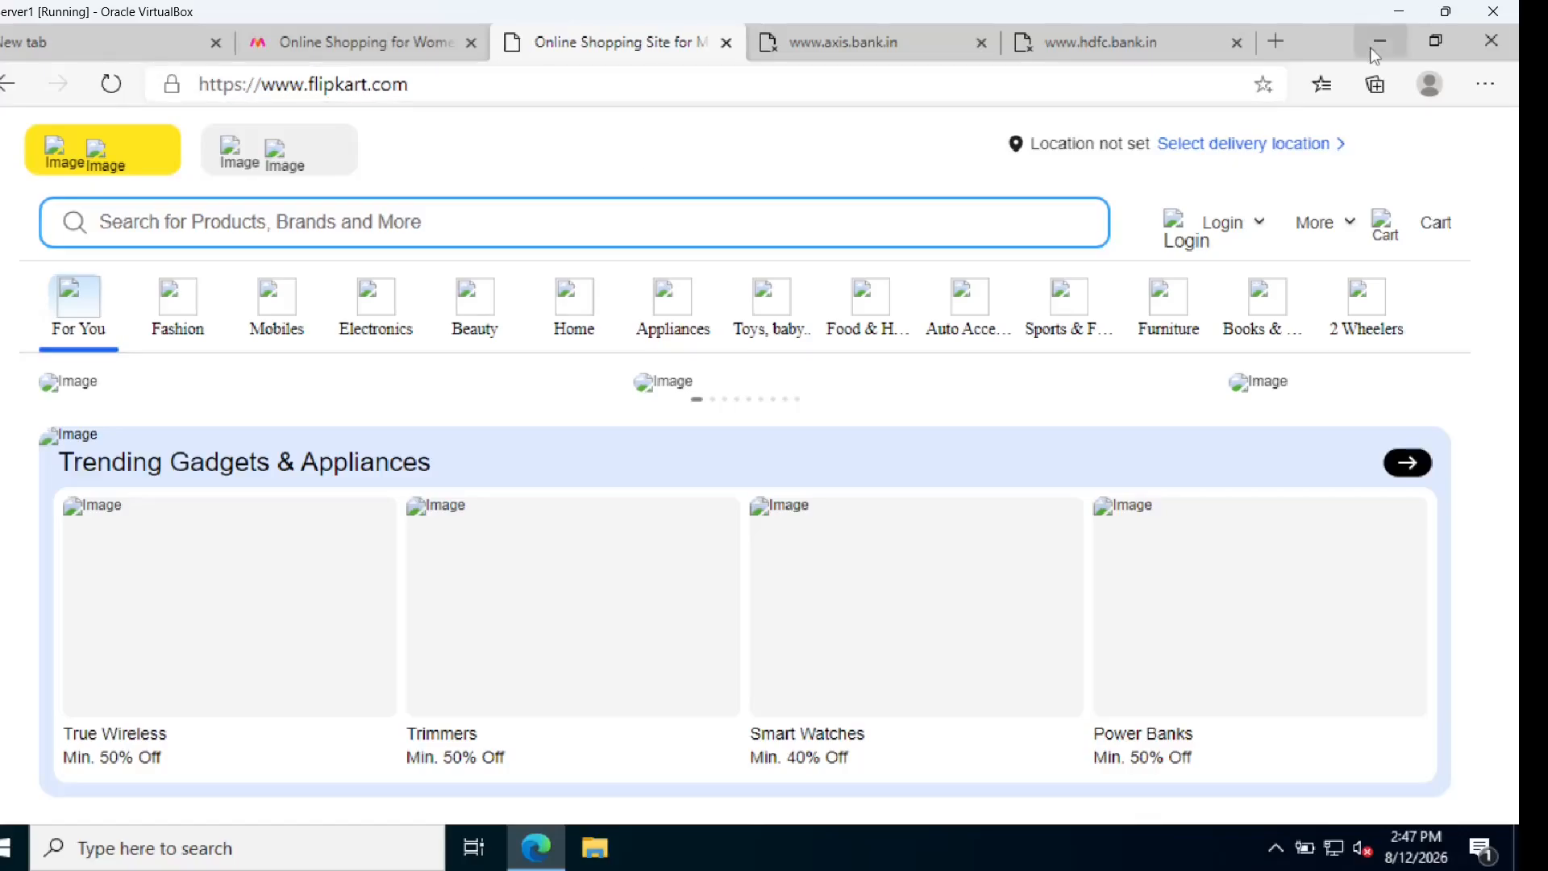
left_click(1483, 40)
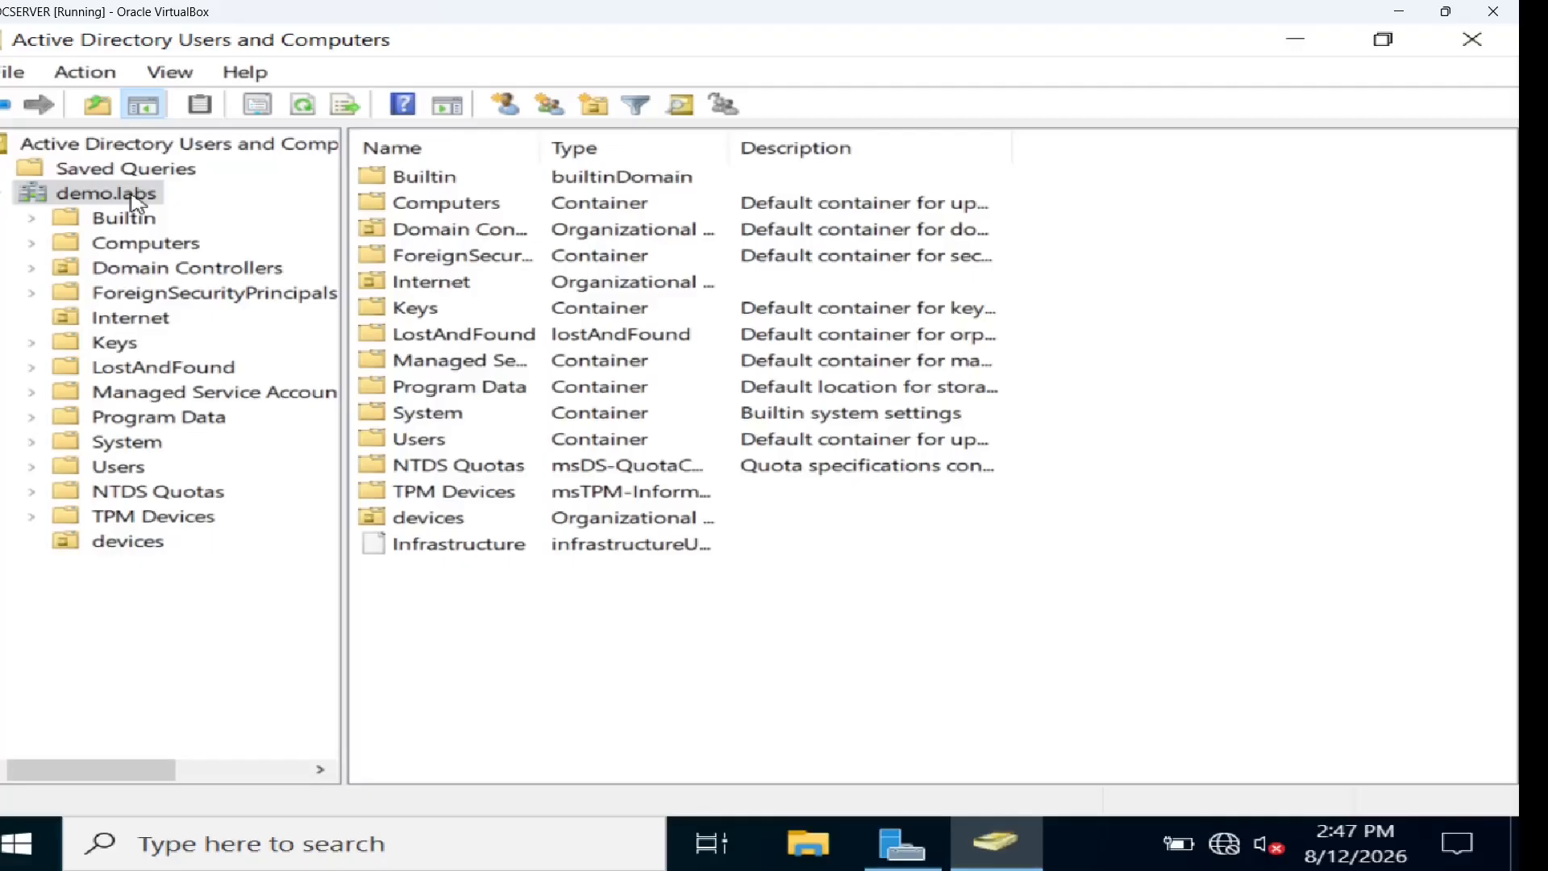
Create a purchase organizational unit under demo.labs
right_click(136, 202)
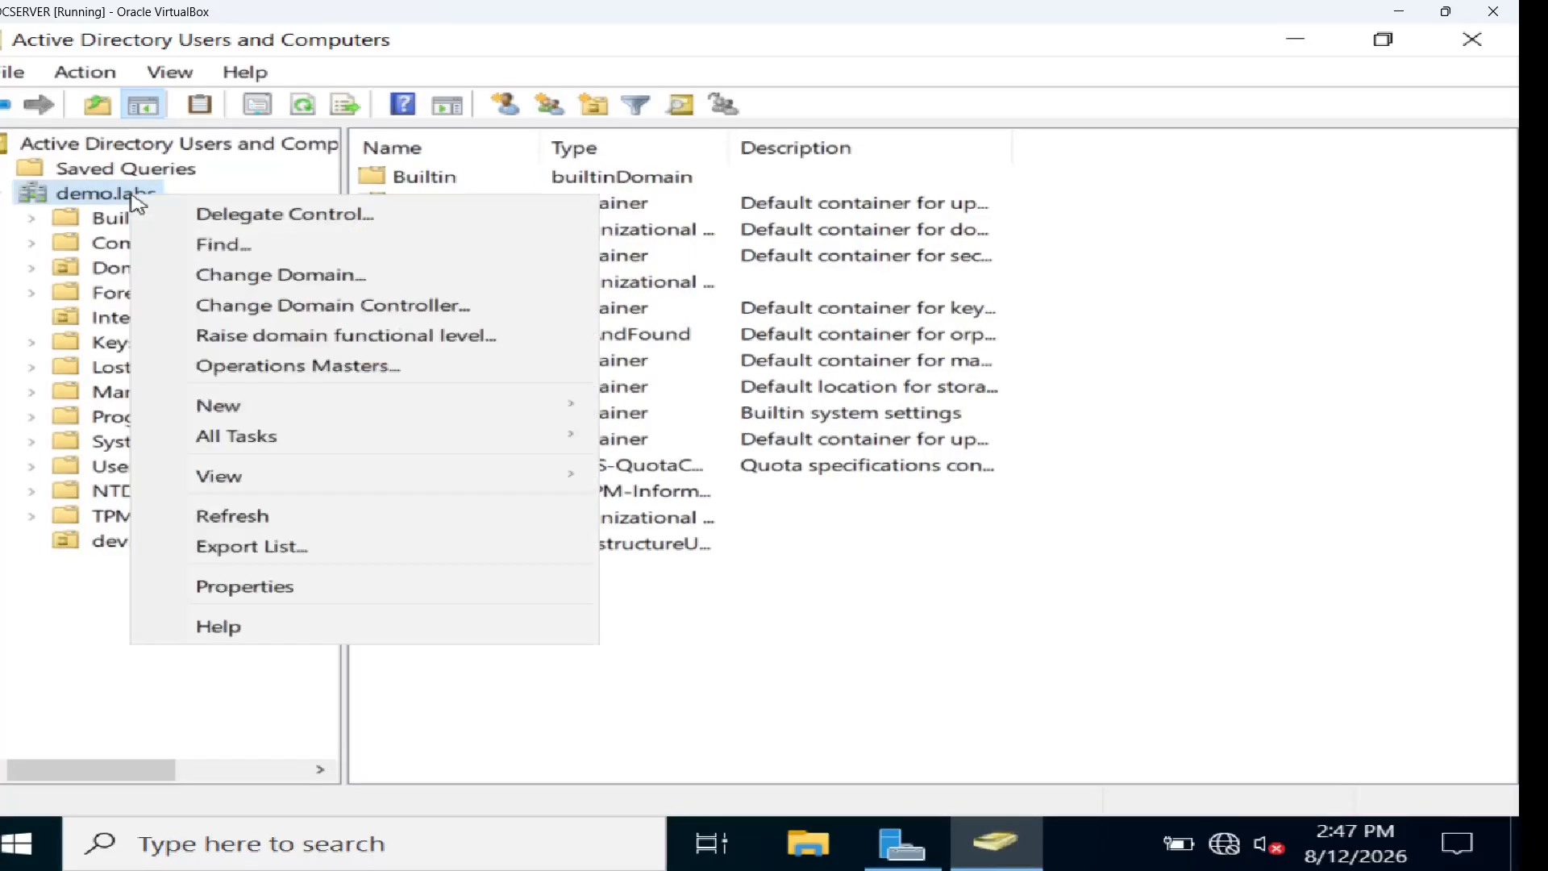
mouse_move(436, 405)
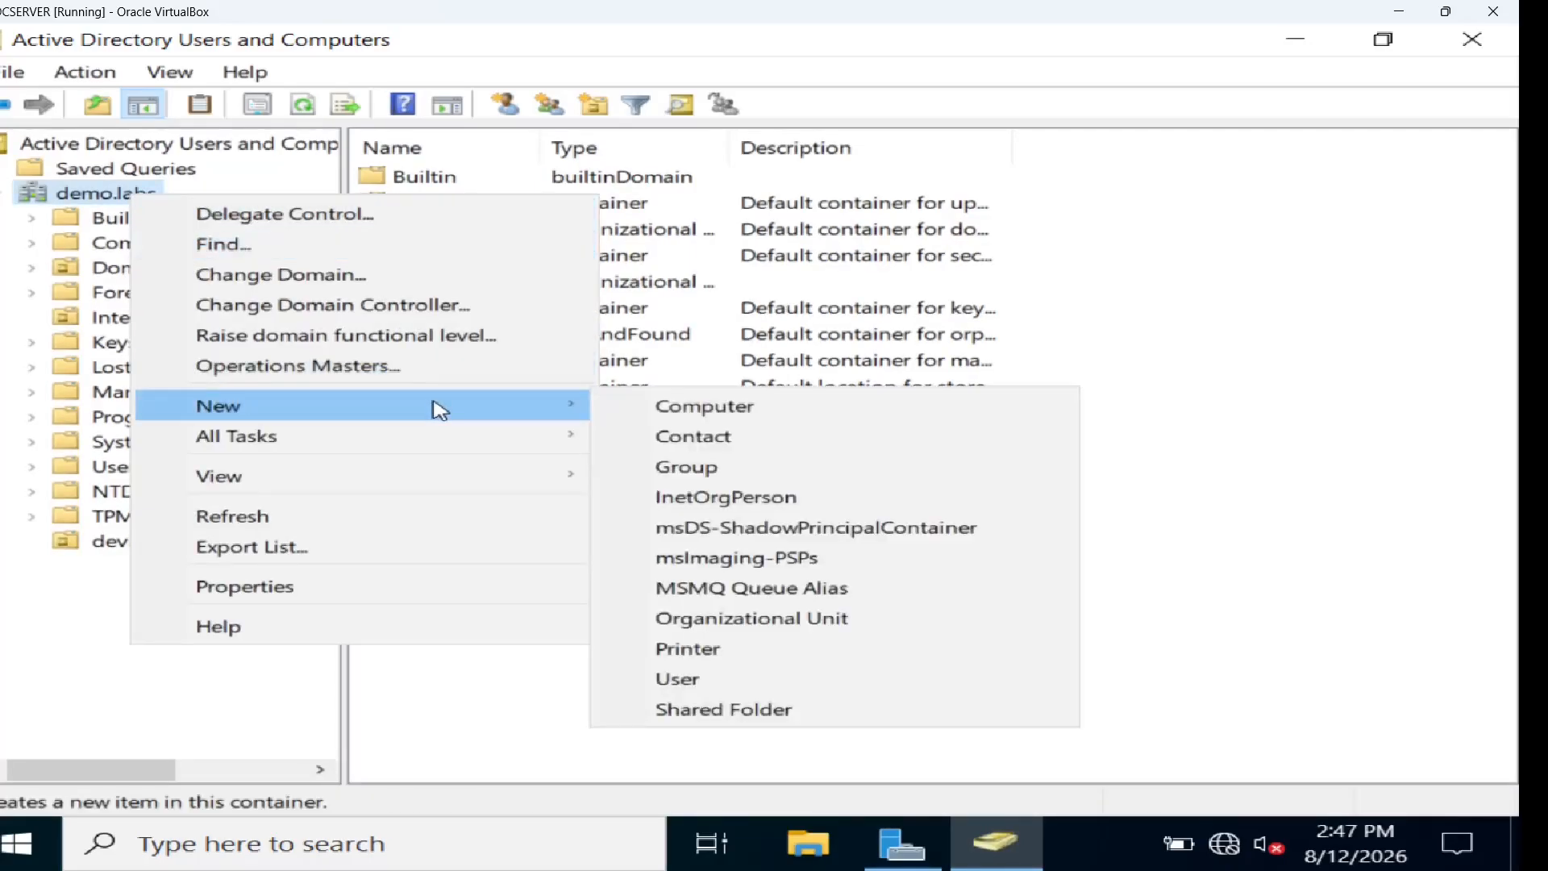
left_click(748, 627)
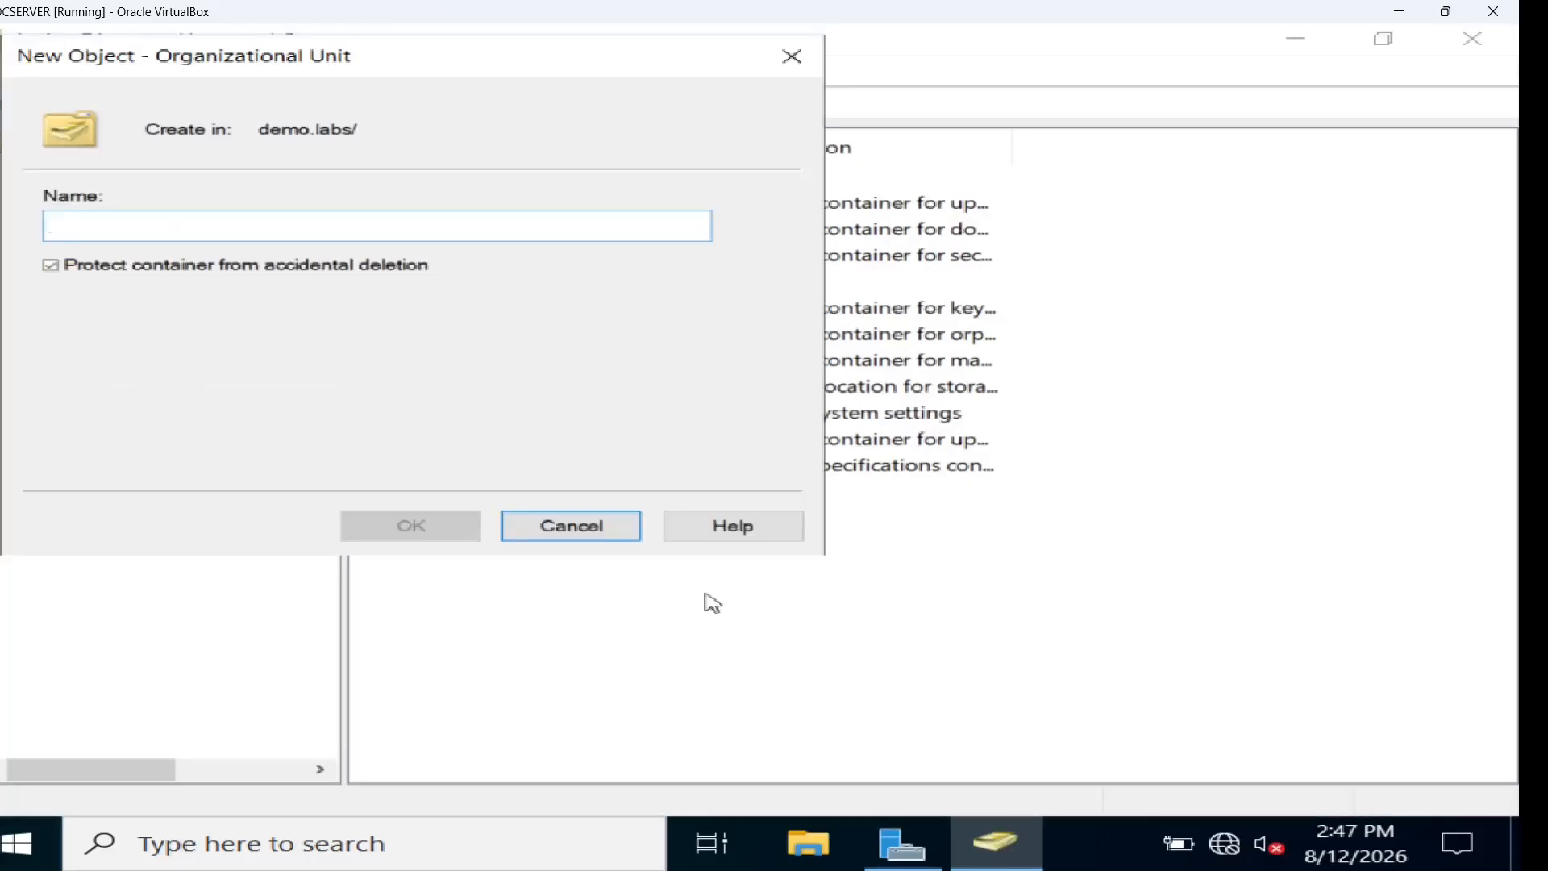
type("p")
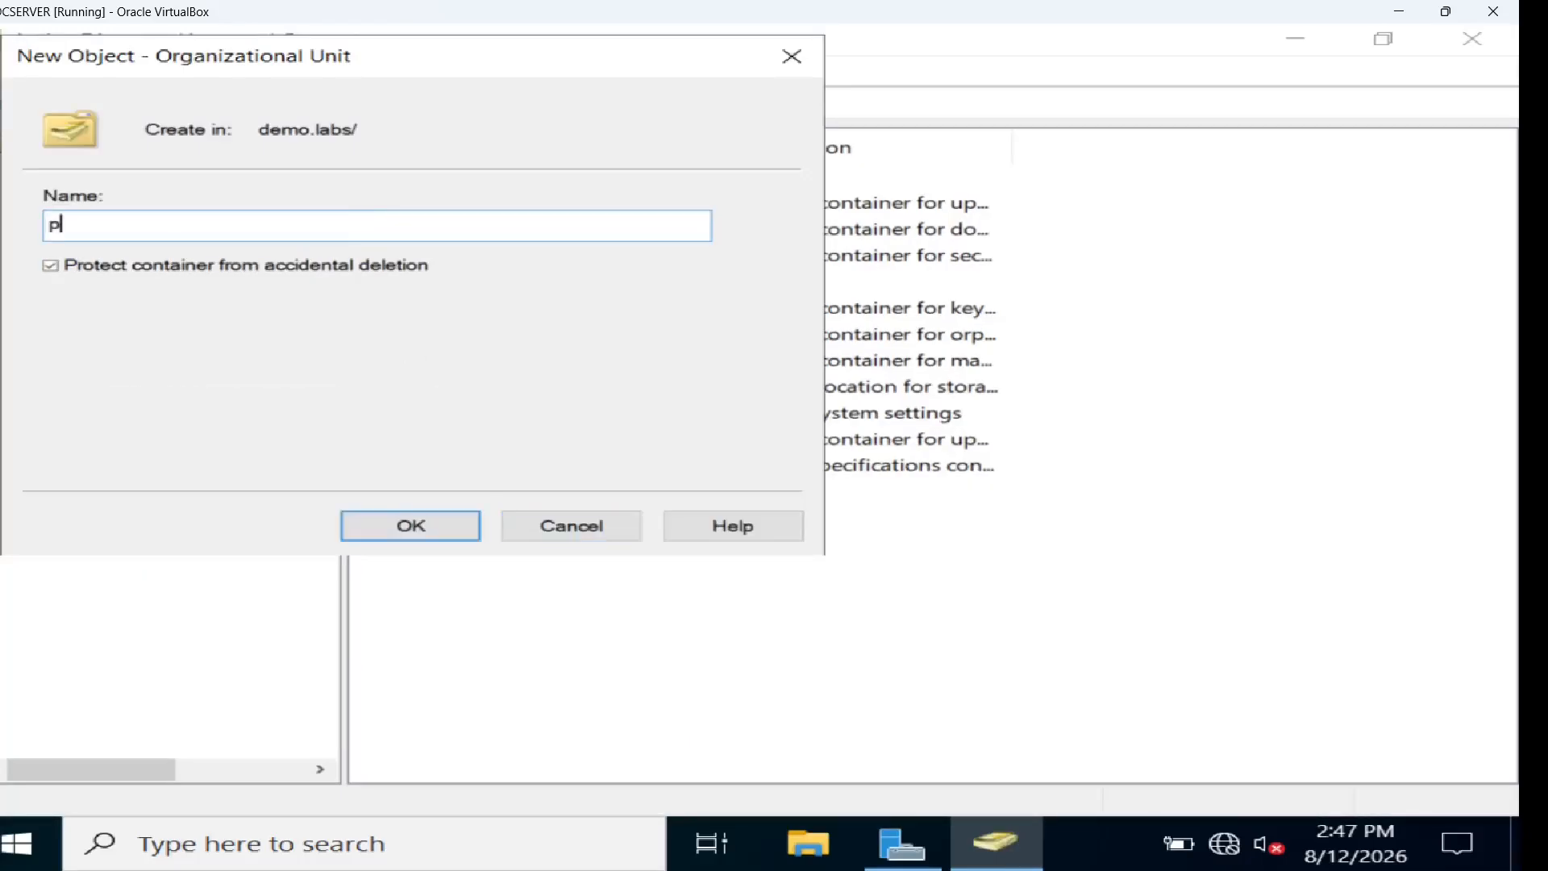
type("urchase")
left_click(451, 538)
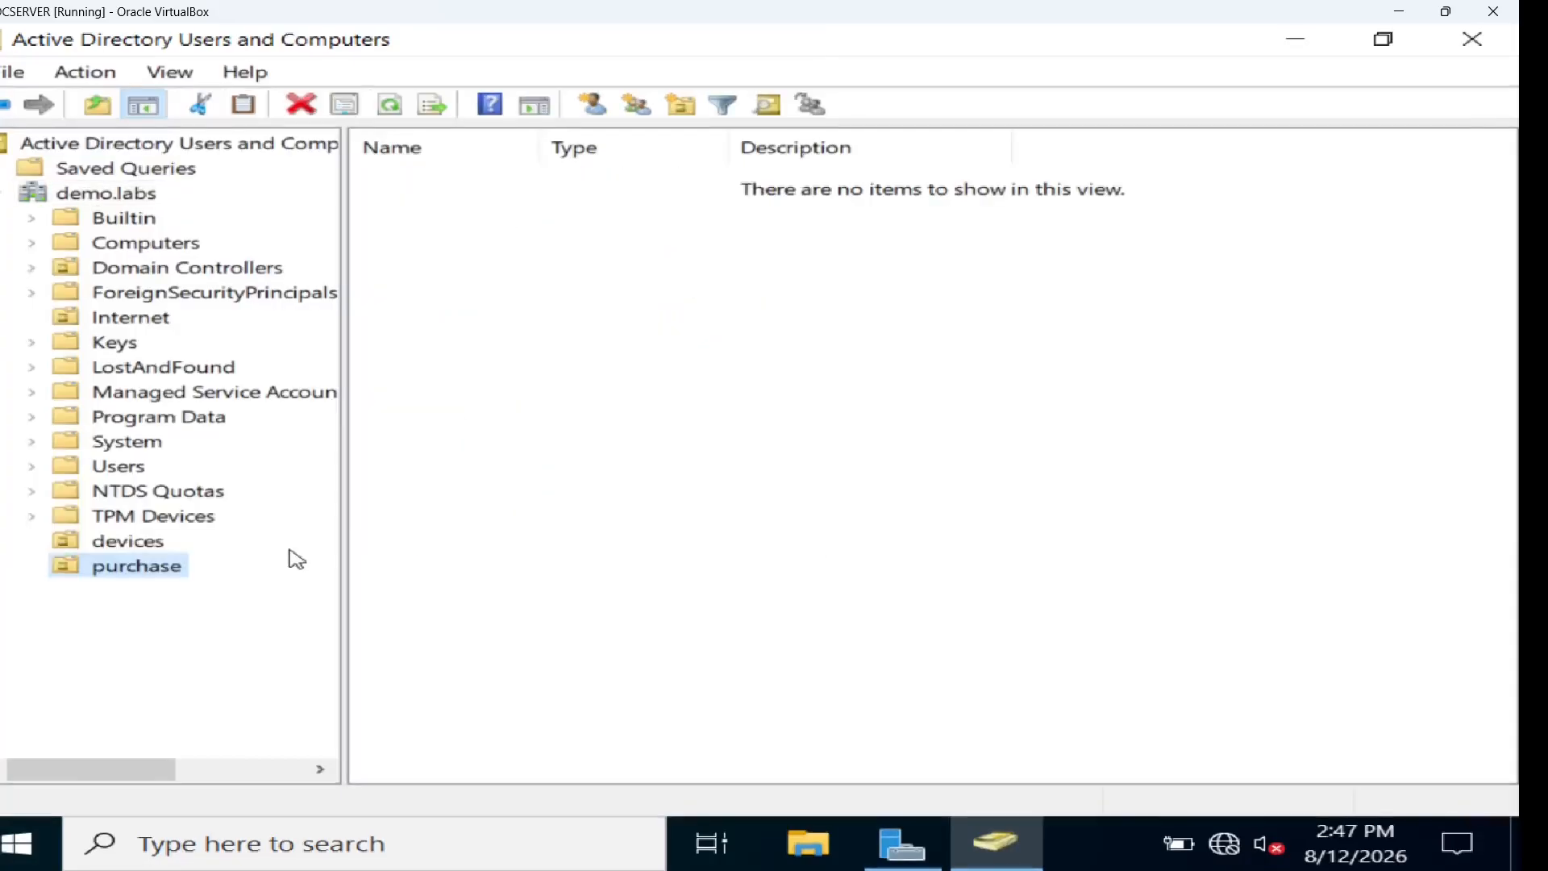
Add user p1 (logon name p1) to purchase without forcing a password change at next logon
right_click(530, 445)
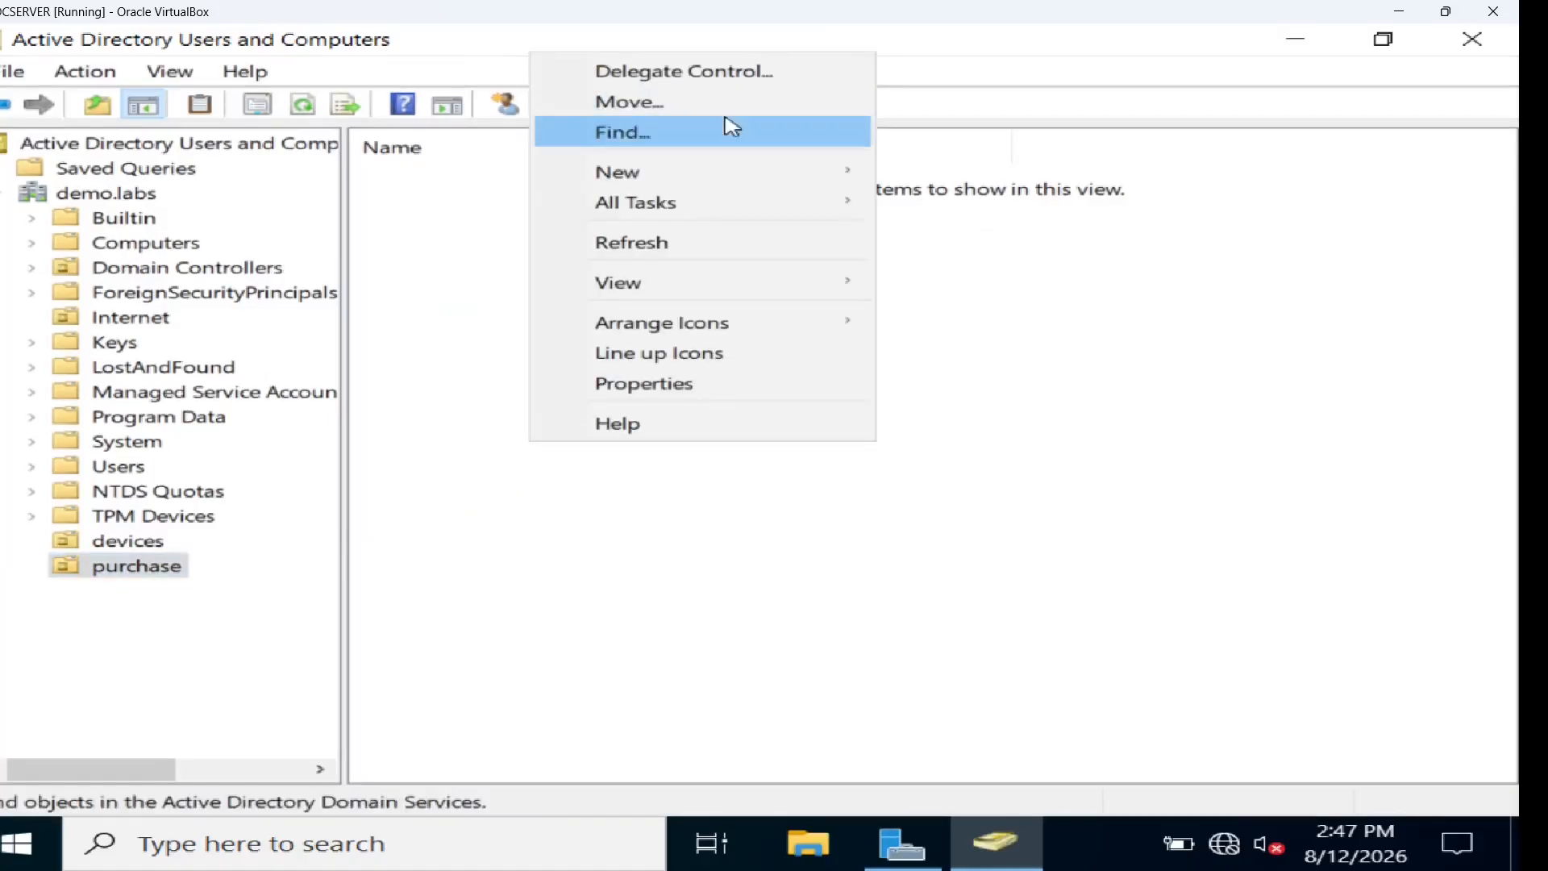
mouse_move(739, 166)
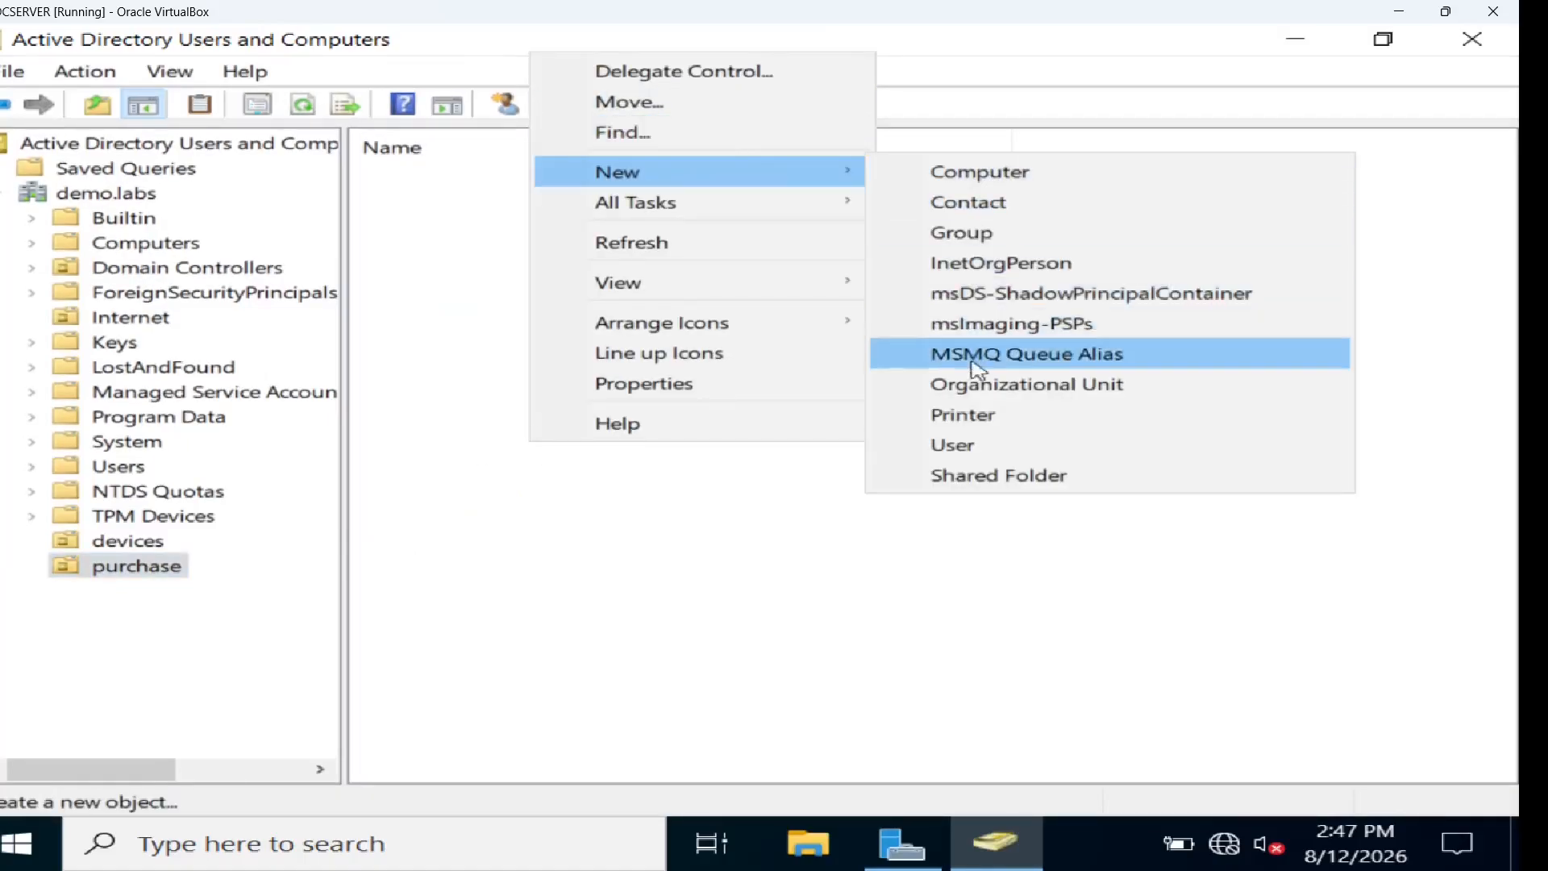
left_click(971, 444)
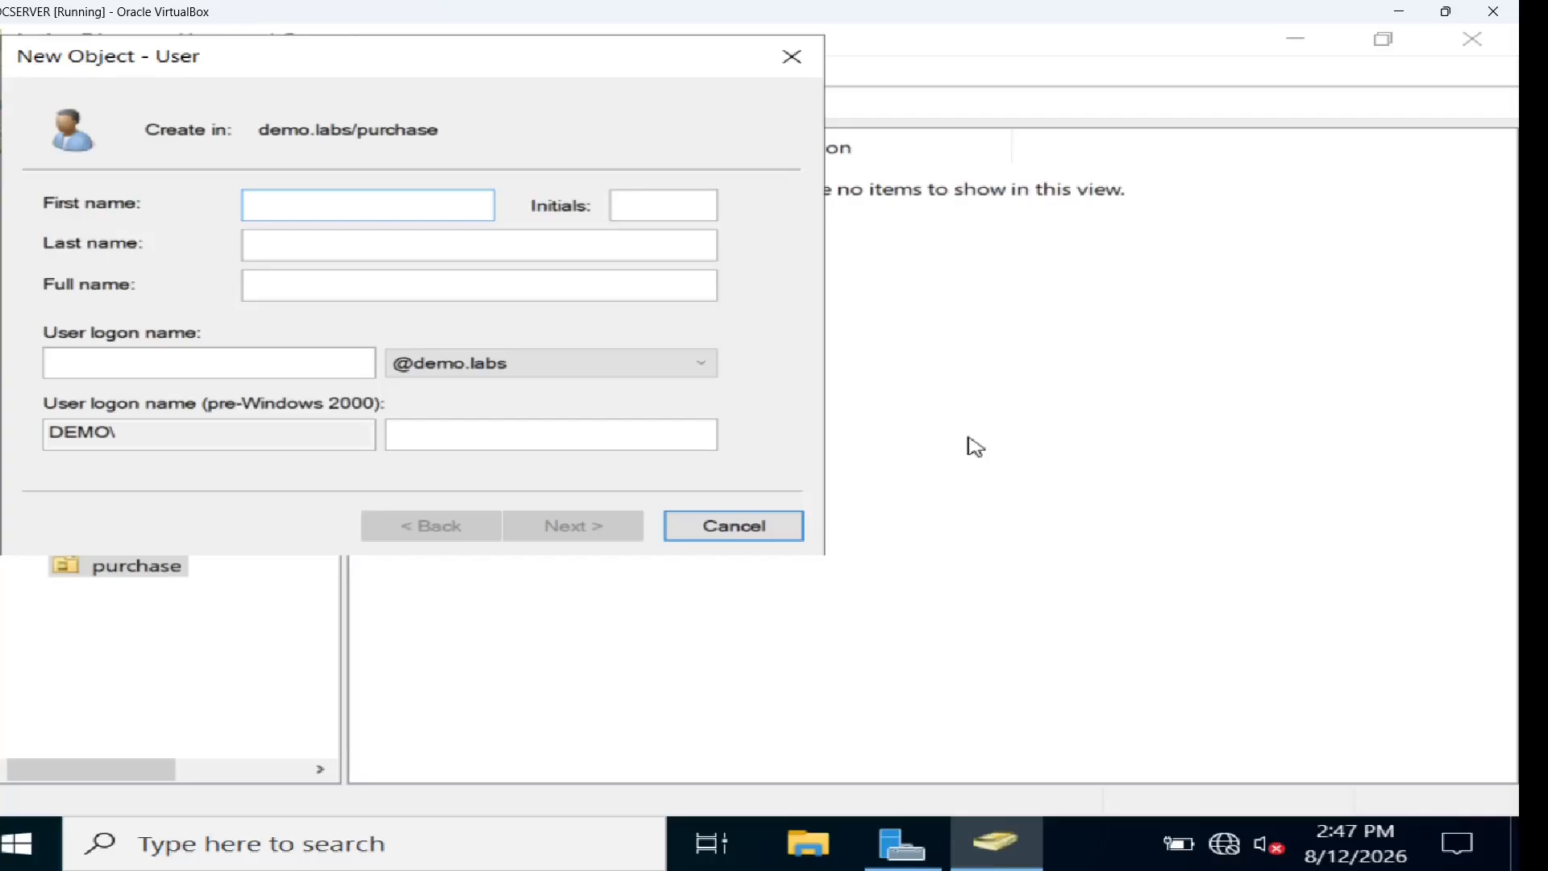
type("p1")
left_click(301, 361)
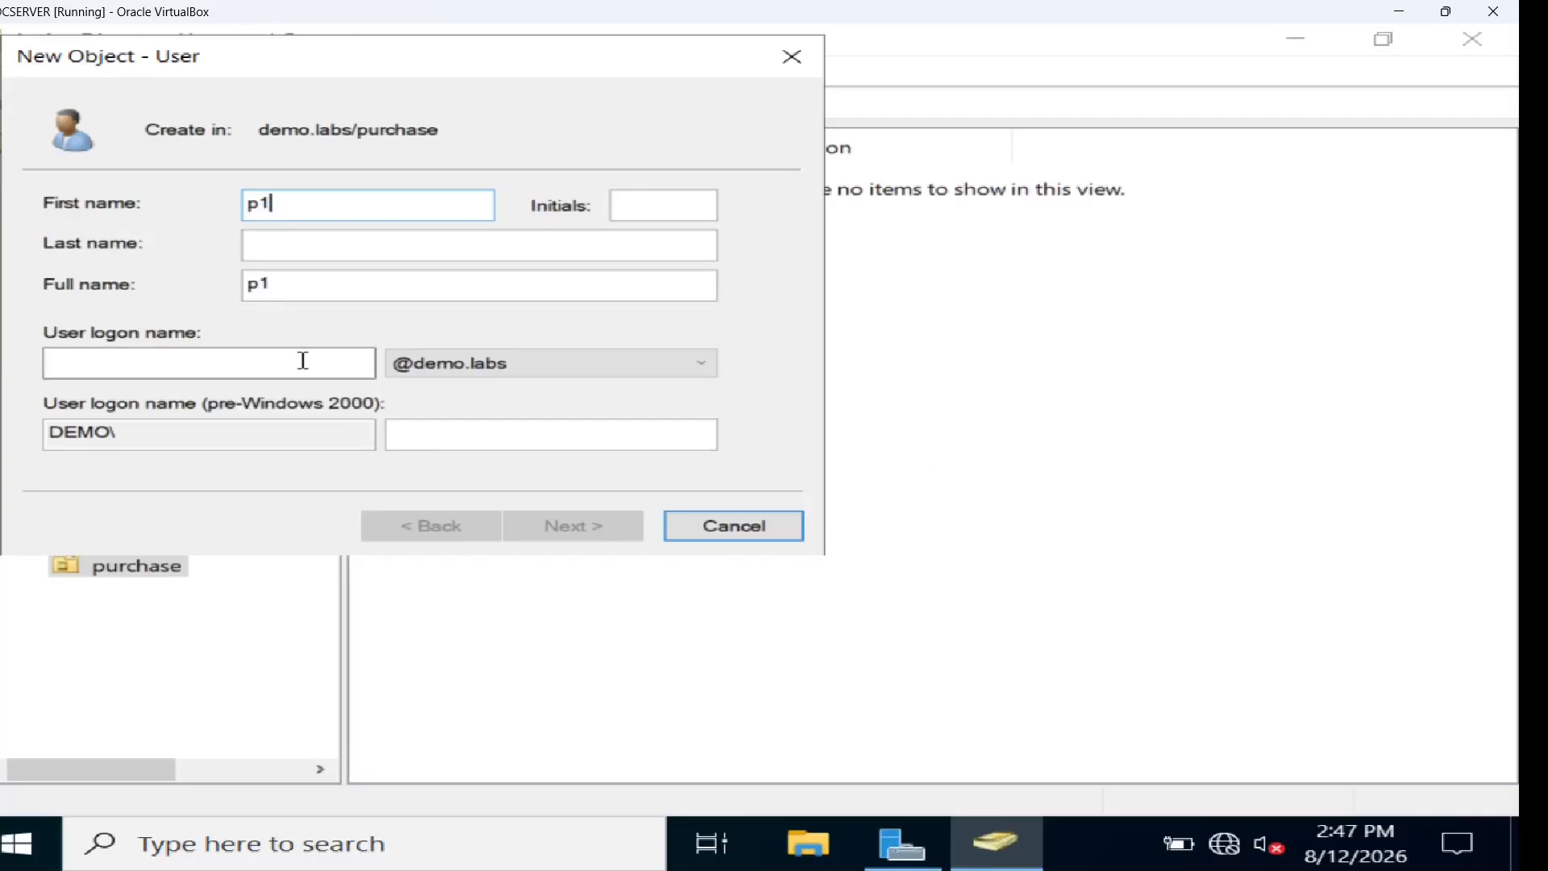
type("p1")
left_click(629, 534)
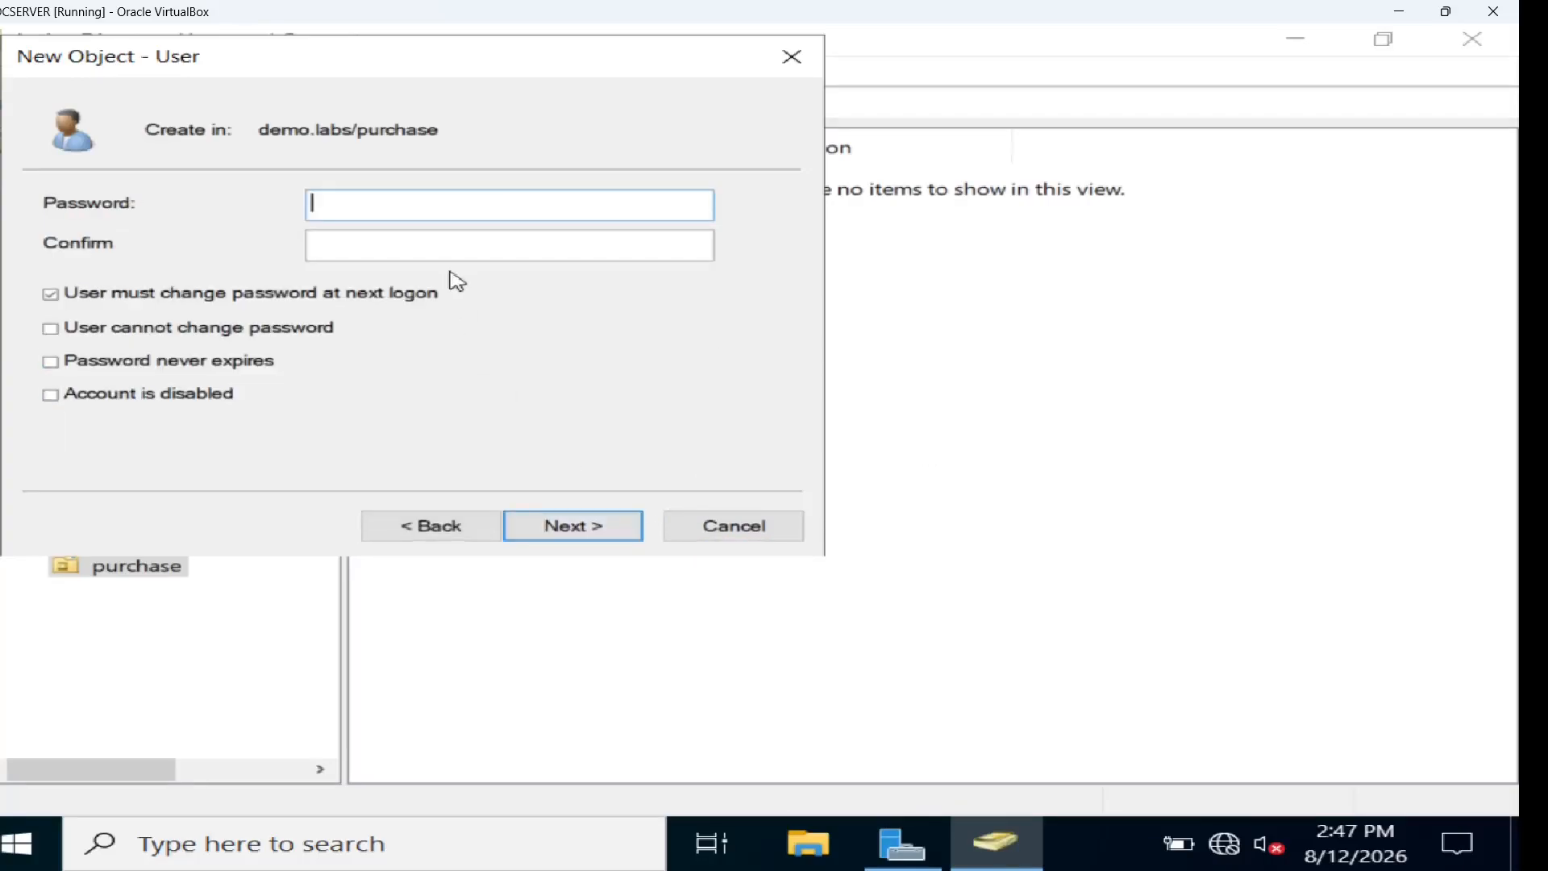
left_click(266, 293)
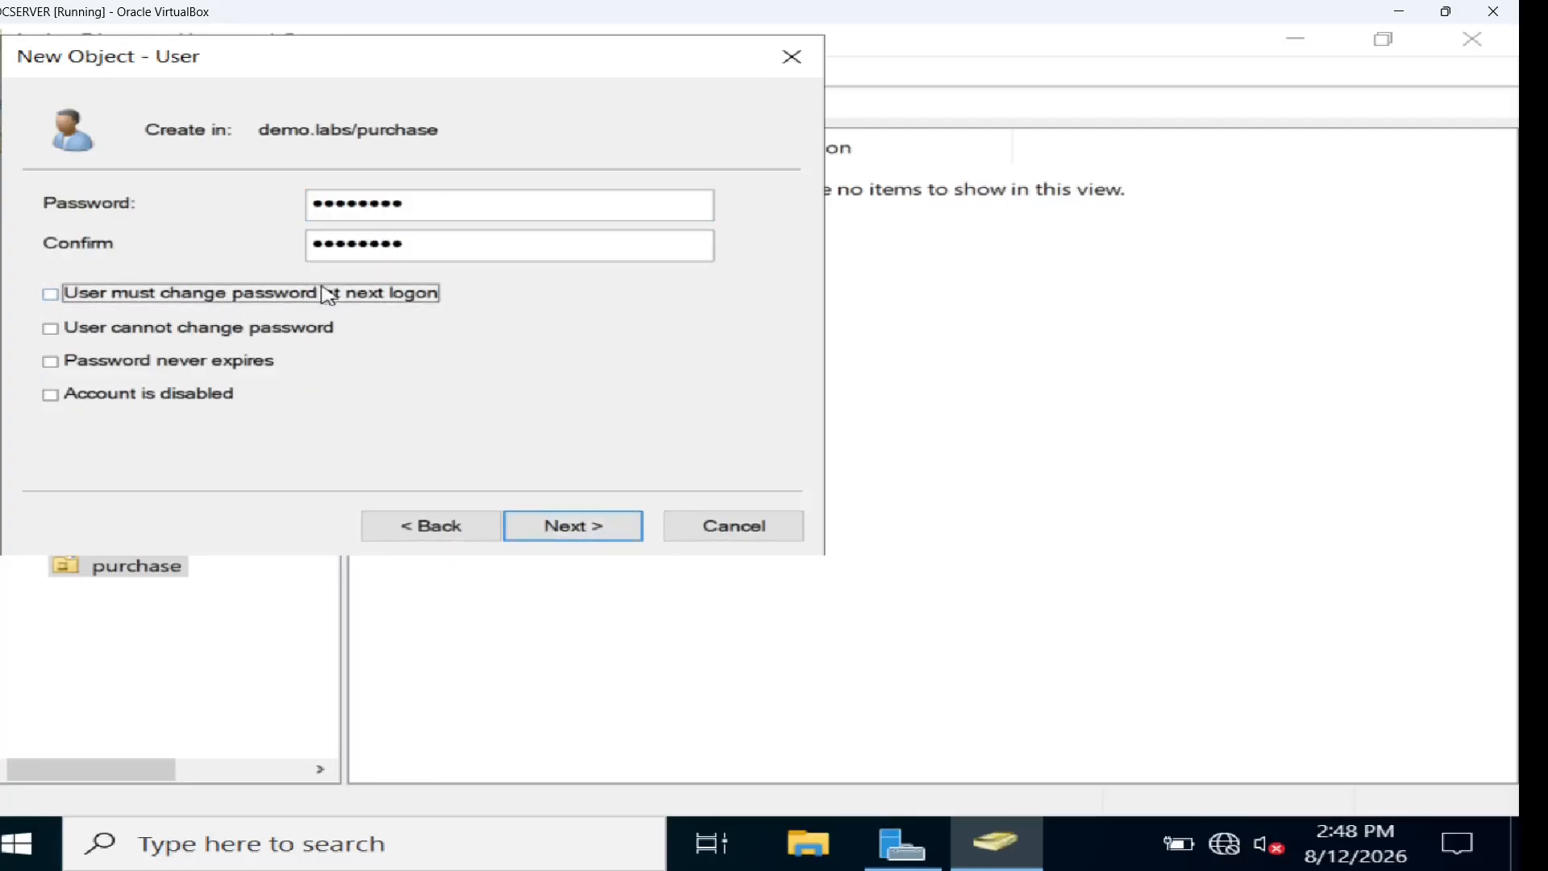
left_click(575, 529)
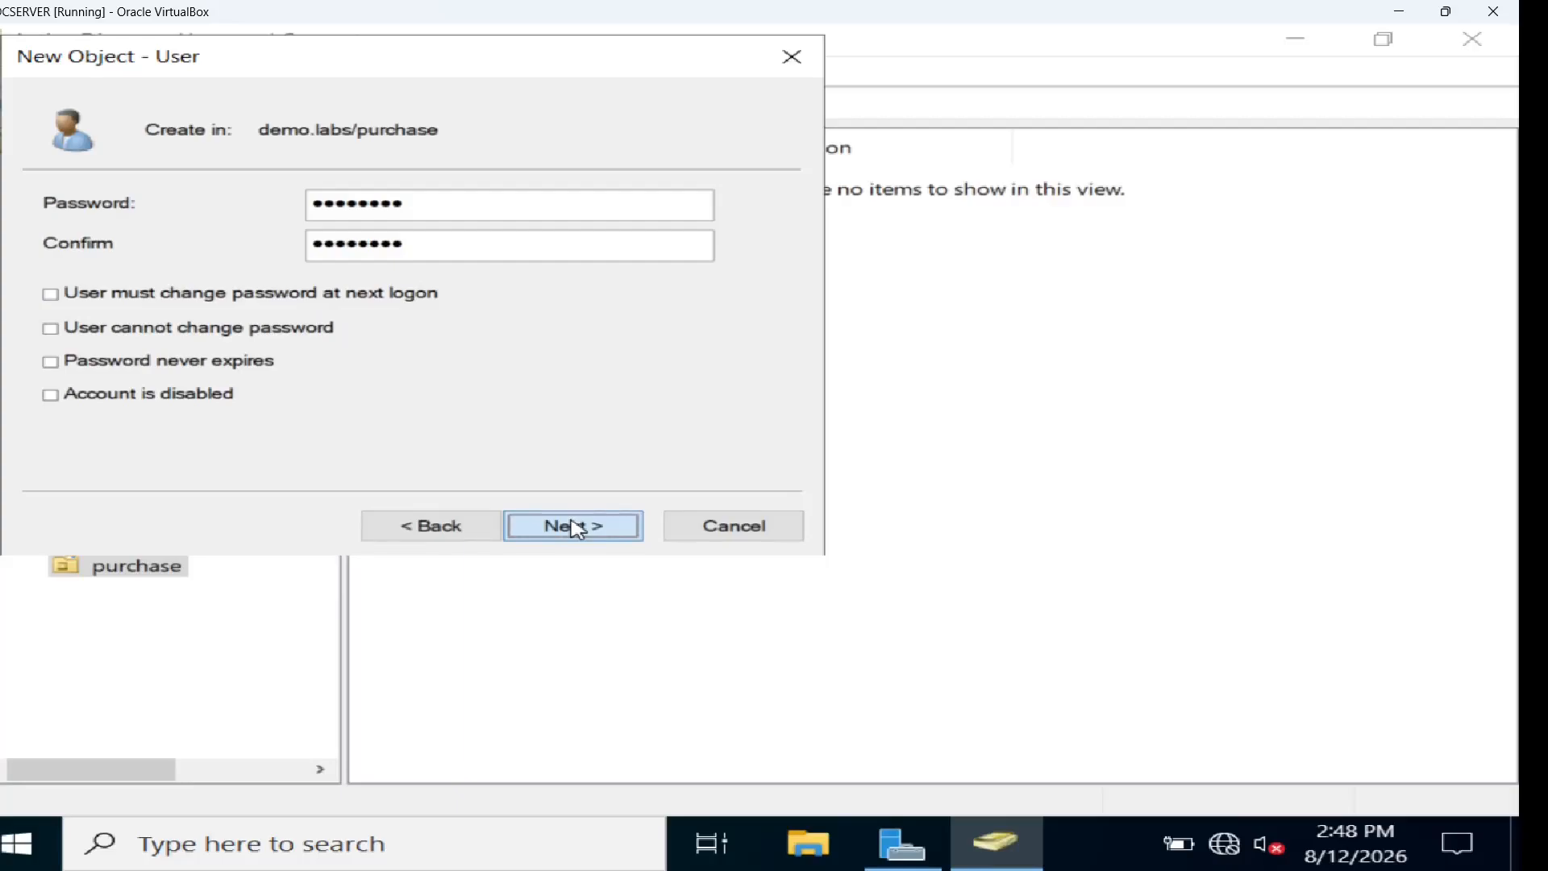
left_click(576, 528)
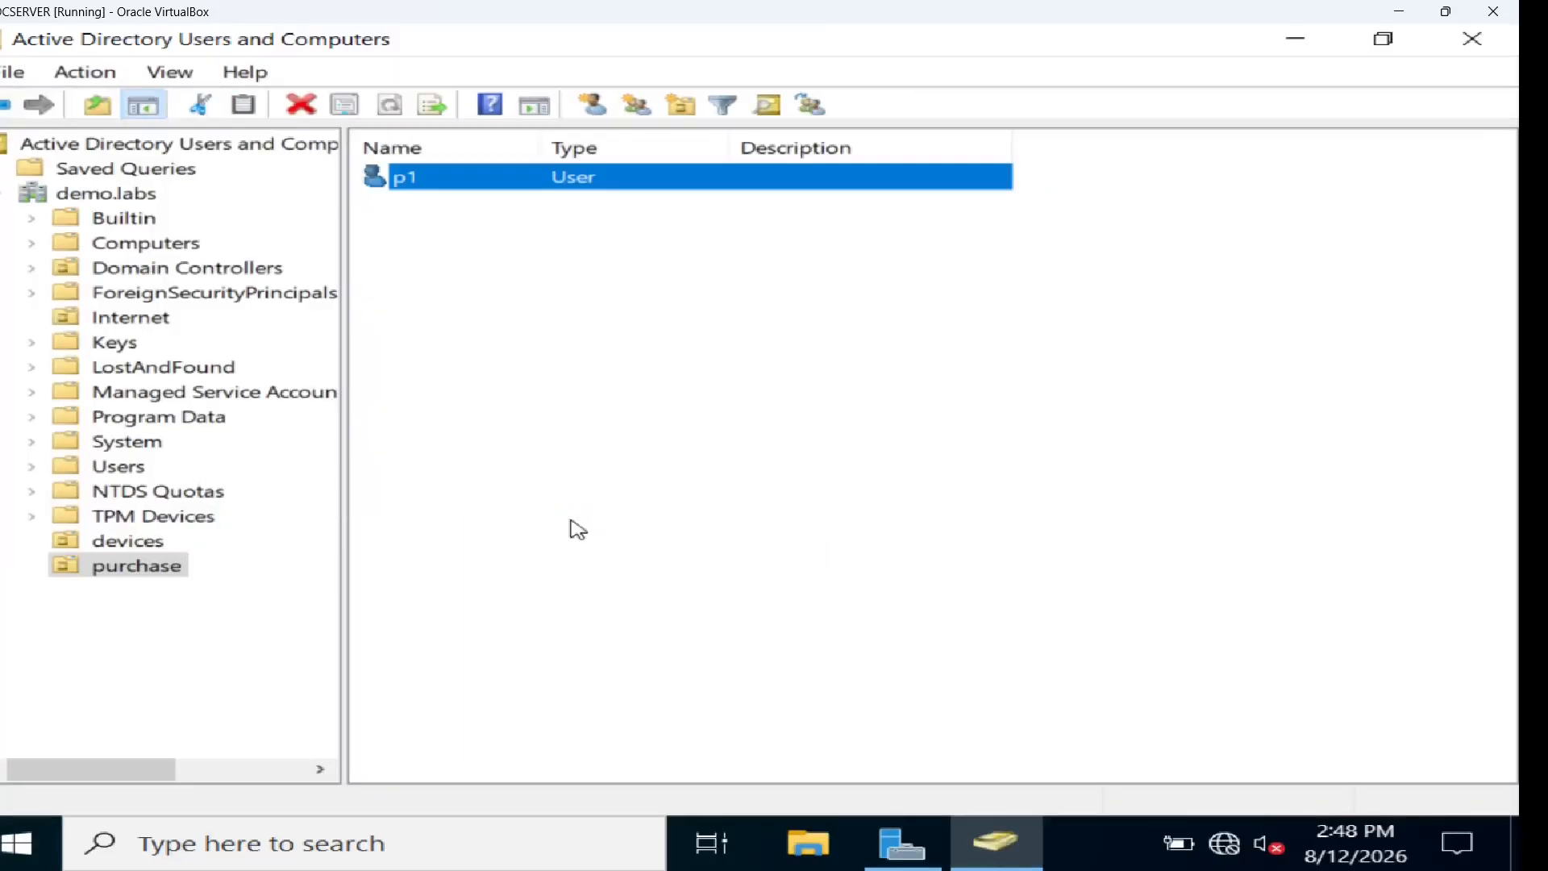
Sign in to the DEMO domain as the test user with its password via Other user
left_click(484, 353)
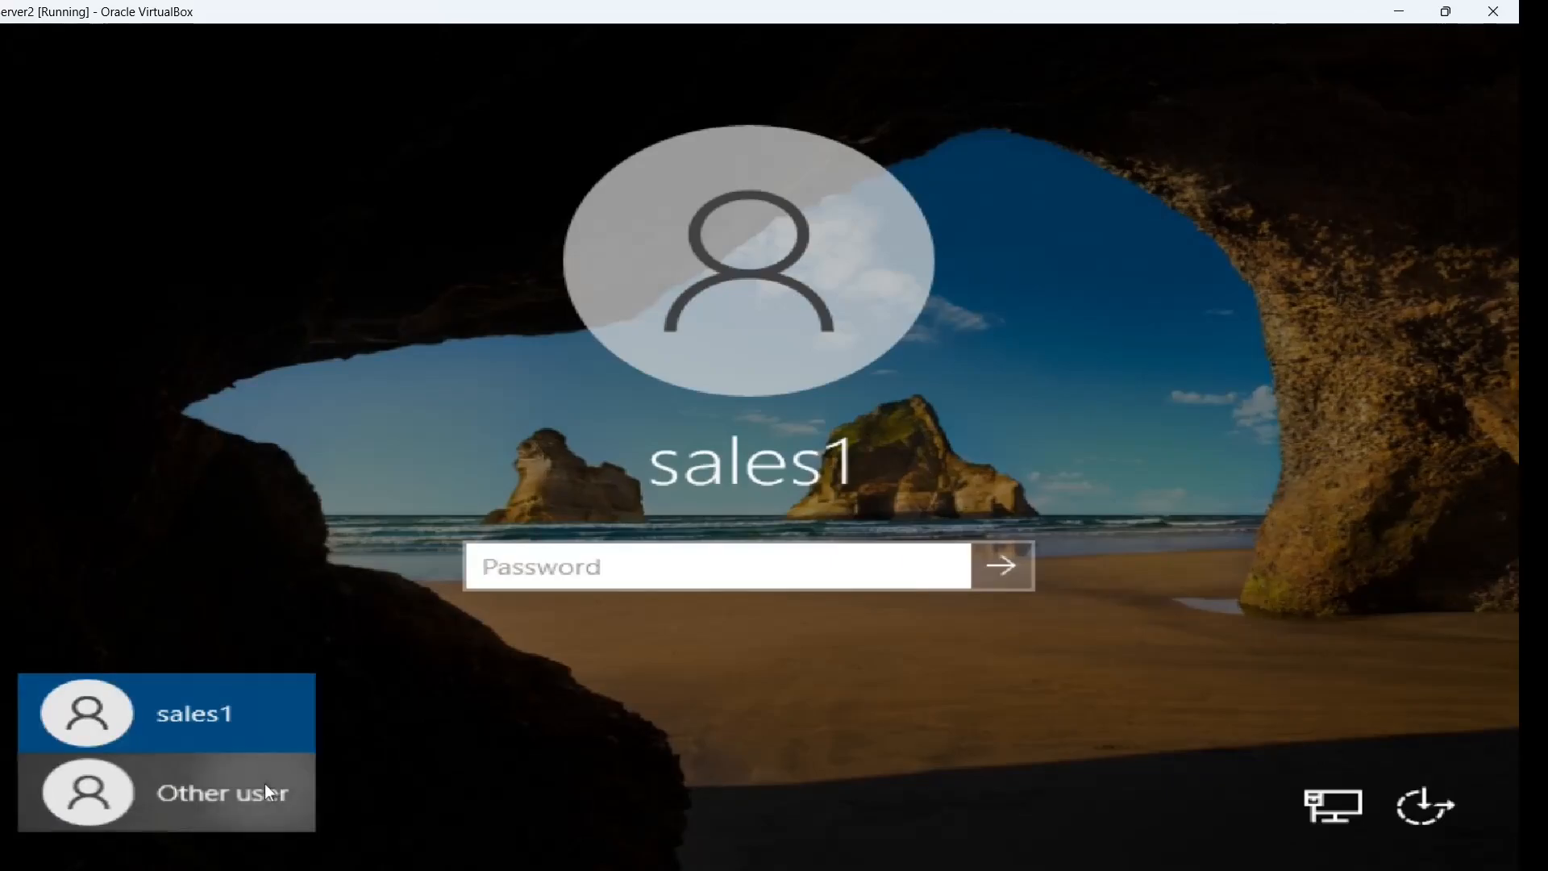
left_click(264, 790)
type("p")
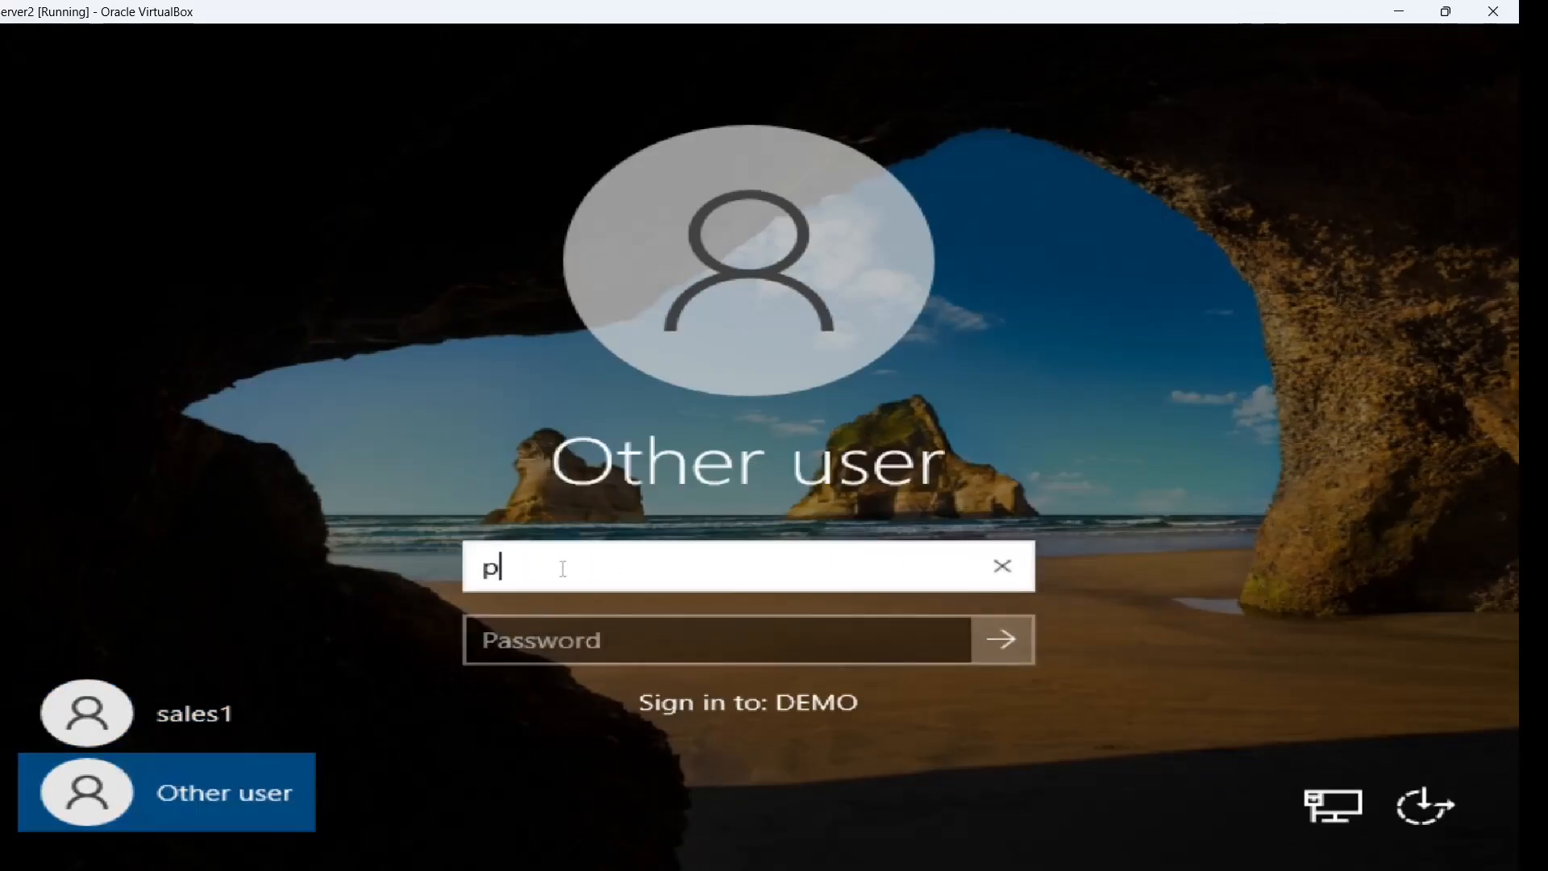
type("1")
key("Tab")
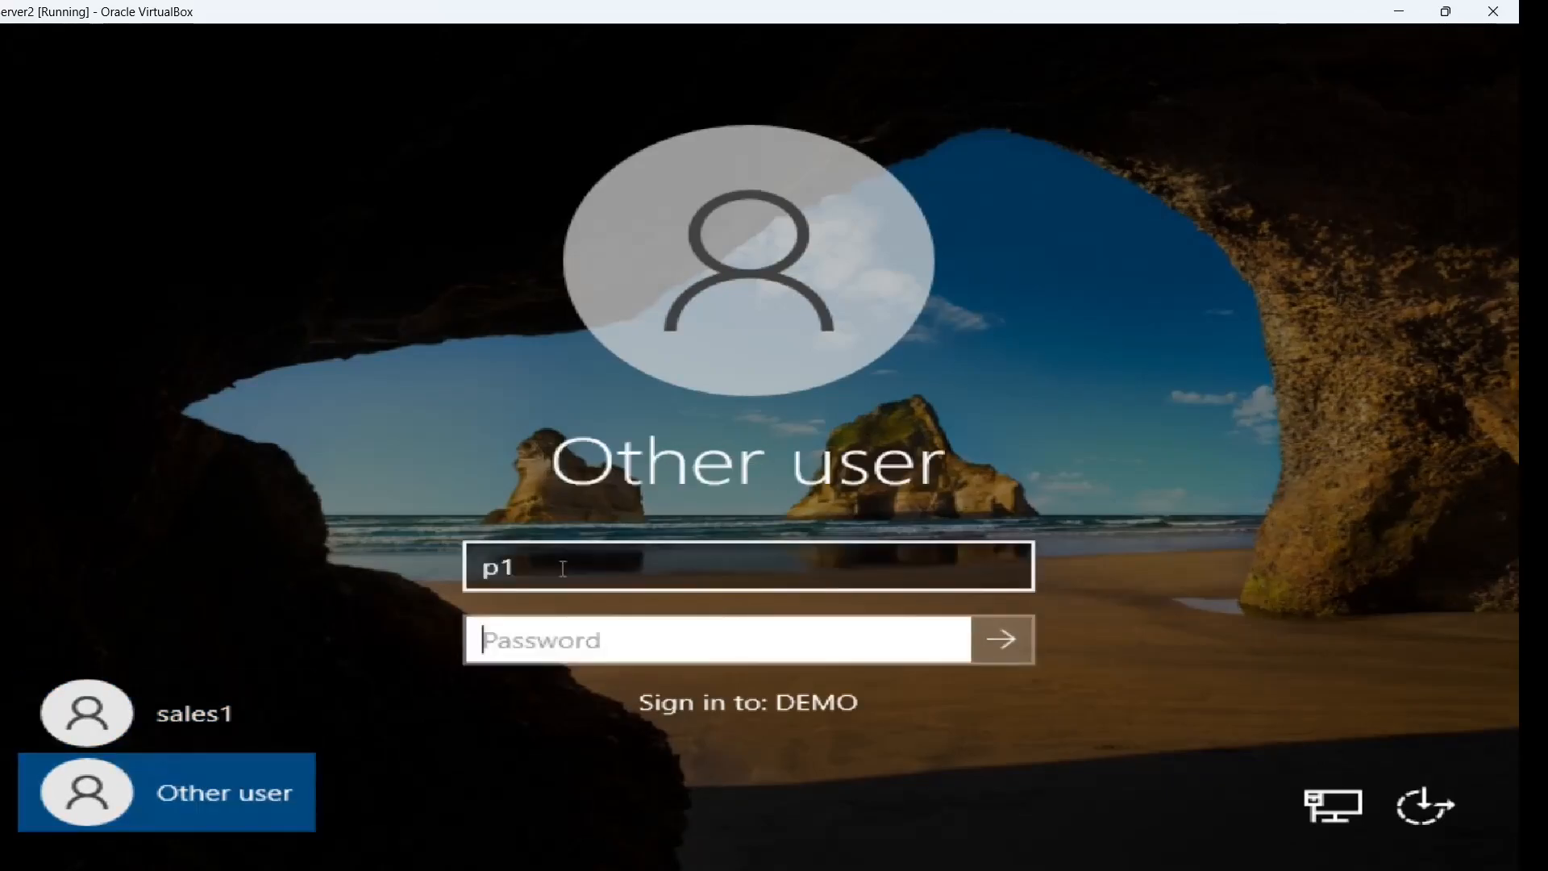
type("••")
key("Return")
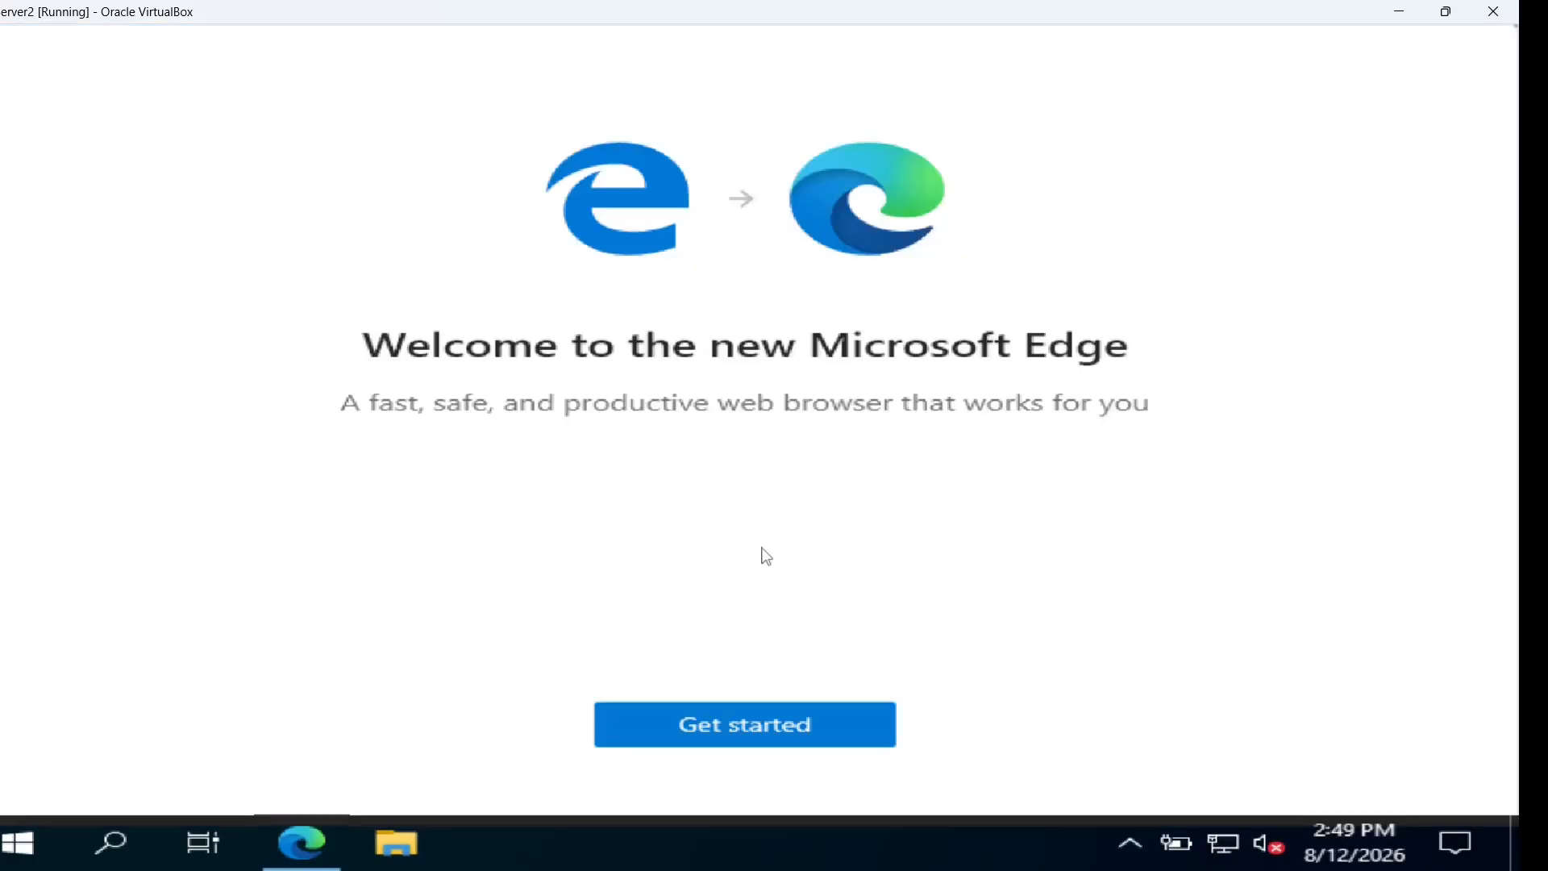
Complete Edge's first-run setup with the default layout, continuing without signing in
left_click(762, 731)
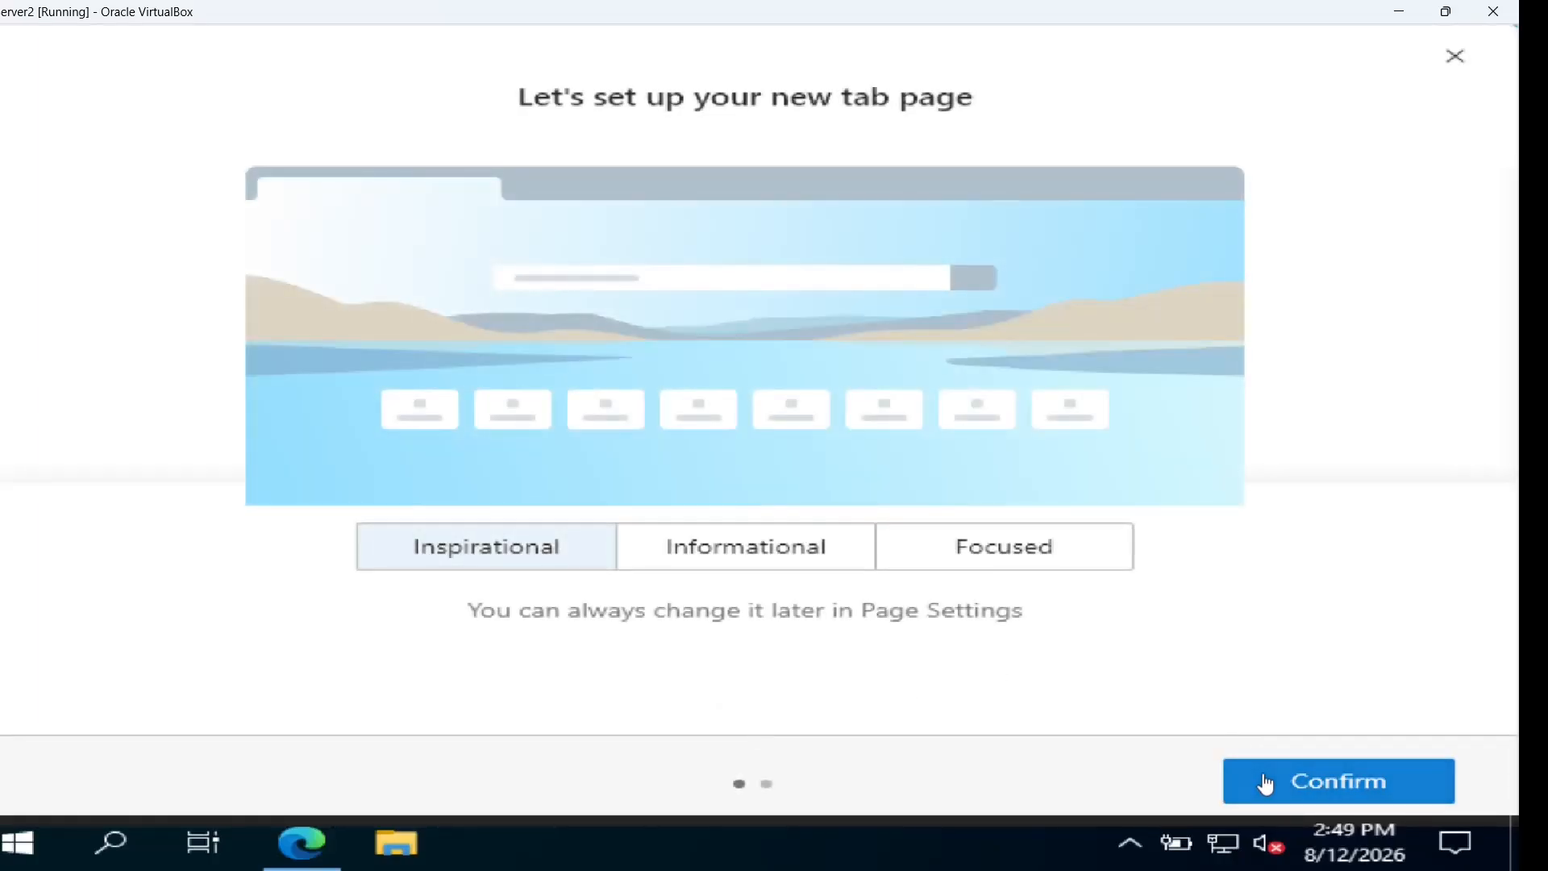
left_click(1265, 784)
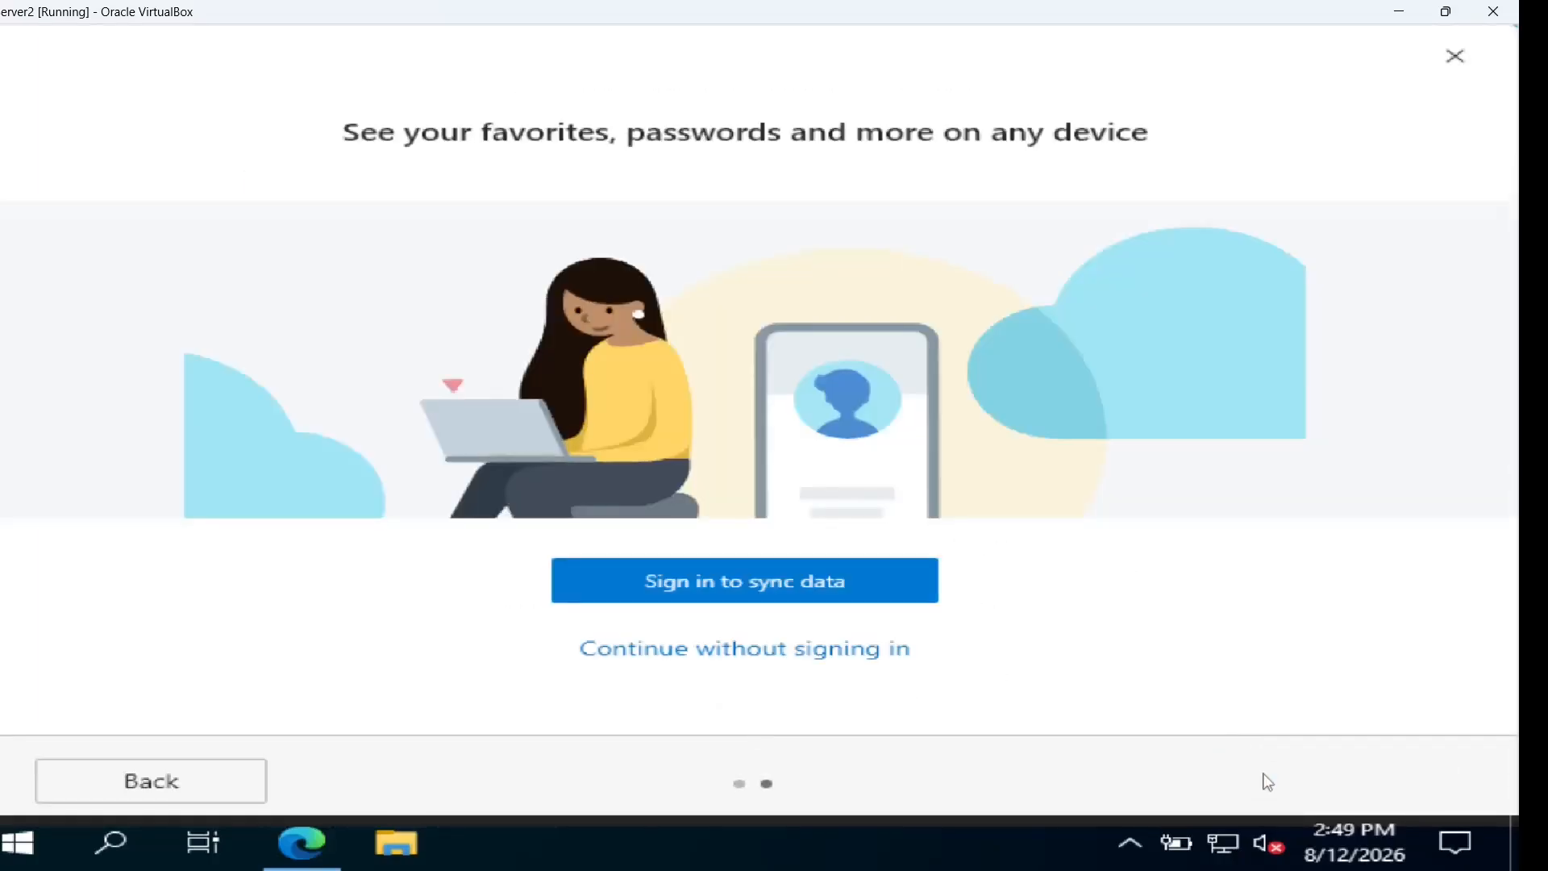
left_click(899, 655)
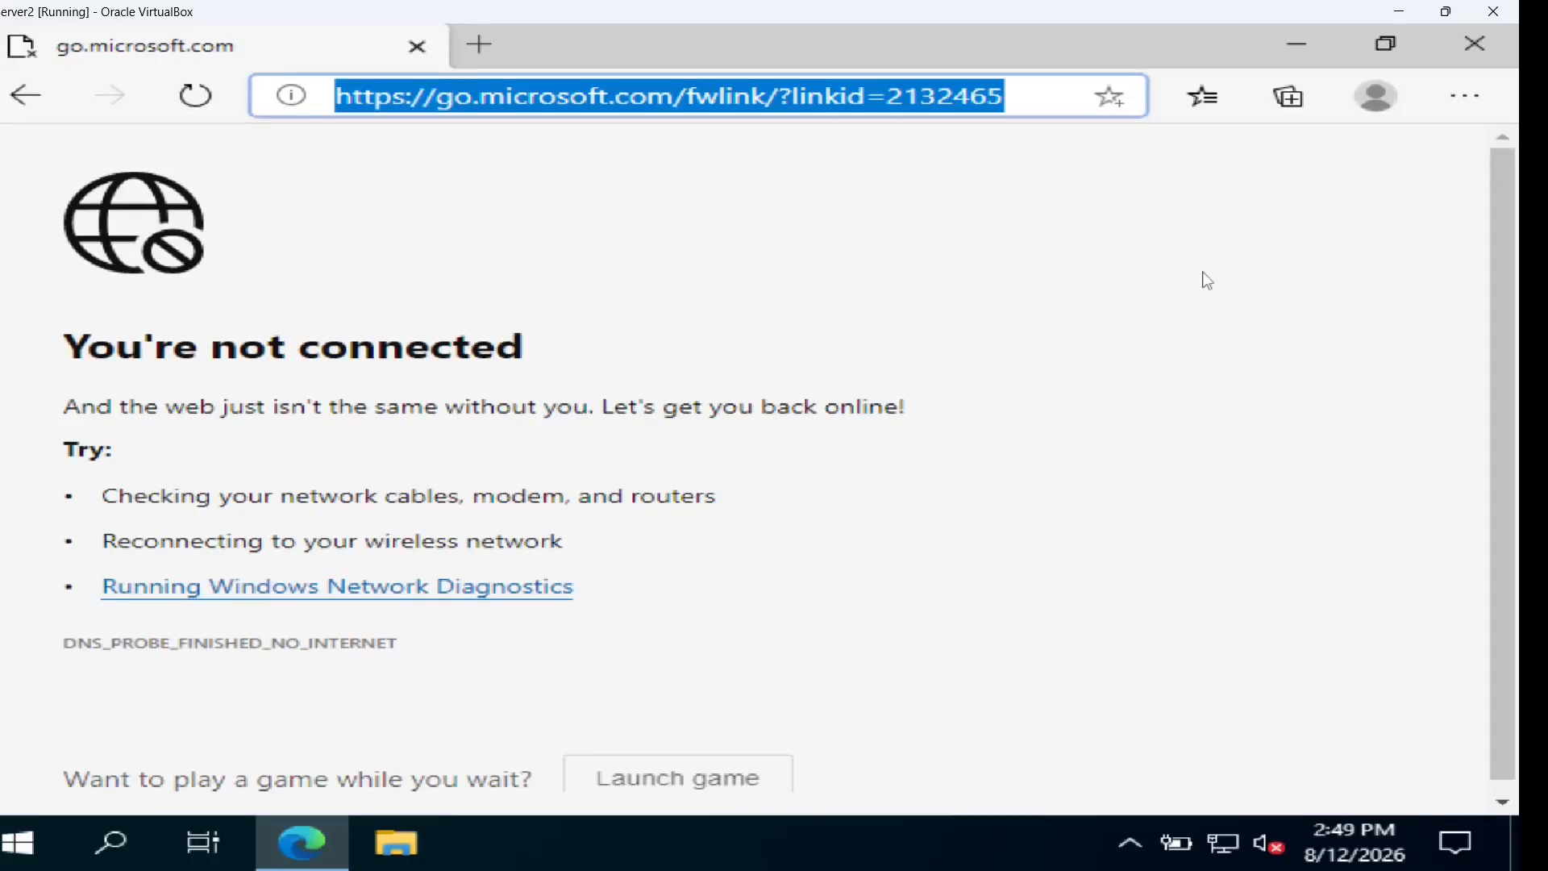
Search Edge settings for 'proxy' and open the computer's proxy settings
left_click(1466, 101)
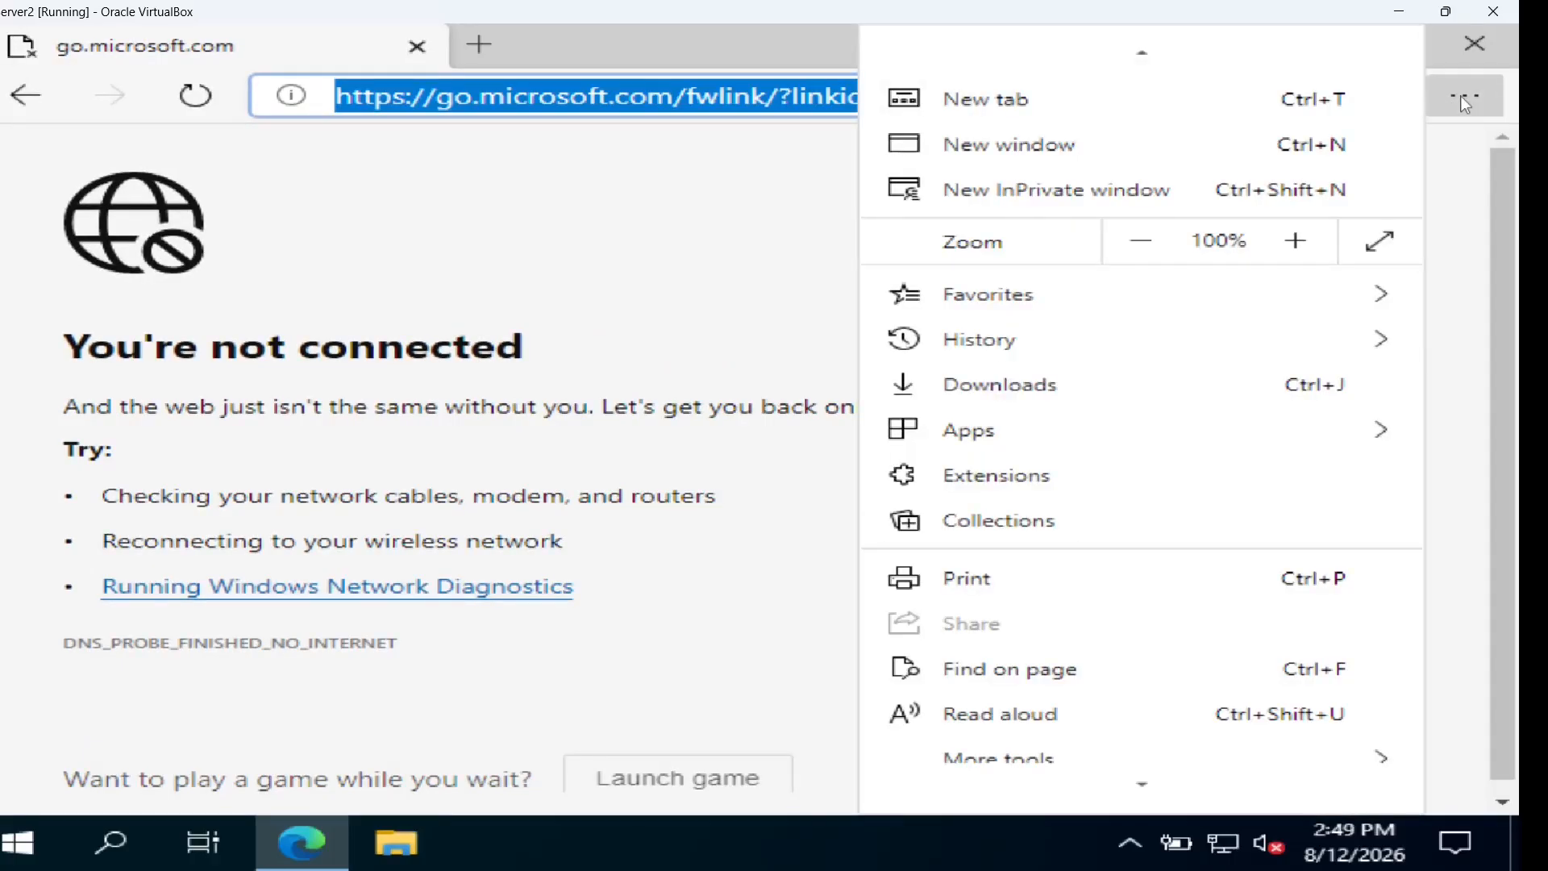
mouse_move(1167, 789)
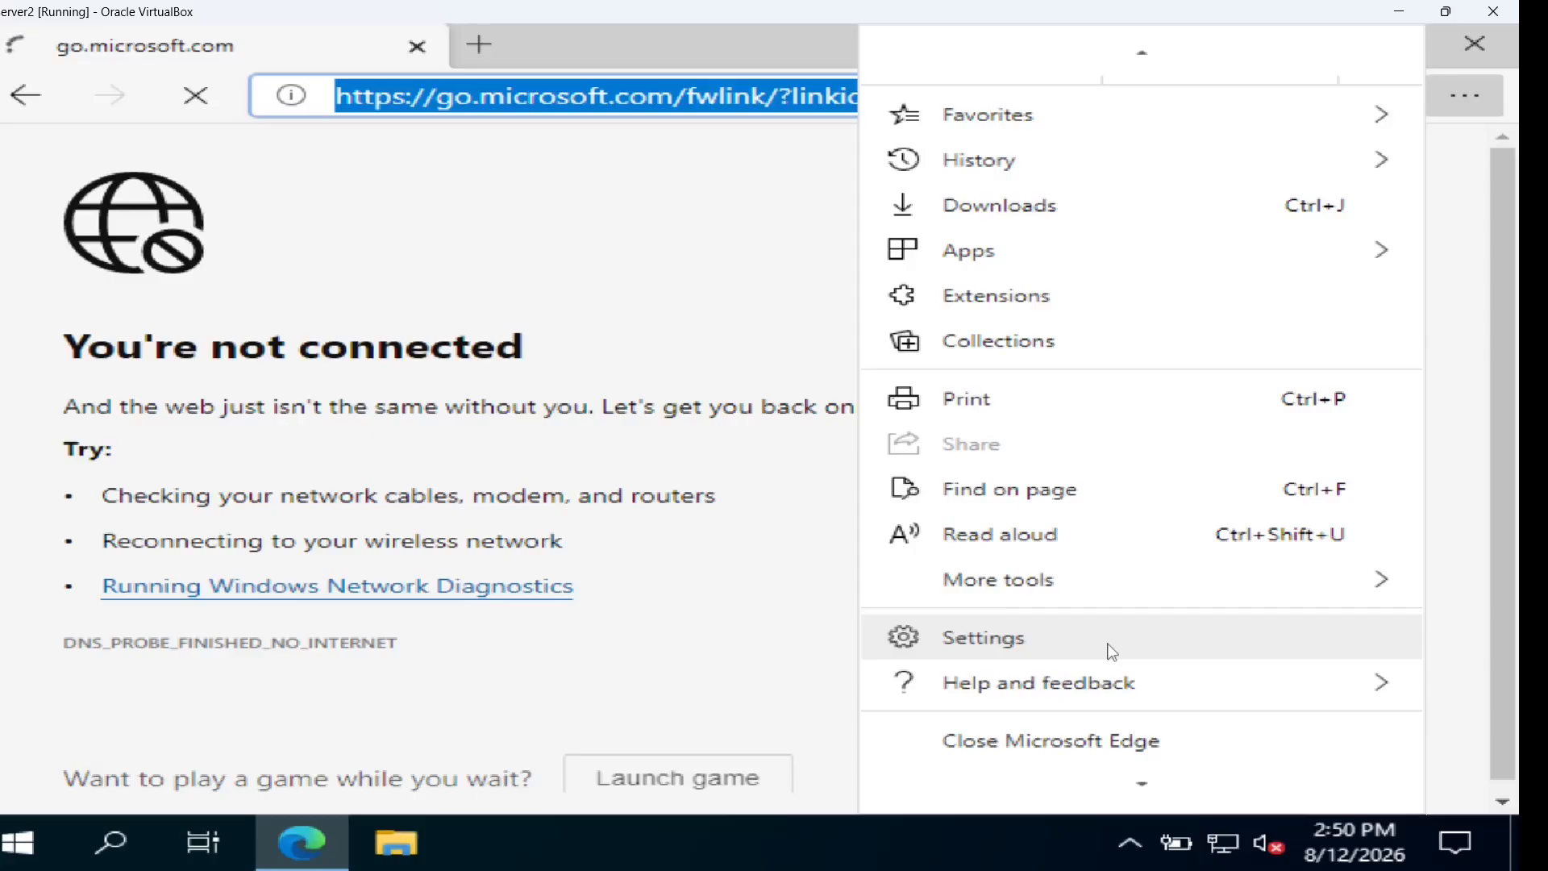
left_click(1112, 651)
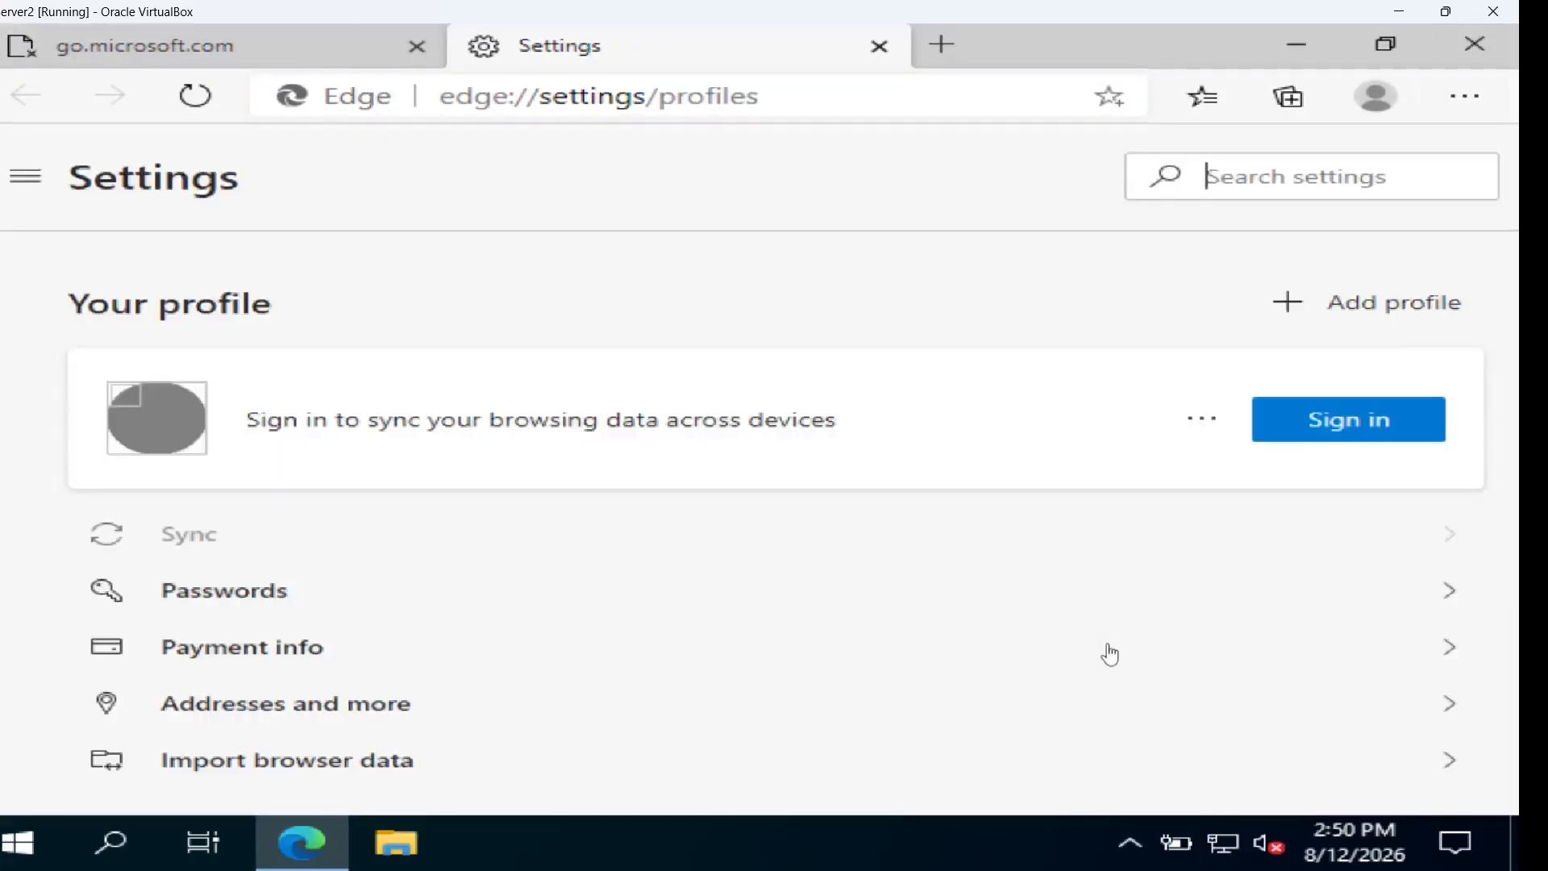
left_click(1227, 184)
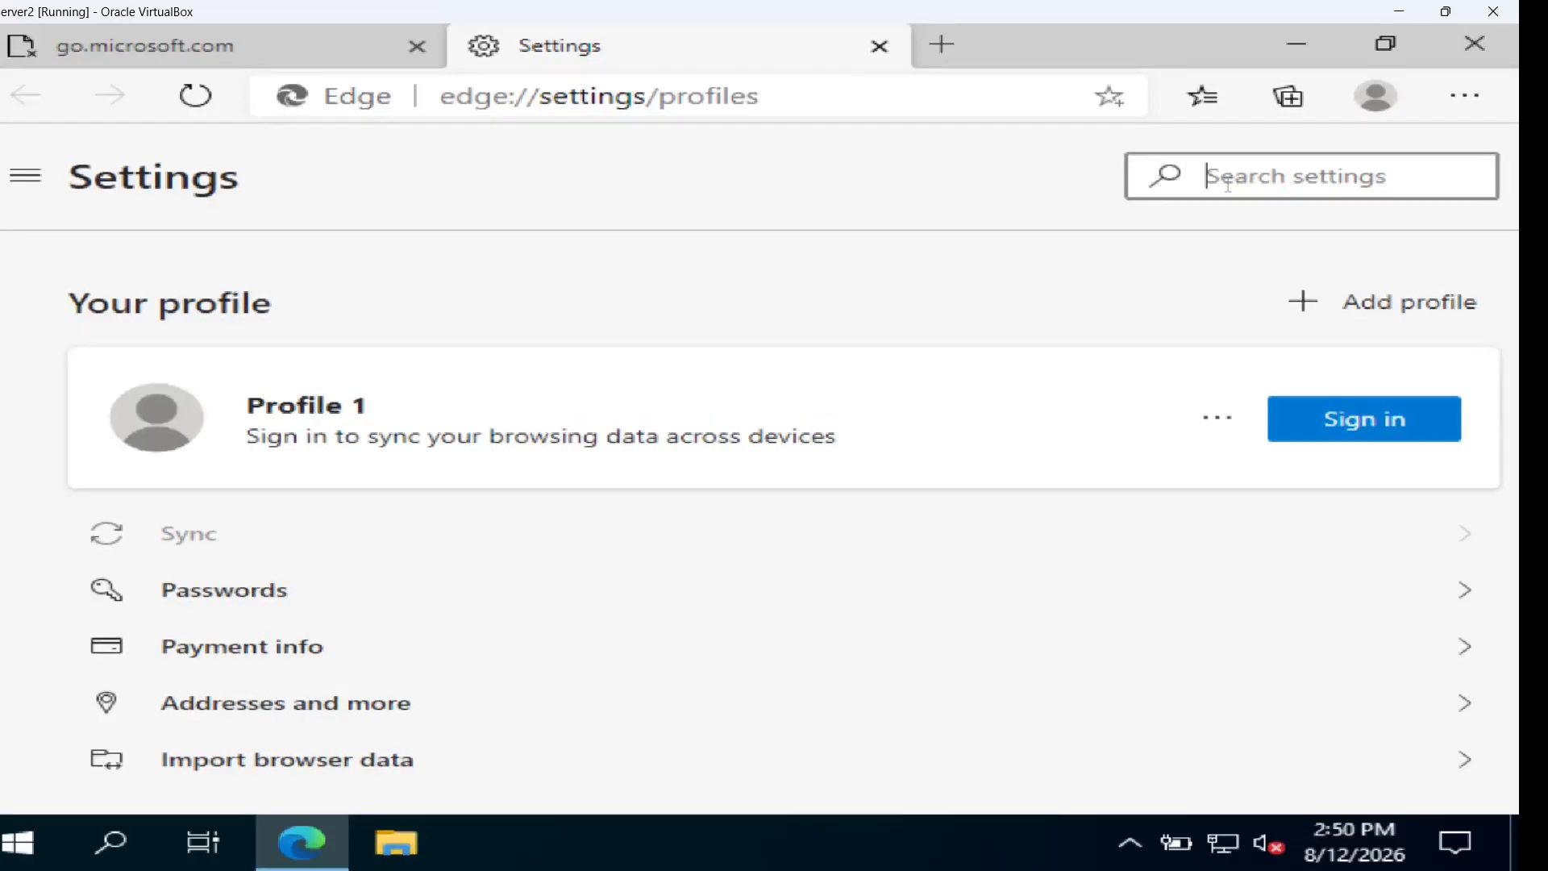
type("p")
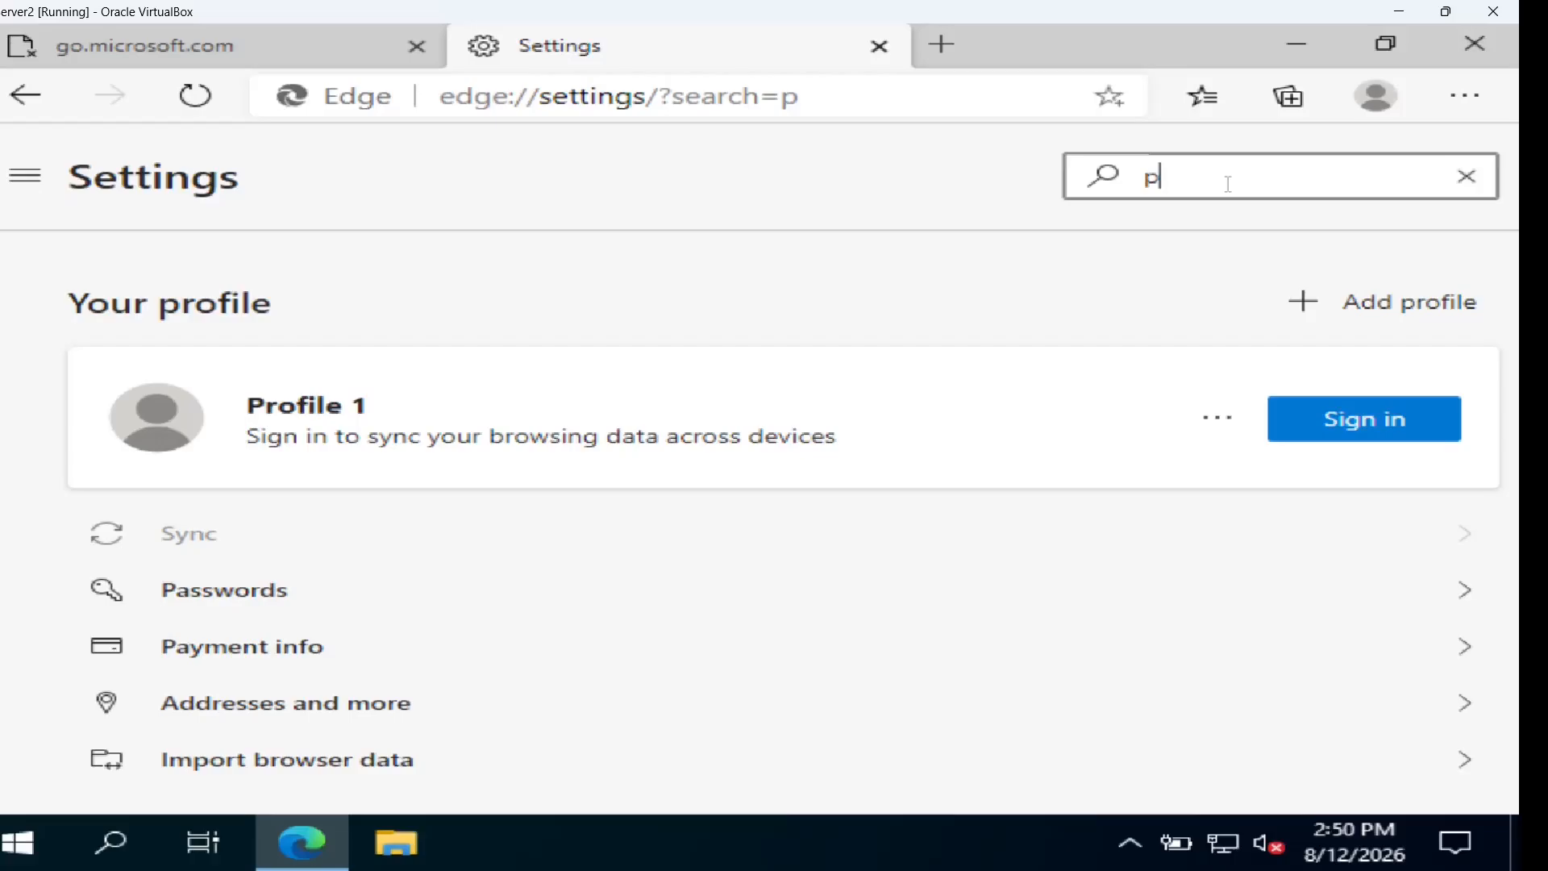
type("roxy")
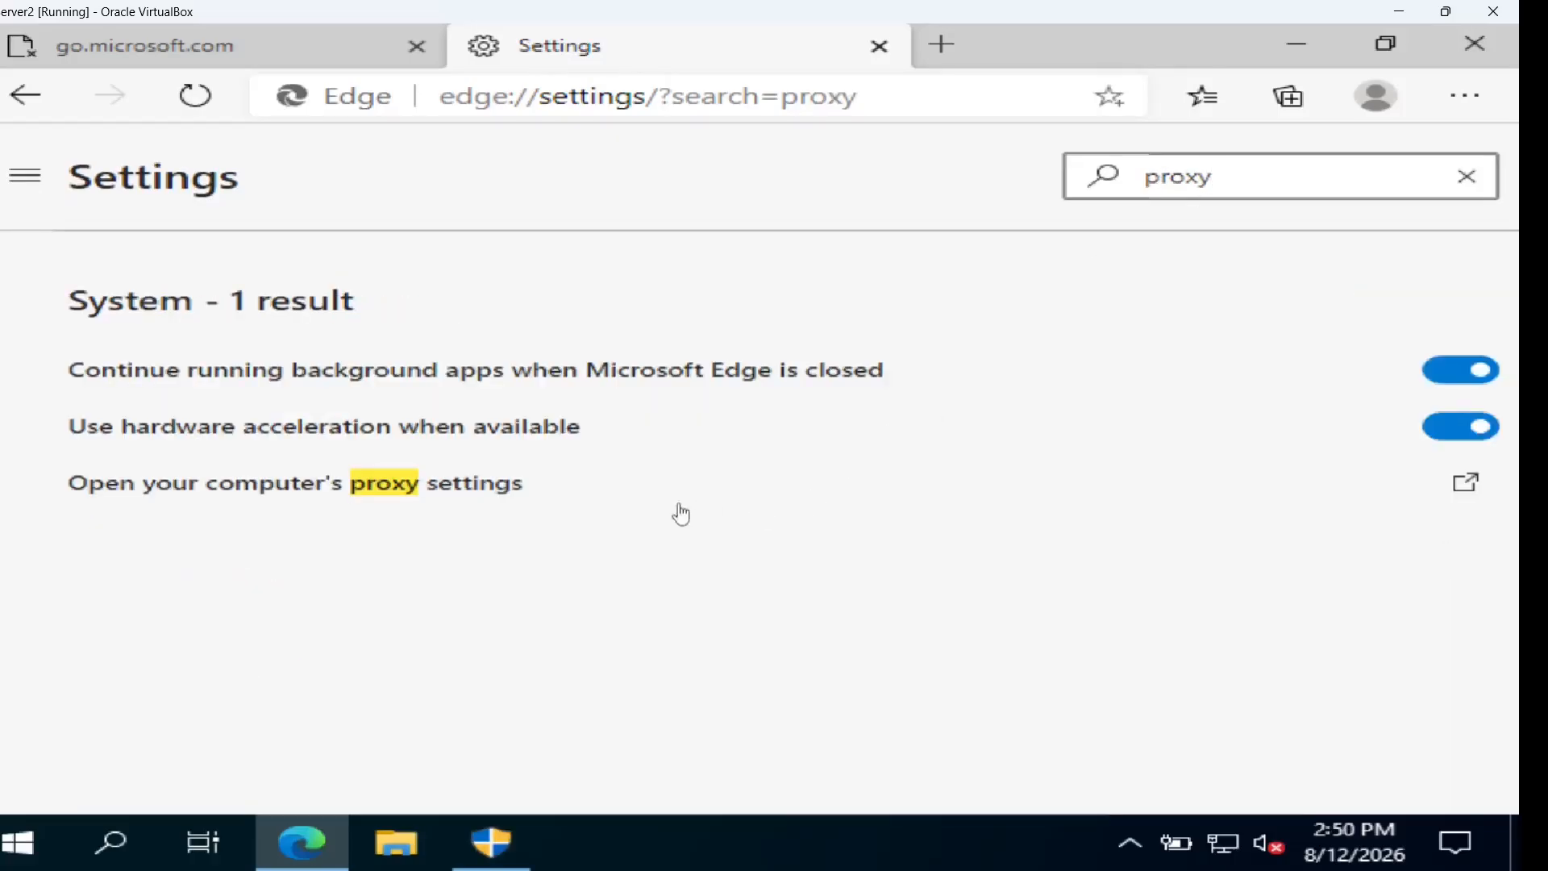
left_click(408, 493)
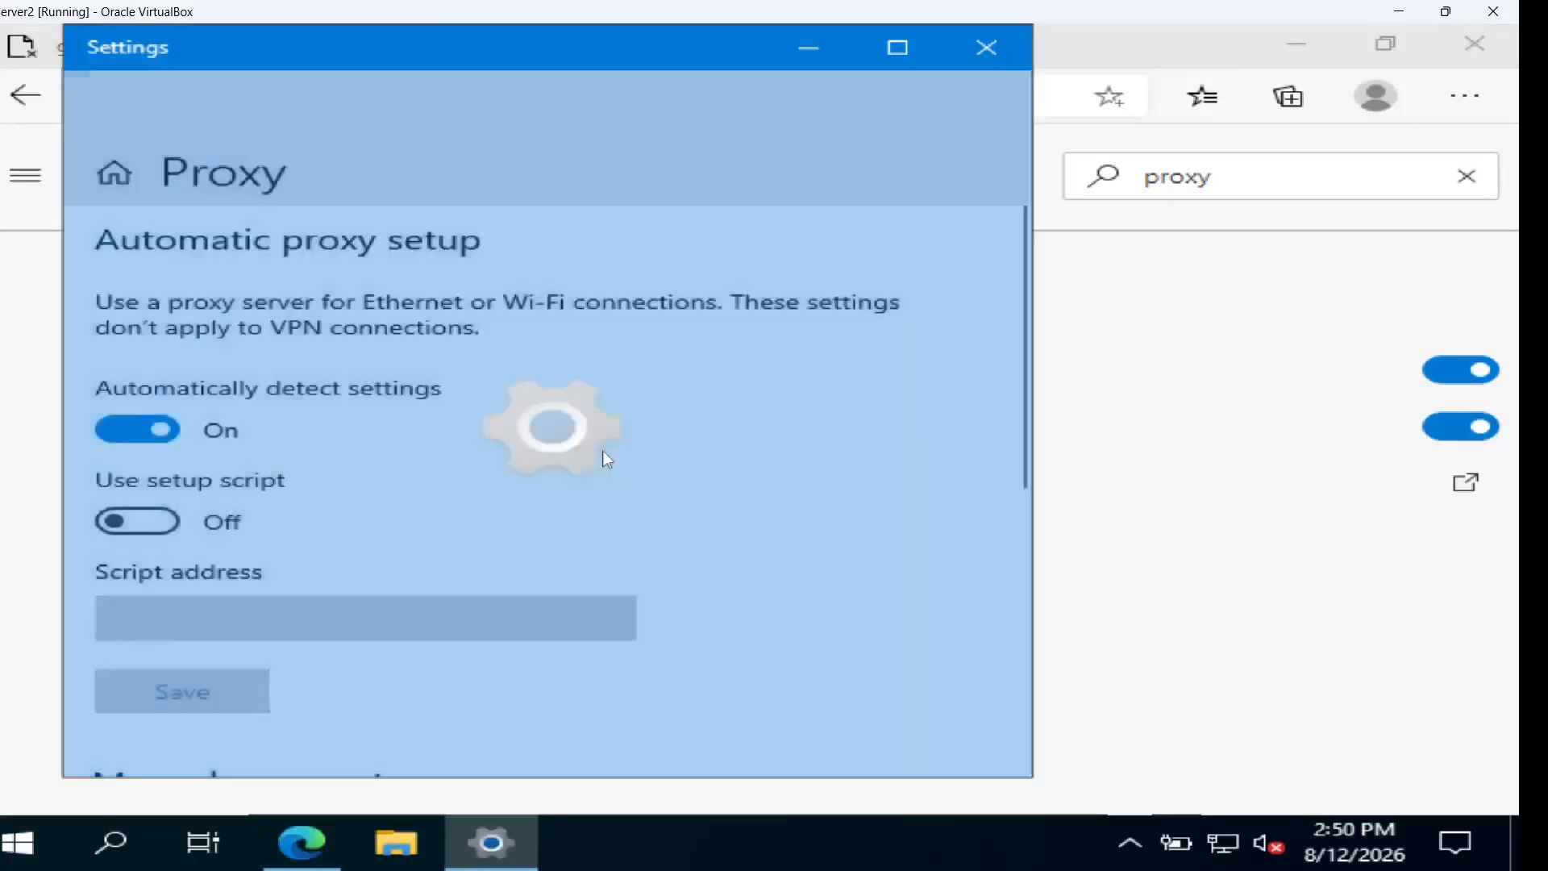
Enable the manual proxy at 192.168.56.10 port 3128, save it, and close the window
left_click_drag(1022, 451, 1027, 667)
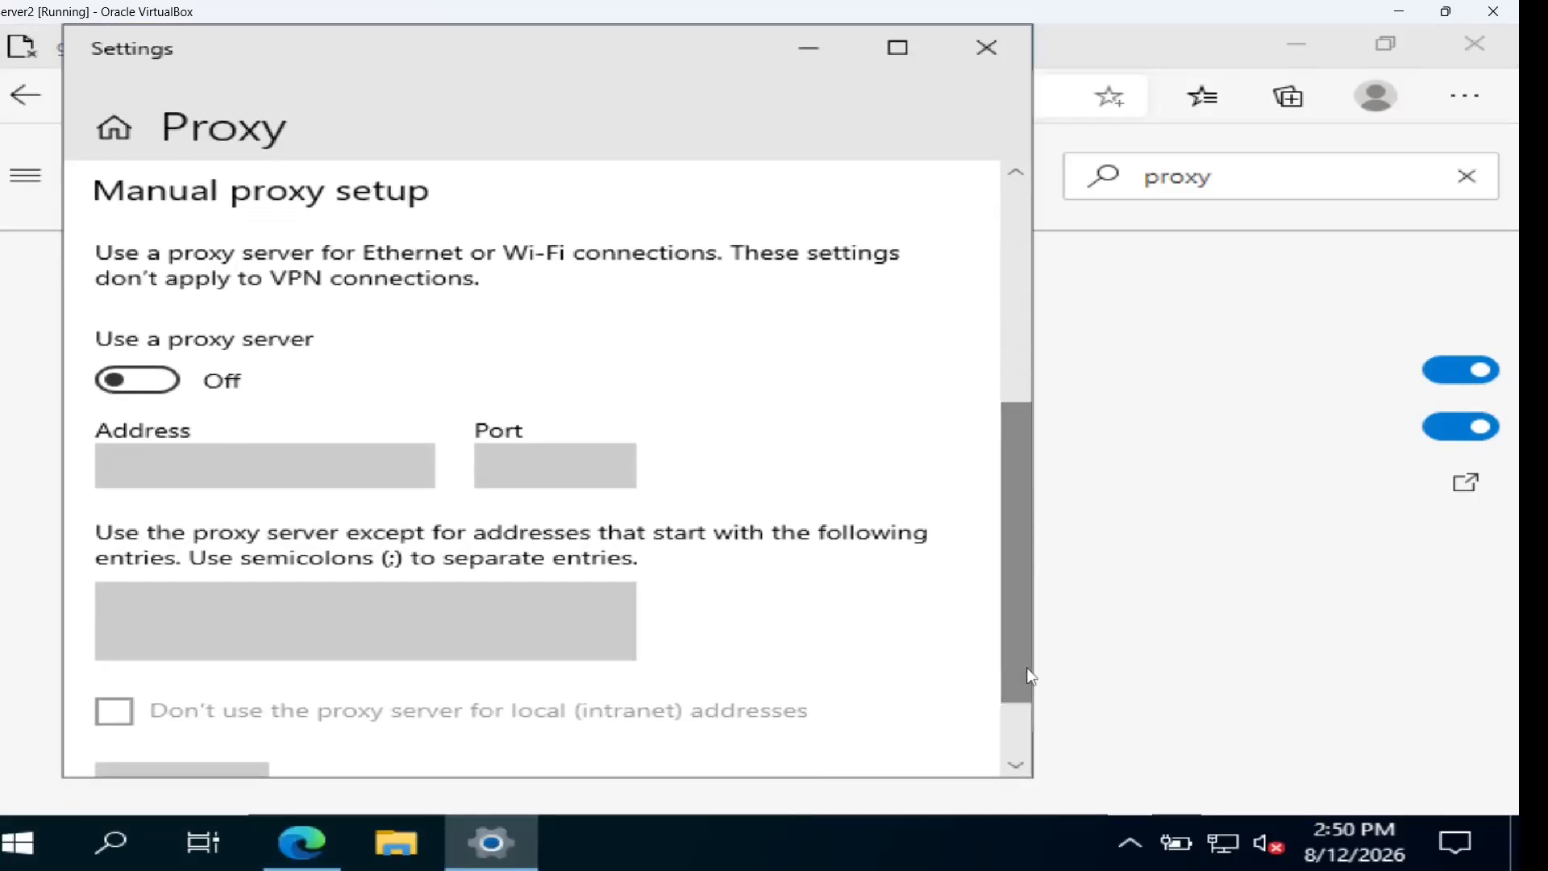
left_click(161, 386)
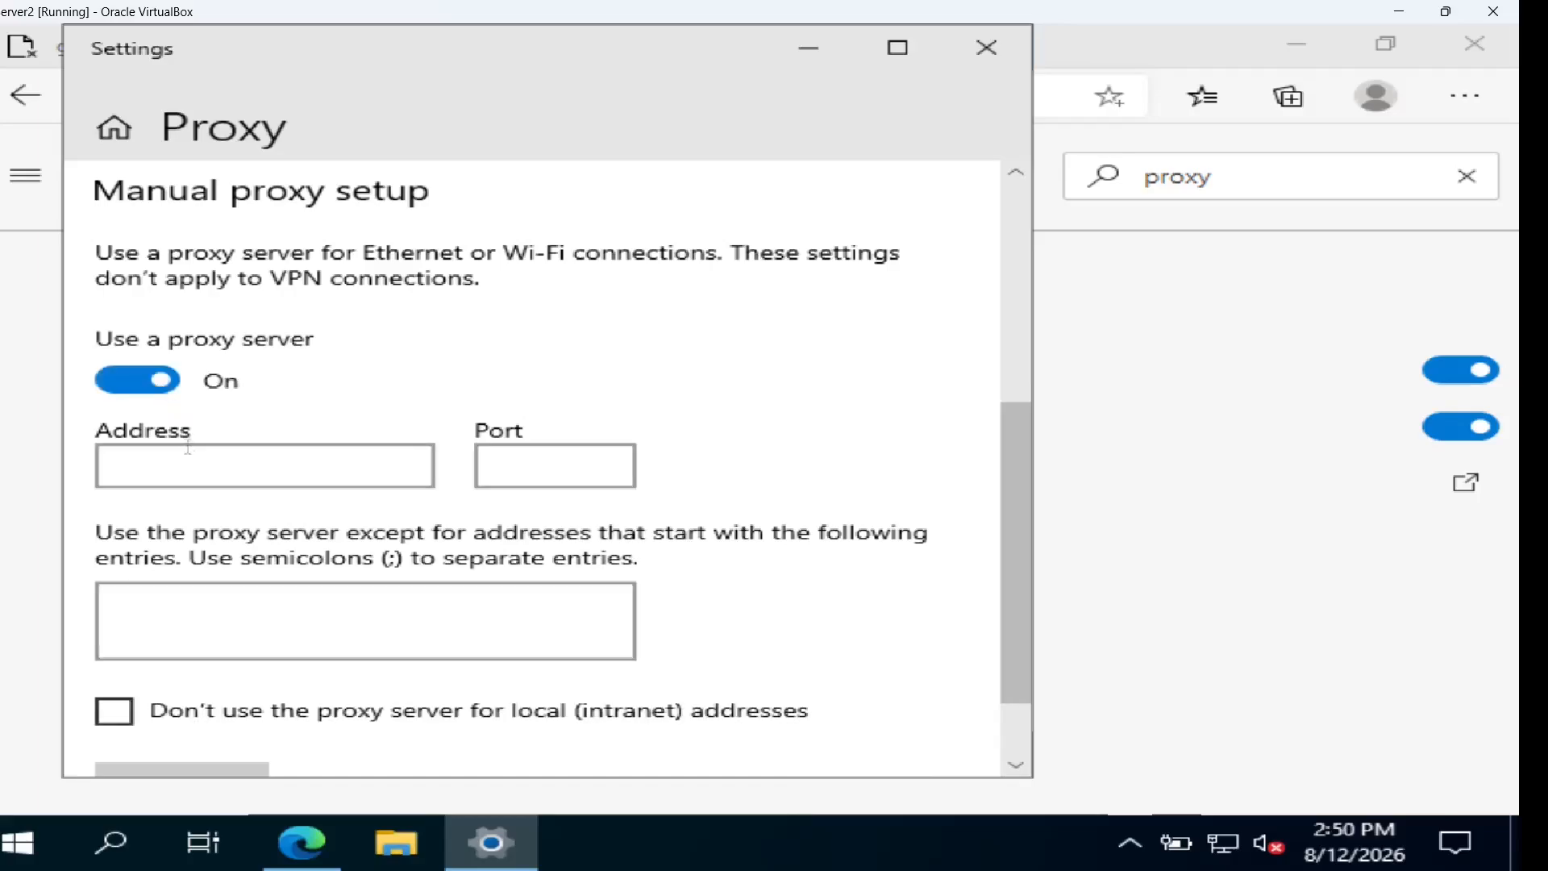
type("192")
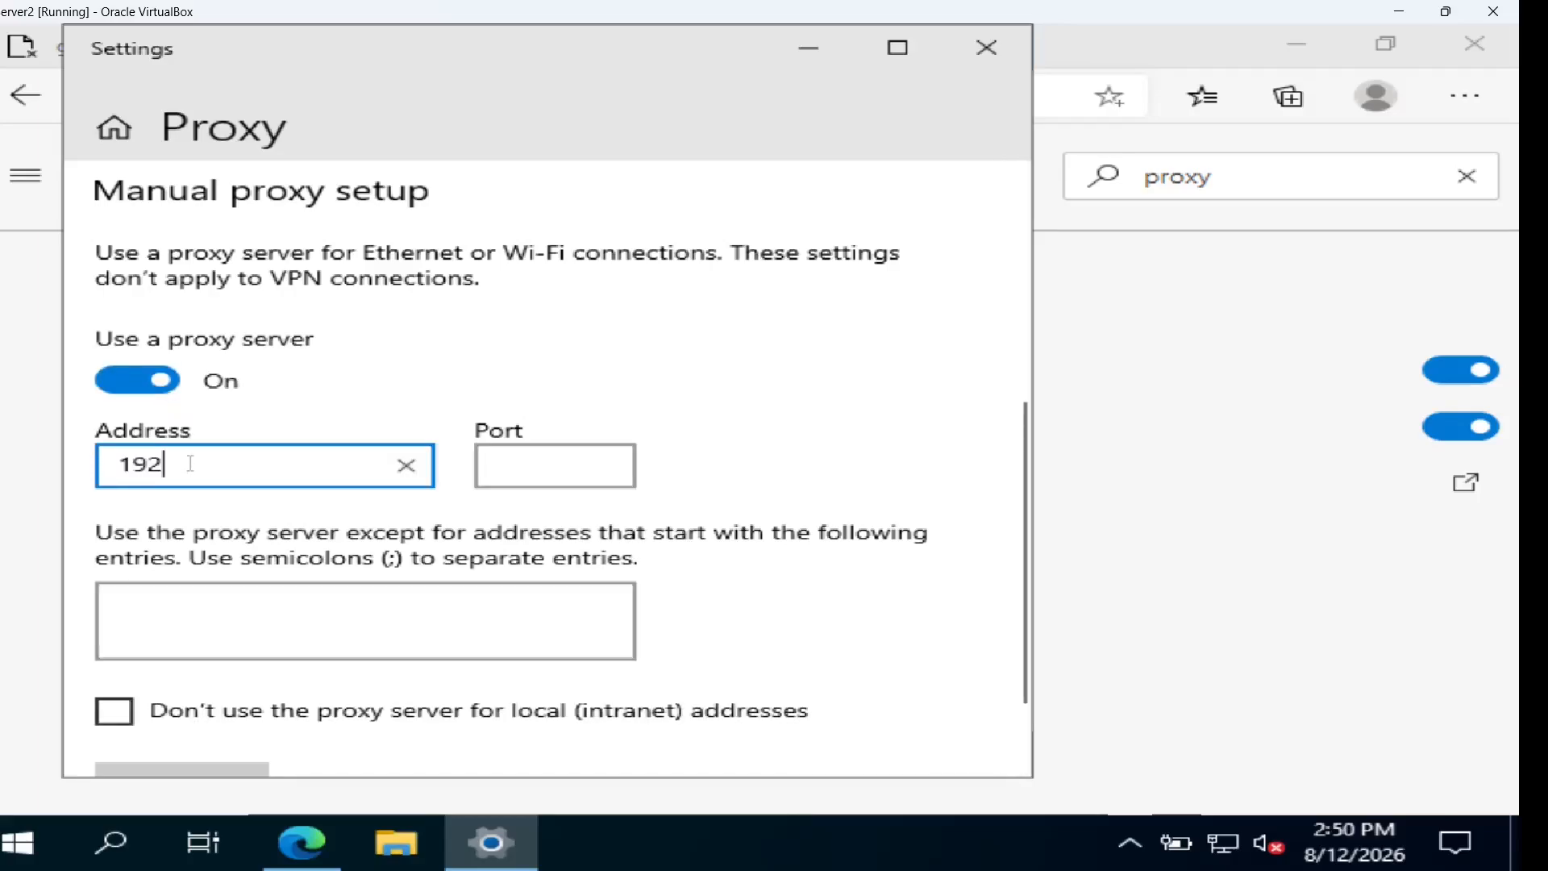
type(".168.56.10")
left_click(495, 464)
type("3128")
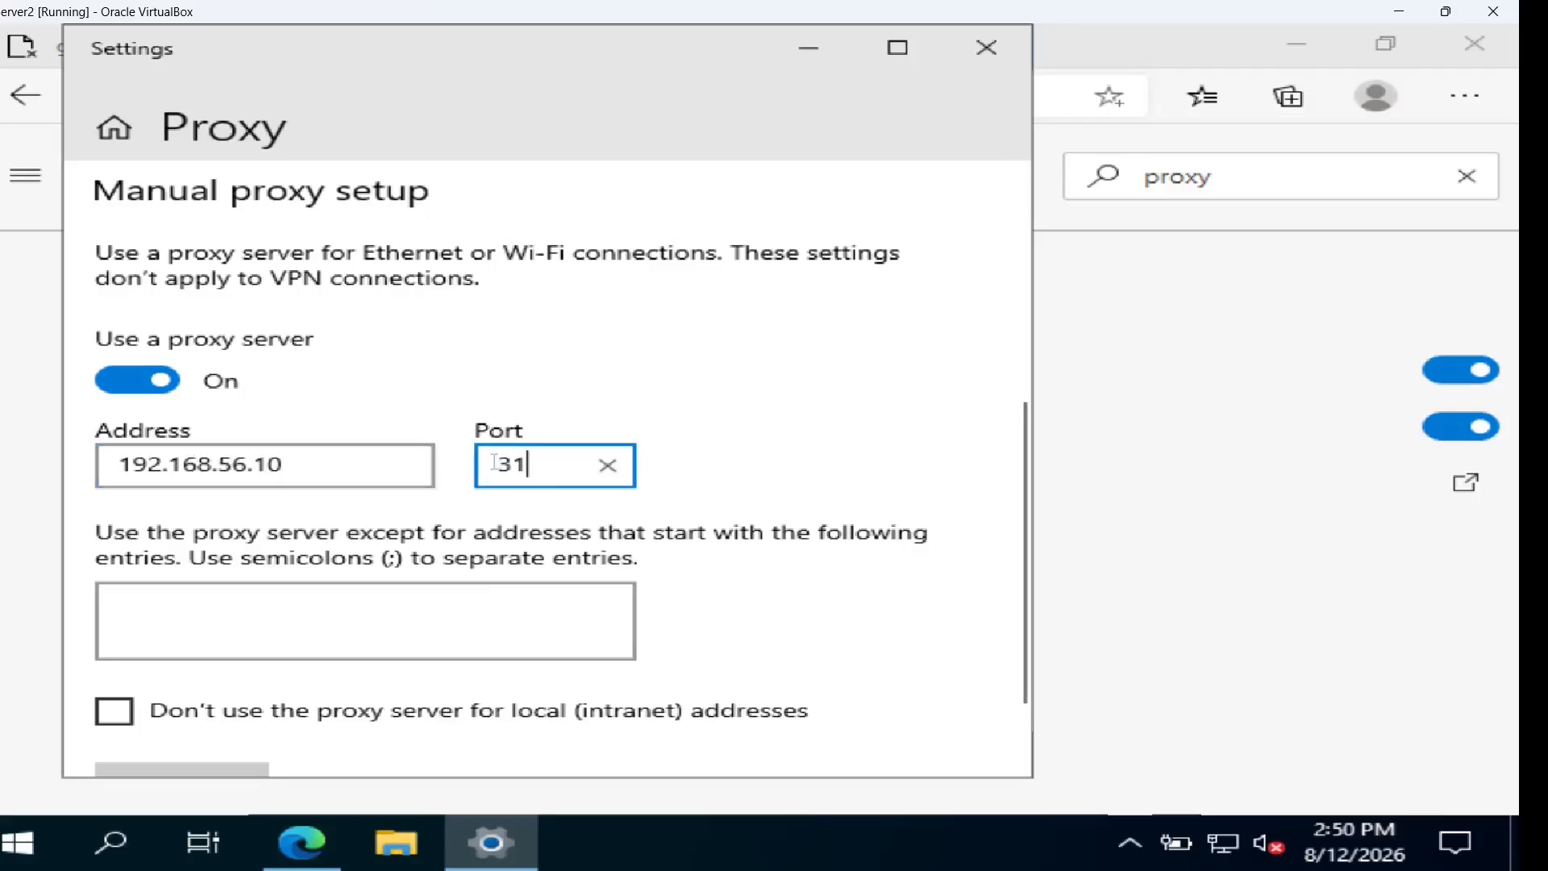
key("BackSpace")
key("BackSpace")
key("BackSpace")
key("BackSpace")
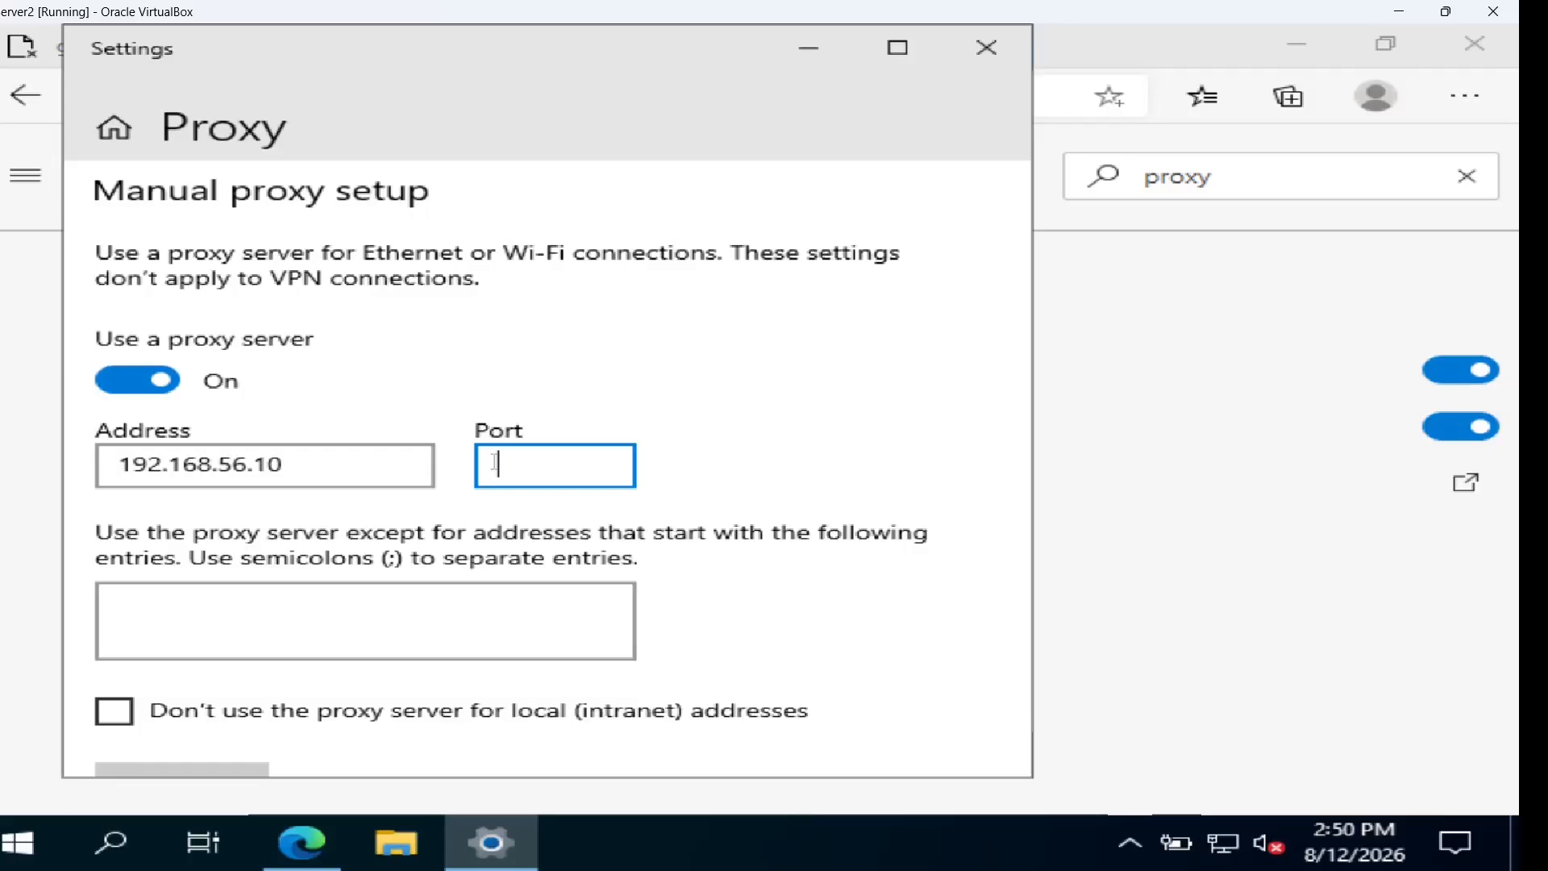
type("3128")
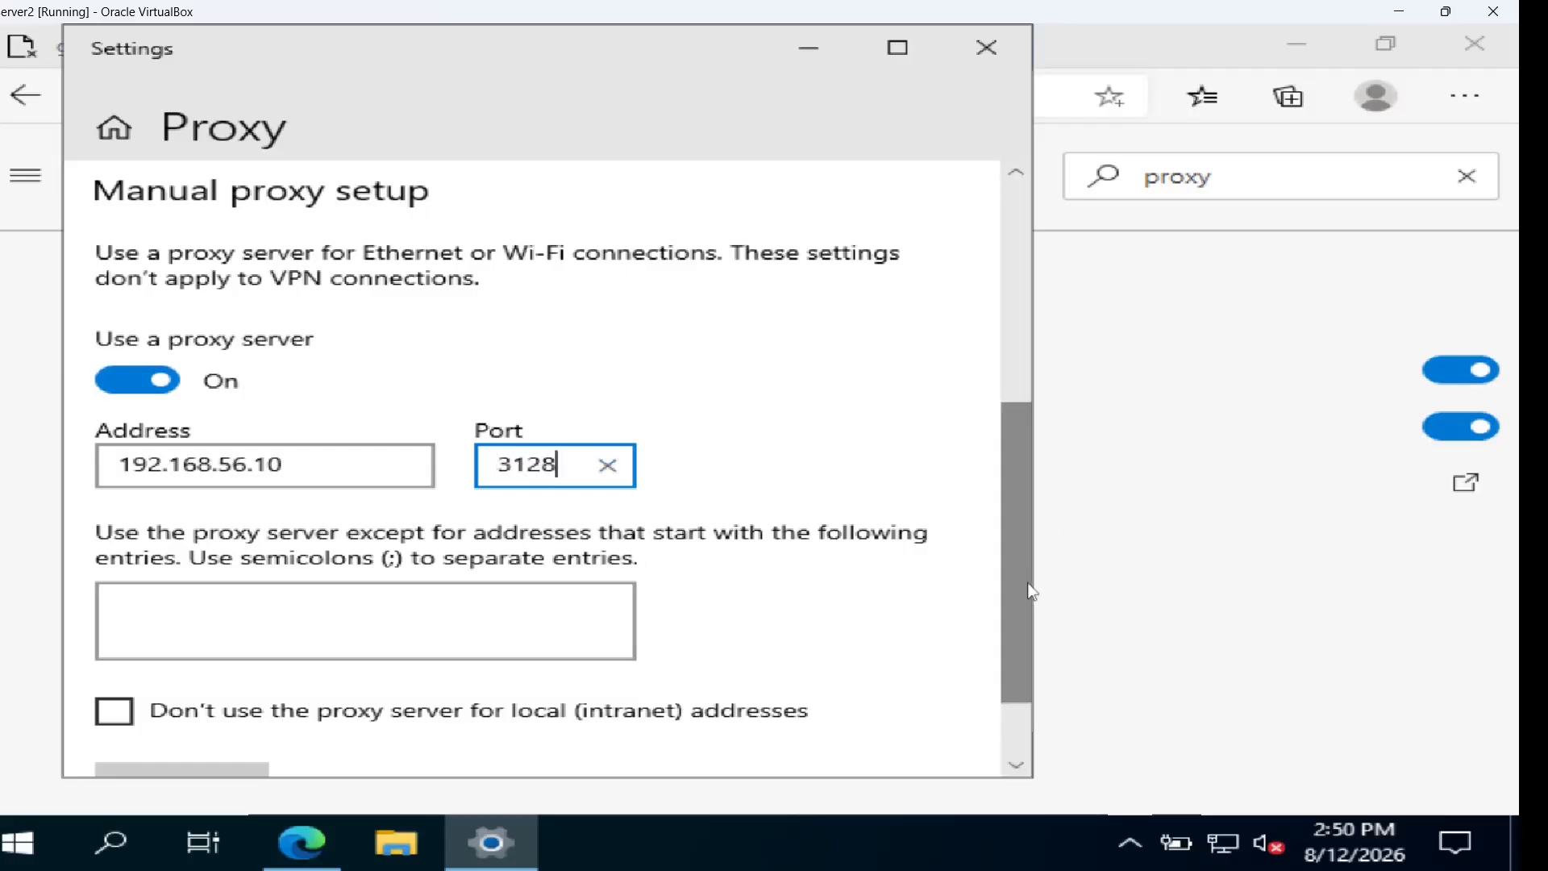
scroll(1032, 672, "down", 2)
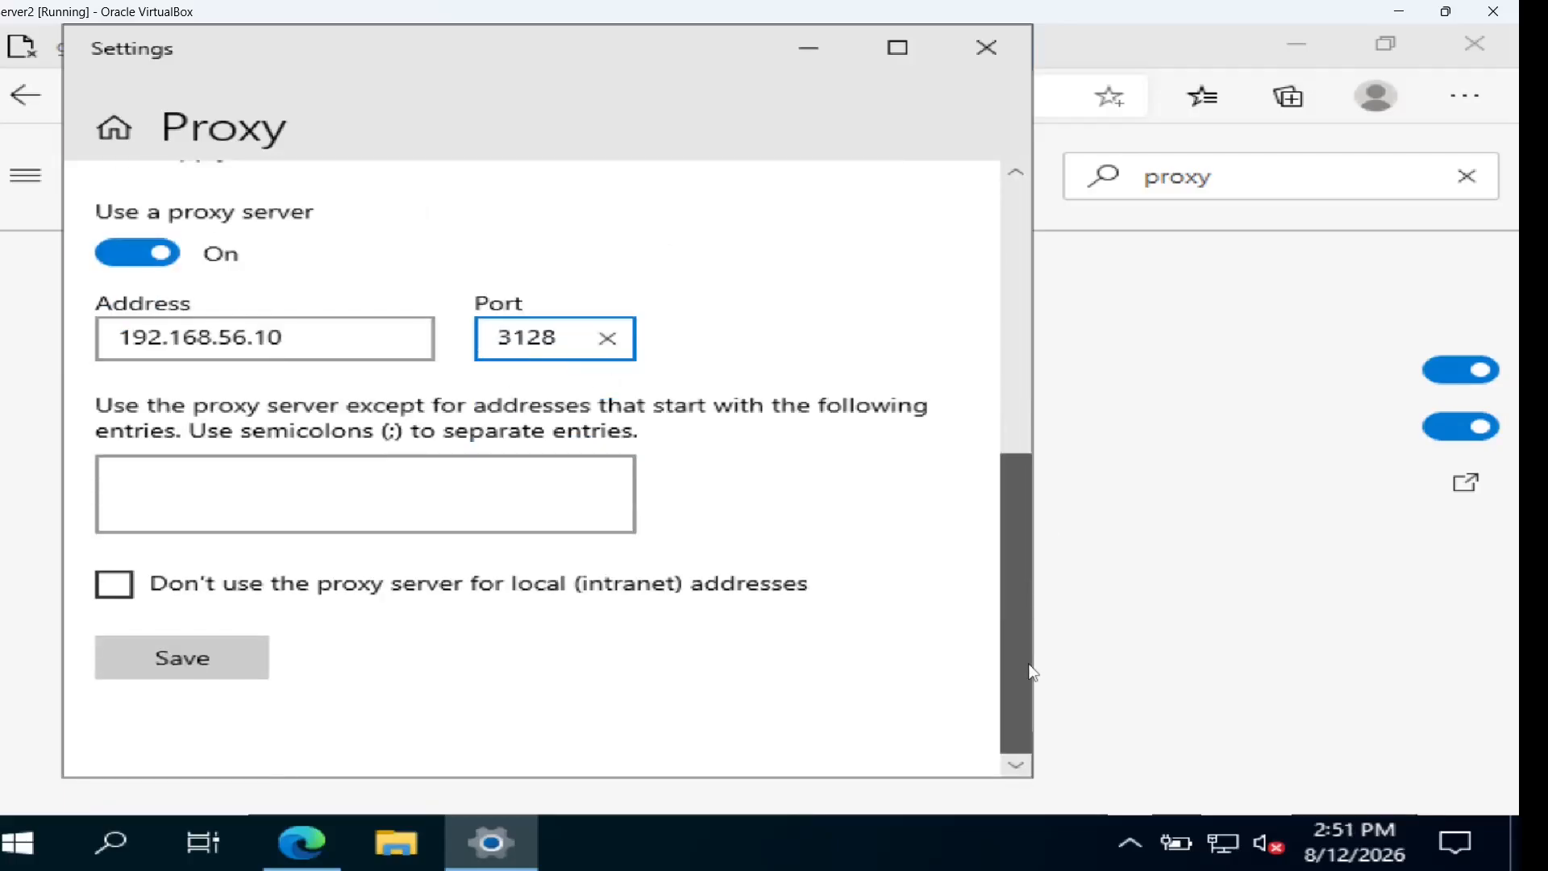
left_click(211, 676)
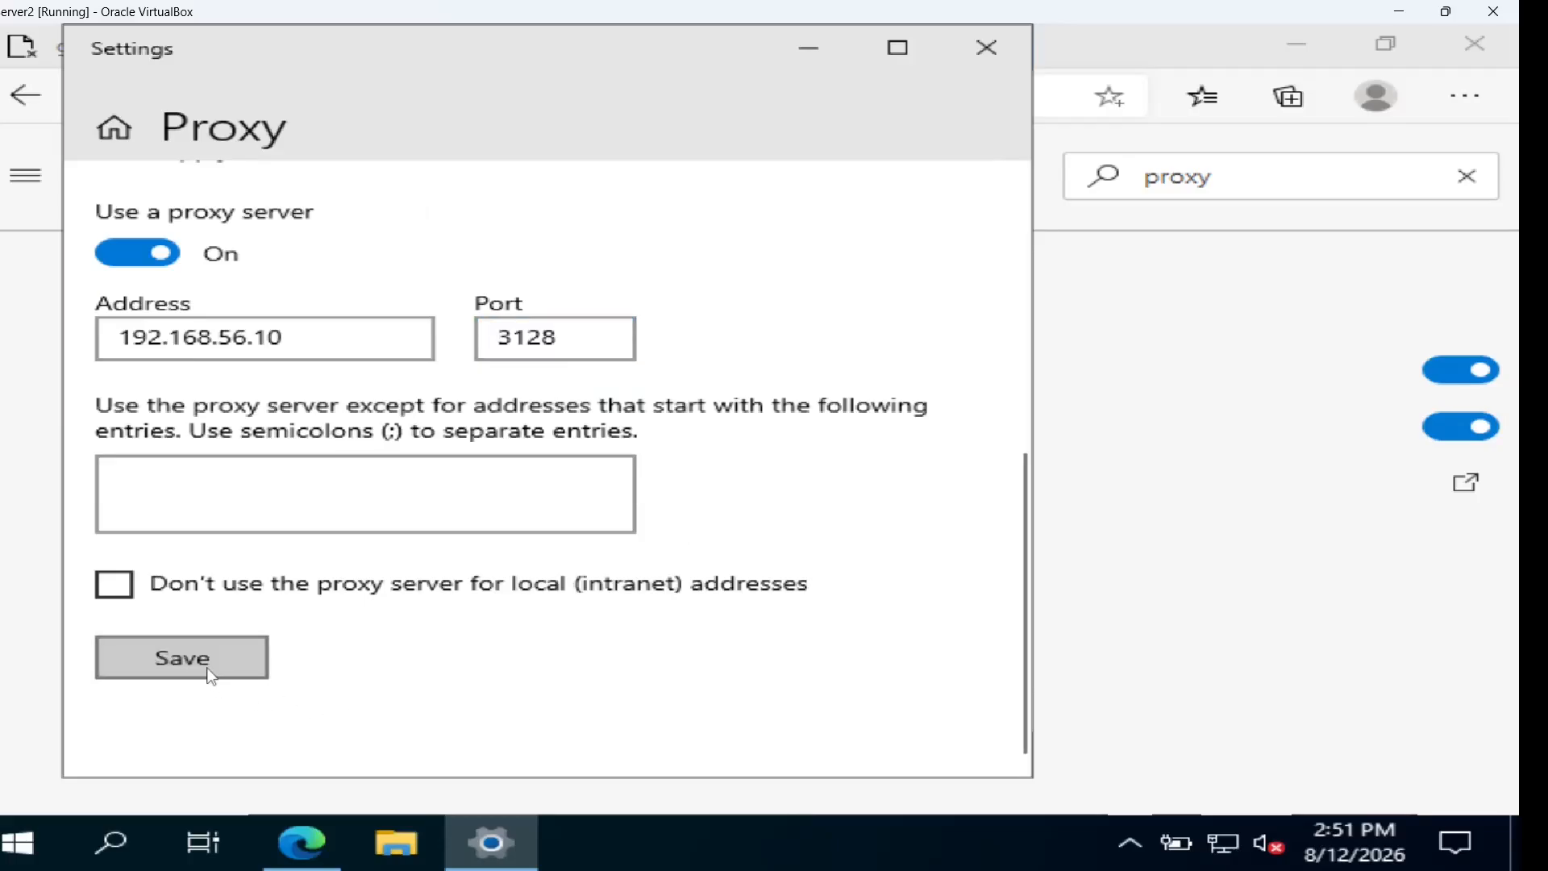
left_click(985, 49)
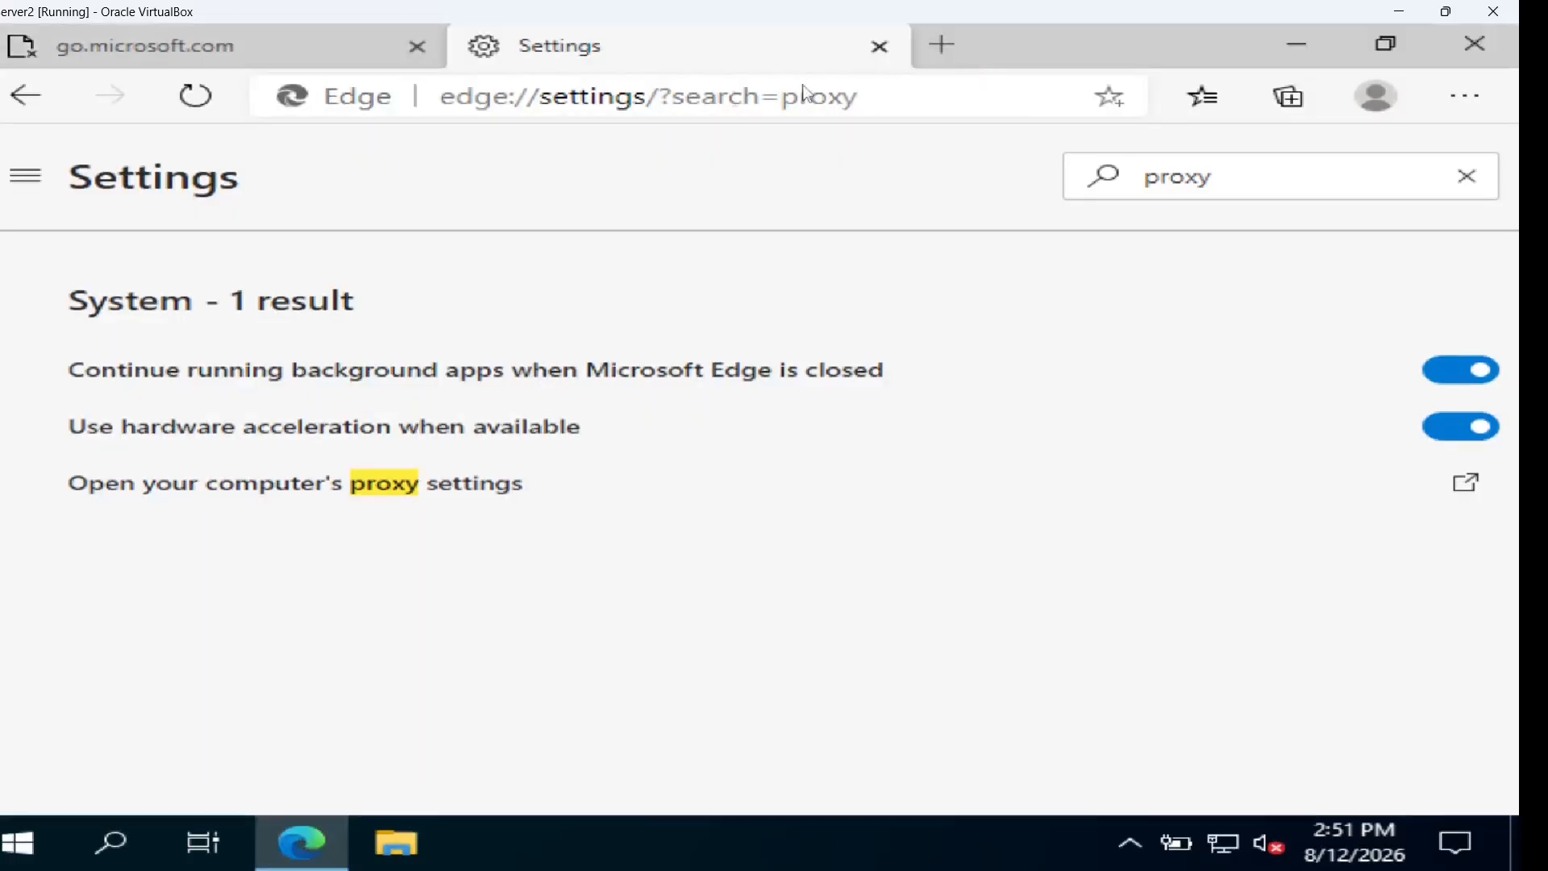
Reload through the proxy and authenticate as the test user without saving the password
left_click(879, 48)
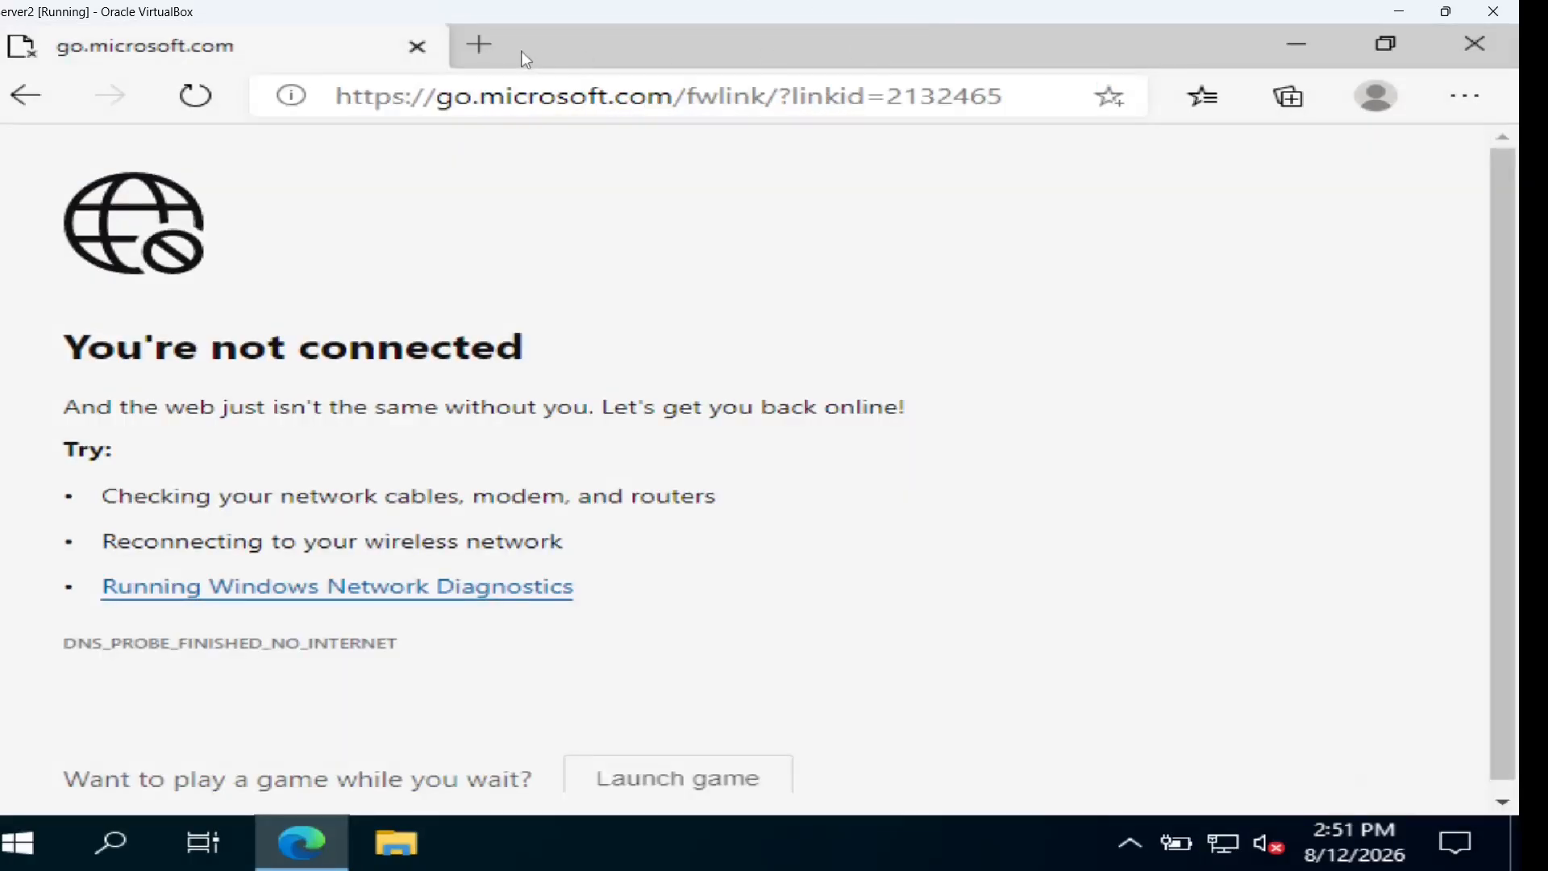
left_click(207, 100)
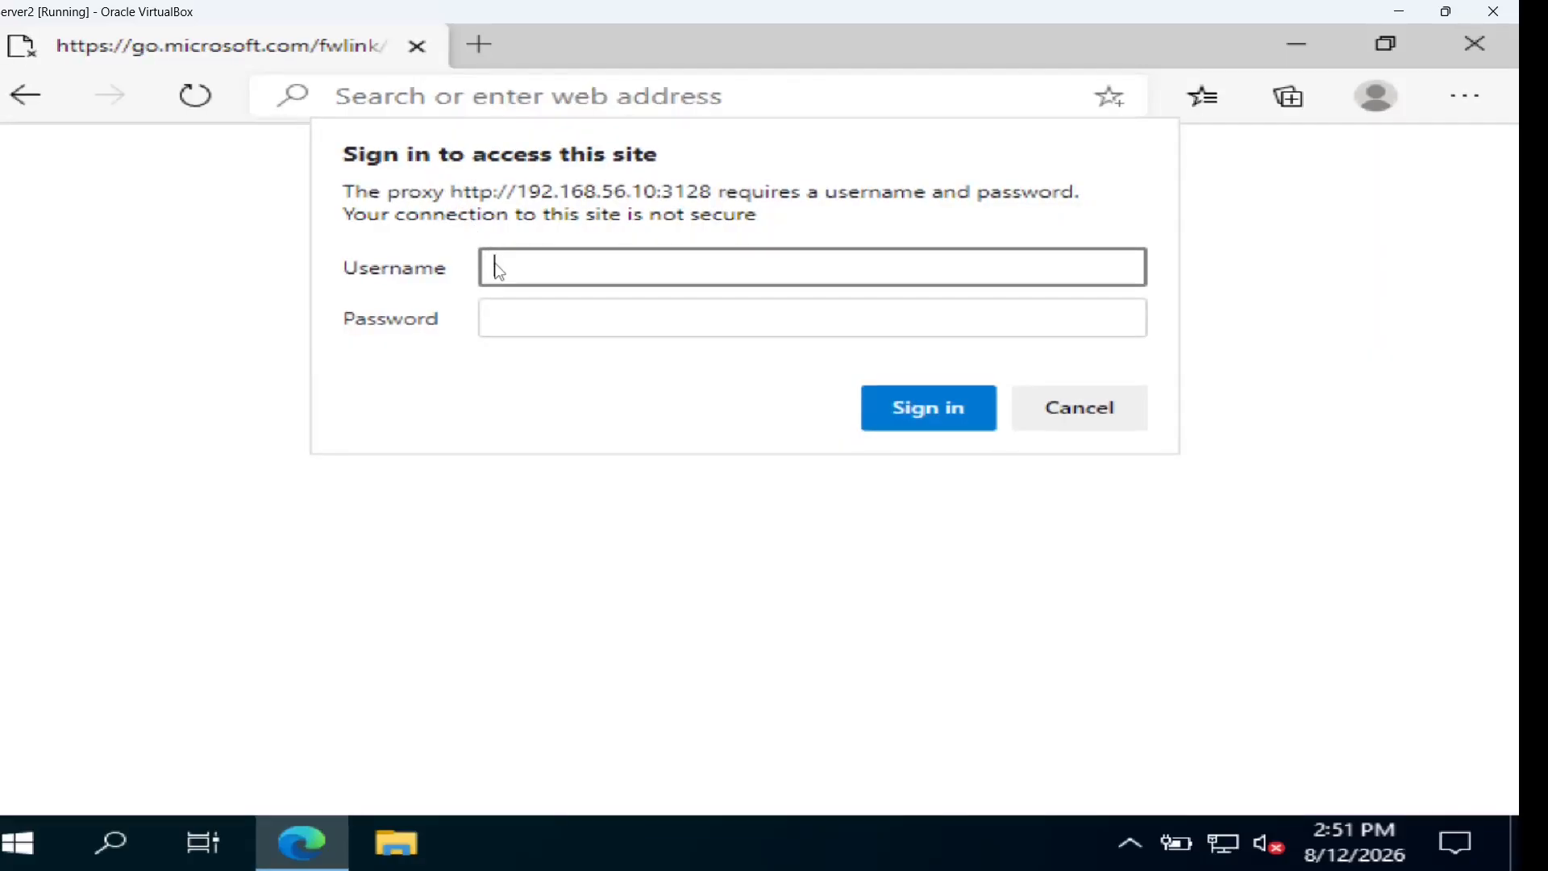
type("p1")
key("Tab")
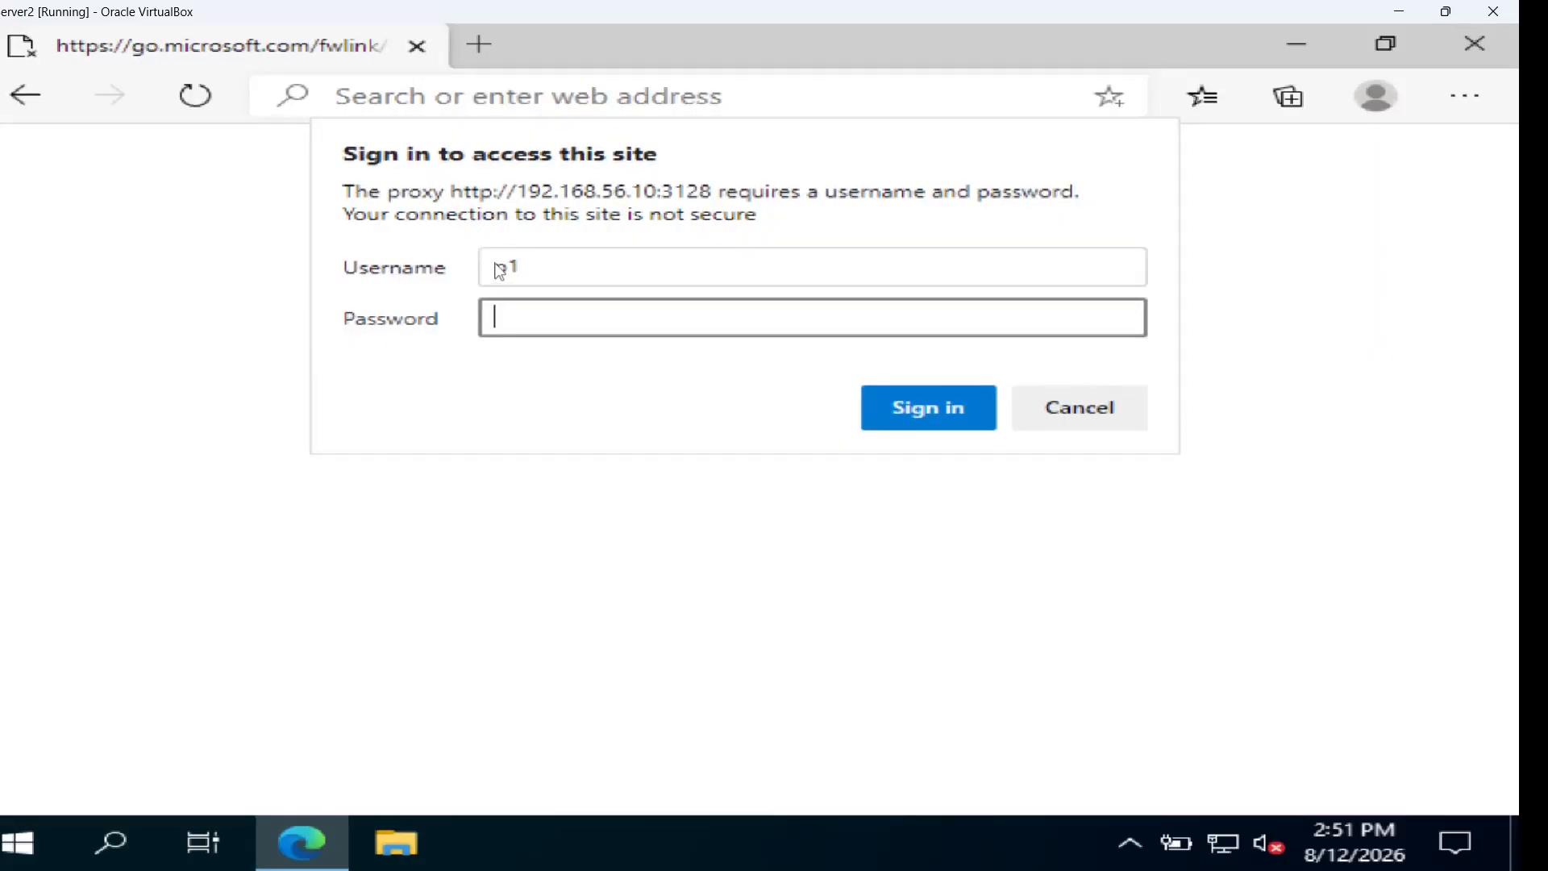
type("*********")
left_click(932, 419)
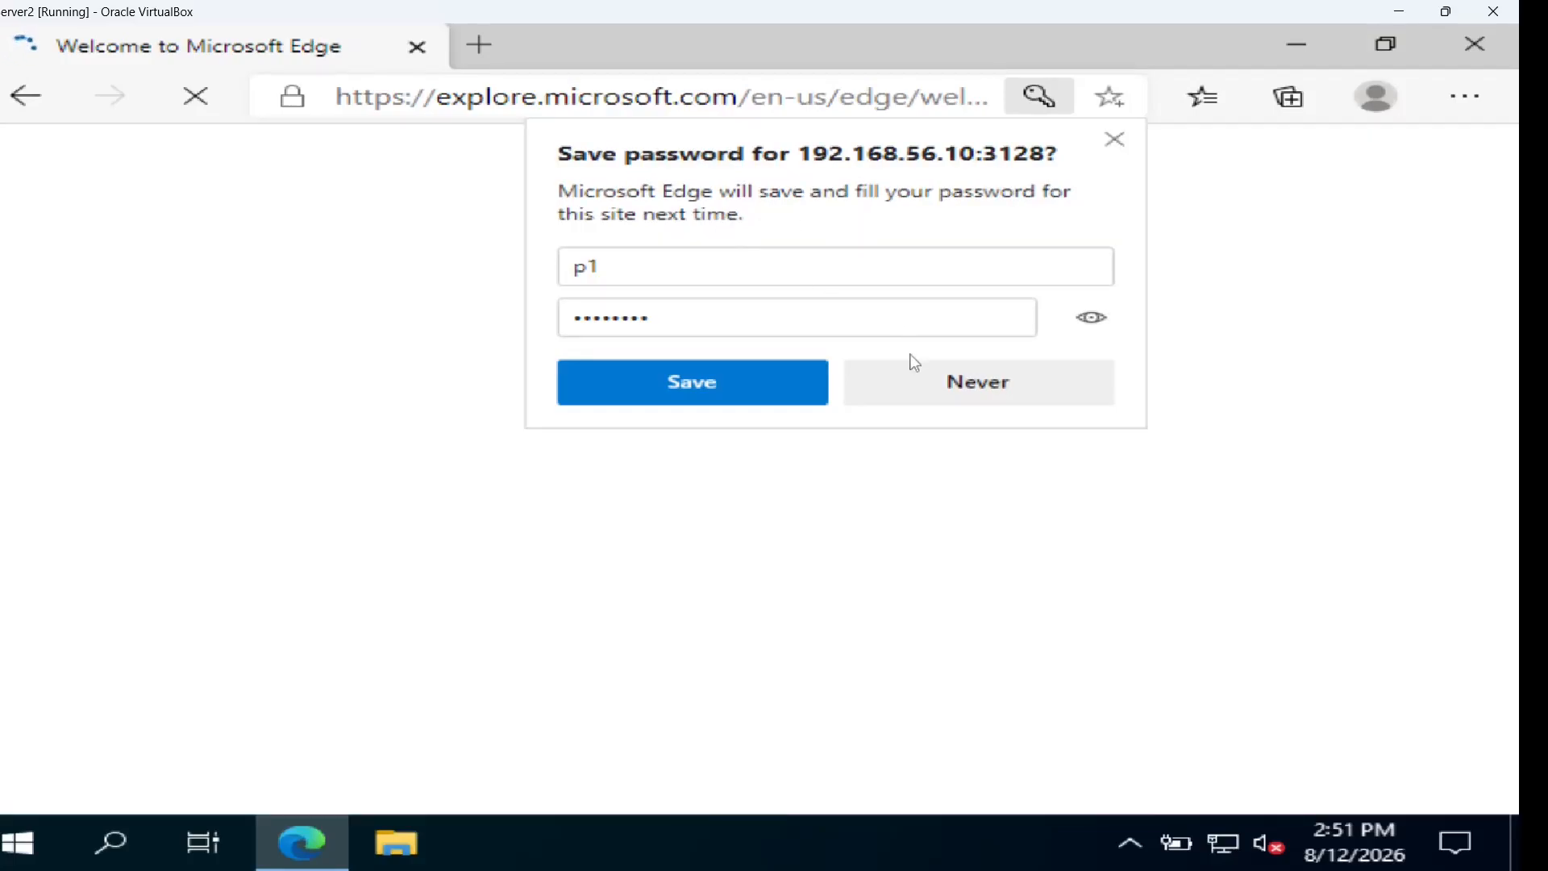
left_click(921, 384)
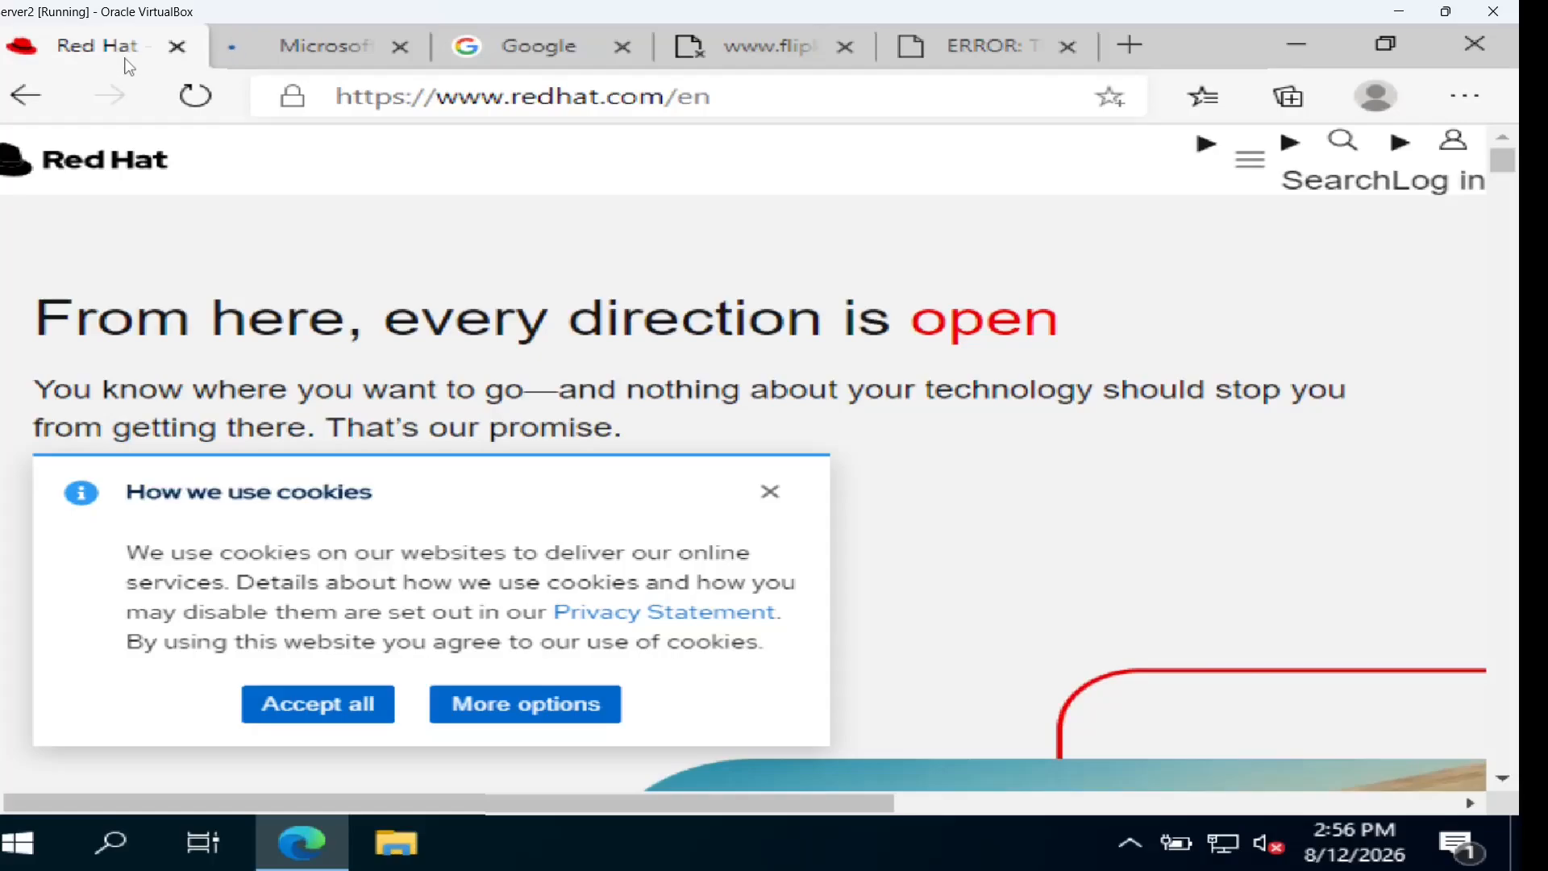
Check the Microsoft, Google and Flipkart tabs, ending on the hdfc.bank.in error page
left_click(360, 46)
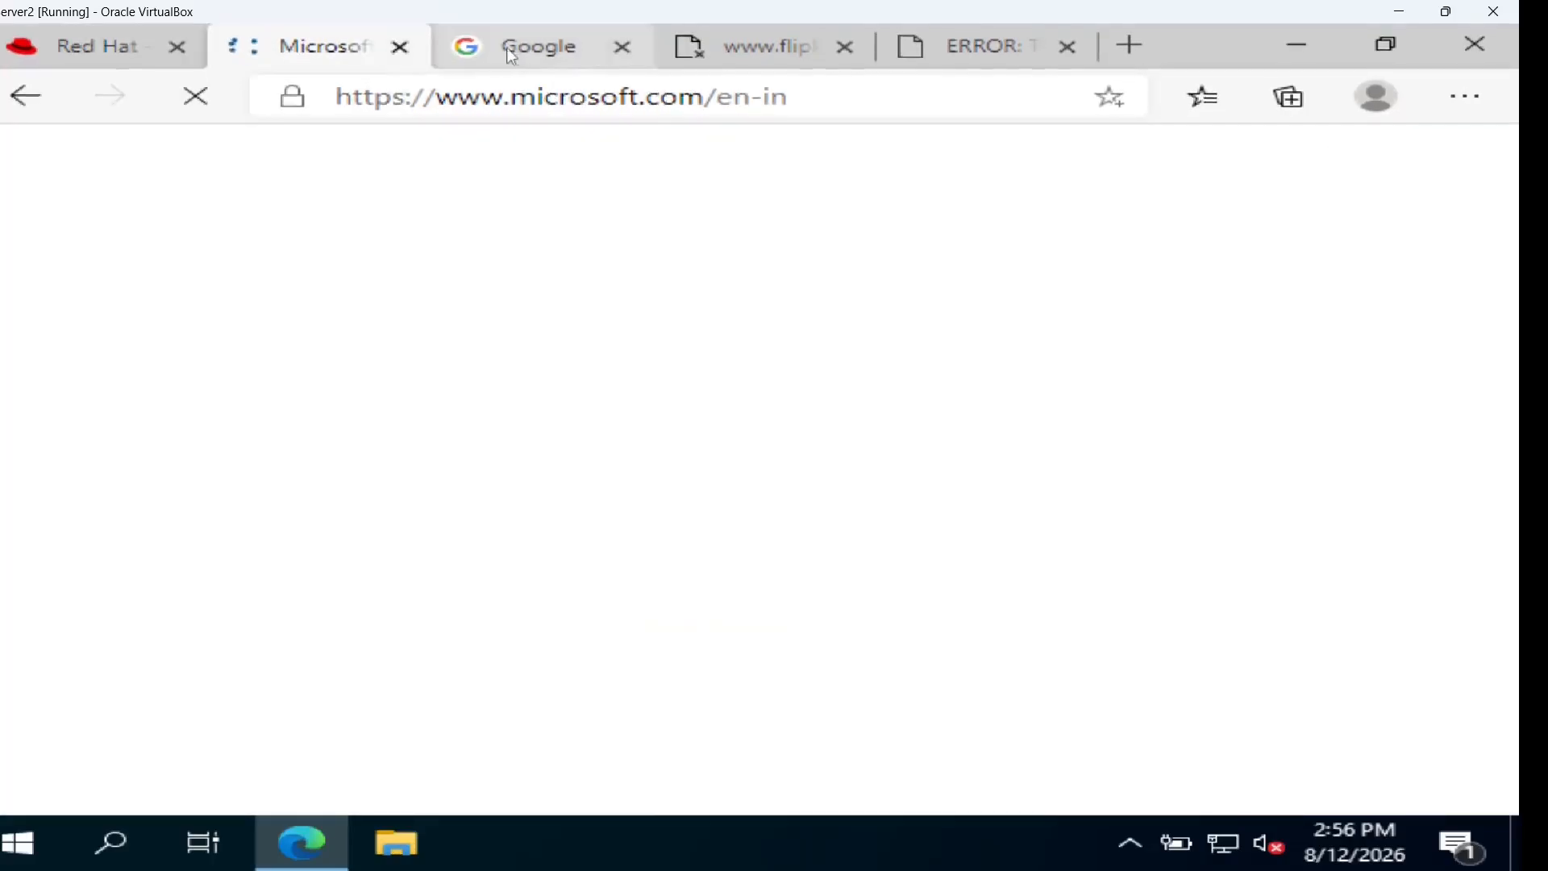
left_click(528, 50)
left_click(762, 53)
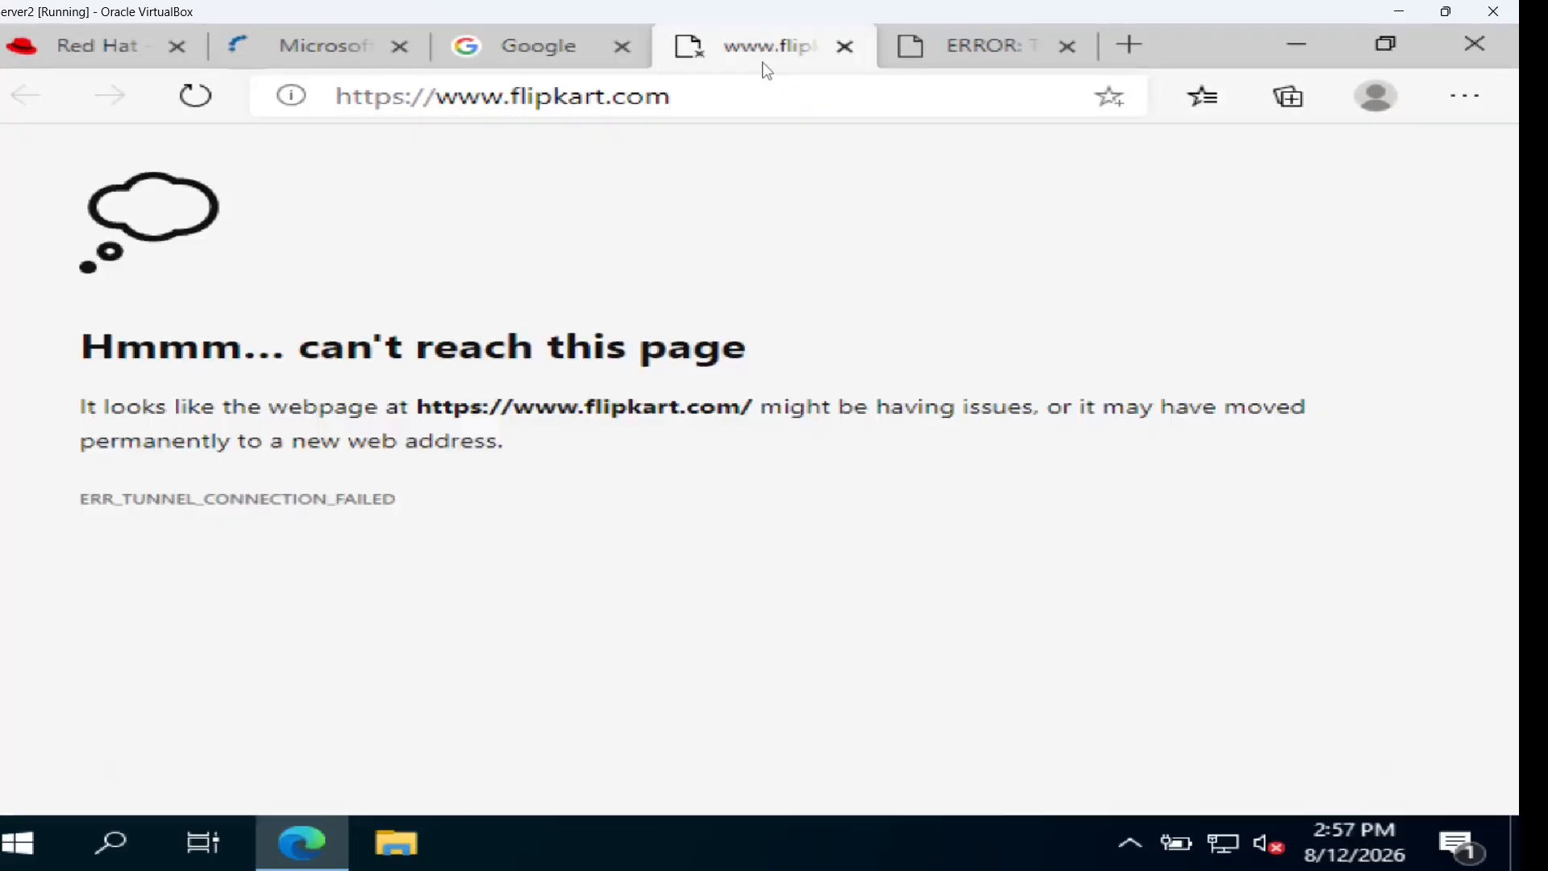
left_click(966, 47)
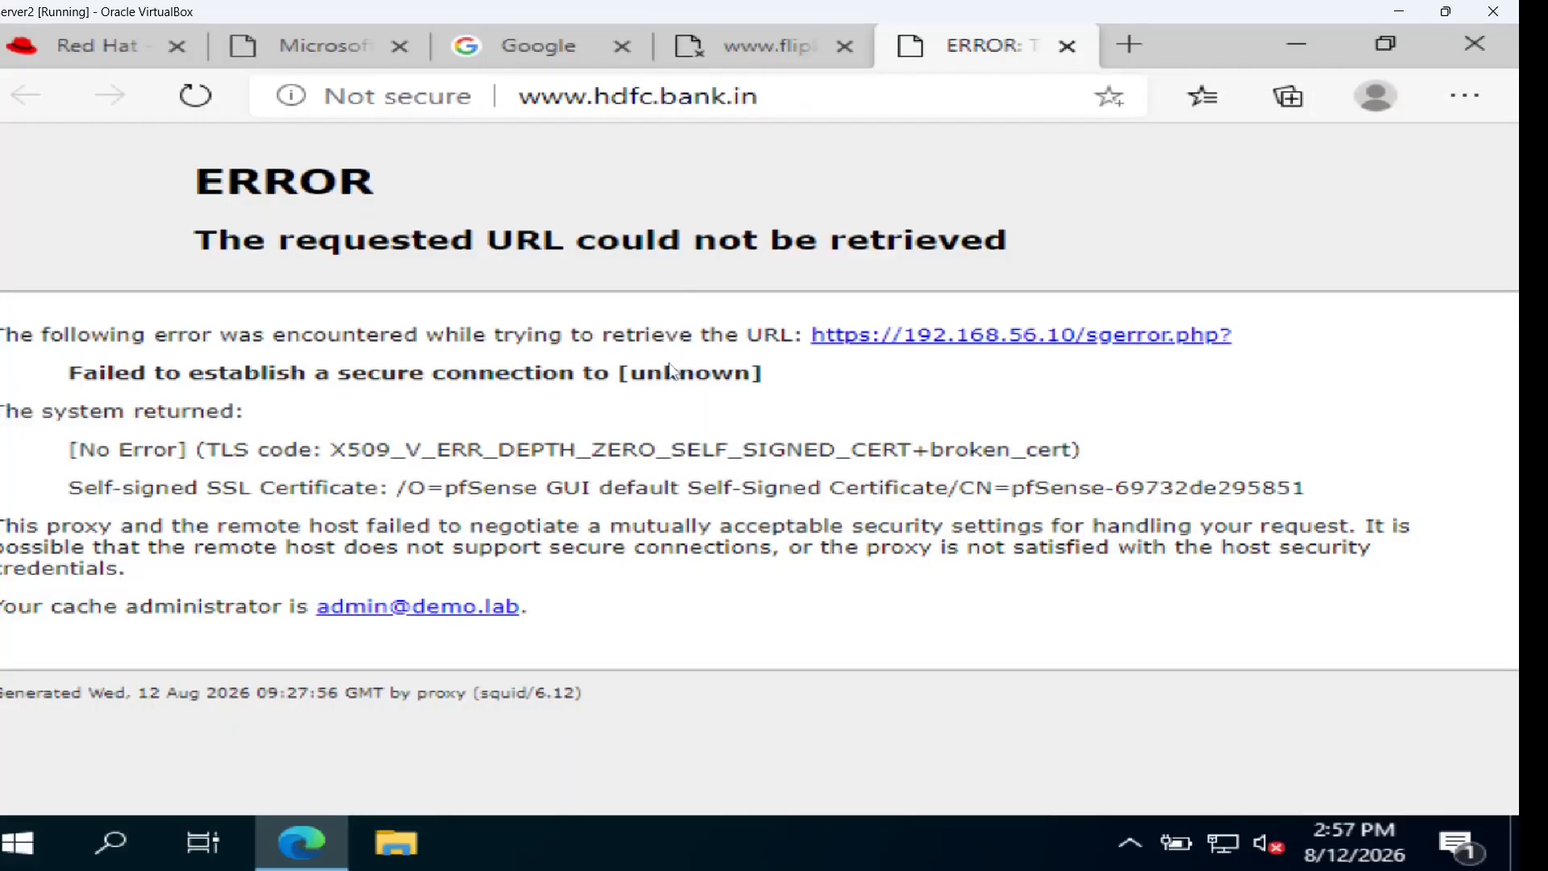
In pfSense, view the Groups ACL list, then expand the Common ACL's target rules
mouse_move(856, 868)
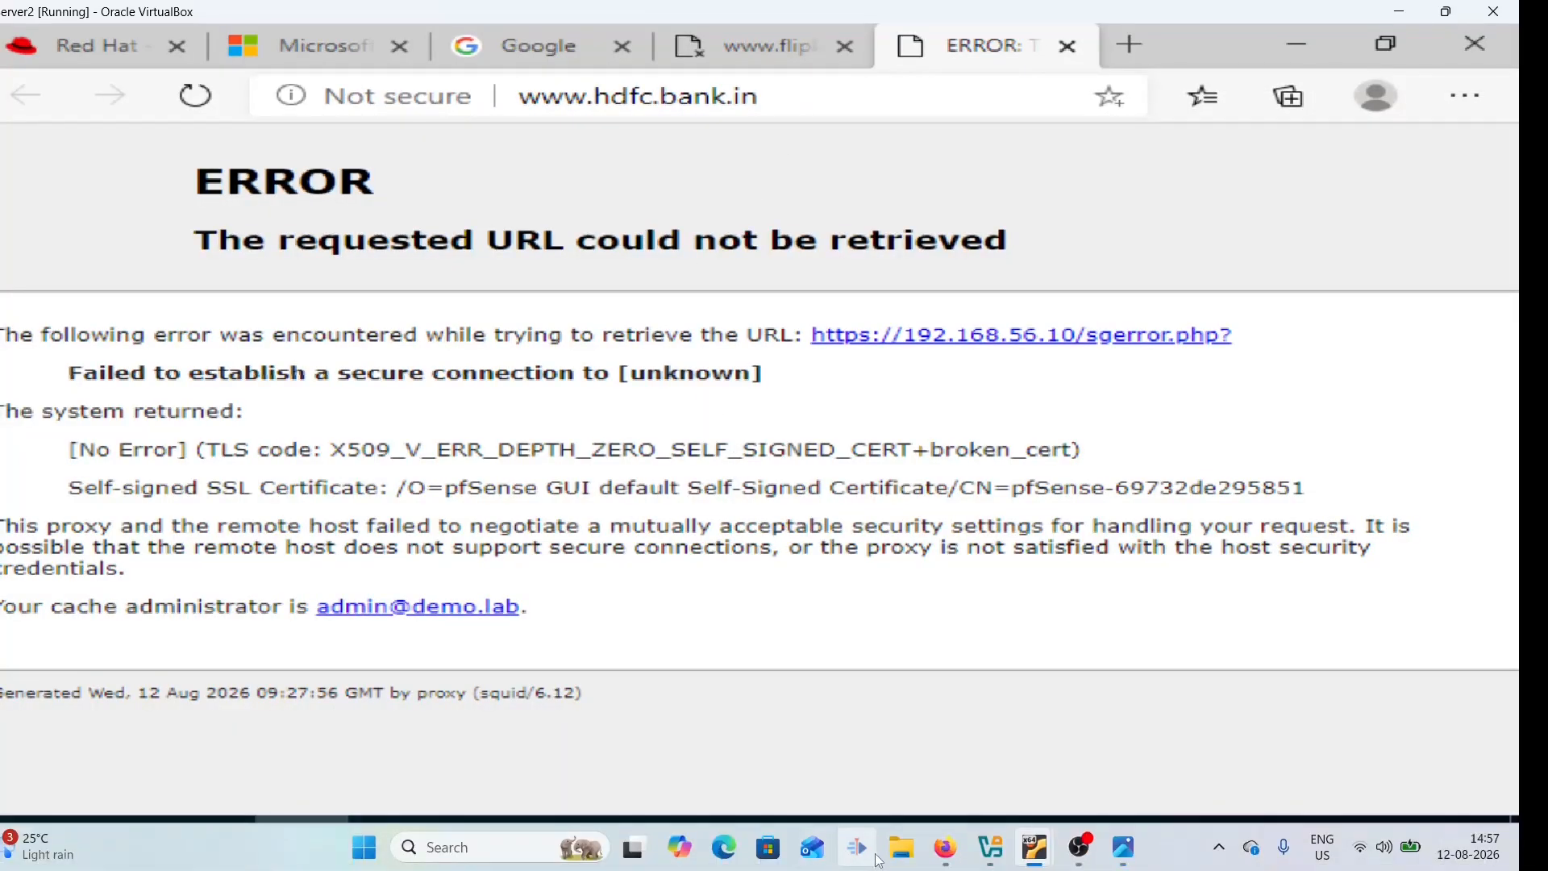
left_click(945, 856)
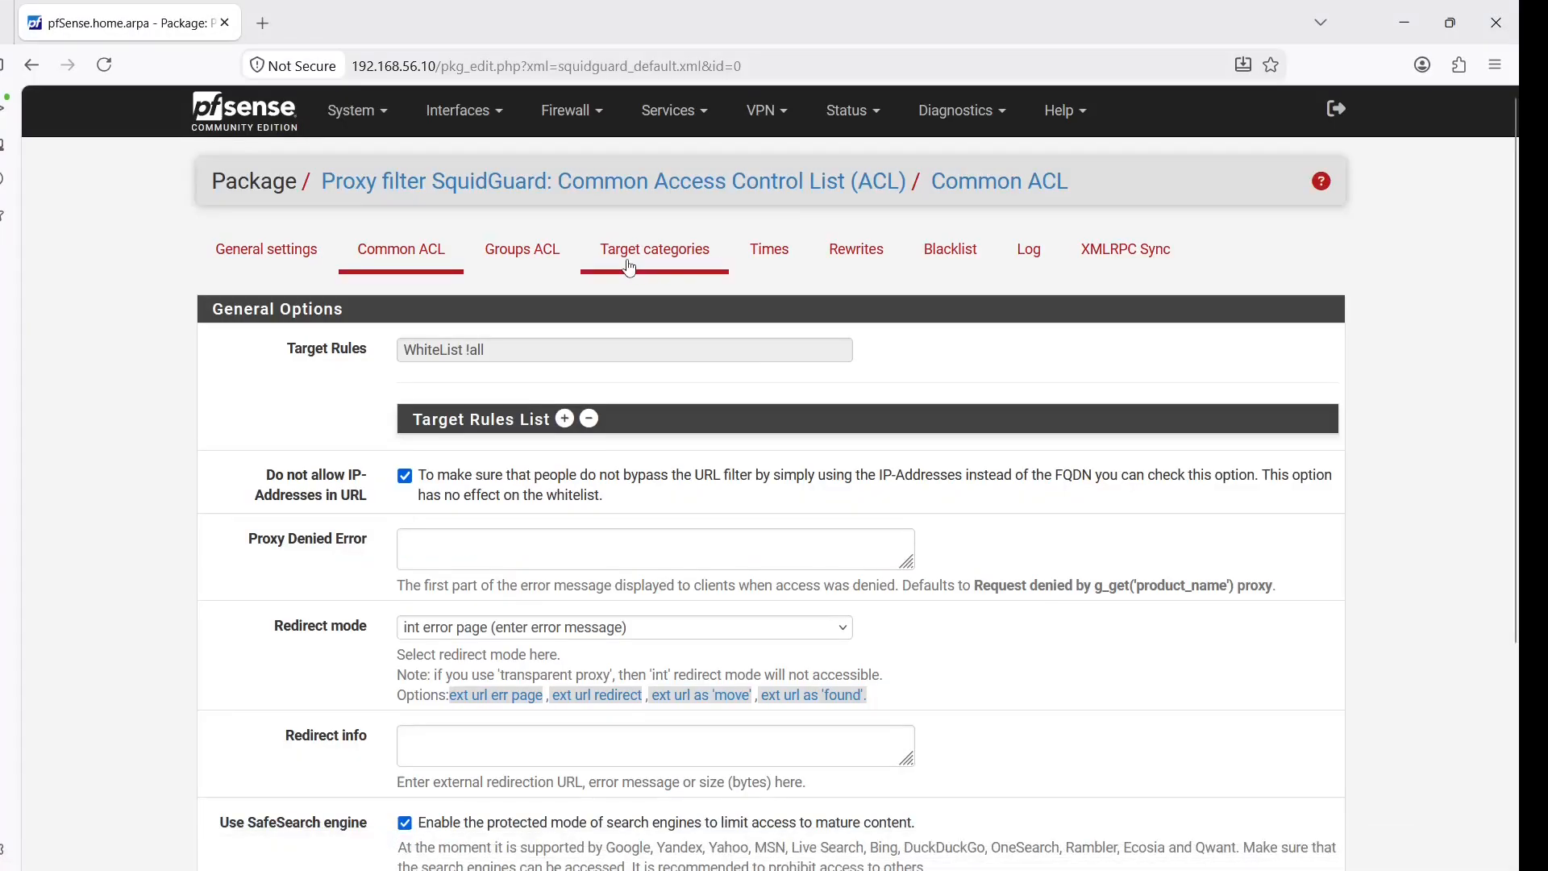
left_click(564, 259)
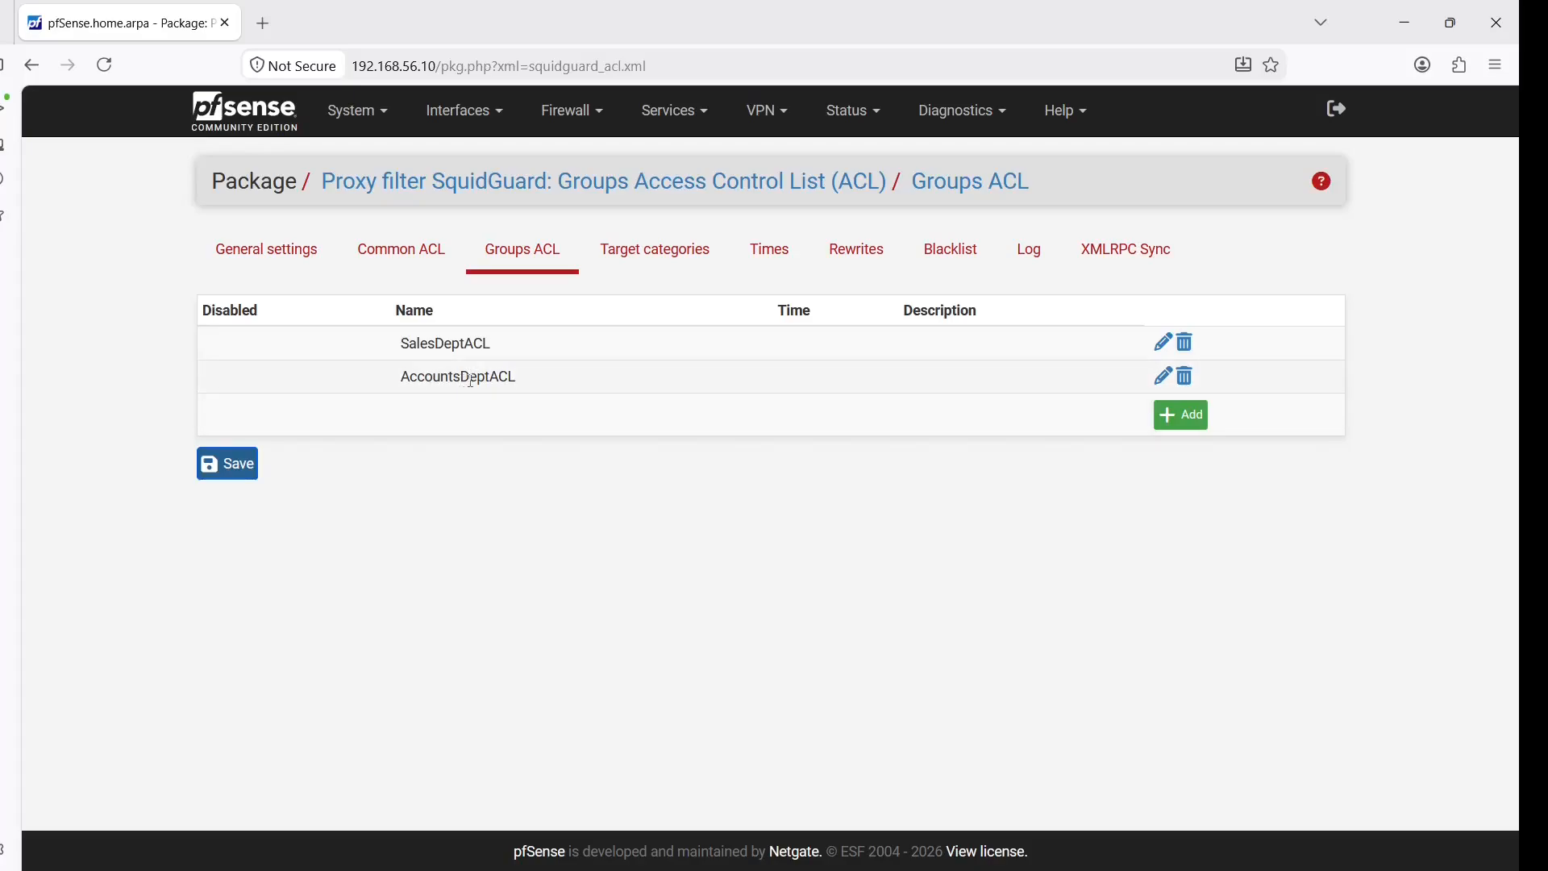
left_click(420, 260)
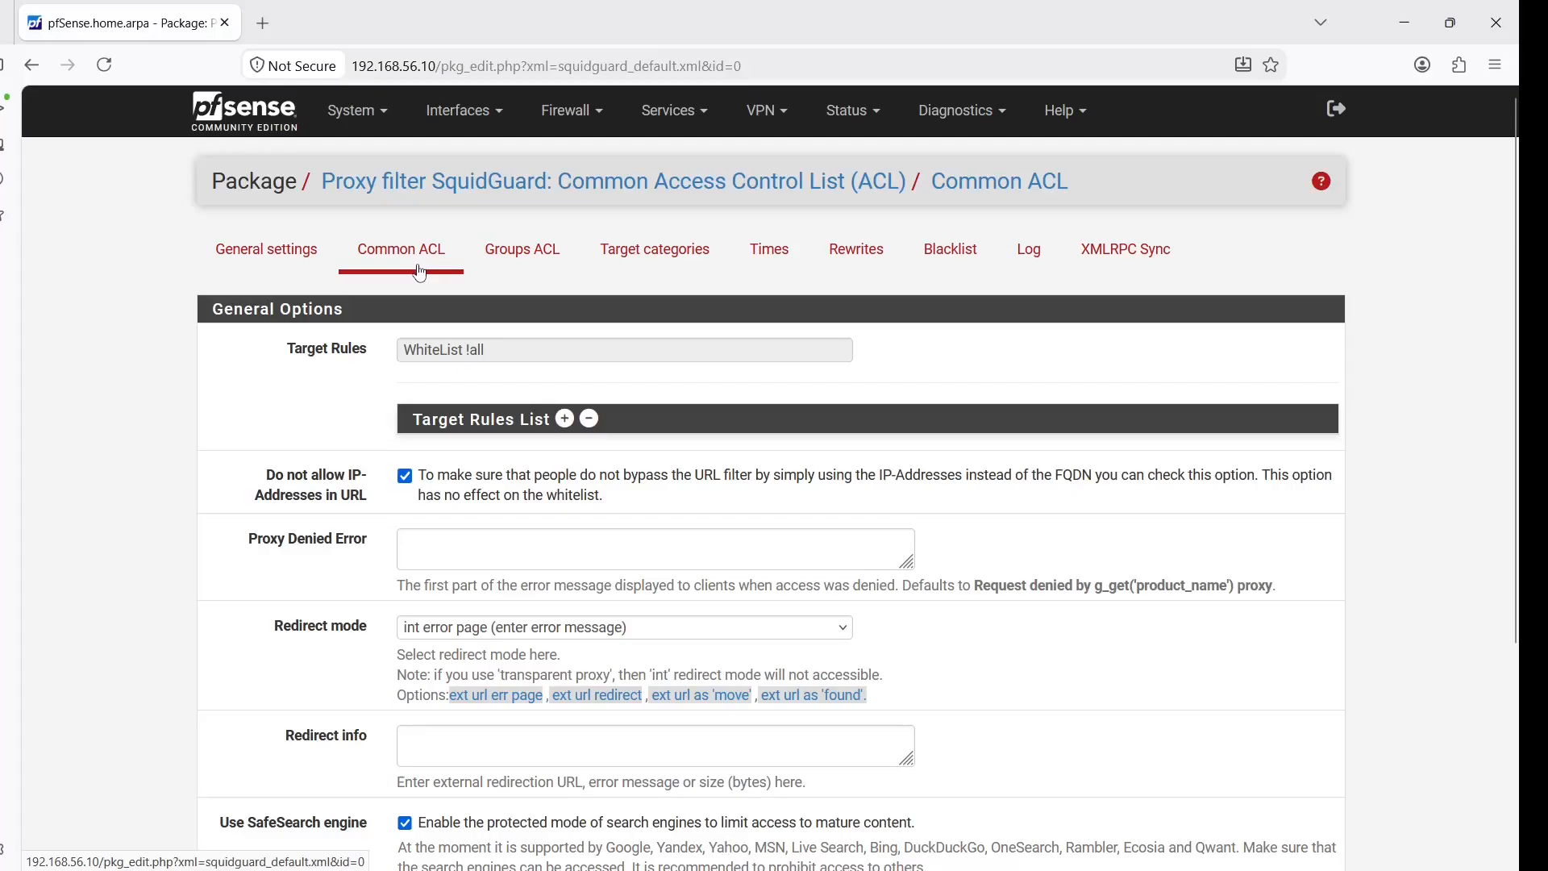
left_click(566, 419)
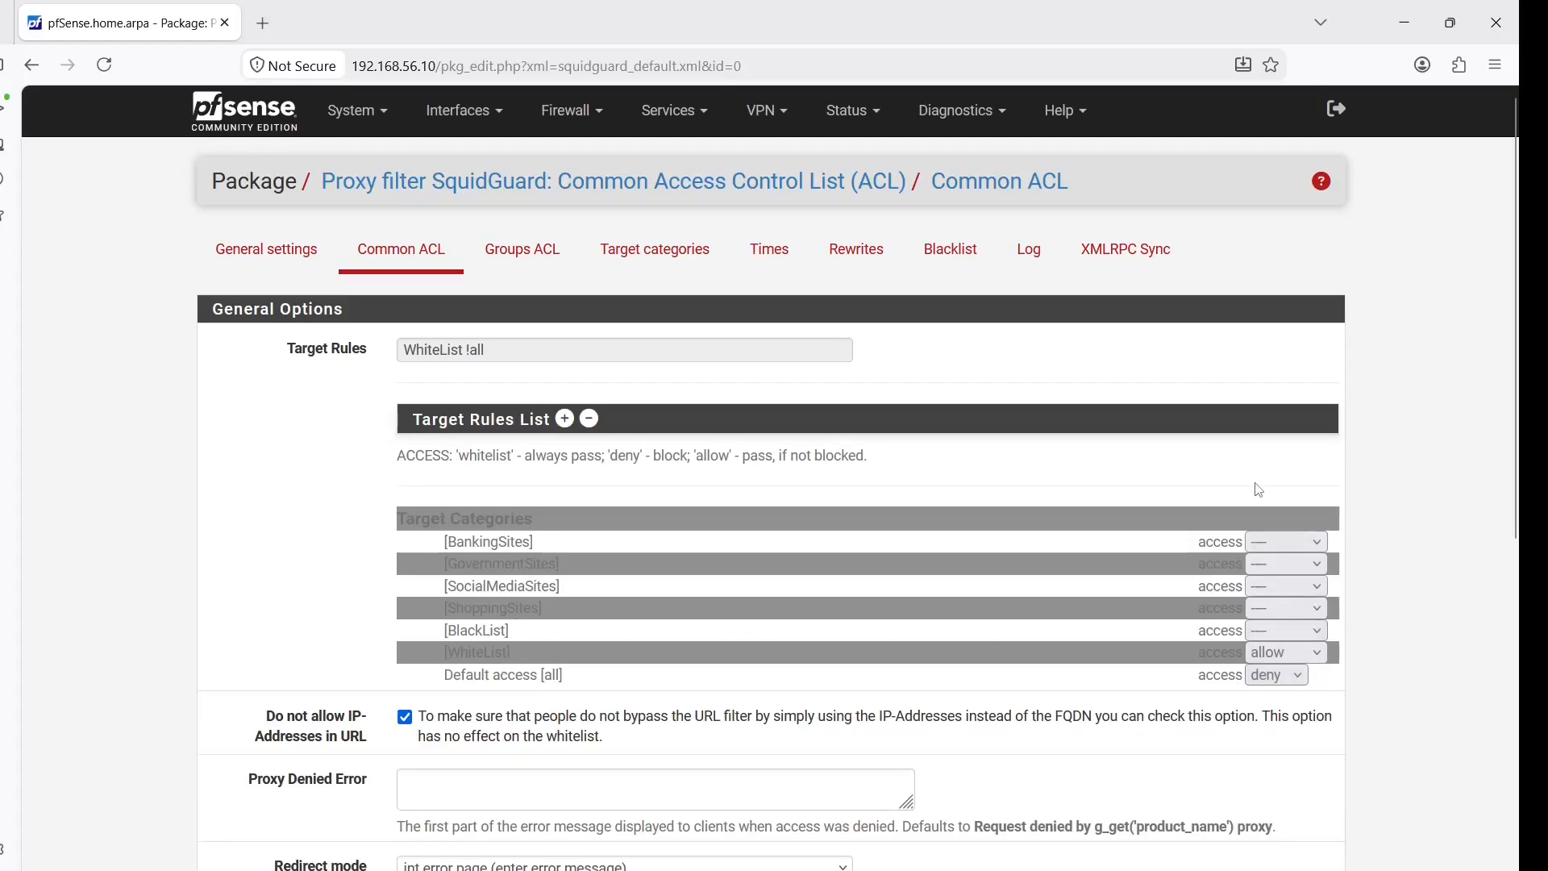
Inspect the WhiteList target category's domains, then return to the Groups ACL list
left_click(685, 257)
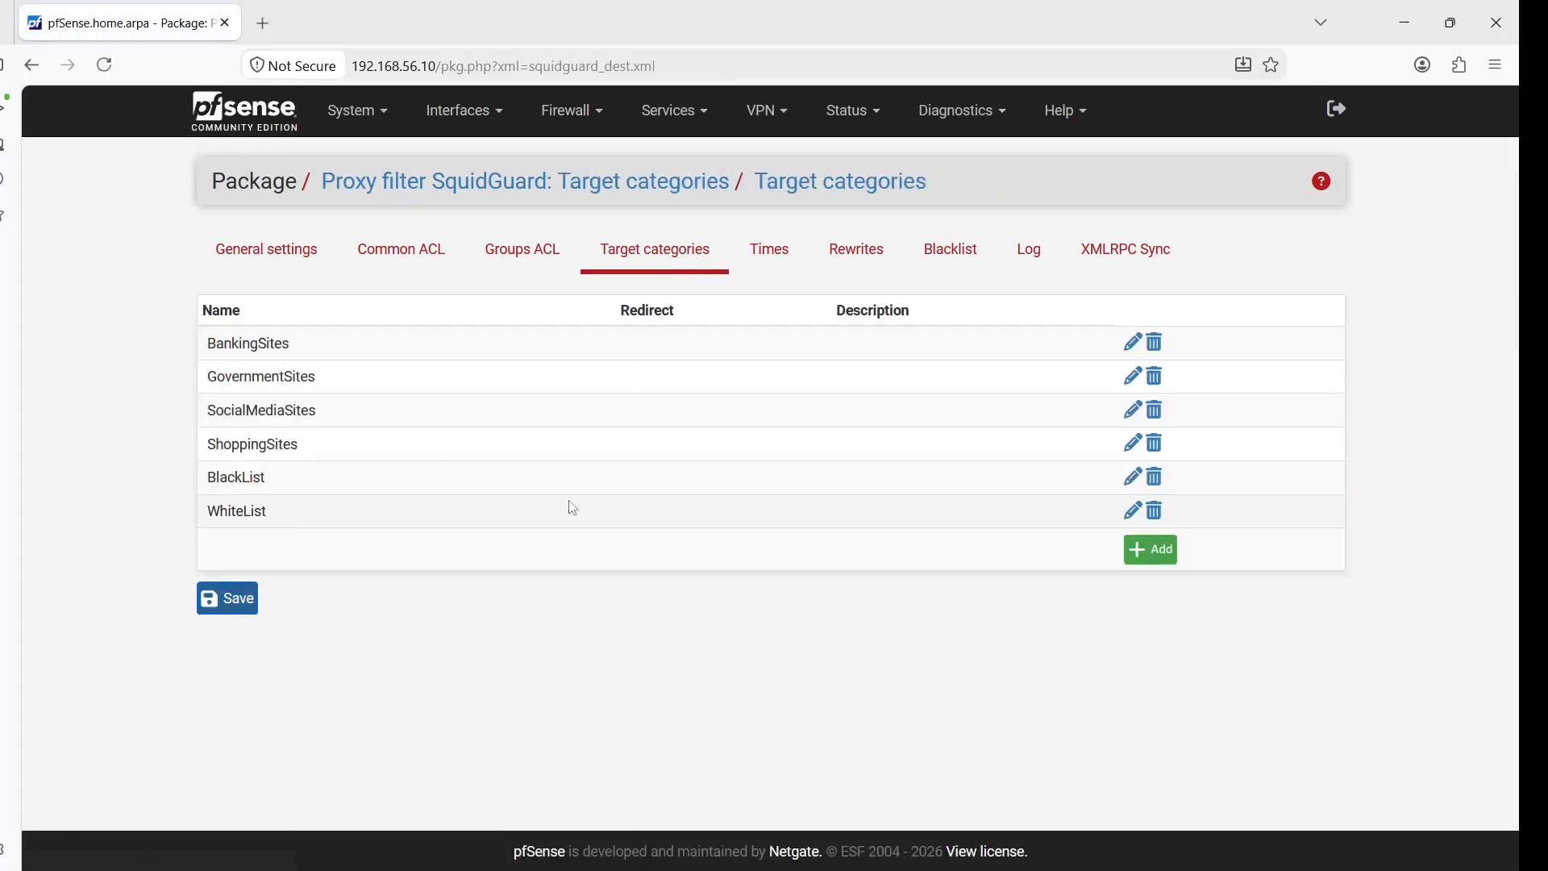
left_click(1133, 512)
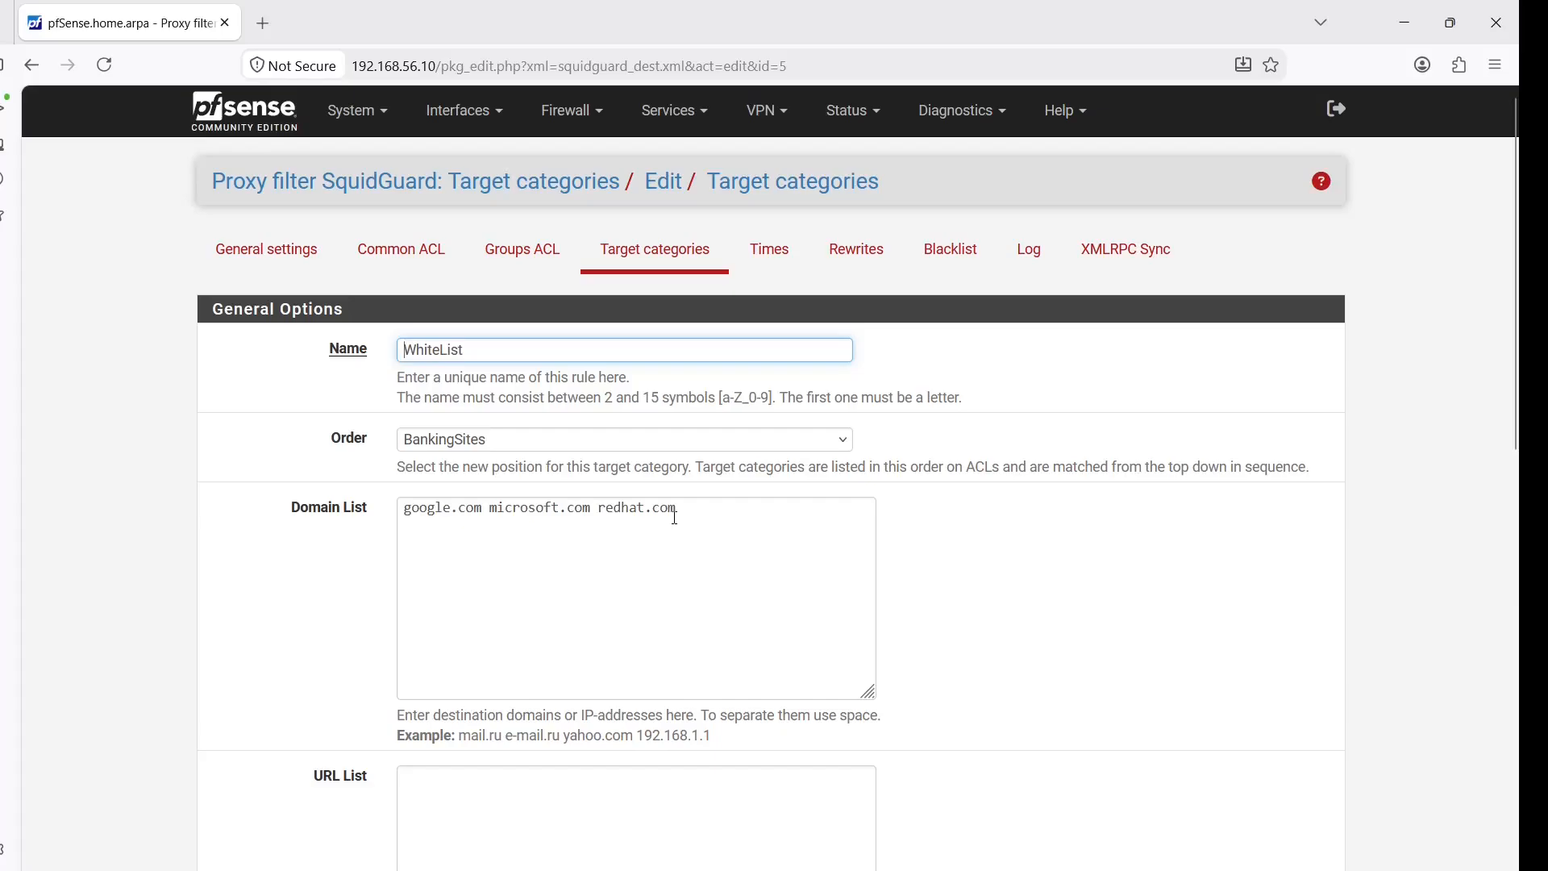
left_click(416, 252)
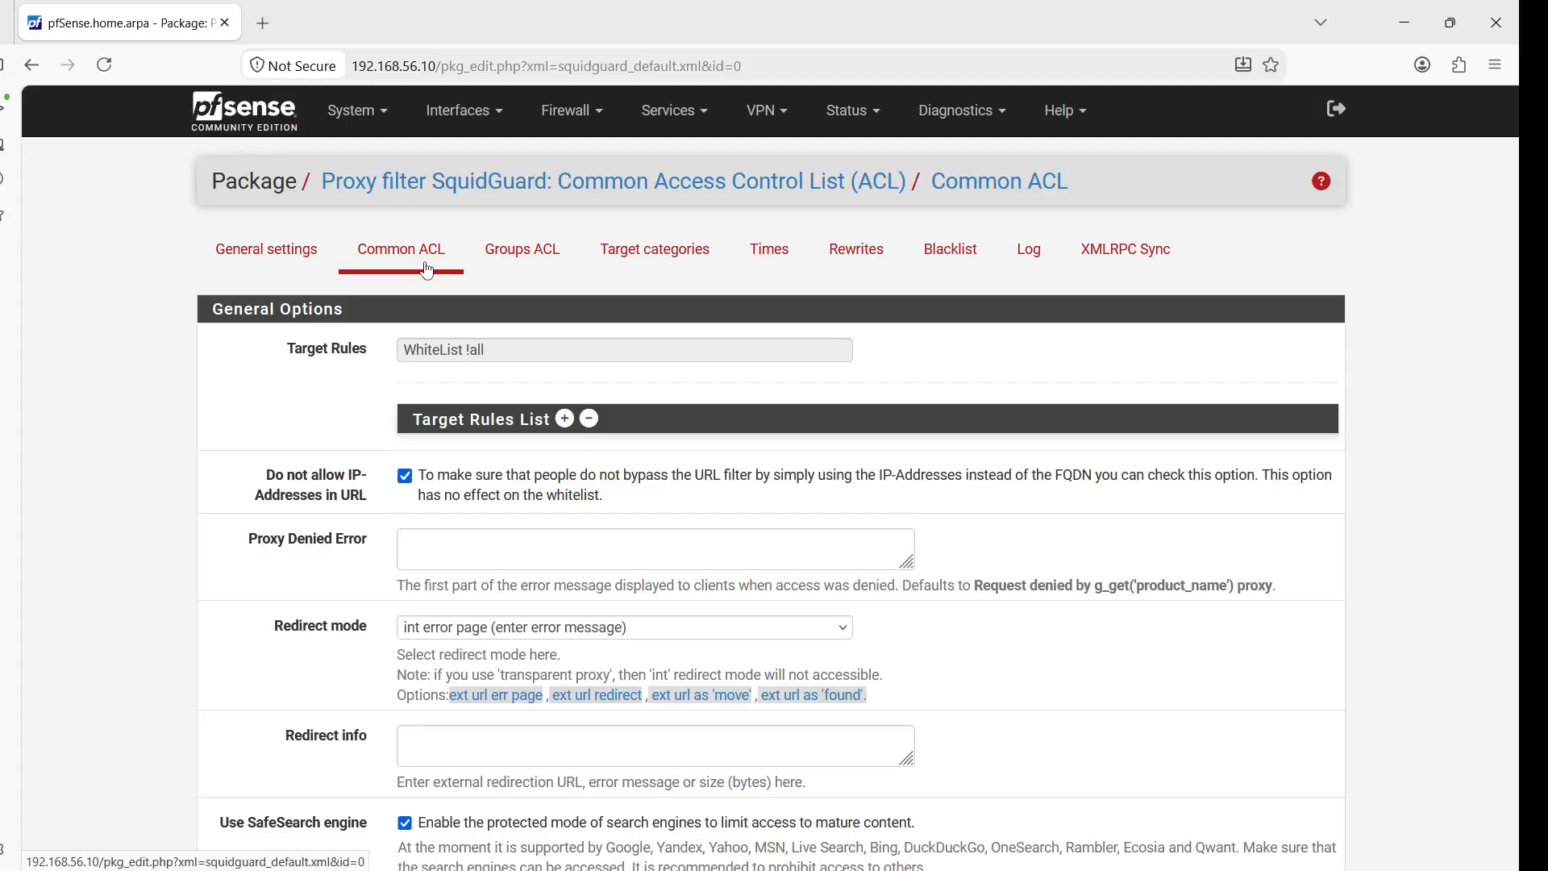
left_click(506, 269)
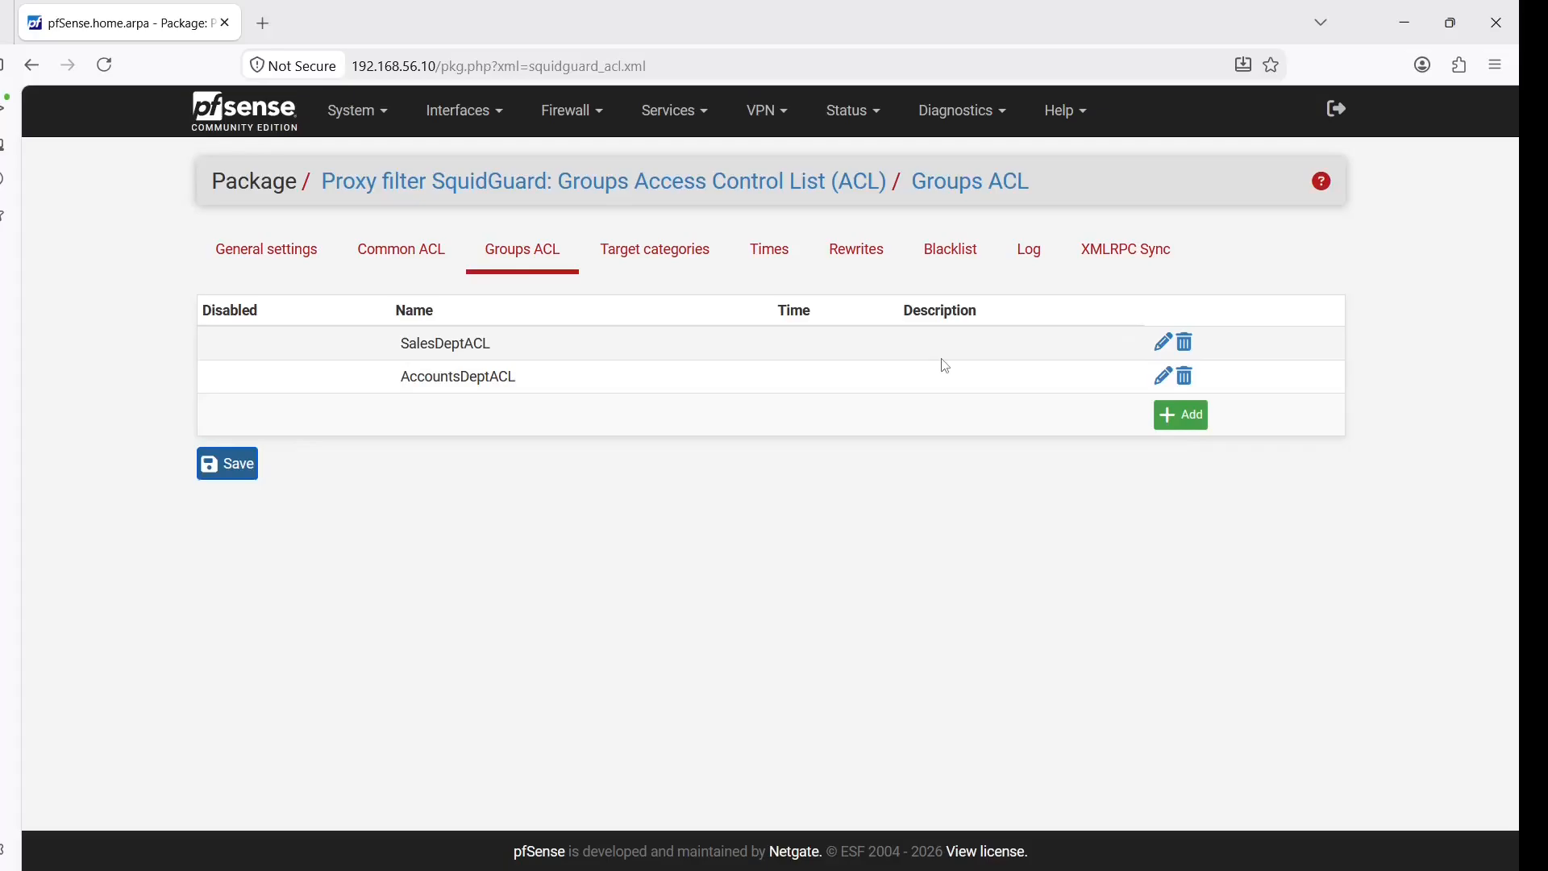
Add p1 after sales1 as a SalesDeptACL client, save the rule, and go to General settings
left_click(1165, 347)
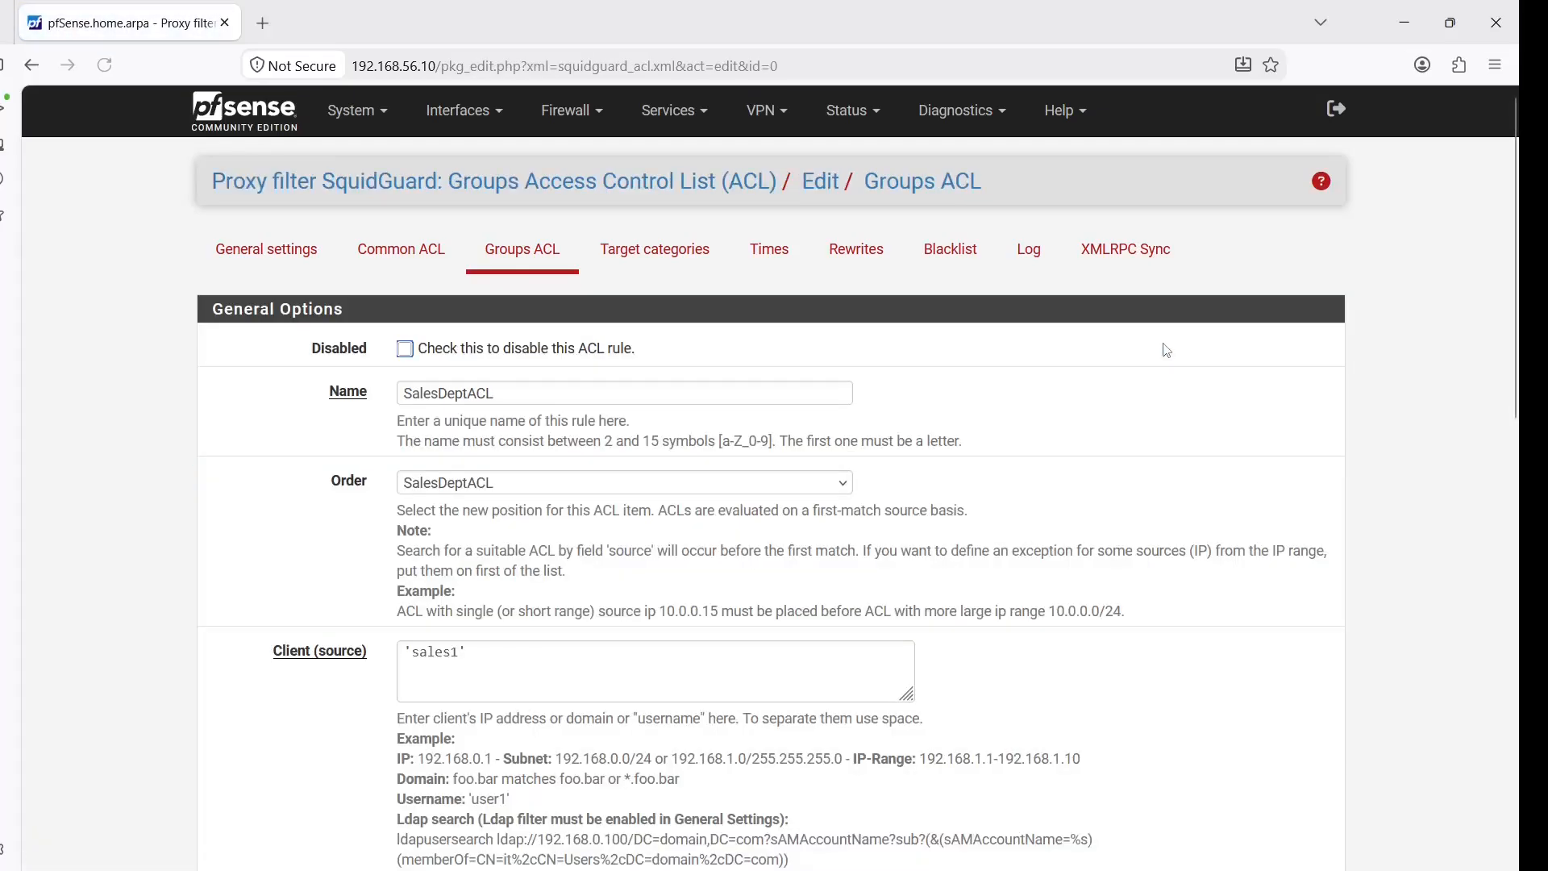
left_click(598, 653)
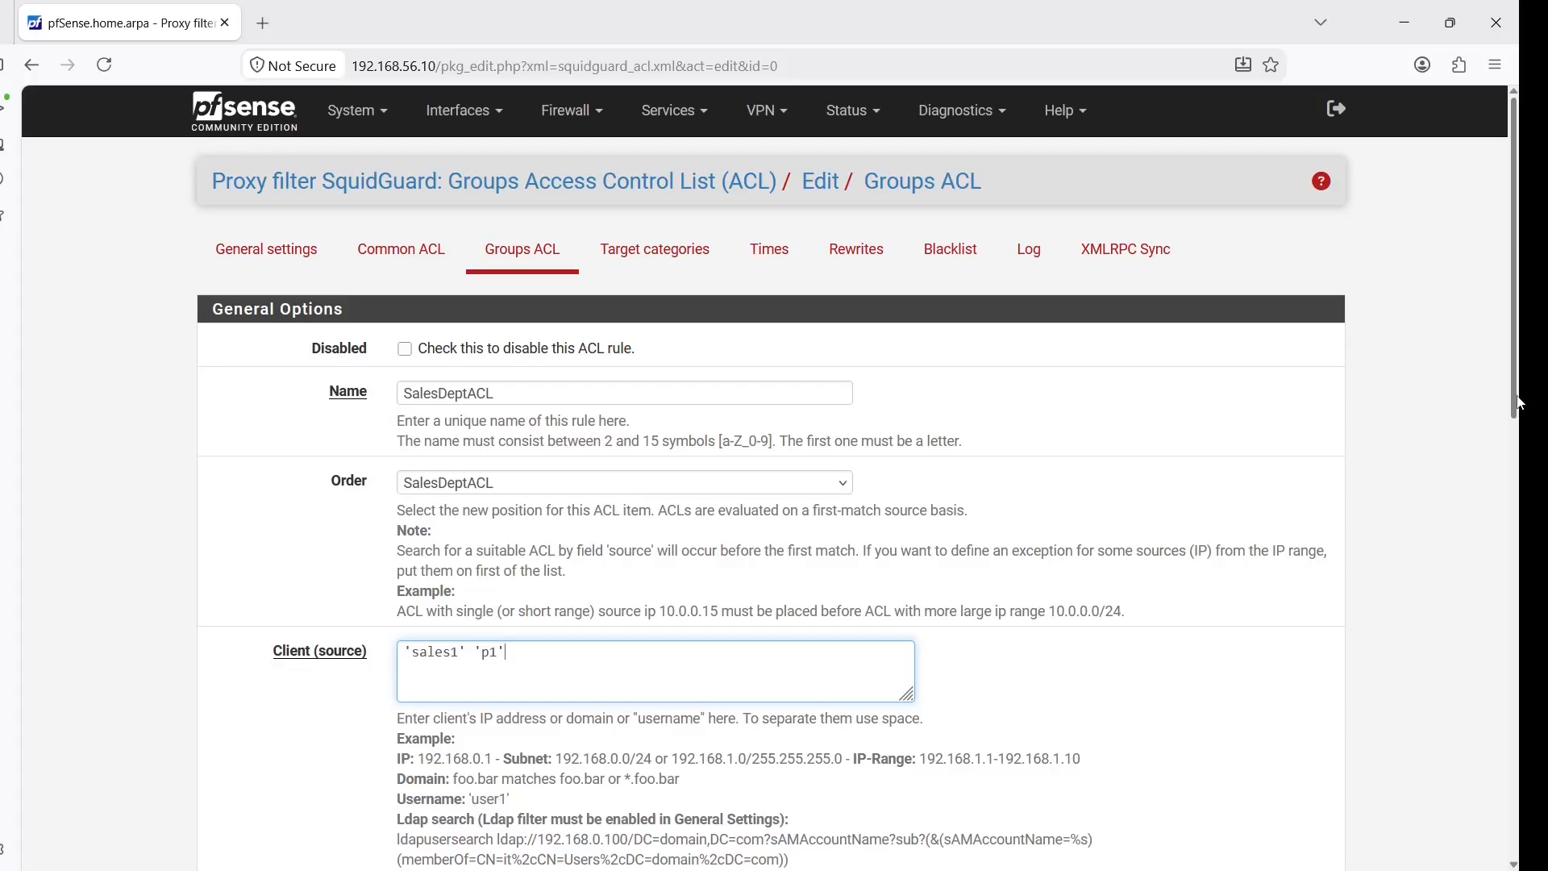
left_click_drag(1520, 403, 1521, 544)
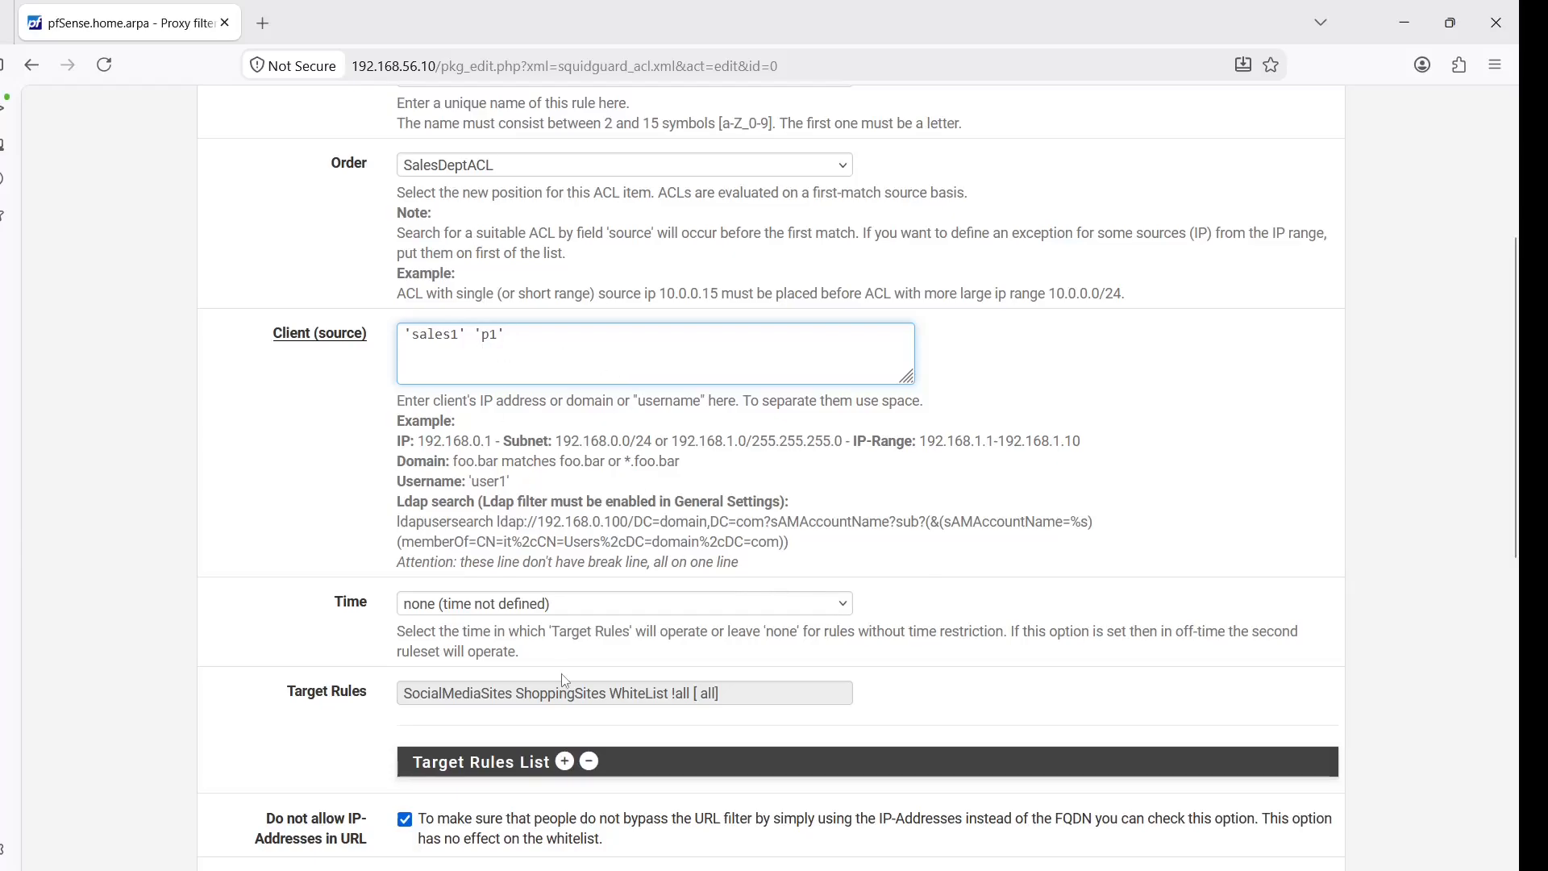
left_click(564, 761)
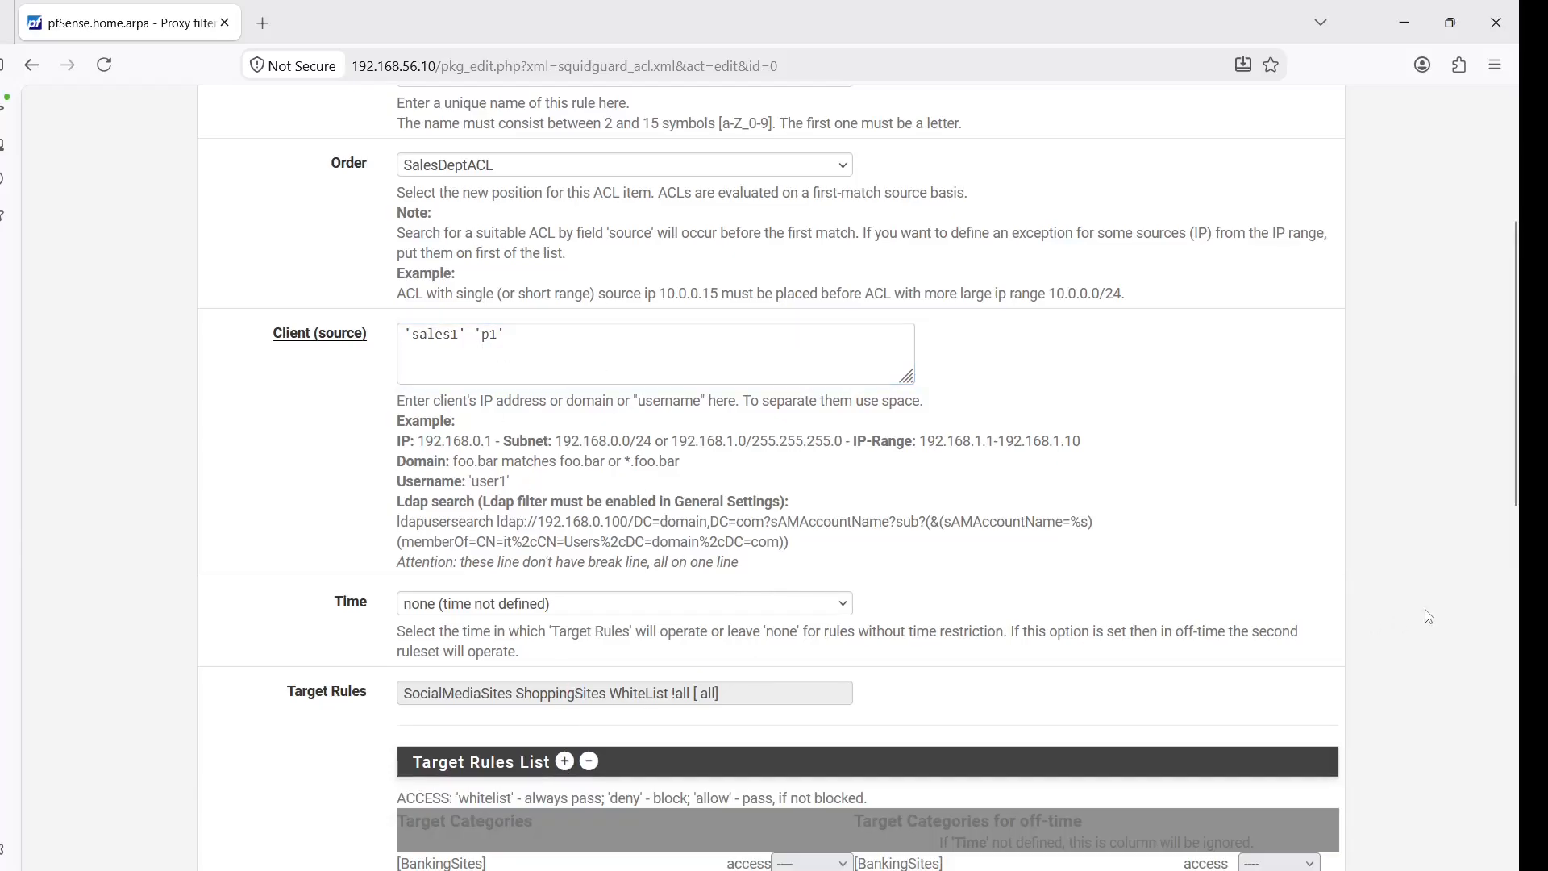
scroll(691, 389, "down", 5)
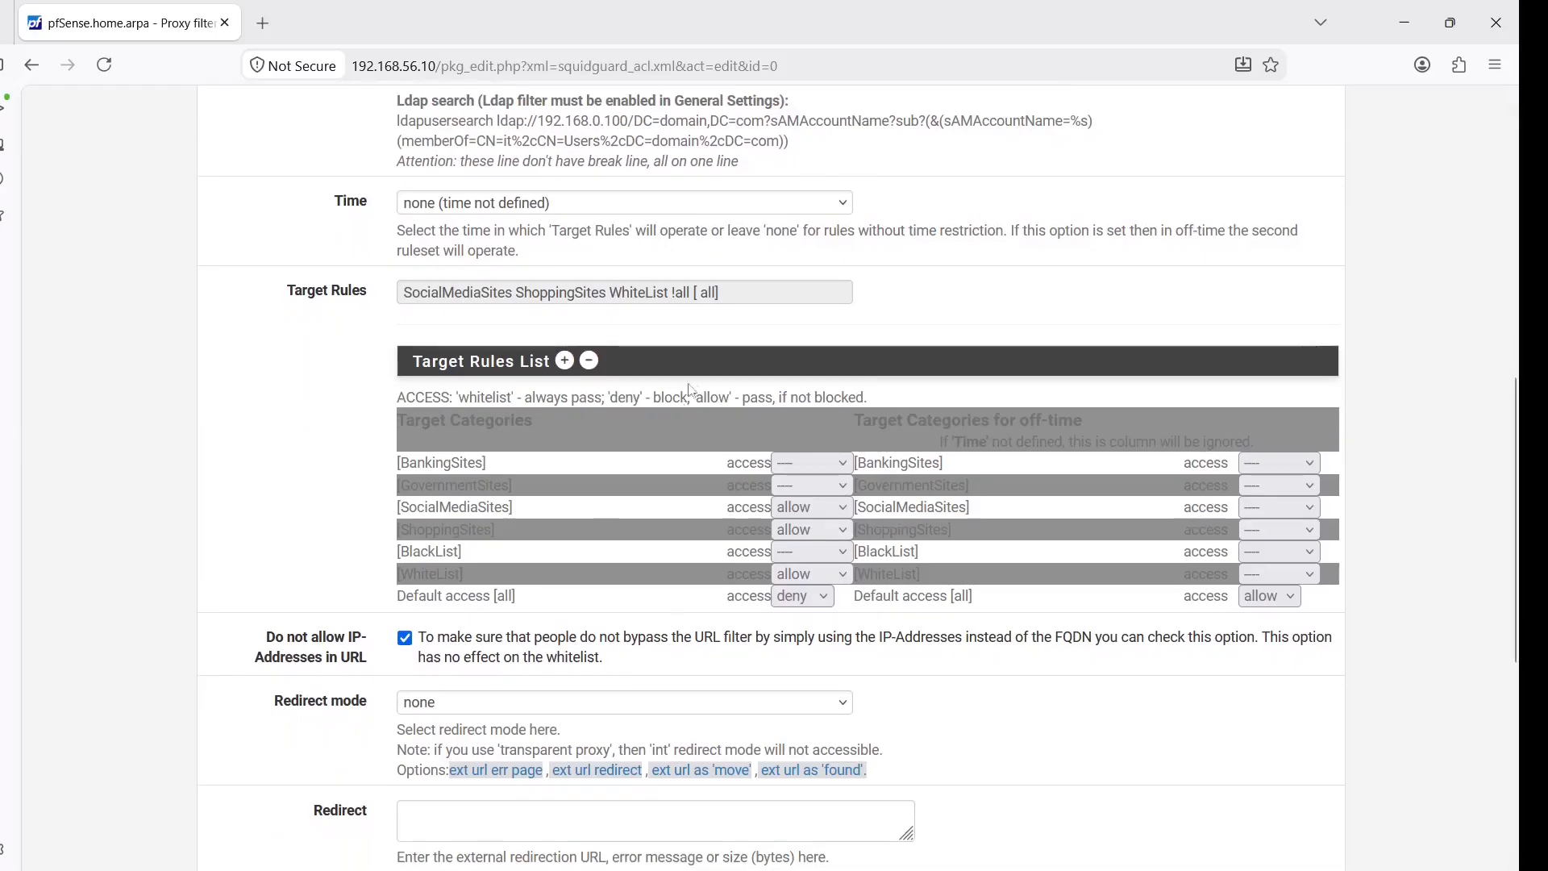
scroll(1522, 469, "down", 6)
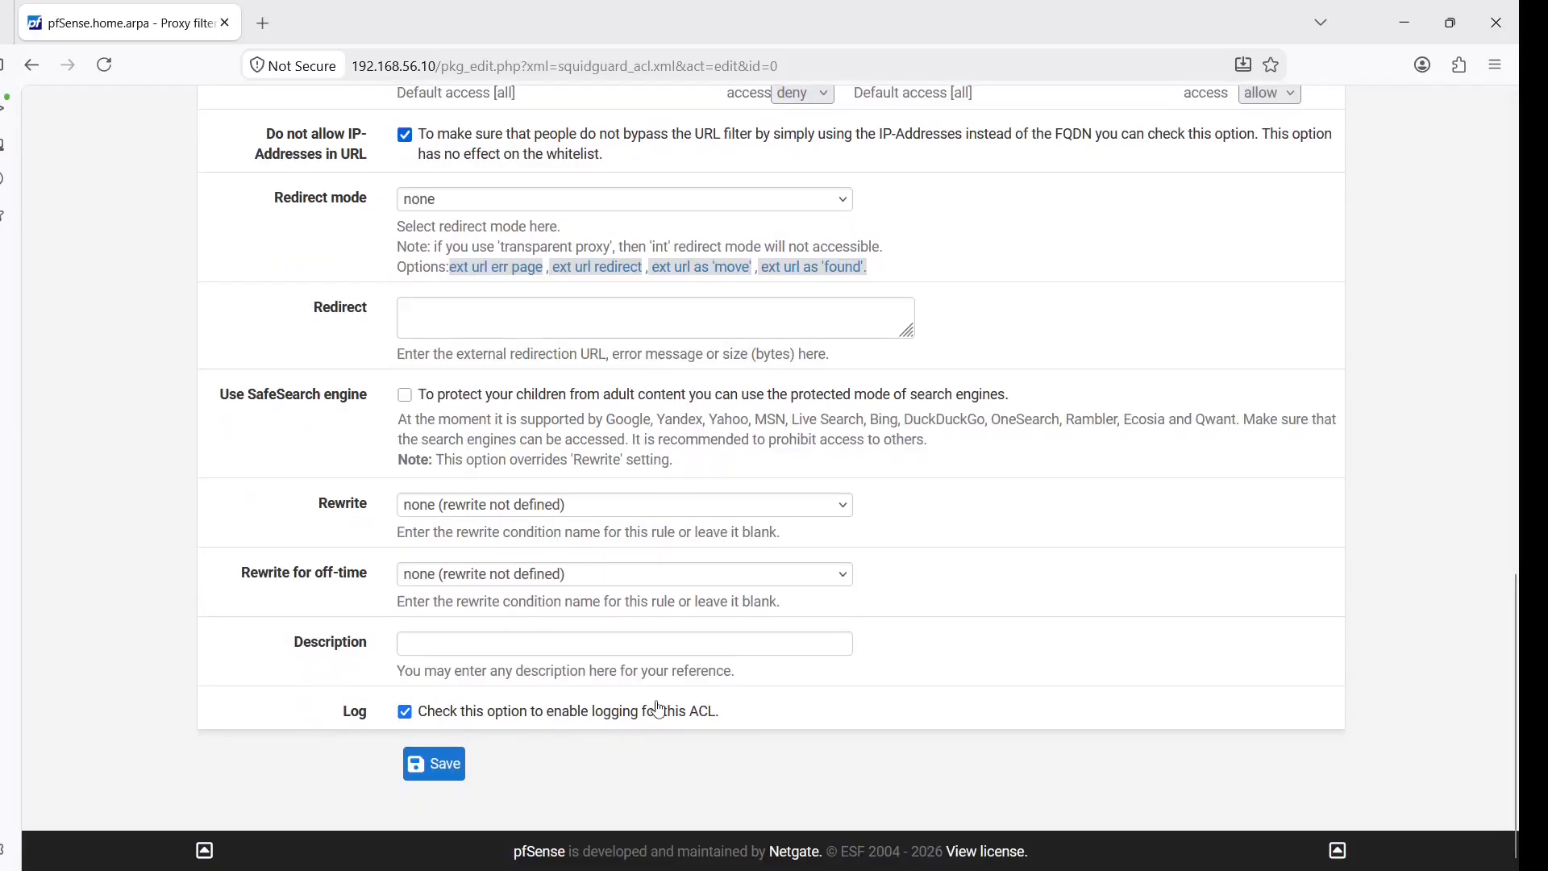
left_click(444, 778)
left_click(306, 252)
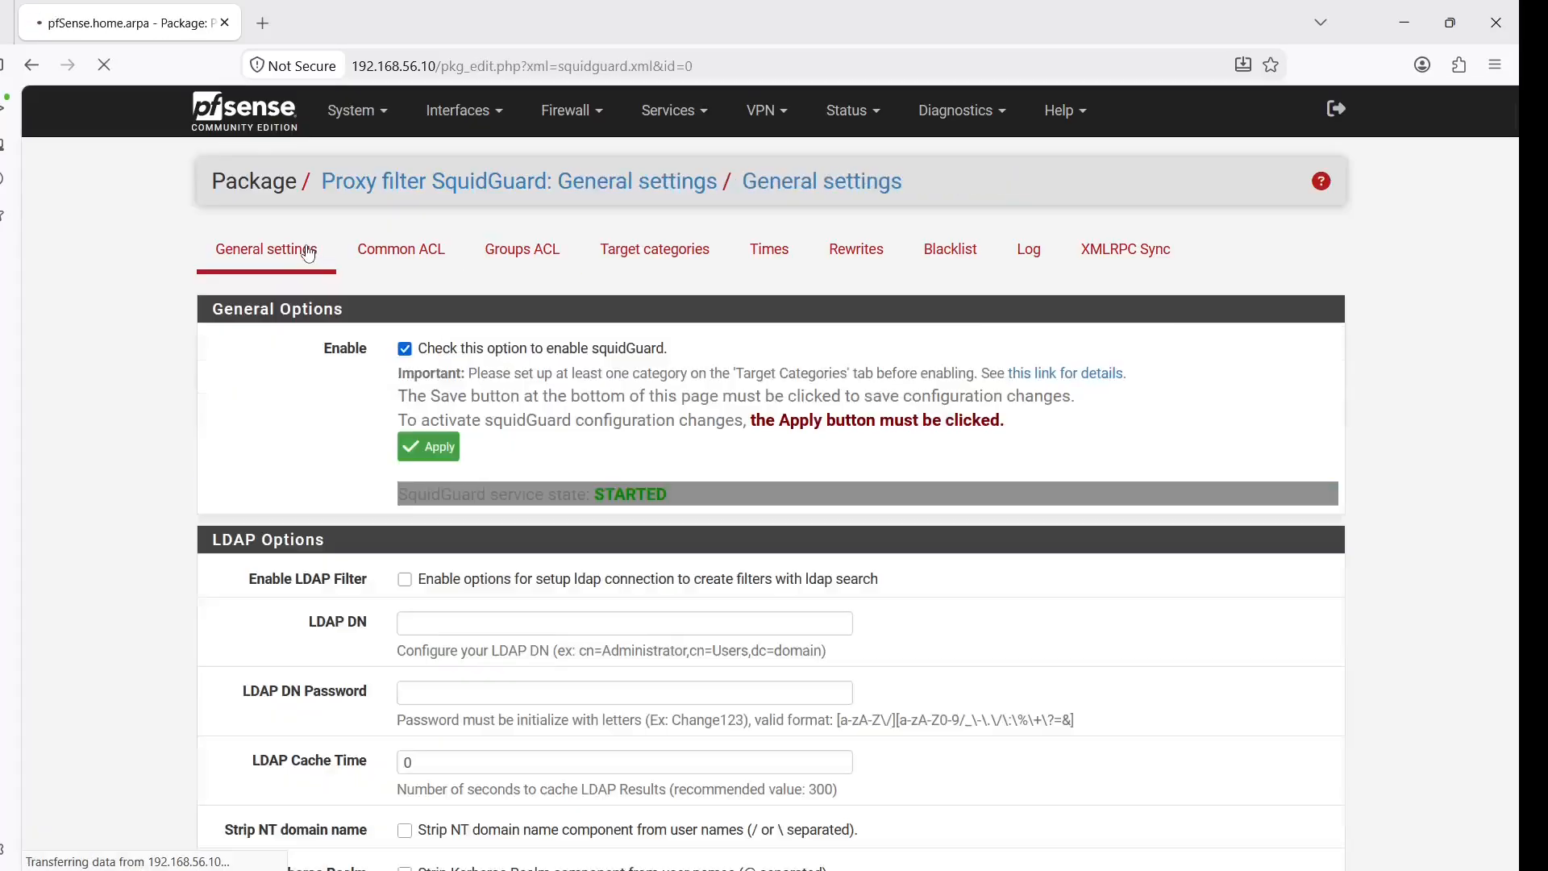
Apply the SquidGuard configuration and review SalesDeptACL's clients and category access table
left_click(434, 449)
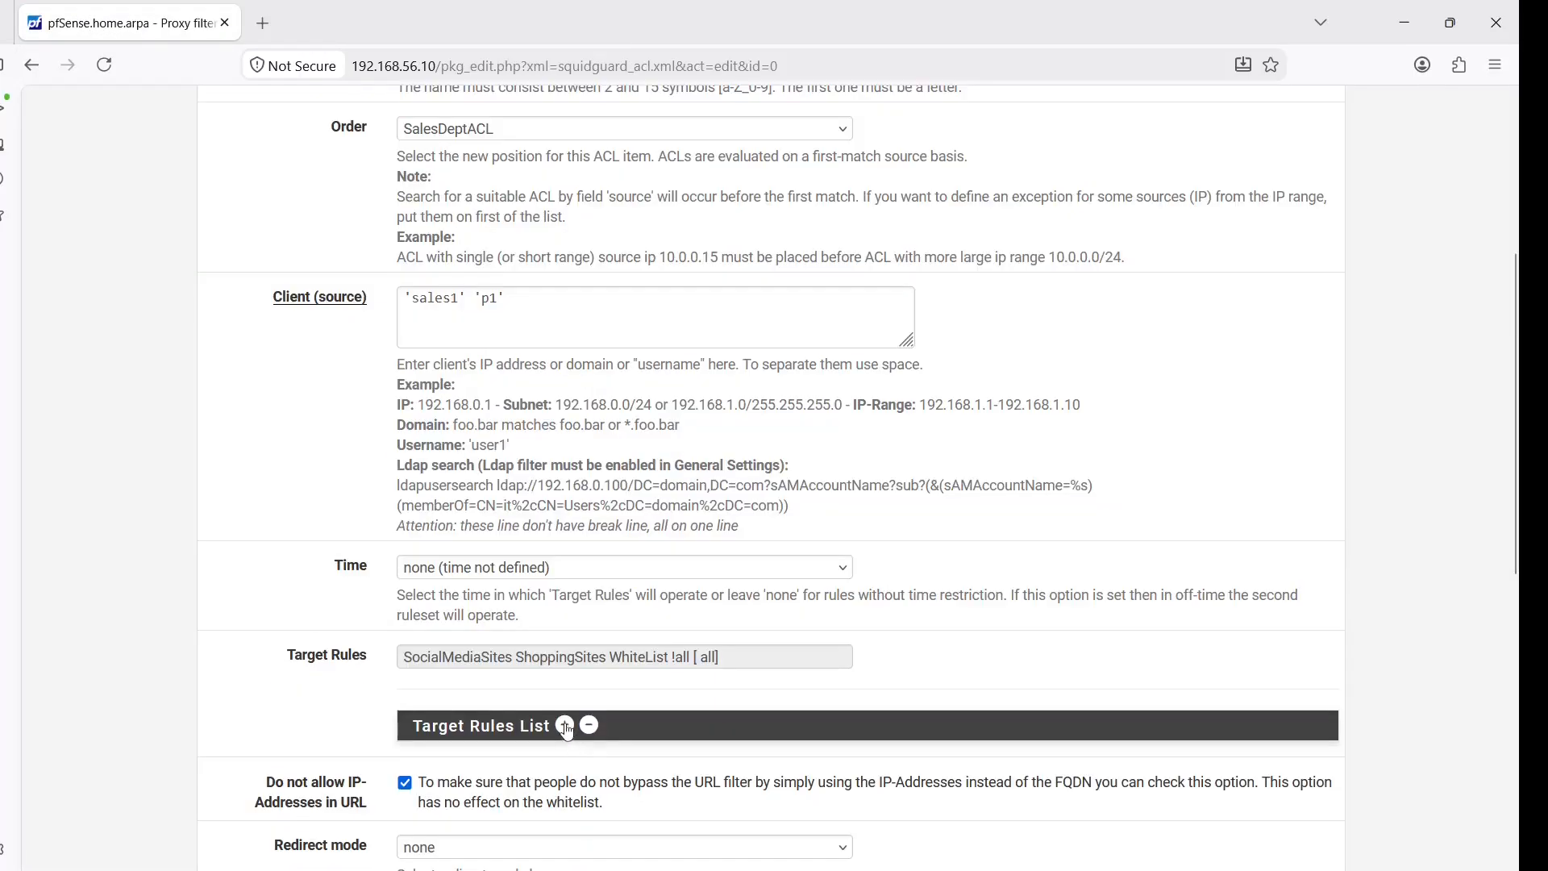
left_click(564, 724)
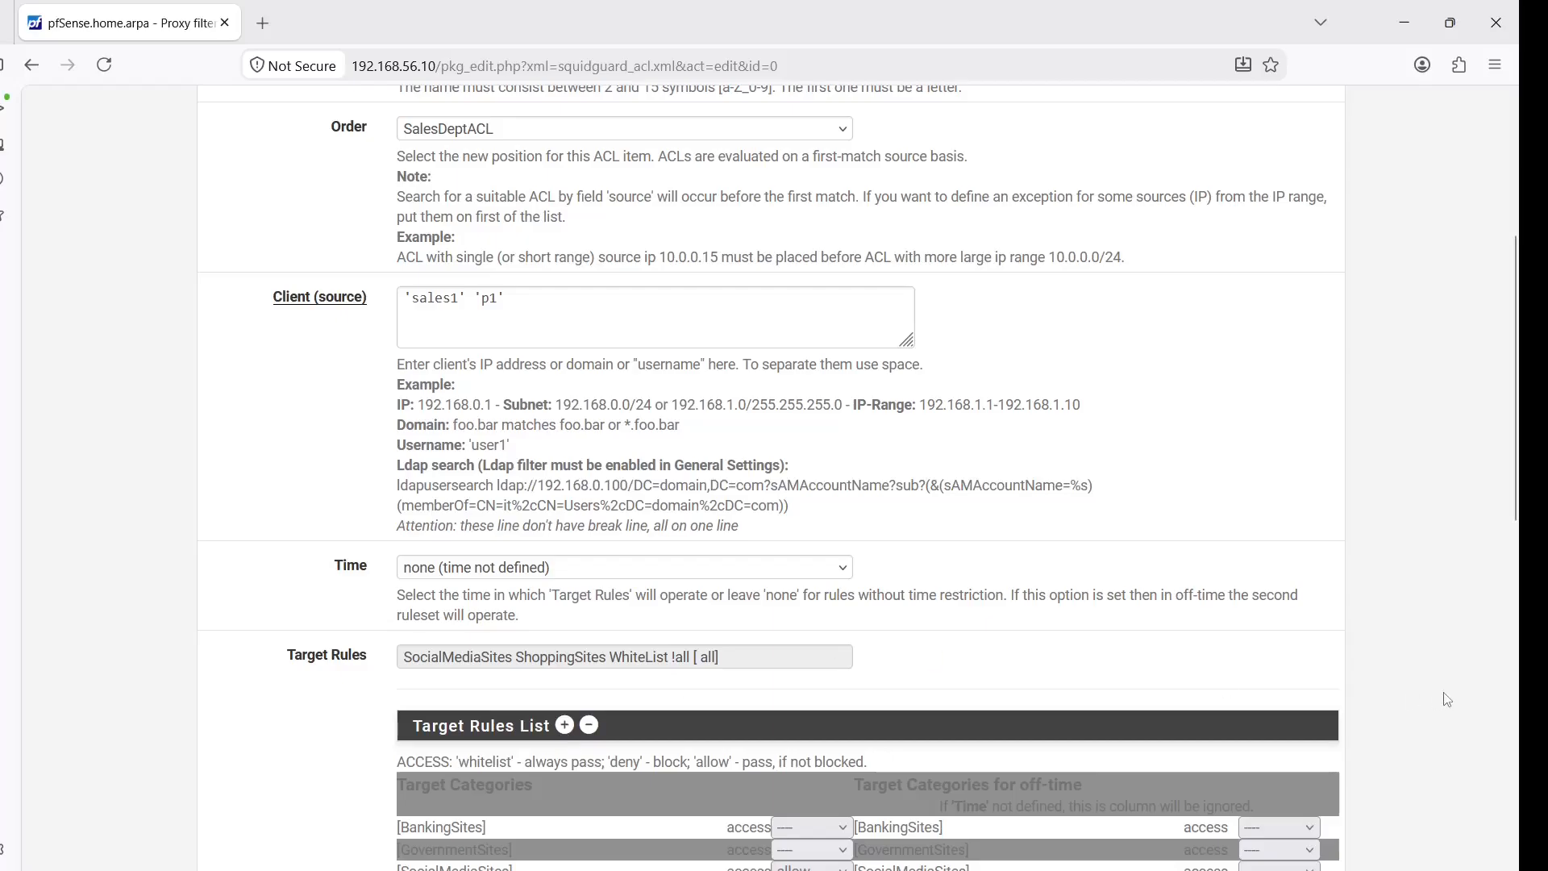
scroll(1516, 436, "down", 5)
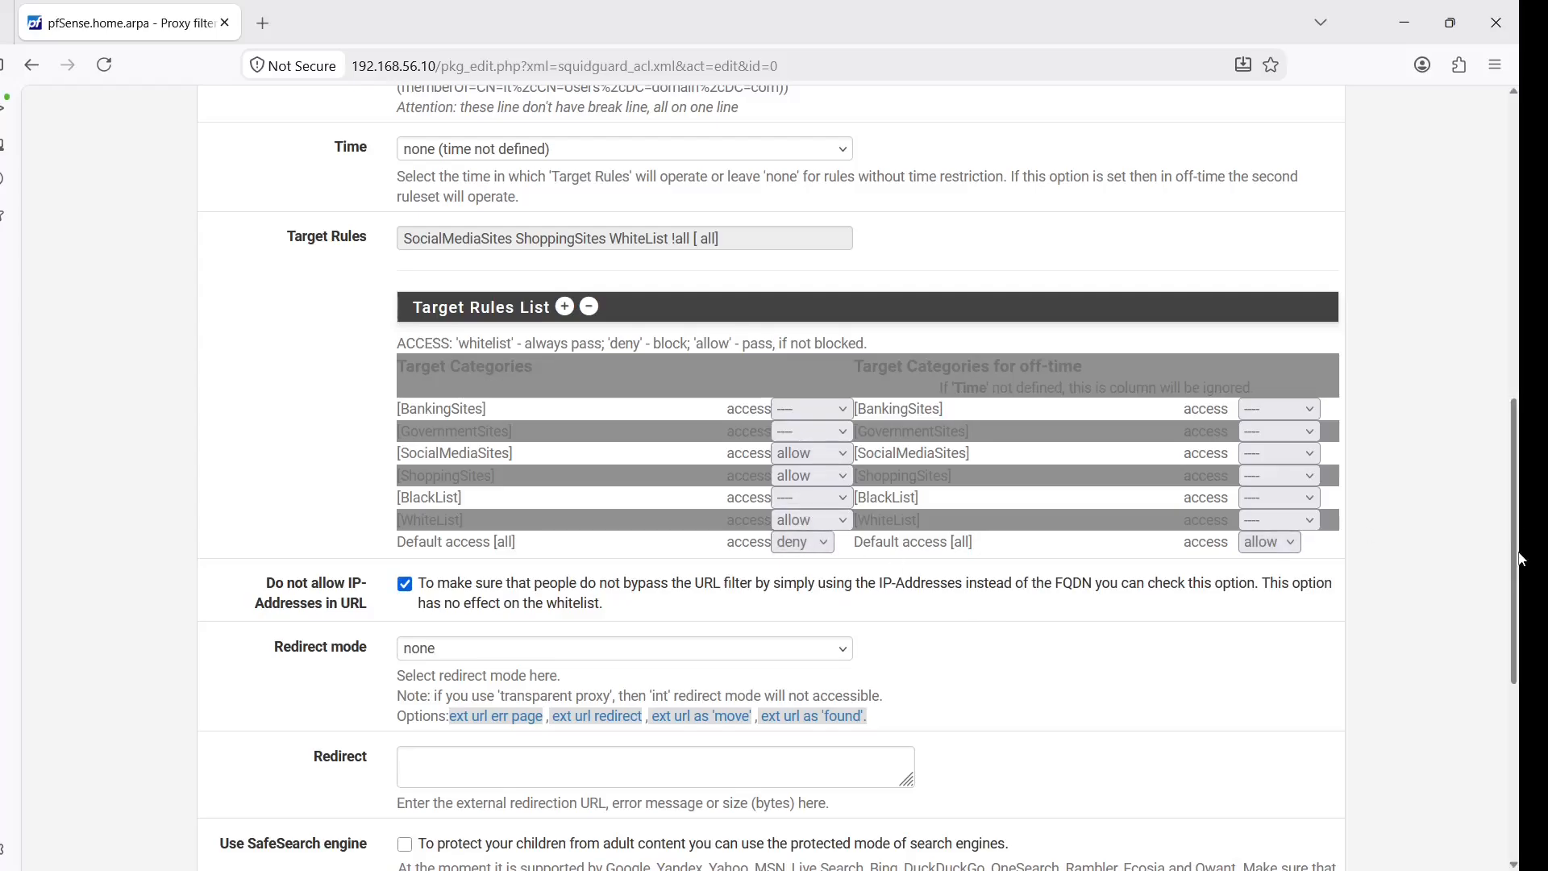
left_click_drag(1519, 554, 1489, 454)
scroll(480, 366, "up", 3)
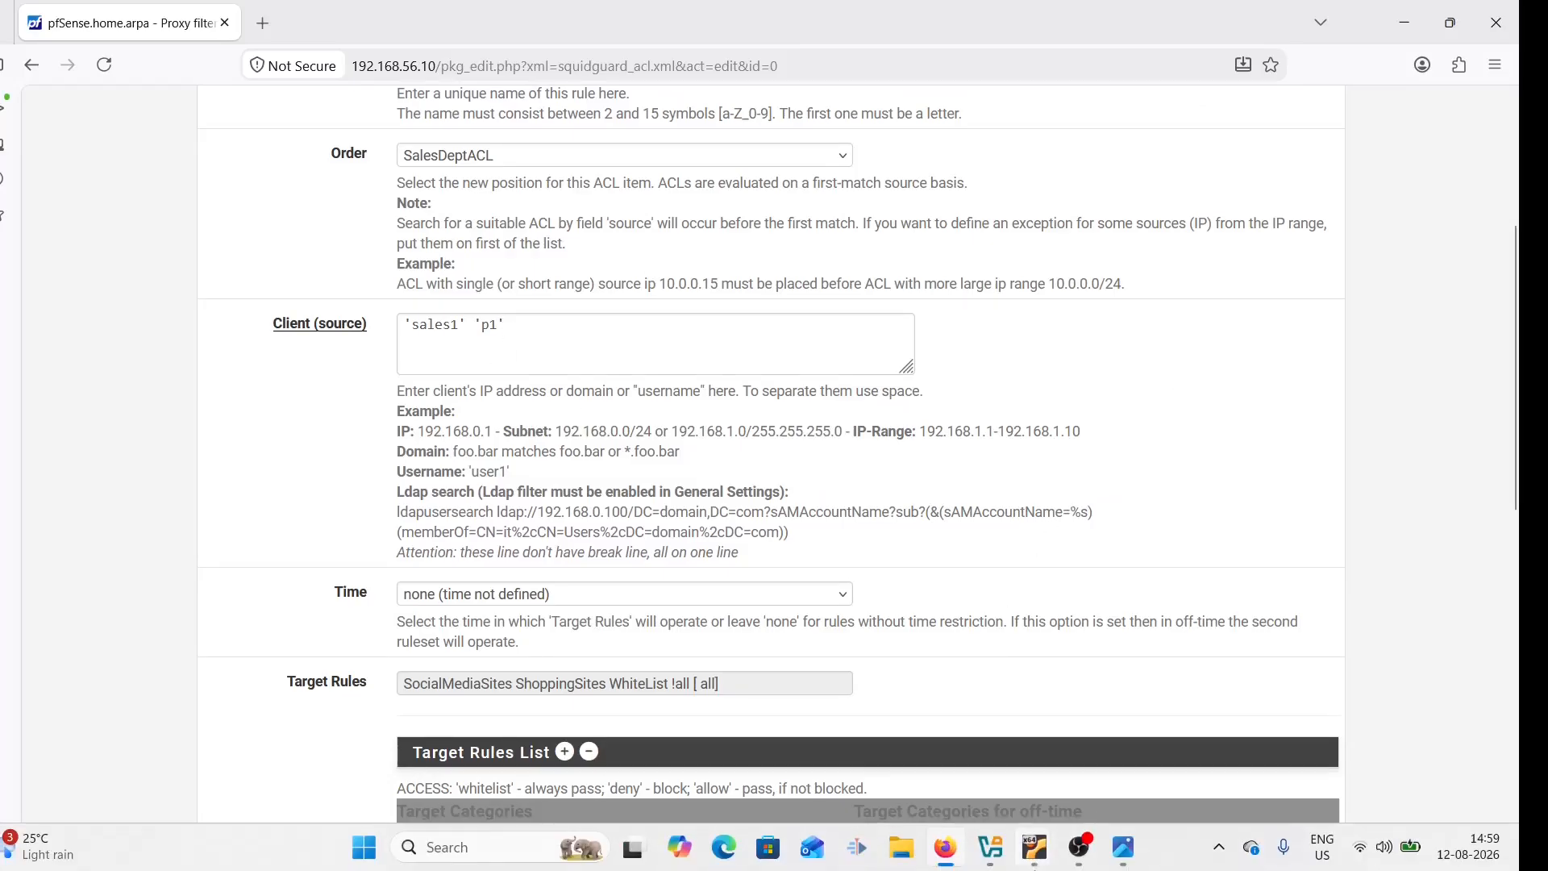
In the VM's Edge, reload the Flipkart tab to confirm access, then open a new tab for Facebook
mouse_move(1035, 861)
left_click(1111, 787)
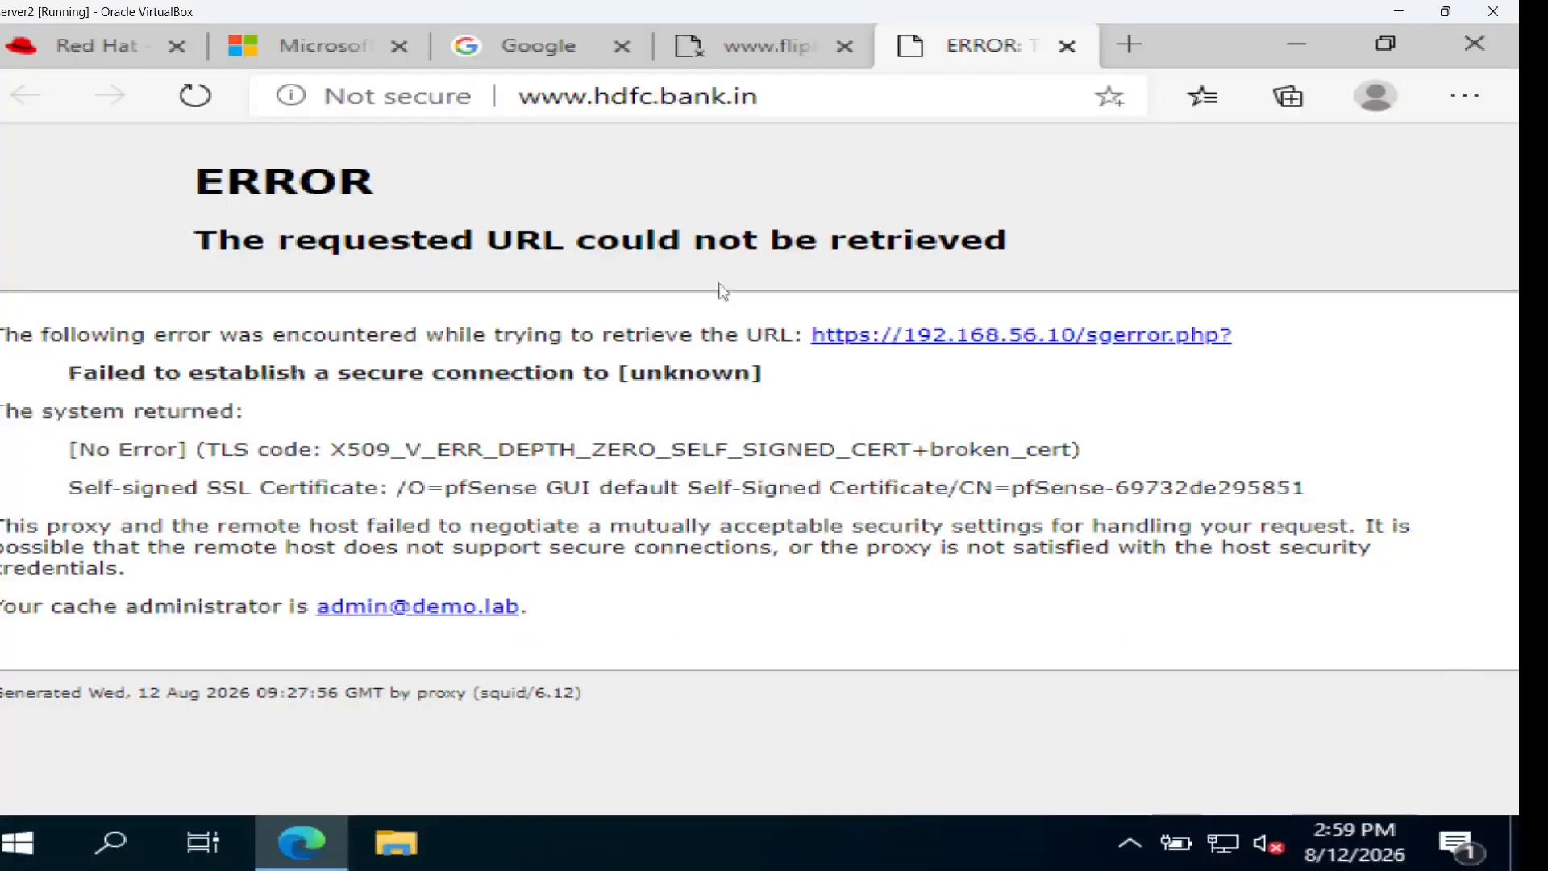
left_click(736, 50)
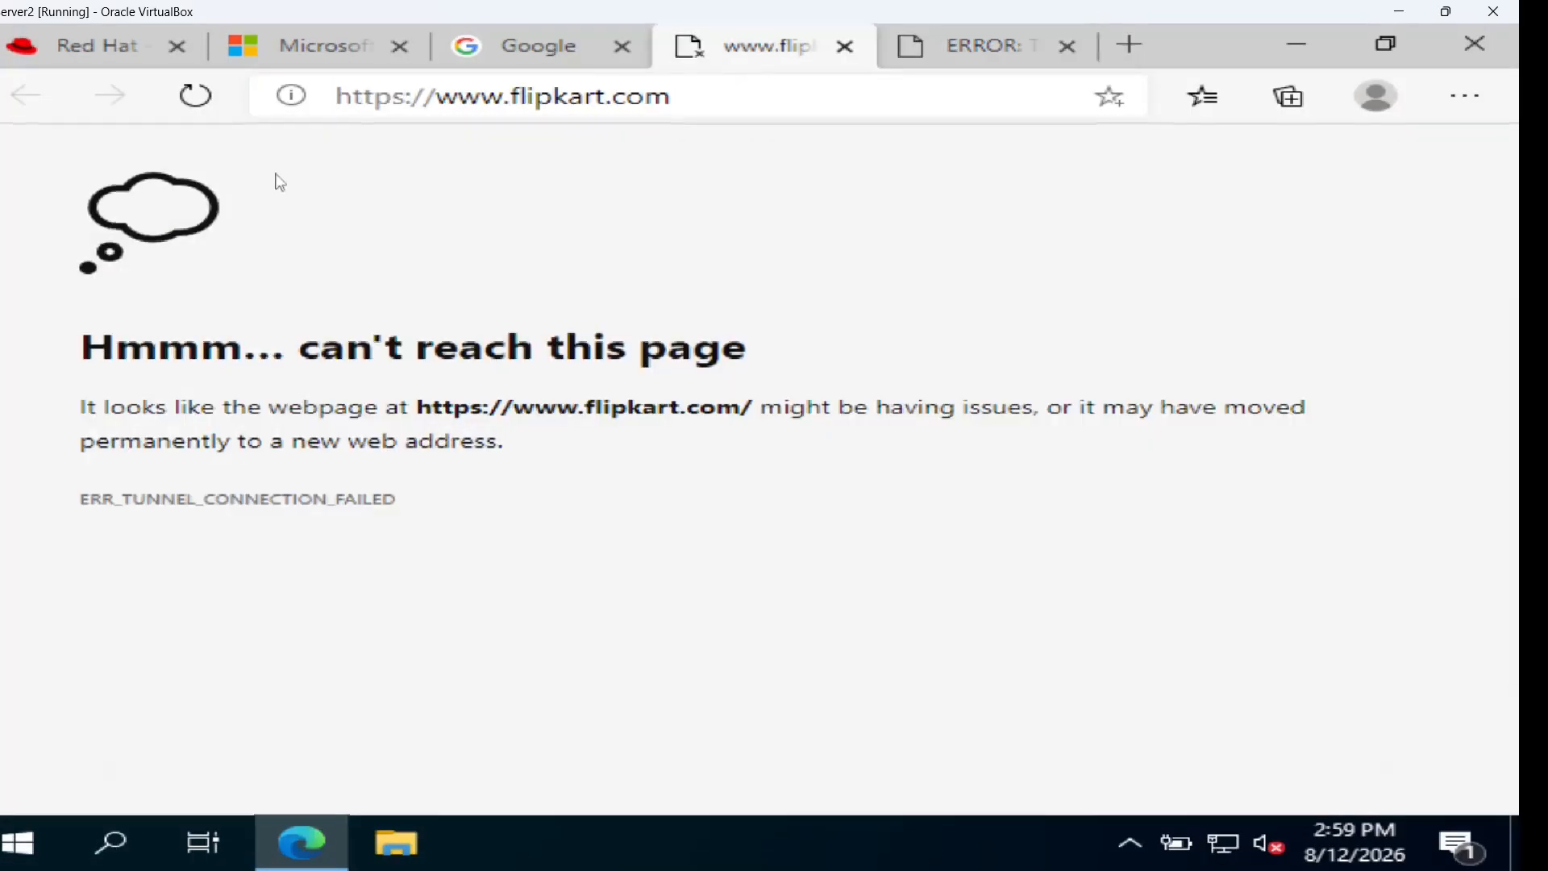
left_click(194, 109)
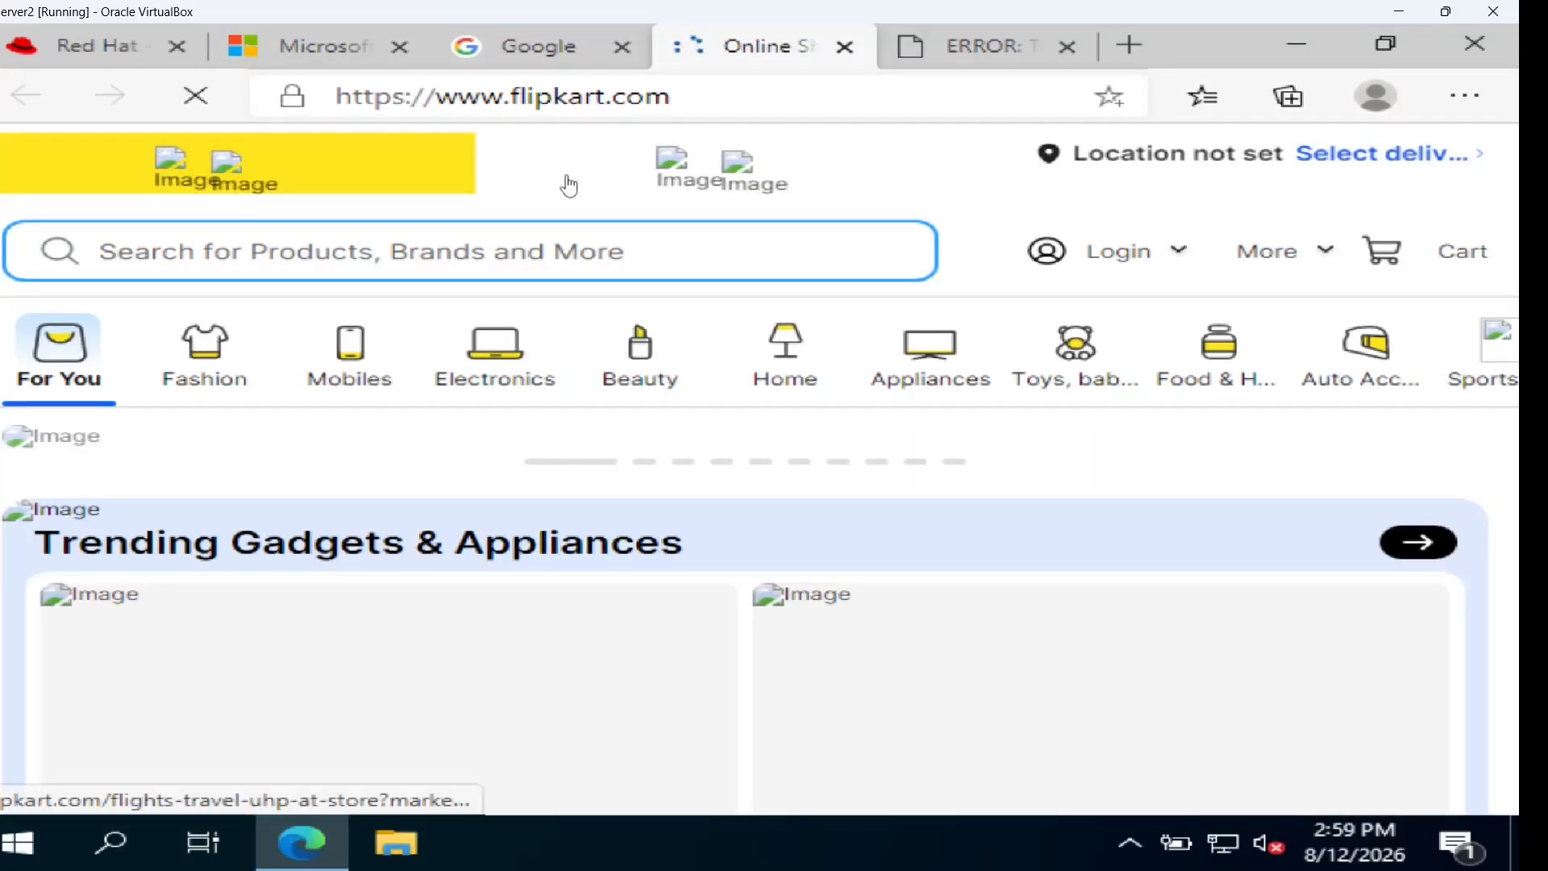
left_click(1129, 44)
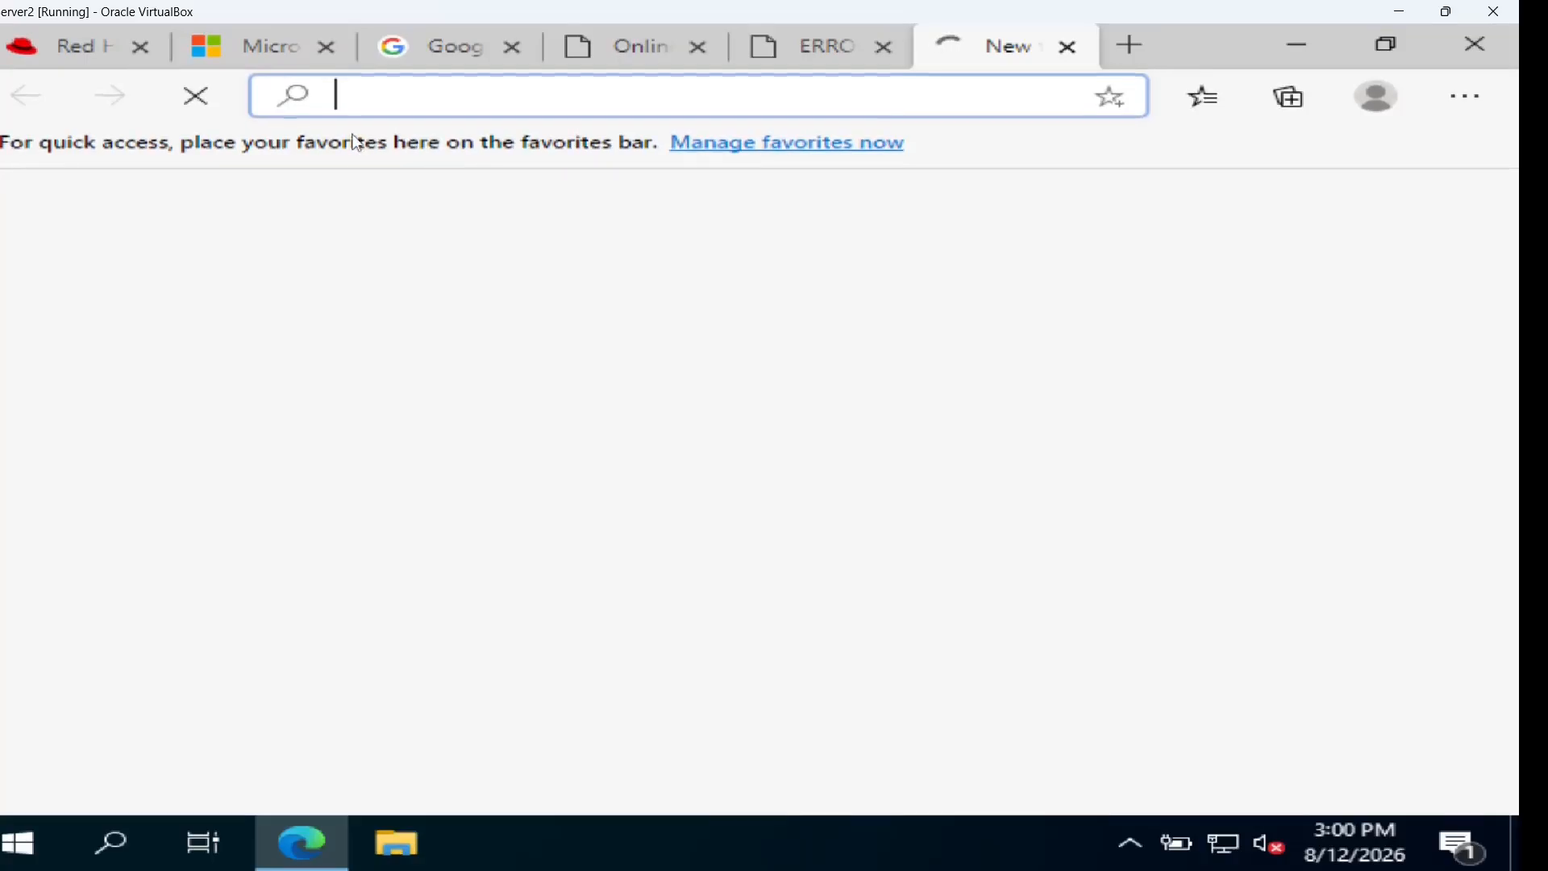
left_click(197, 99)
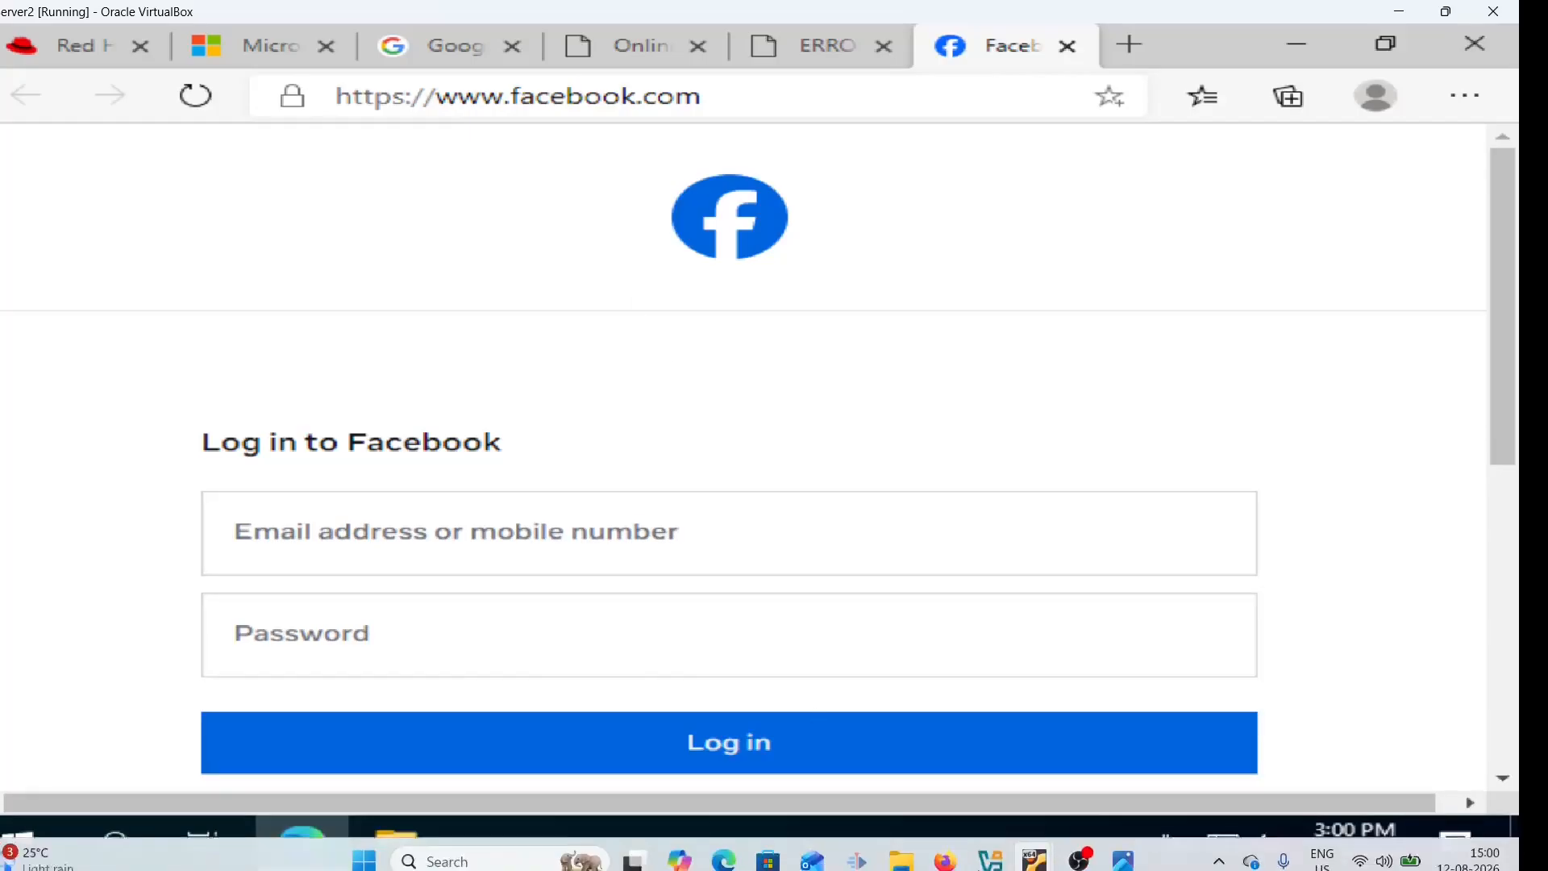
Back in pfSense, reopen the SquidGuard Common ACL tab showing WhiteList !all
left_click(951, 848)
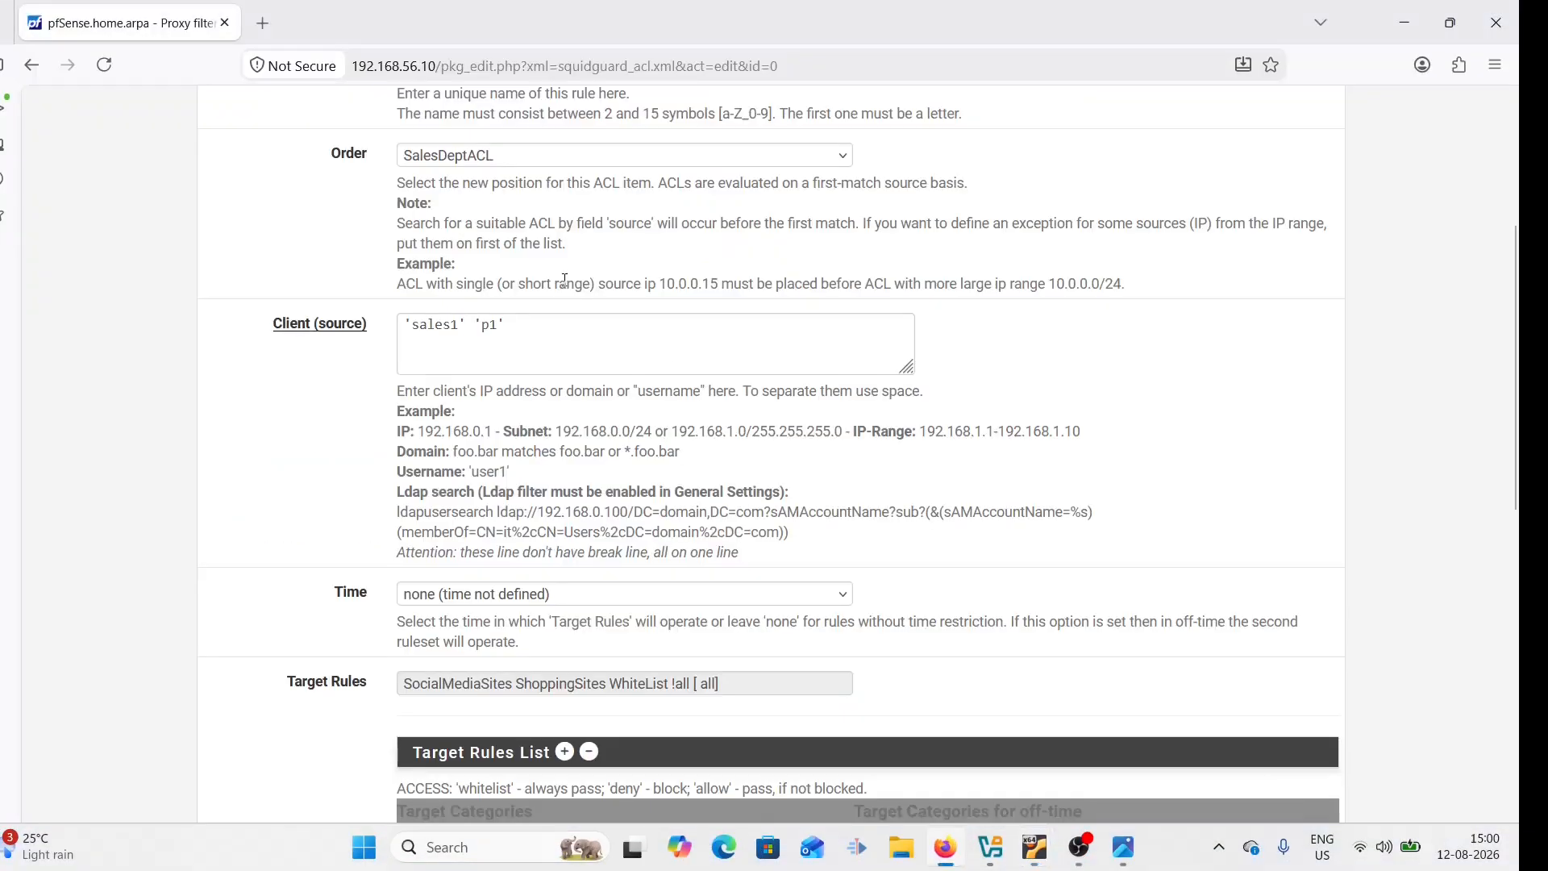
scroll(1520, 281, "up", 5)
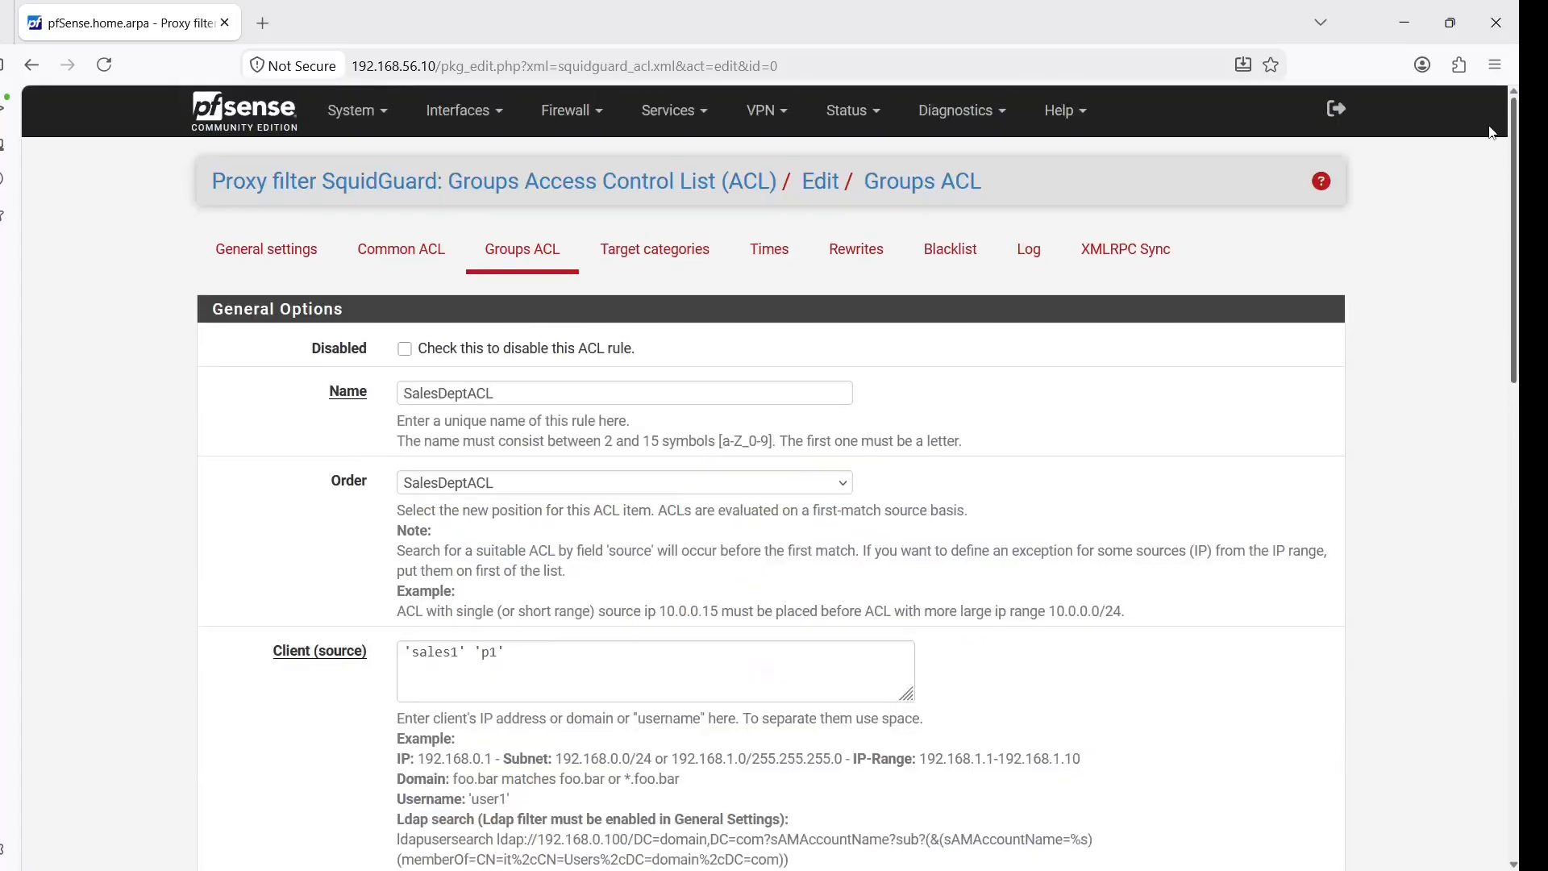
left_click(414, 268)
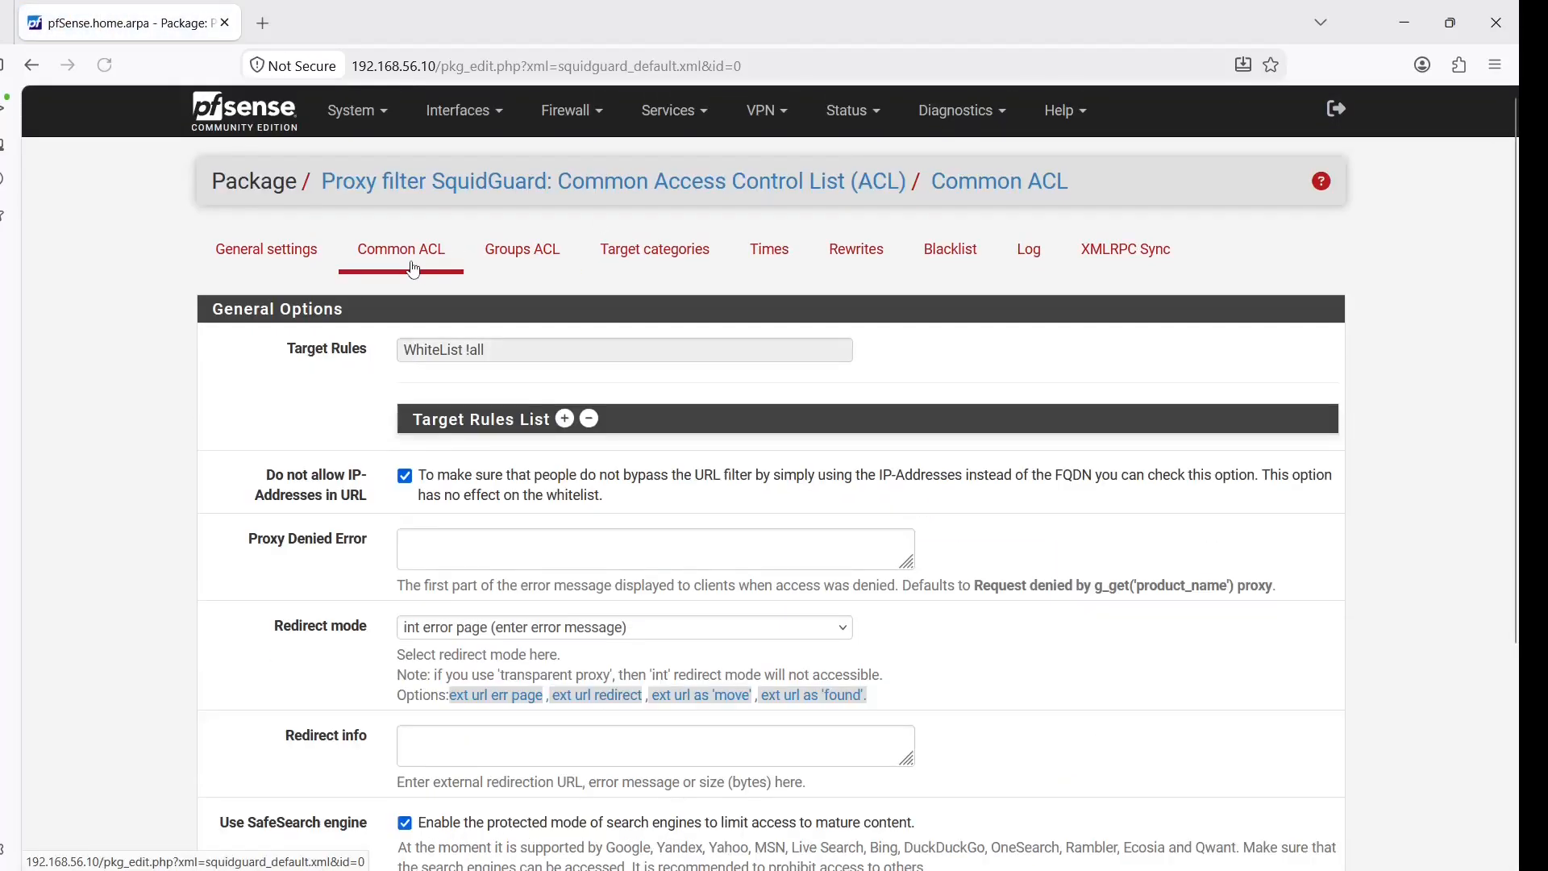